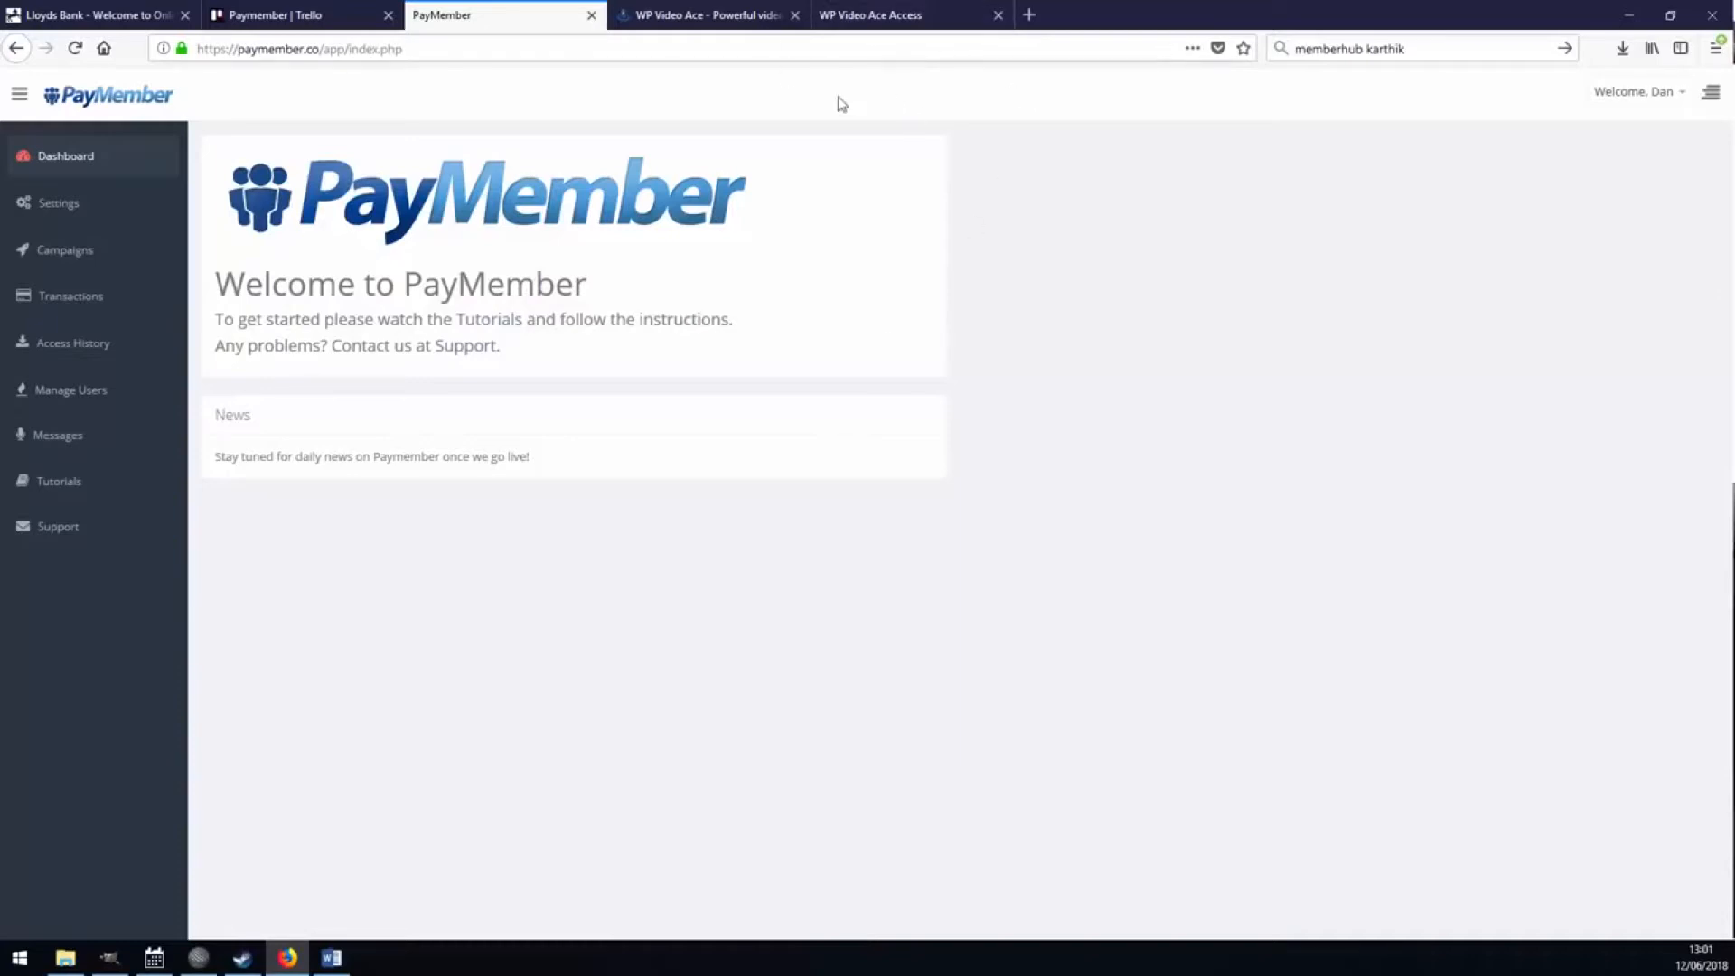
Review the WP Video Ace members access page, including its plugin download link, training videos and page address
{"action": "left_click", "coordinate": [930, 16]}
{"action": "scroll", "coordinate": [458, 419], "scroll_direction": "down", "scroll_amount": 20}
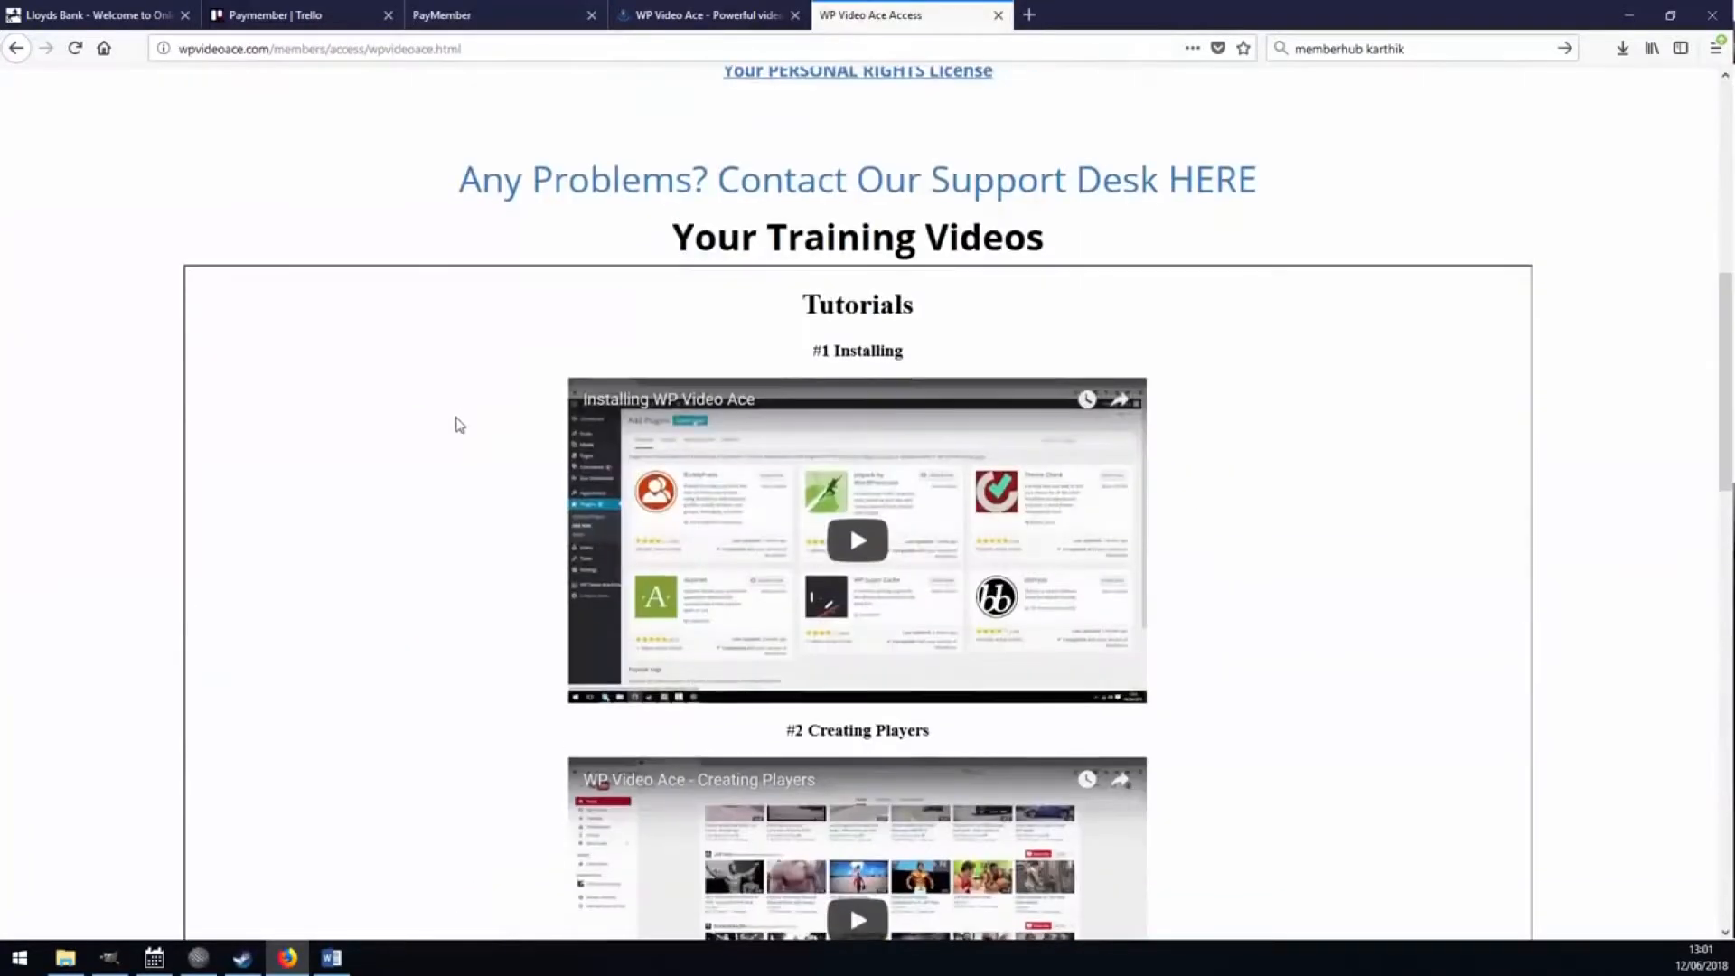
{"action": "scroll", "coordinate": [440, 446], "scroll_direction": "down", "scroll_amount": 4}
{"action": "scroll", "coordinate": [426, 448], "scroll_direction": "up", "scroll_amount": 20}
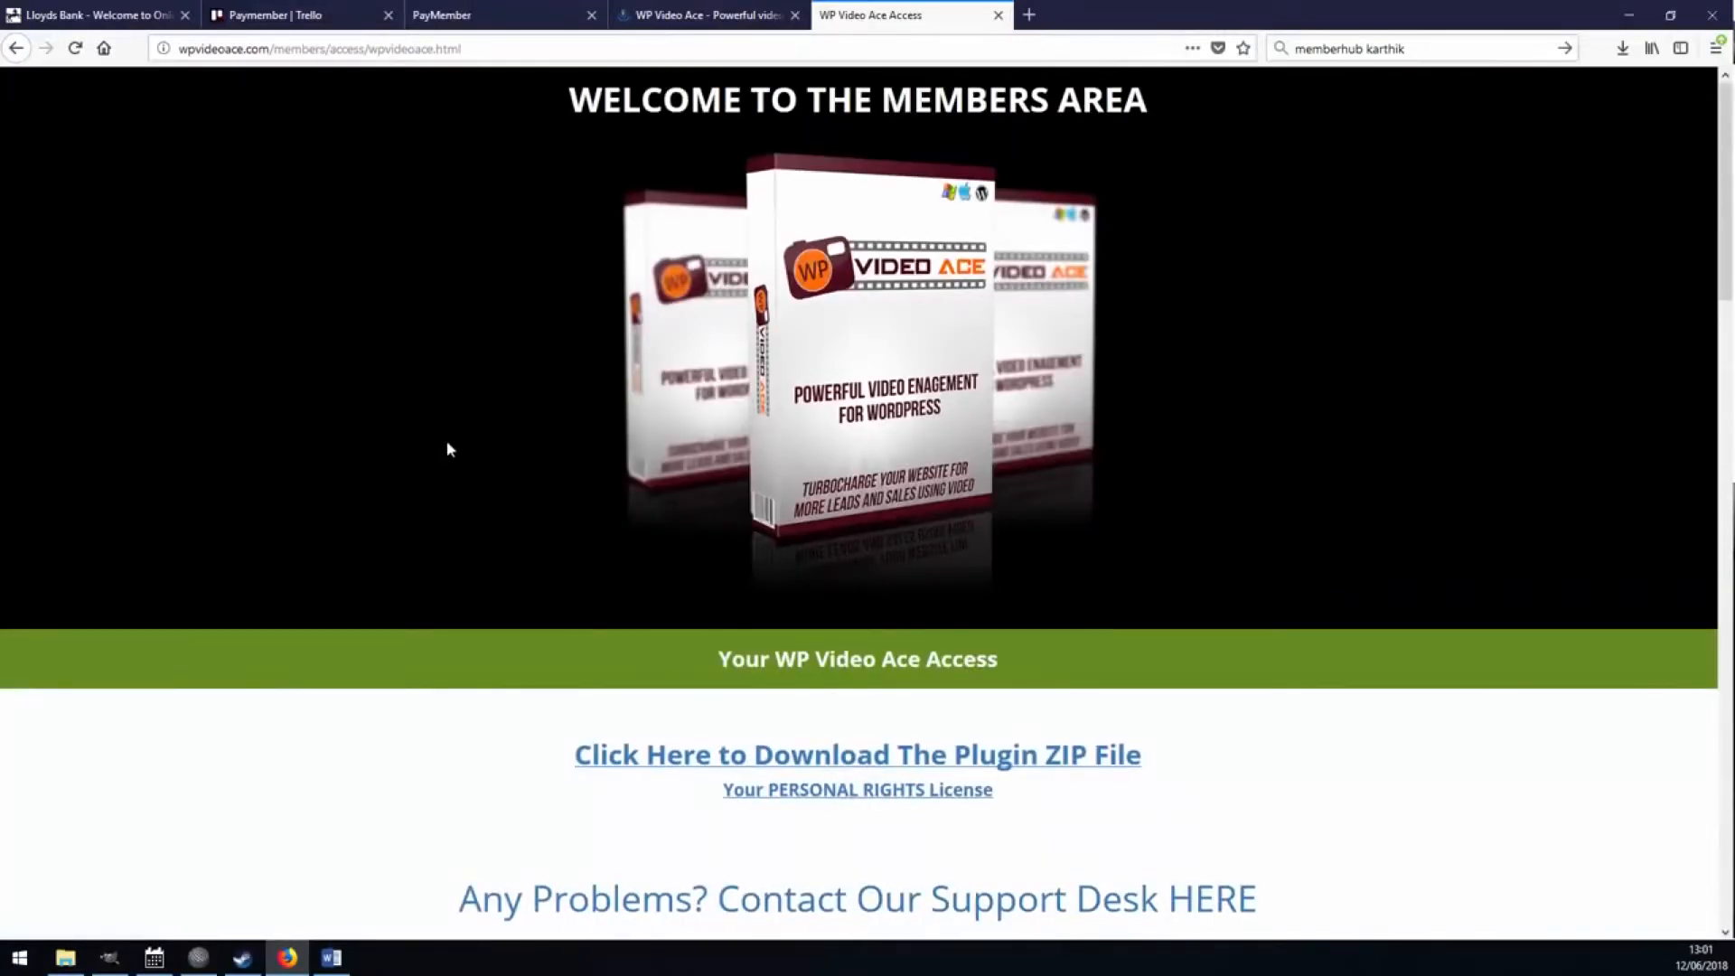
{"action": "left_click", "coordinate": [398, 47]}
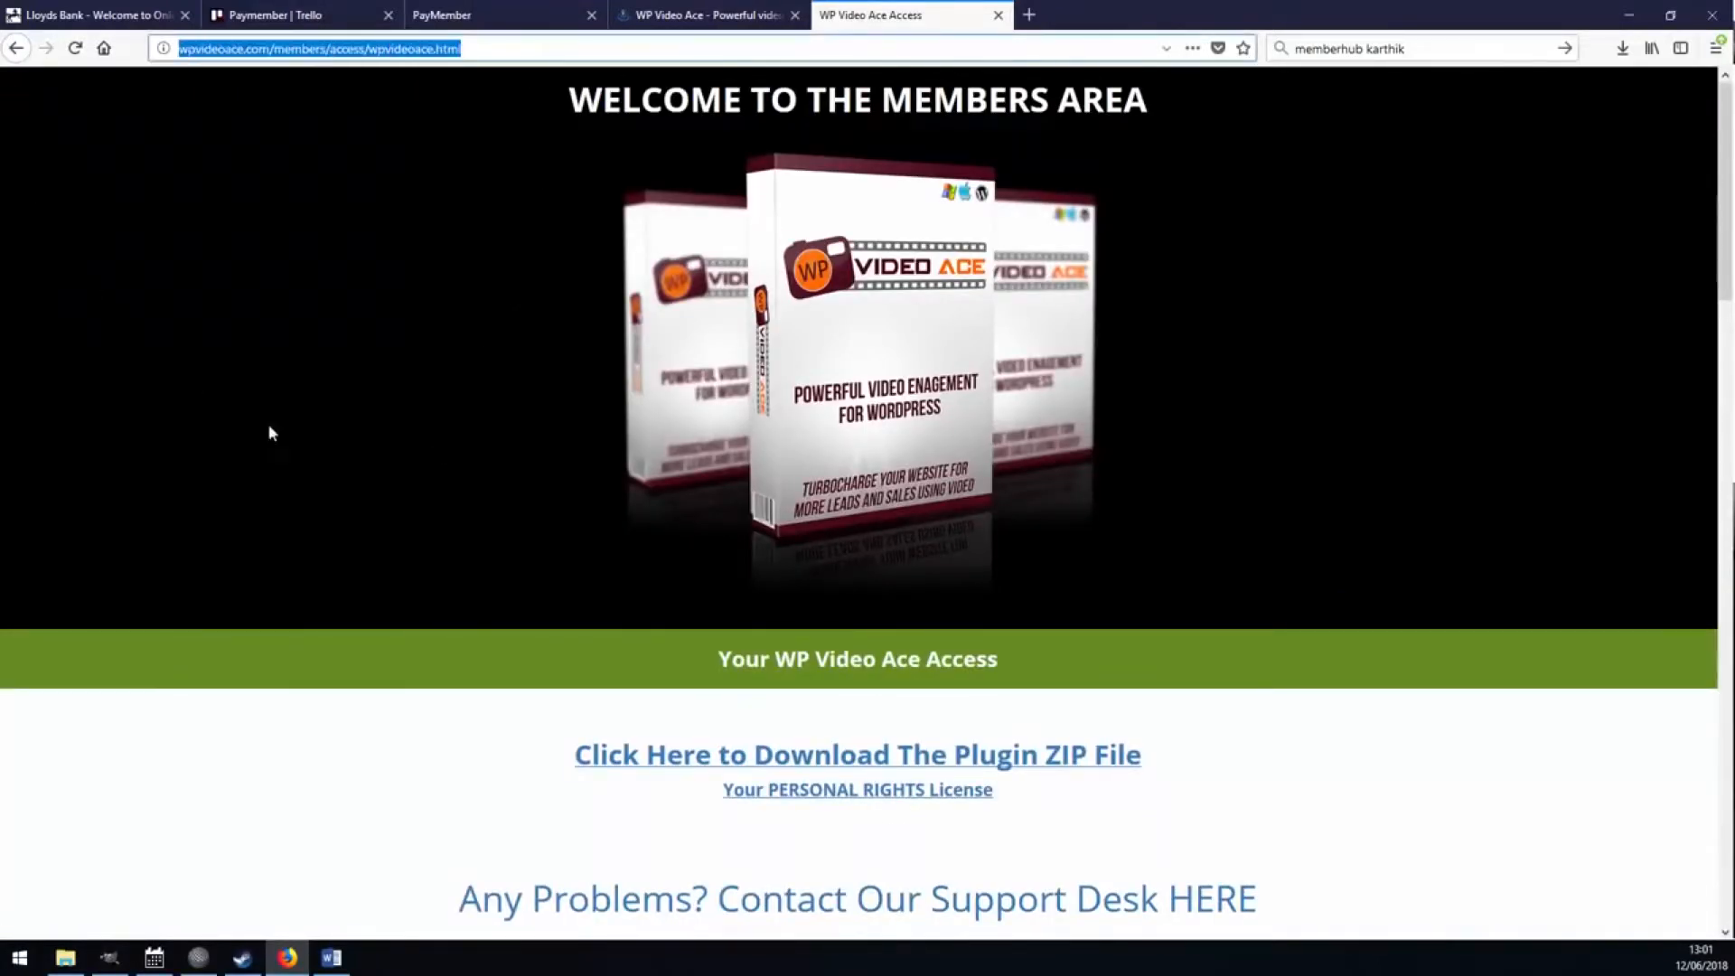
{"action": "left_click", "coordinate": [330, 440]}
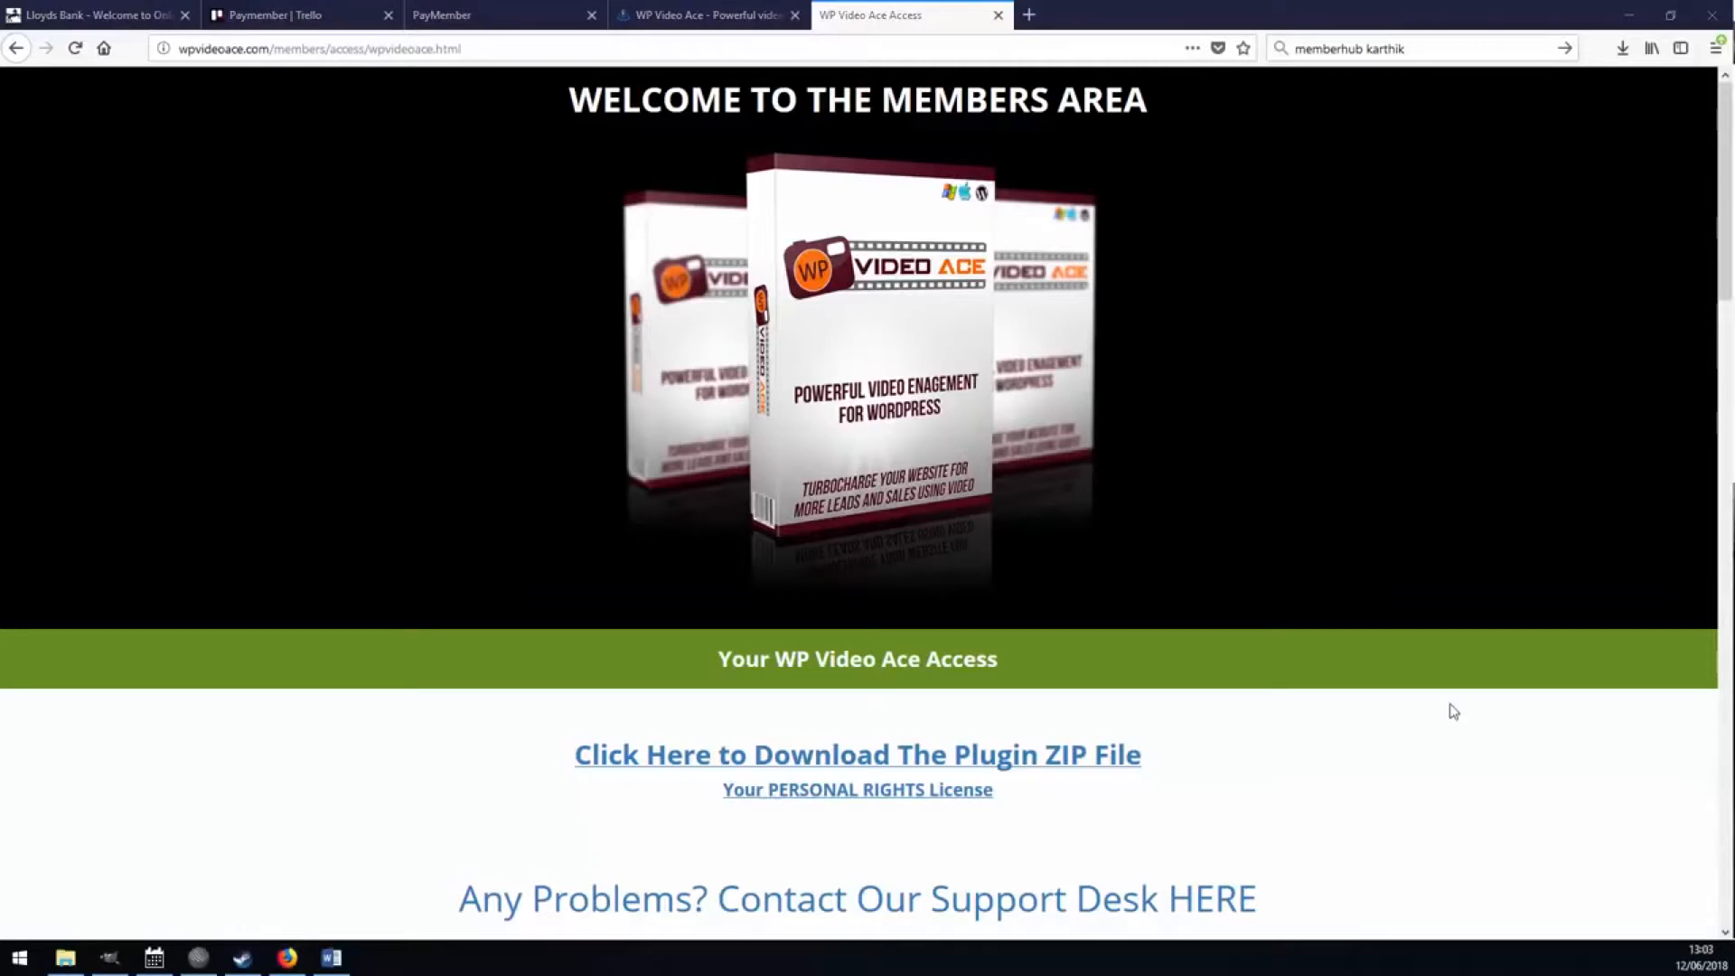
{"action": "scroll", "coordinate": [820, 463], "scroll_direction": "down", "scroll_amount": 8}
{"action": "scroll", "coordinate": [858, 509], "scroll_direction": "up", "scroll_amount": 8}
{"action": "left_click_drag", "start_coordinate": [462, 49], "coordinate": [201, 48]}
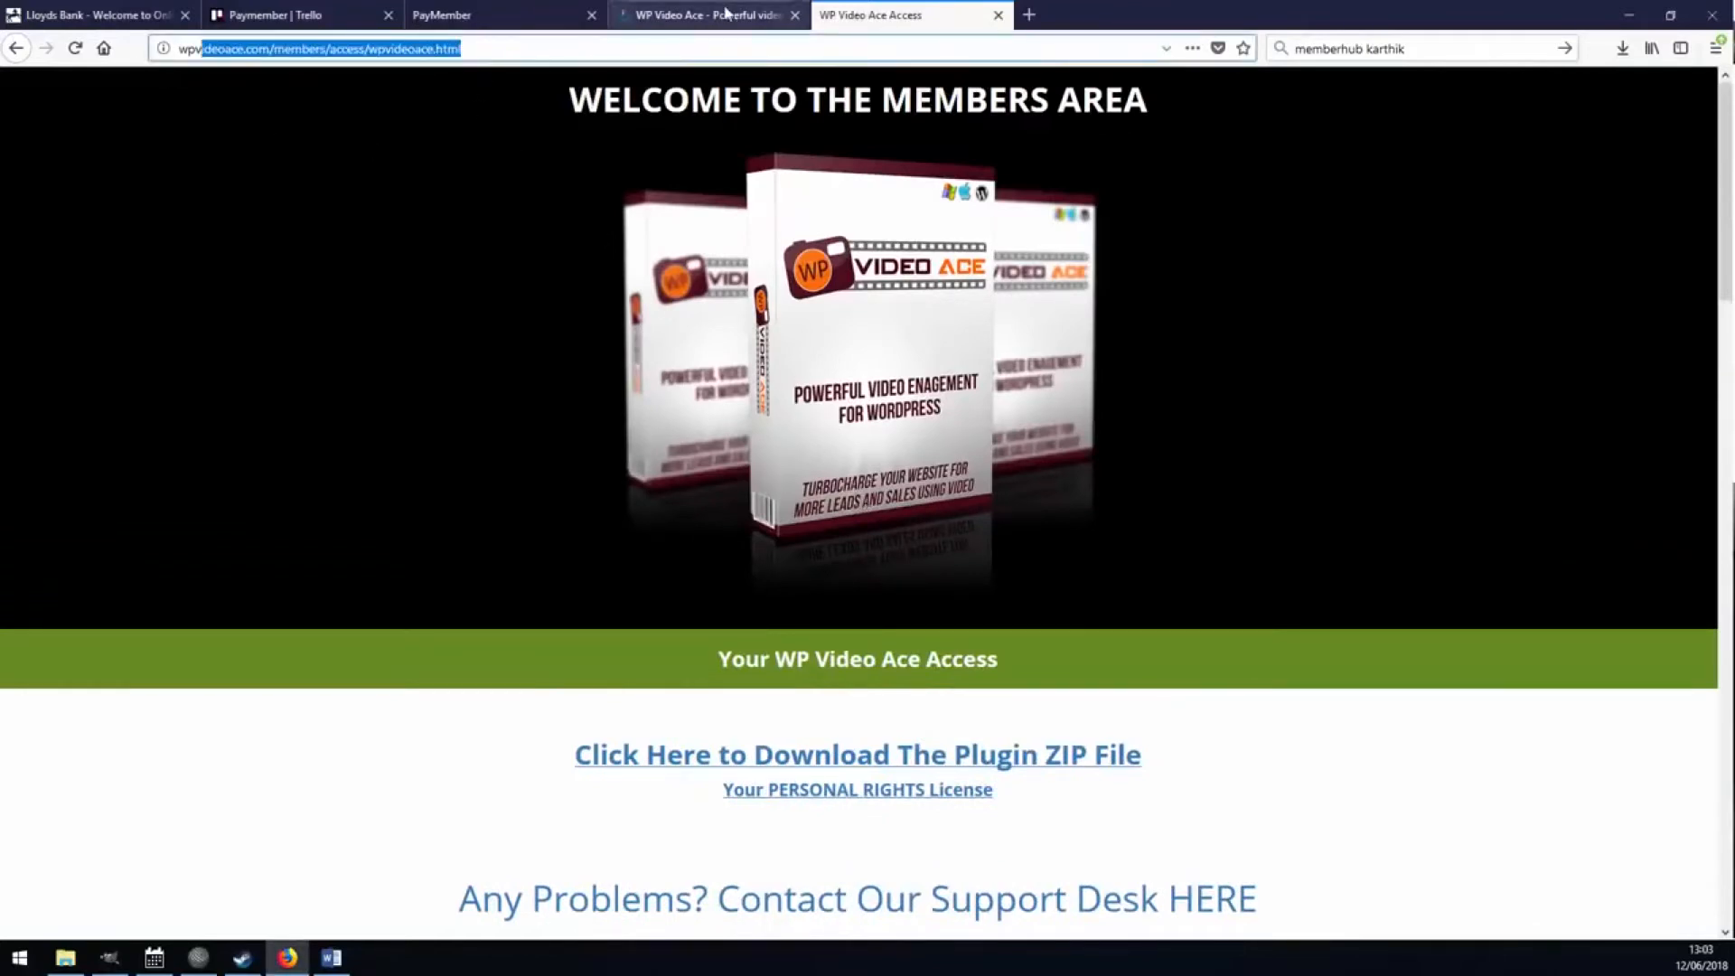
Look through the WP Video Ace sales page and its feature list
{"action": "left_click", "coordinate": [705, 14]}
{"action": "scroll", "coordinate": [461, 341], "scroll_direction": "down", "scroll_amount": 15}
{"action": "scroll", "coordinate": [385, 443], "scroll_direction": "up", "scroll_amount": 8}
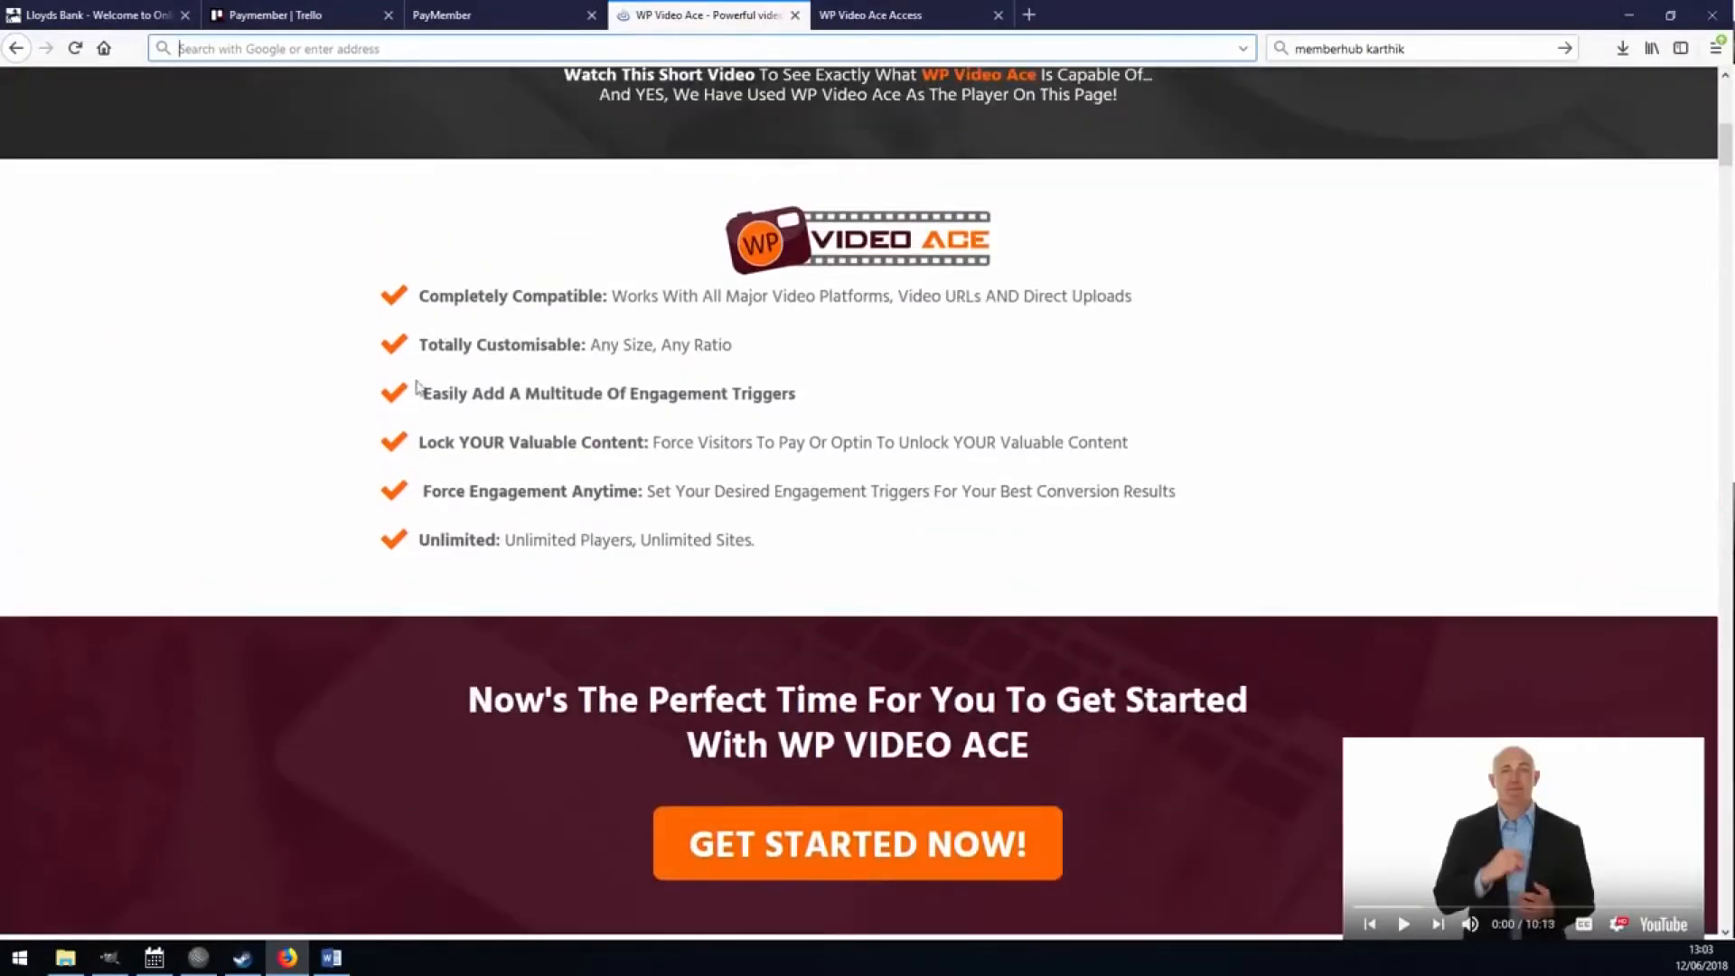
{"action": "scroll", "coordinate": [717, 531], "scroll_direction": "down", "scroll_amount": 6}
{"action": "left_click", "coordinate": [791, 359]}
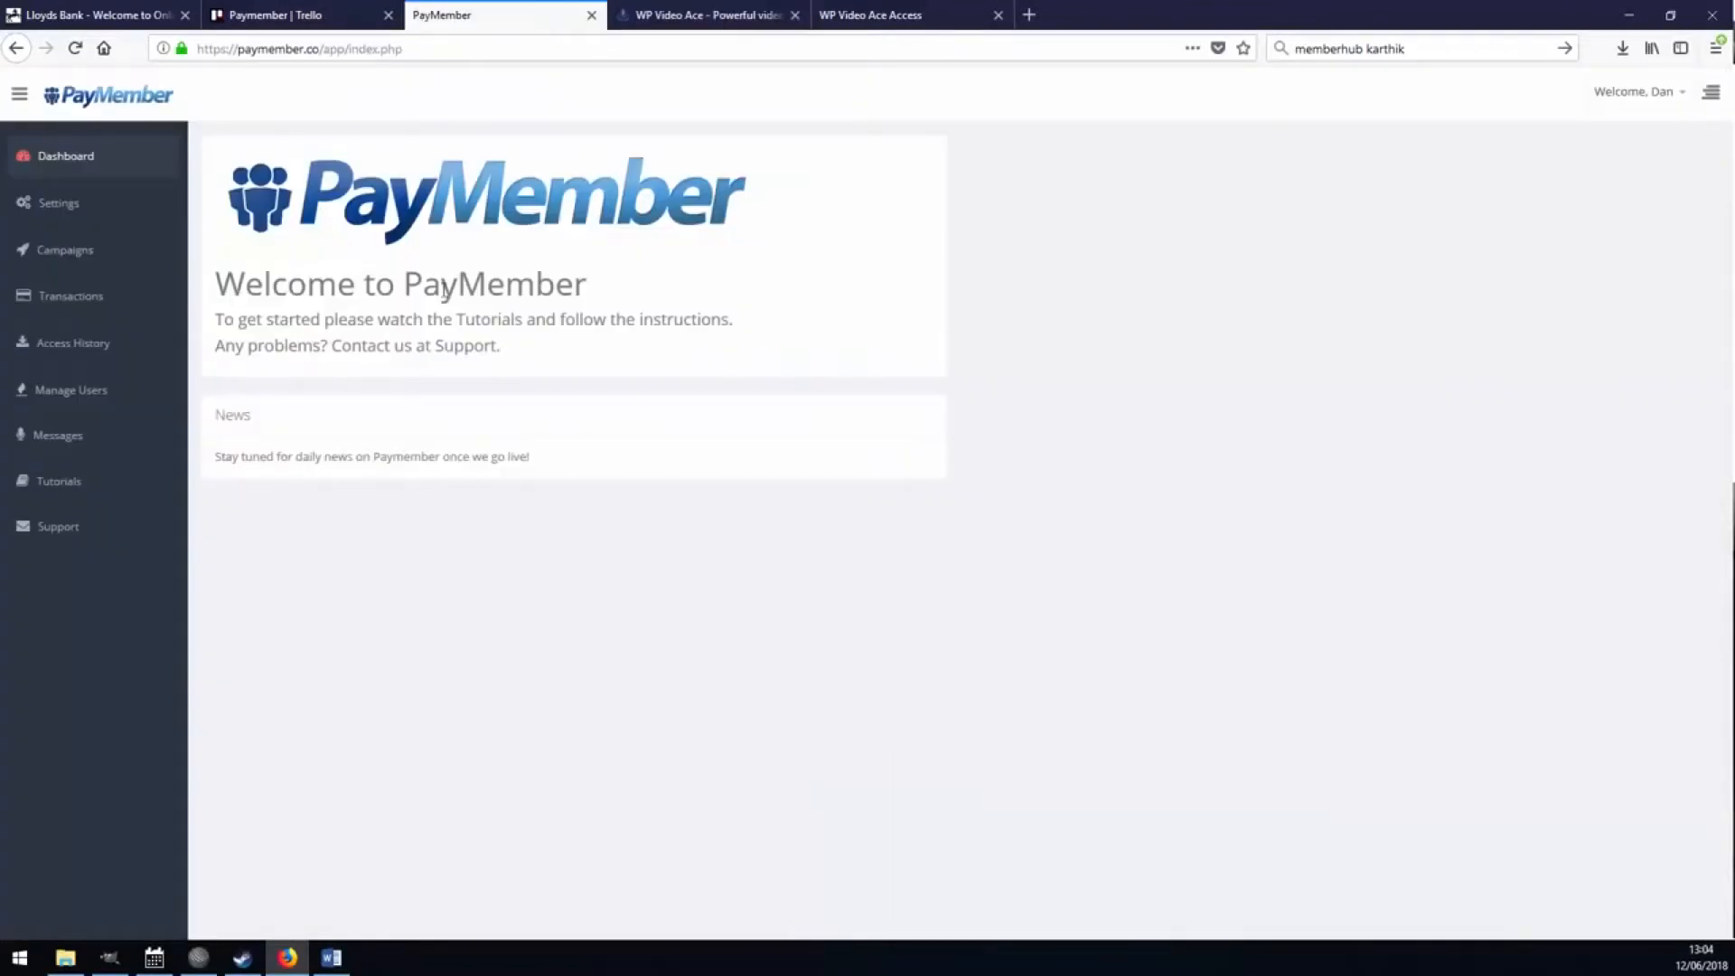
Create a new PayMember campaign and name it WP Video Ace
{"action": "left_click", "coordinate": [89, 263]}
{"action": "left_click", "coordinate": [329, 225]}
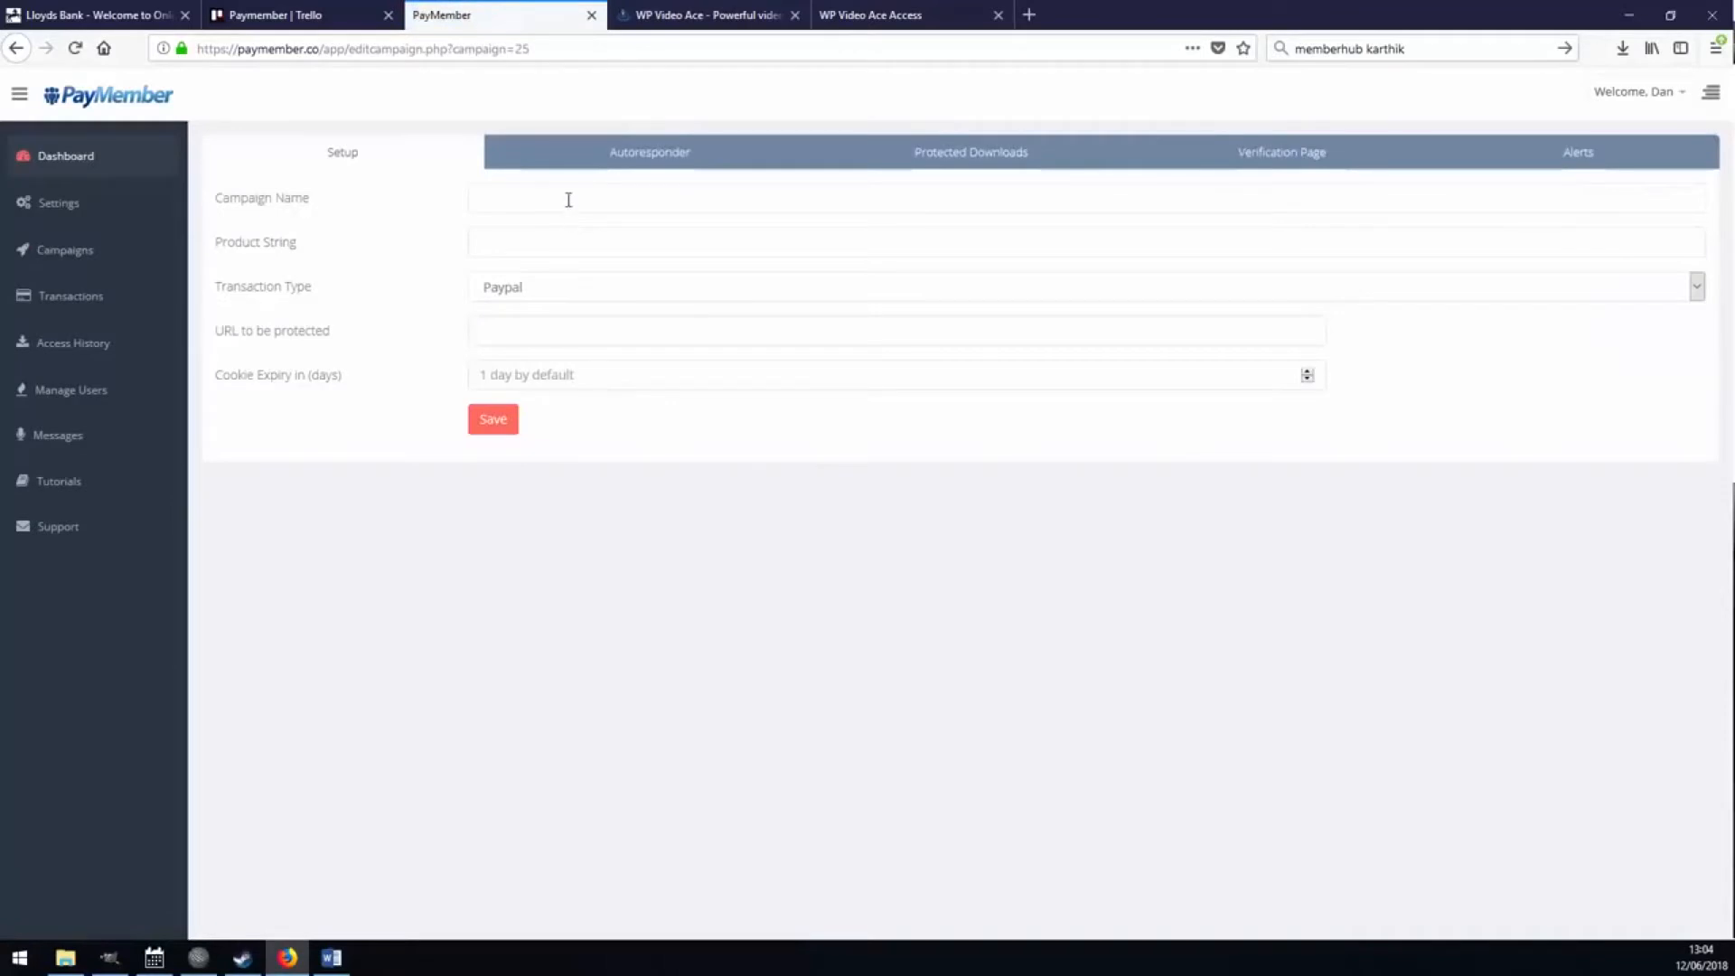
{"action": "left_click", "coordinate": [568, 200]}
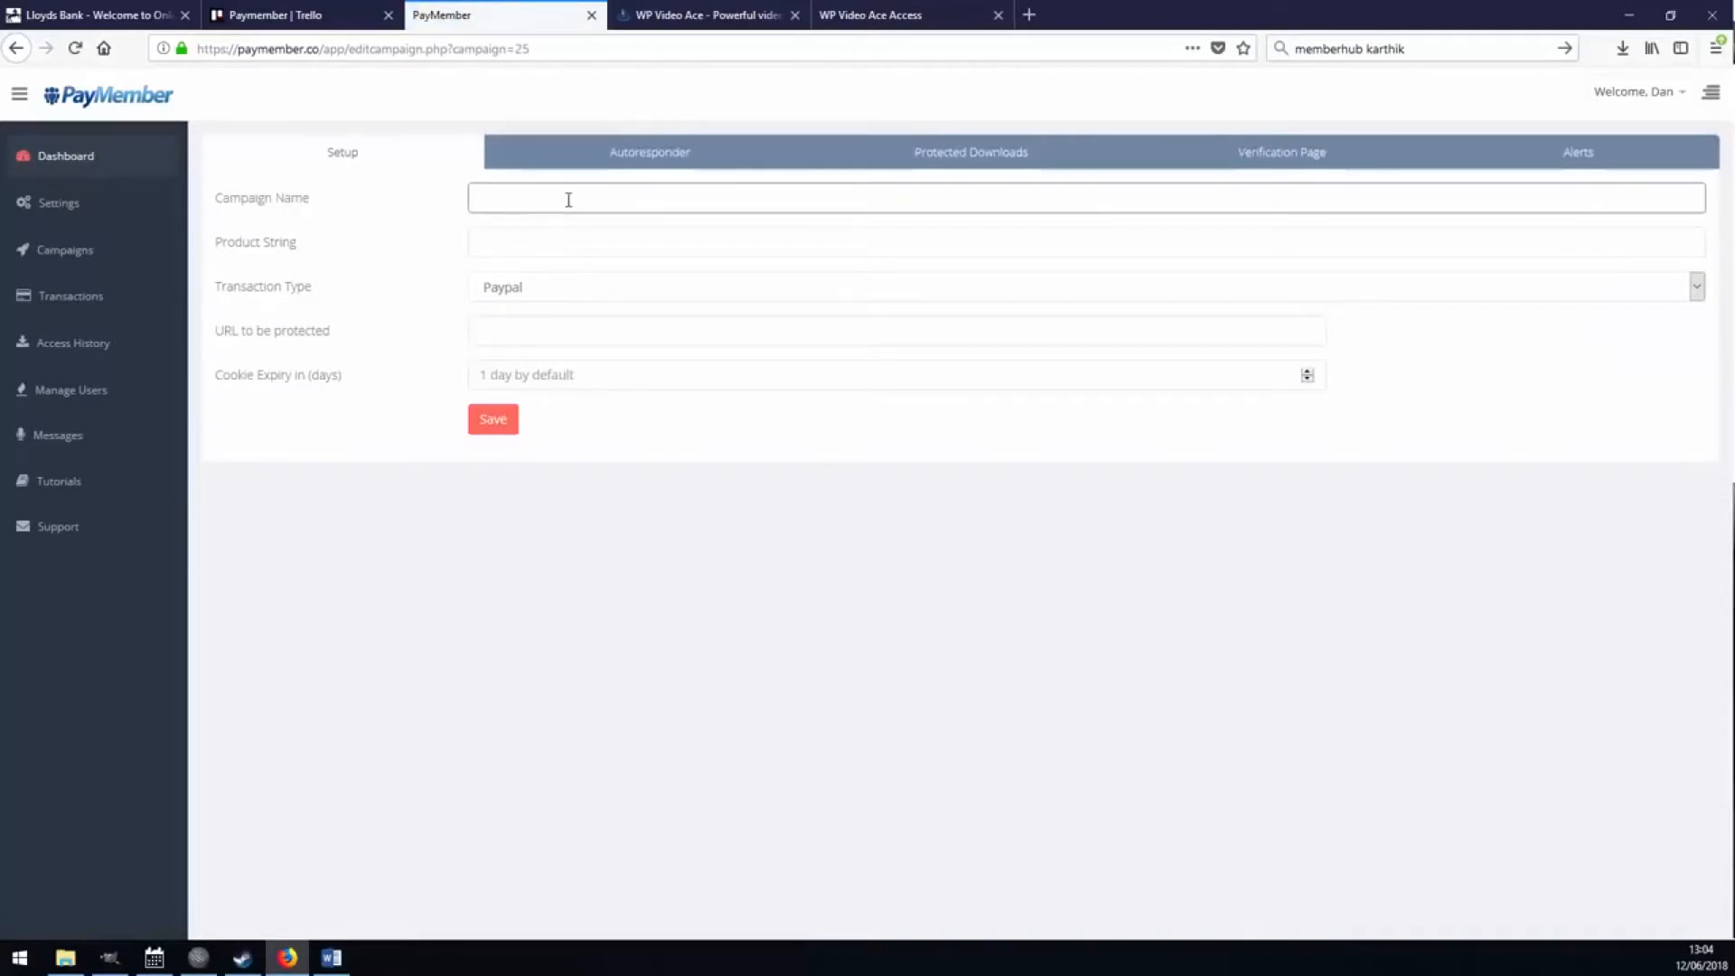
{"action": "type", "text": "WP V"}
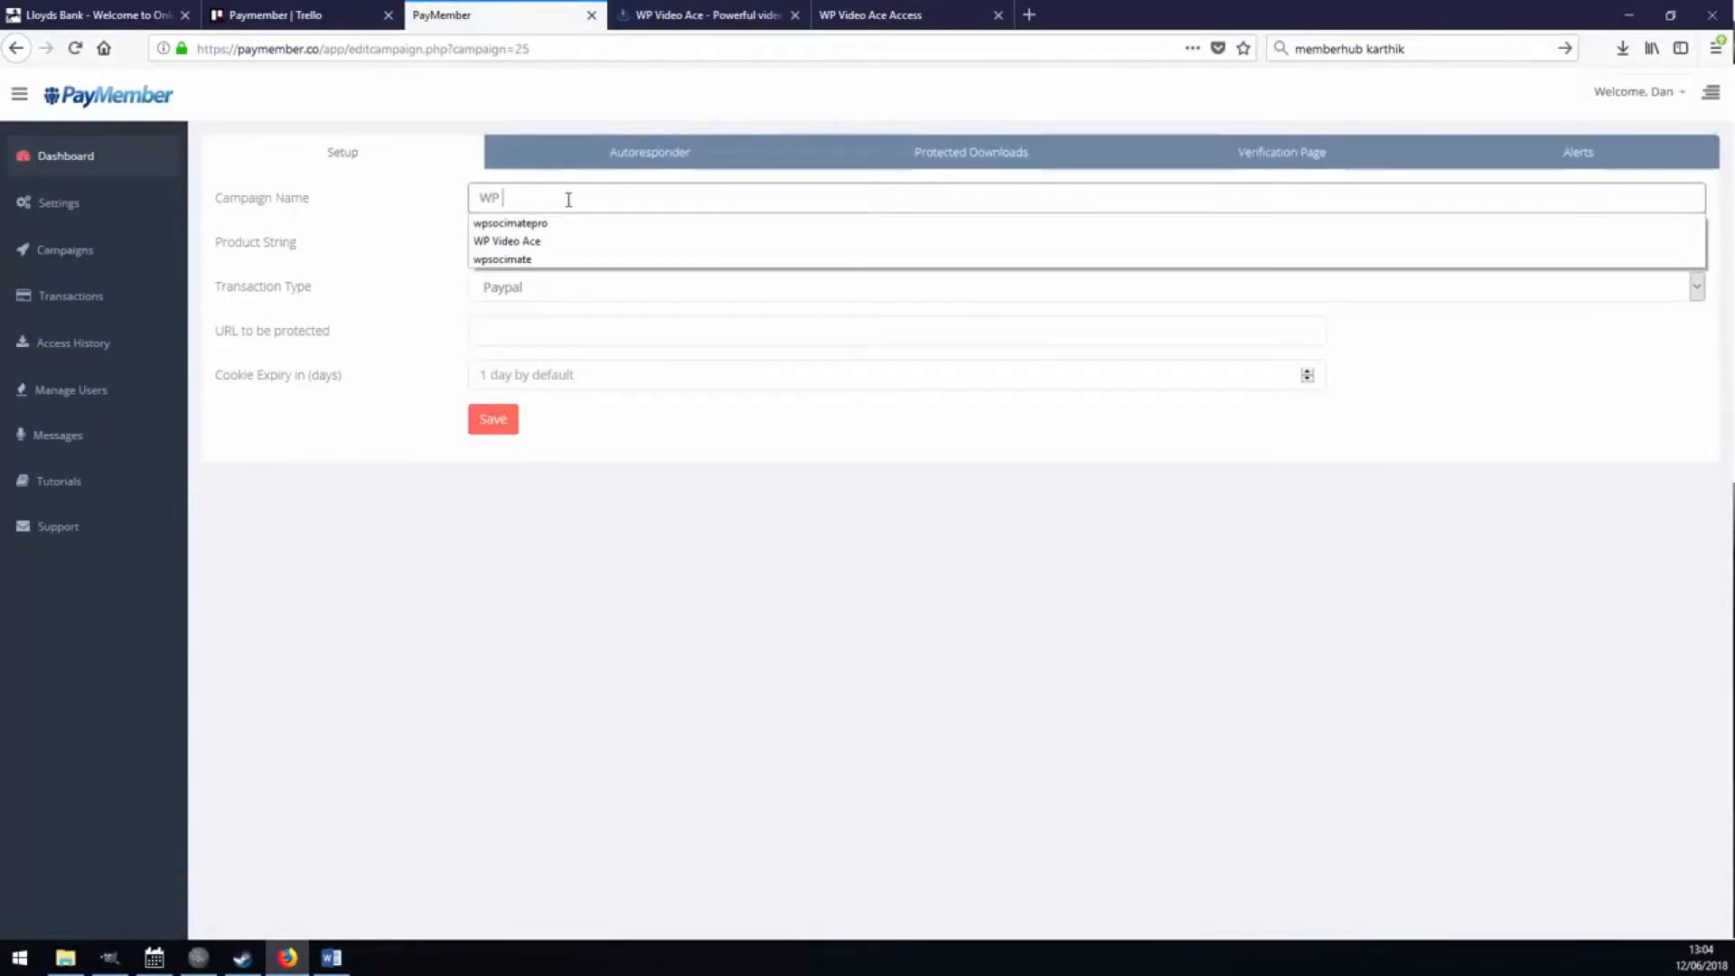
{"action": "left_click", "coordinate": [565, 237]}
{"action": "left_click", "coordinate": [549, 195]}
{"action": "type", "text": "id"}
{"action": "left_click", "coordinate": [542, 221]}
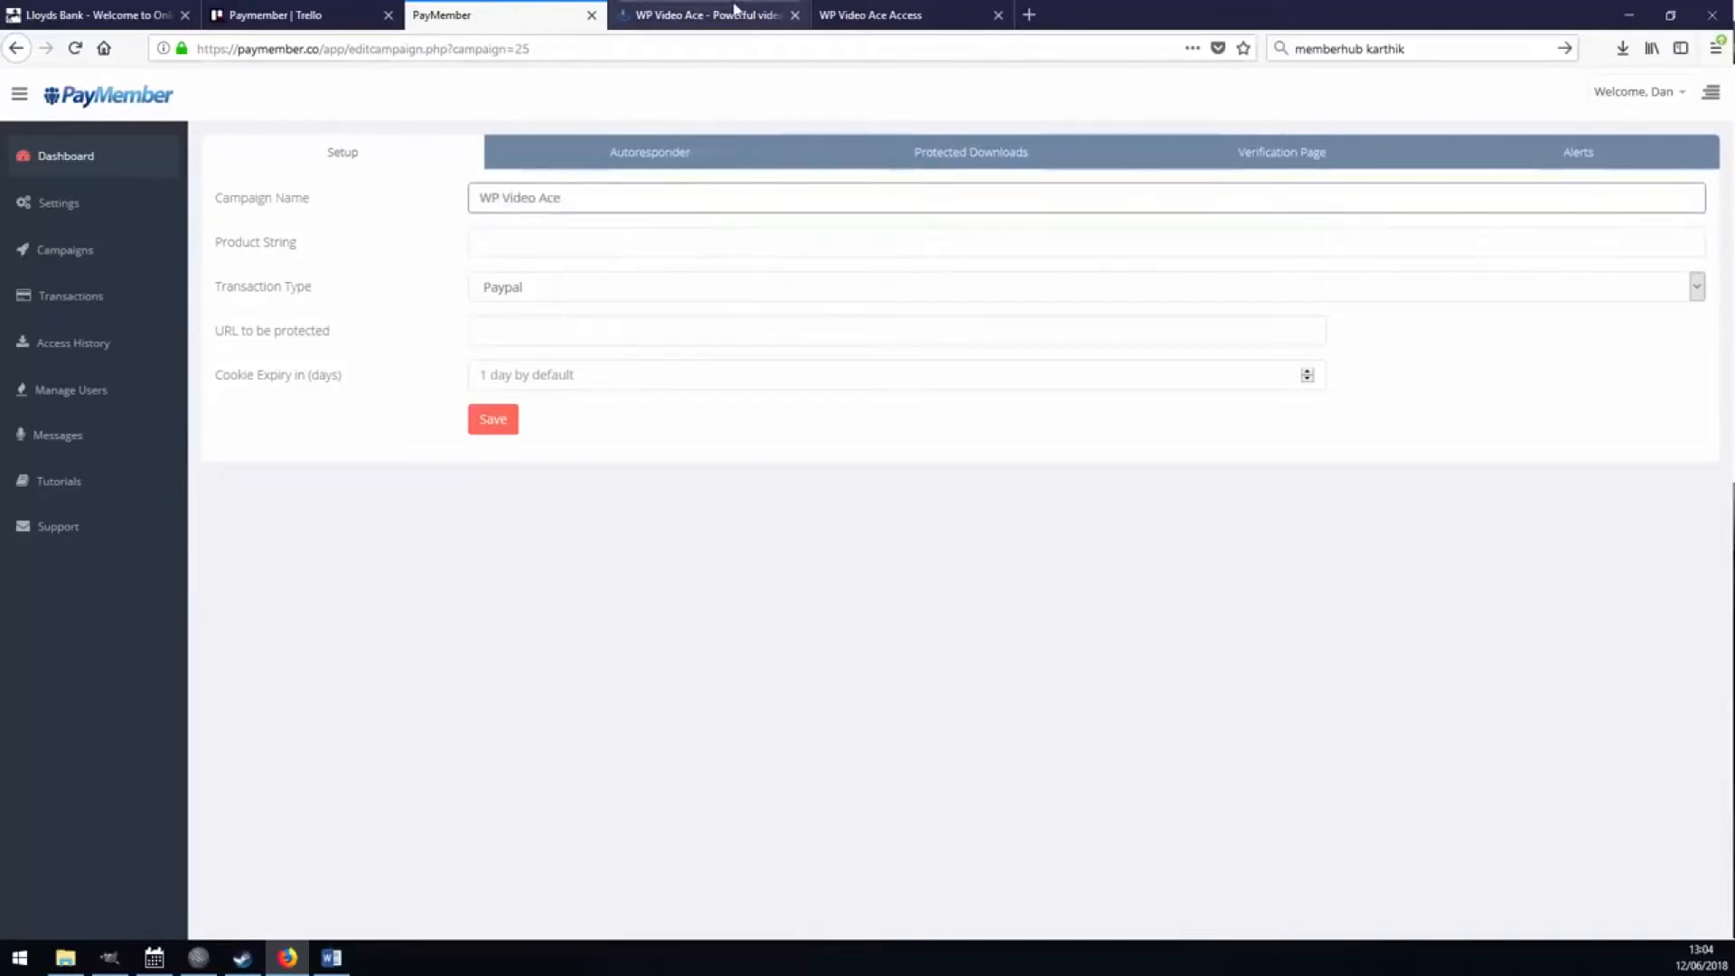
Check the WP Video Ace members page and the buy button section of the sales page
{"action": "left_click", "coordinate": [737, 16]}
{"action": "left_click", "coordinate": [575, 14]}
{"action": "left_click", "coordinate": [895, 16]}
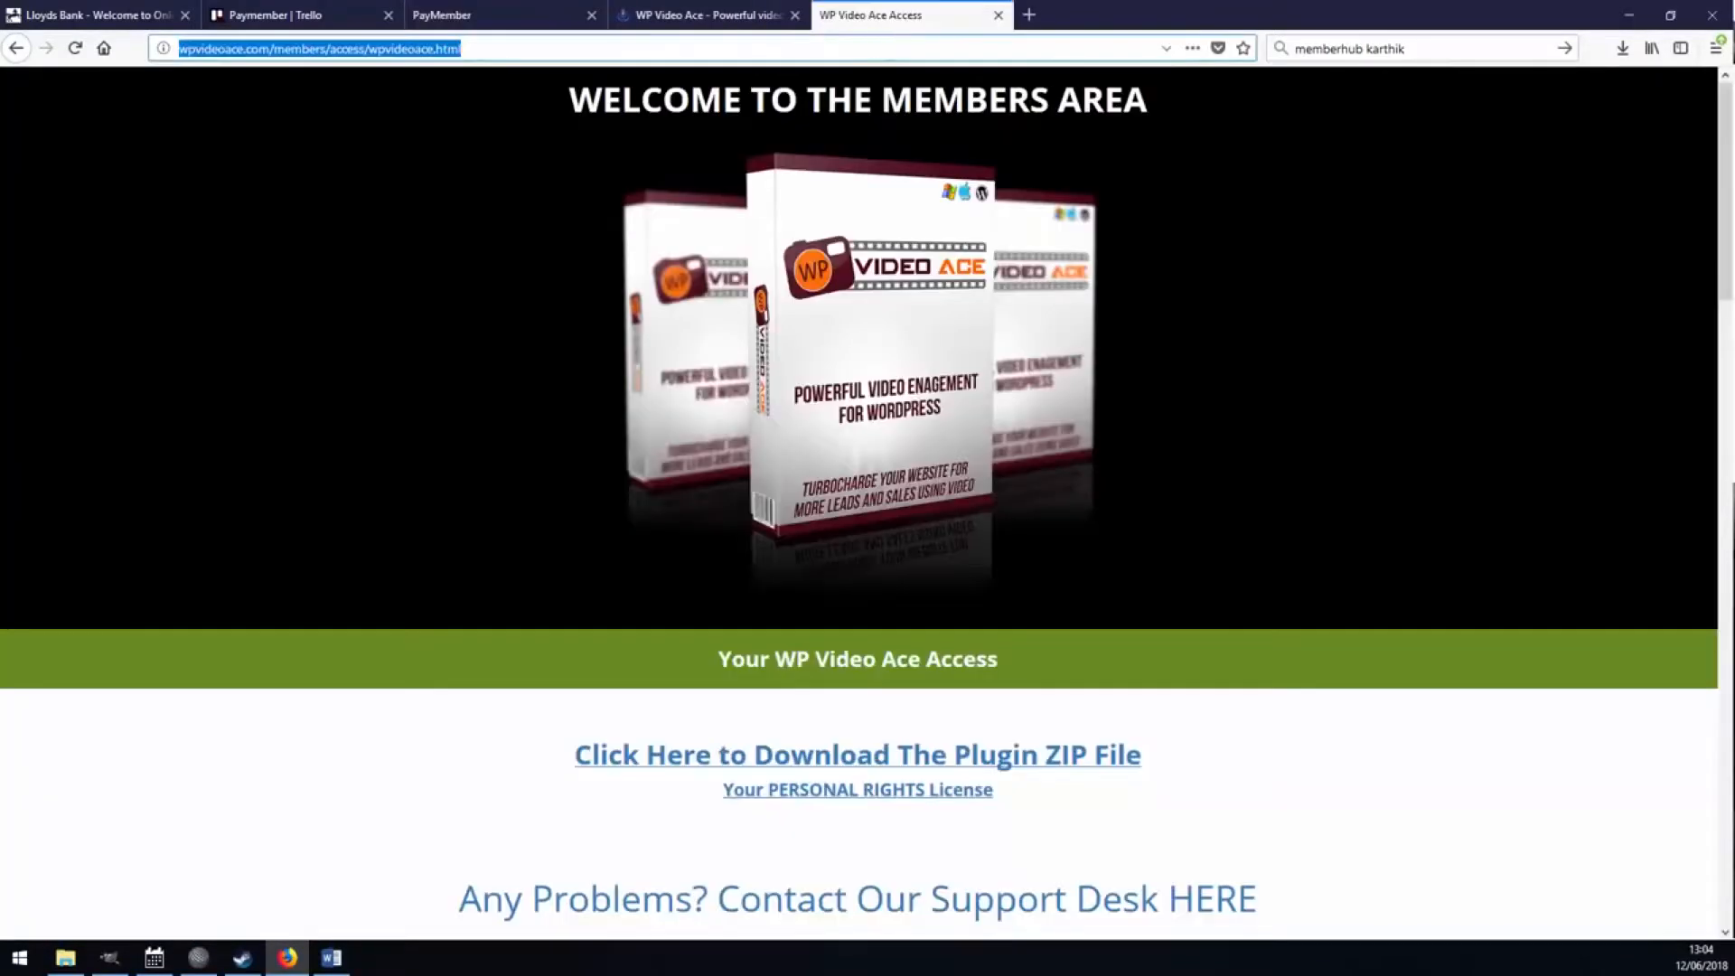
{"action": "left_click", "coordinate": [497, 16]}
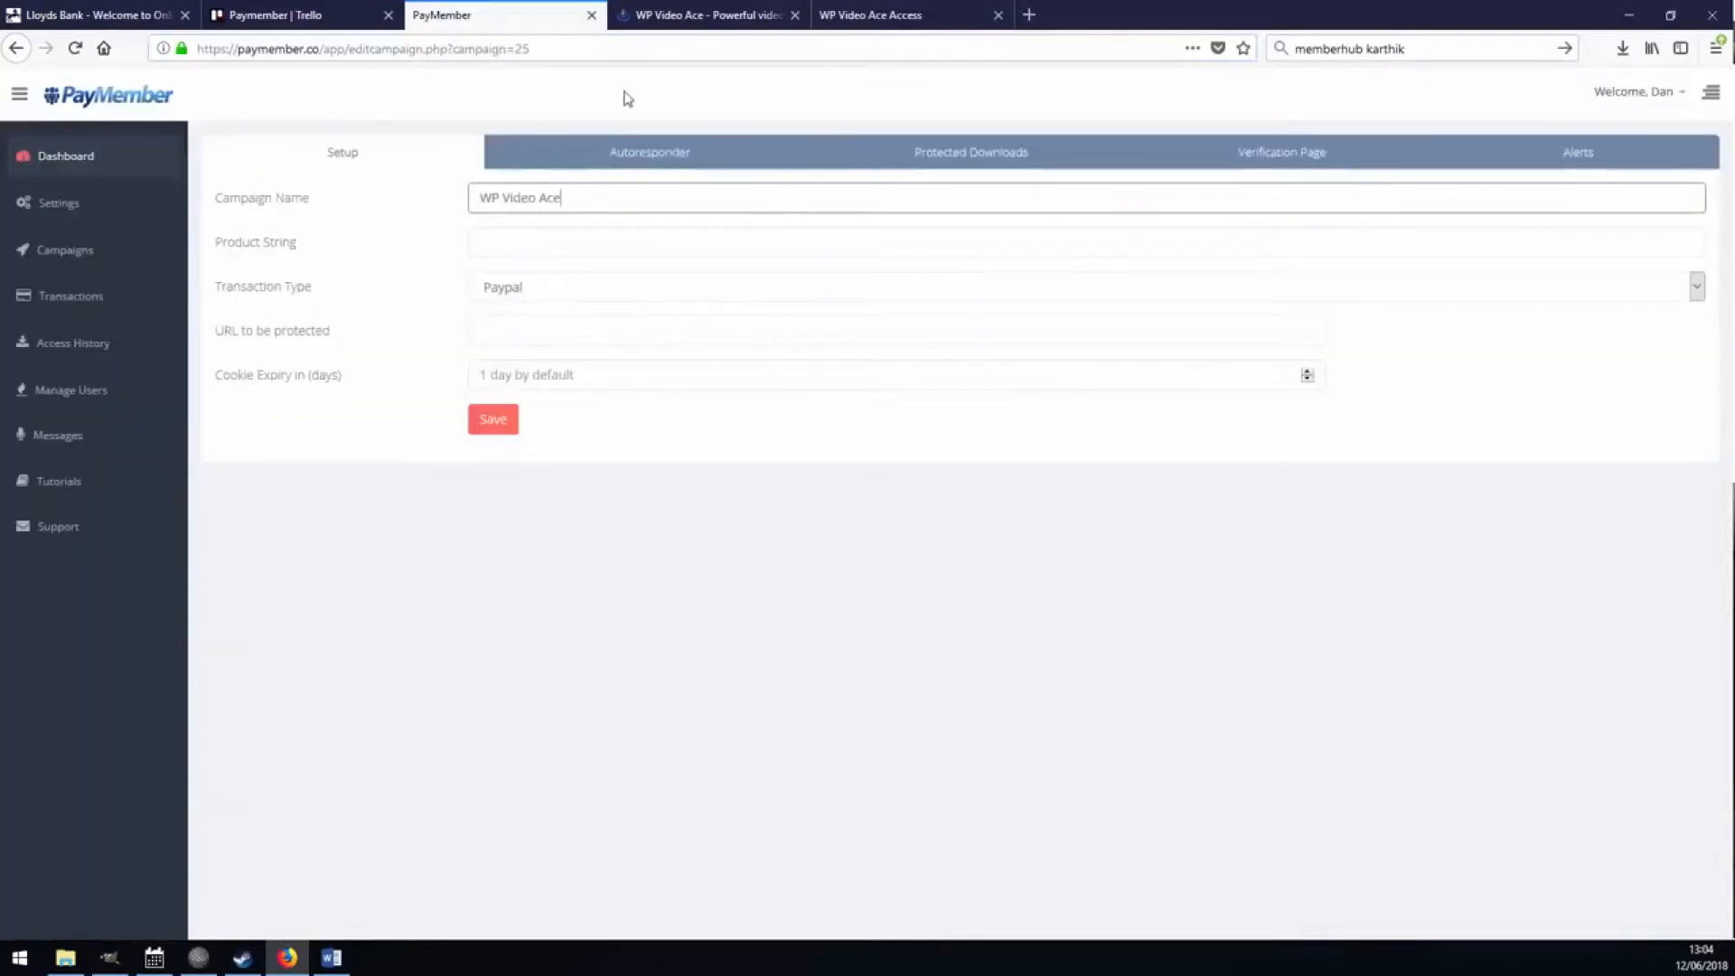
{"action": "left_click", "coordinate": [709, 15]}
{"action": "scroll", "coordinate": [683, 309], "scroll_direction": "down", "scroll_amount": 5}
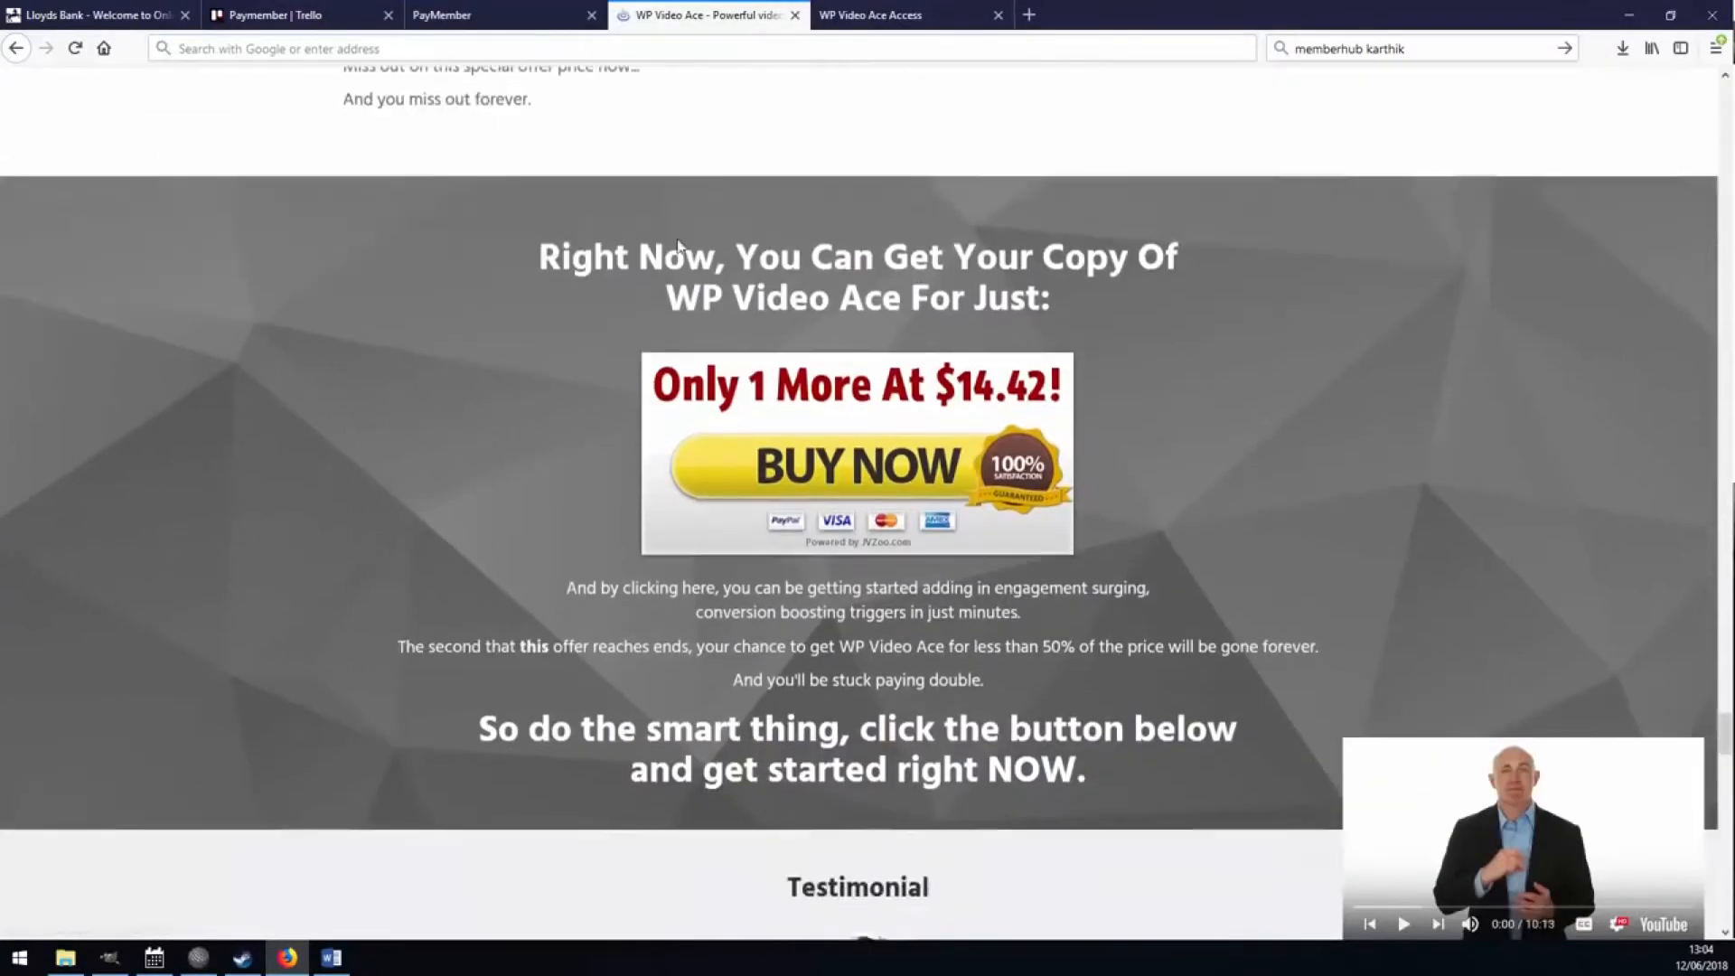
{"action": "scroll", "coordinate": [683, 310], "scroll_direction": "up", "scroll_amount": 4}
{"action": "left_click", "coordinate": [443, 14]}
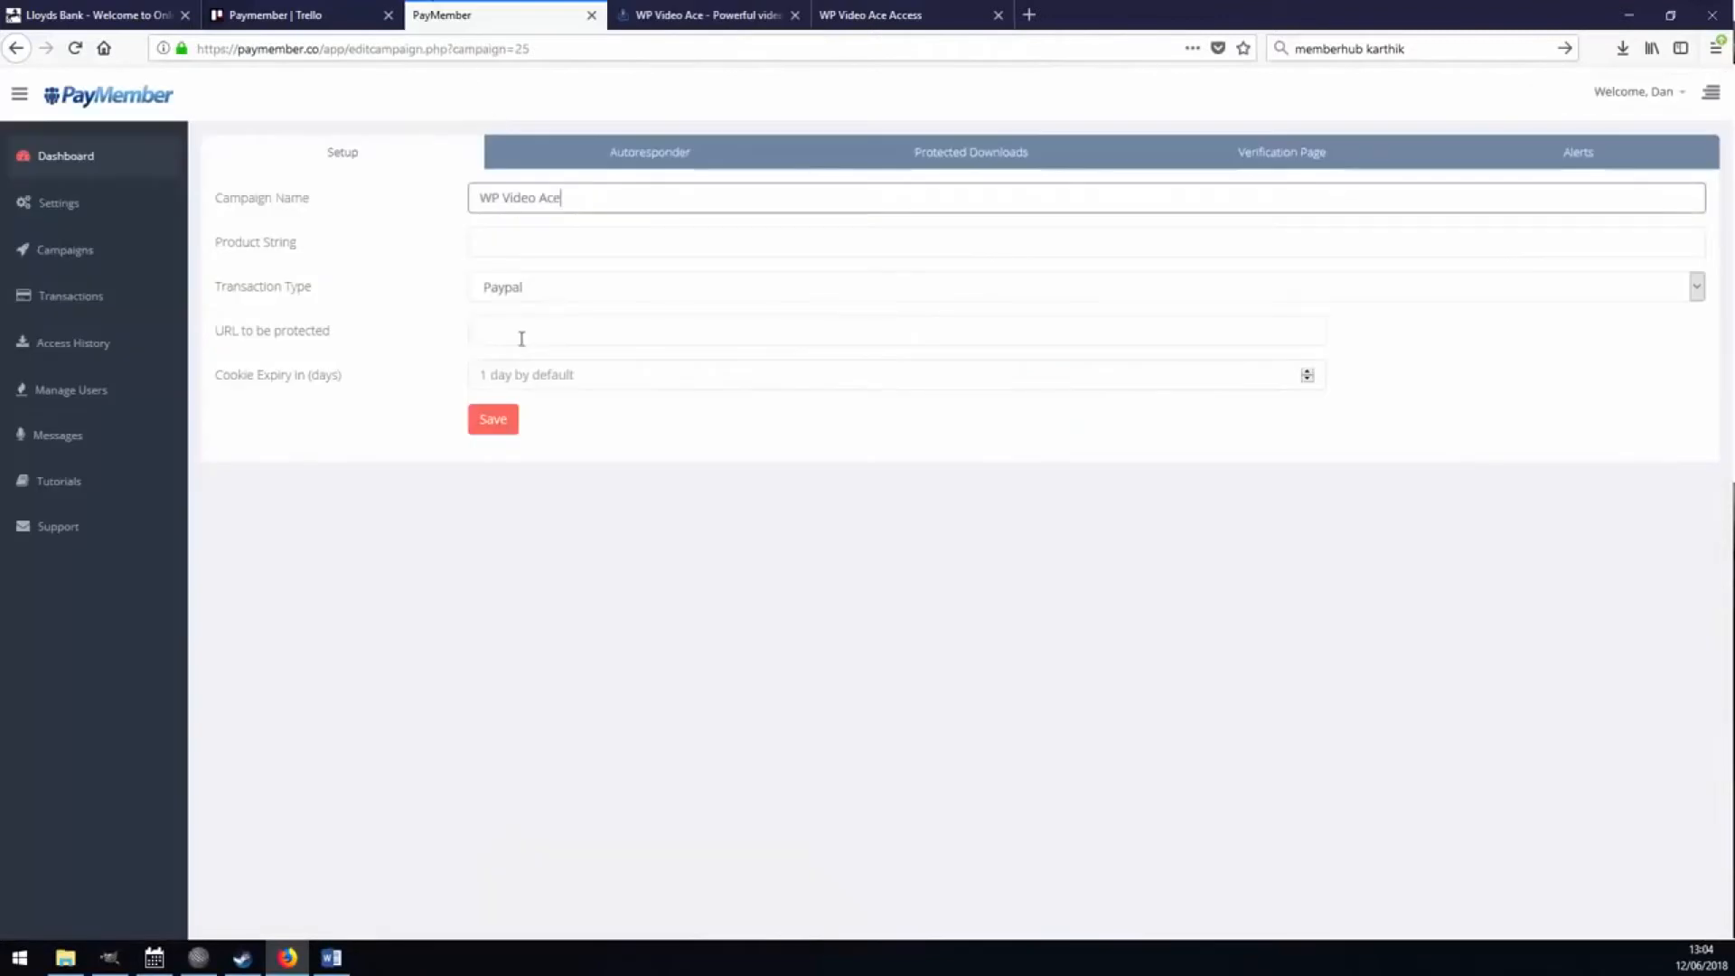
Set the campaign's transaction type to JVZoo
{"action": "left_click", "coordinate": [508, 245]}
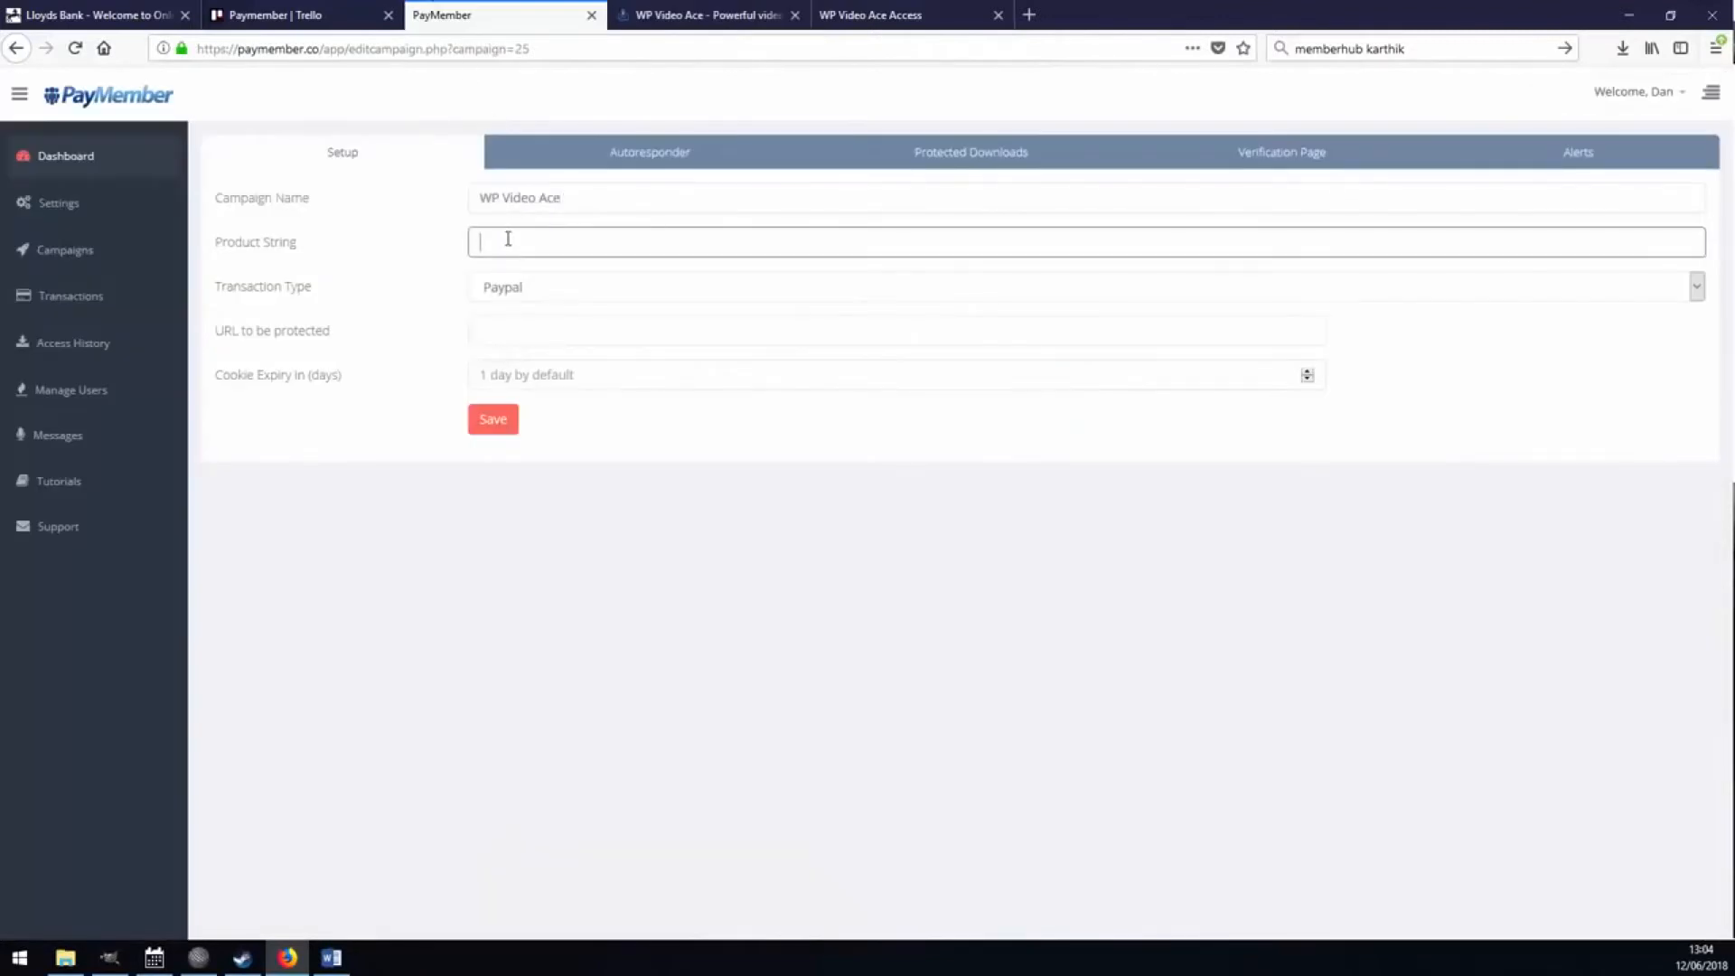
{"action": "left_click", "coordinate": [559, 285]}
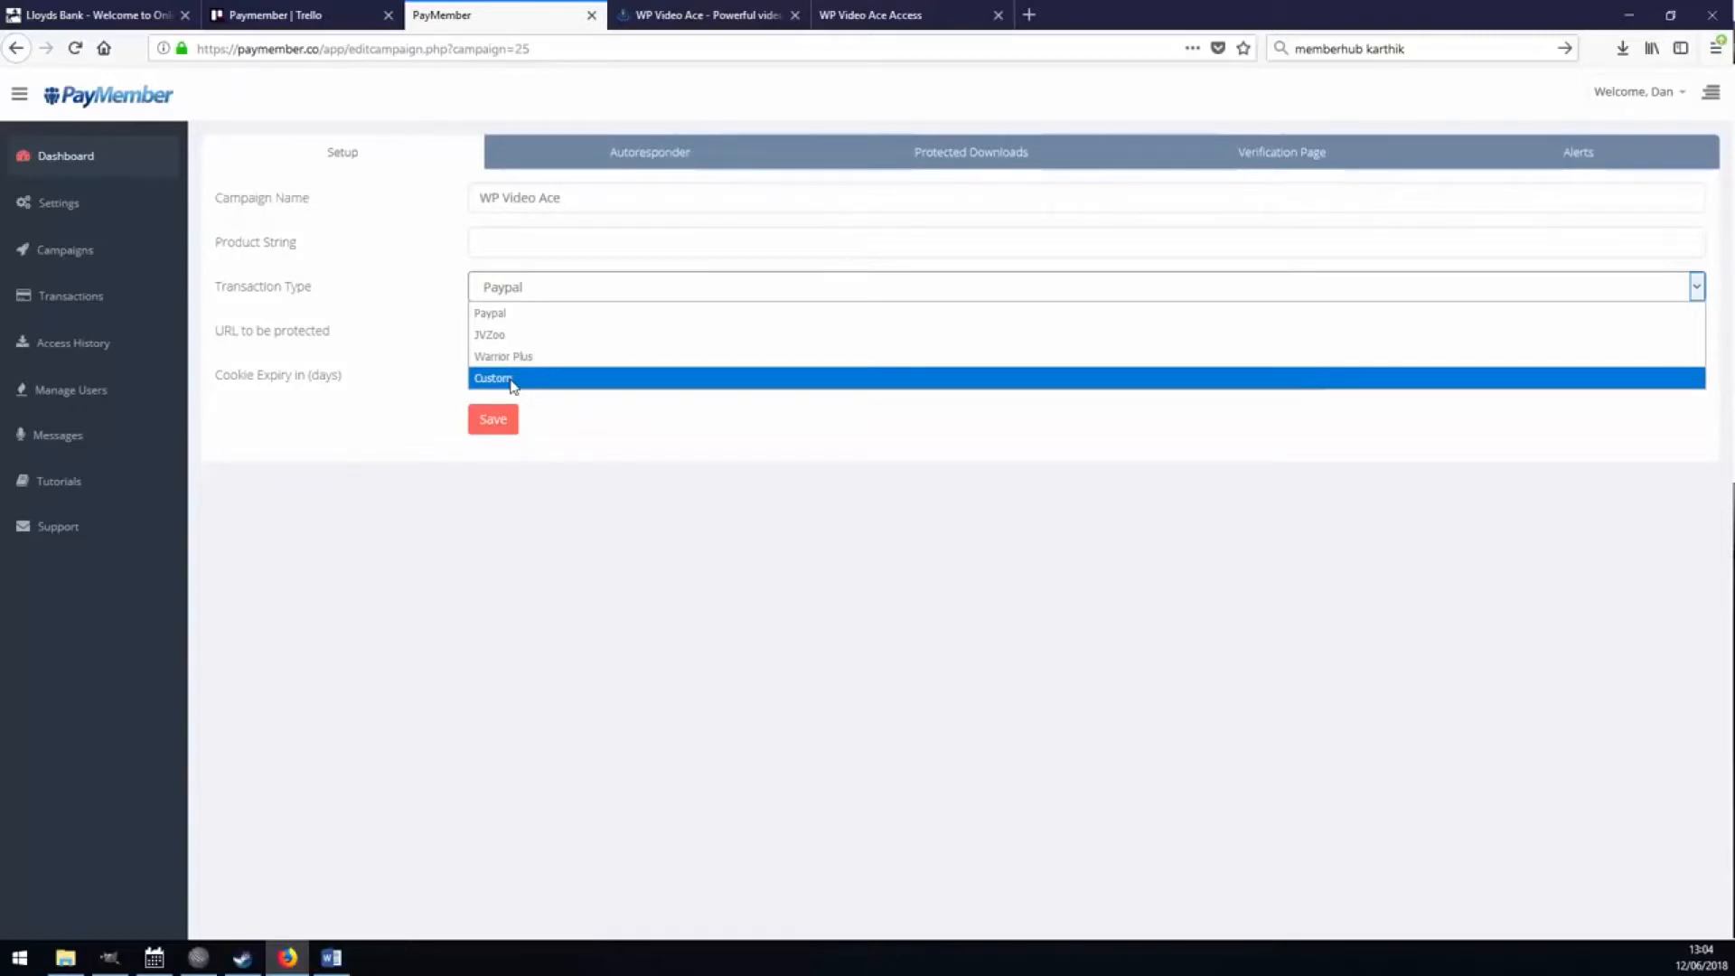
{"action": "left_click", "coordinate": [506, 337]}
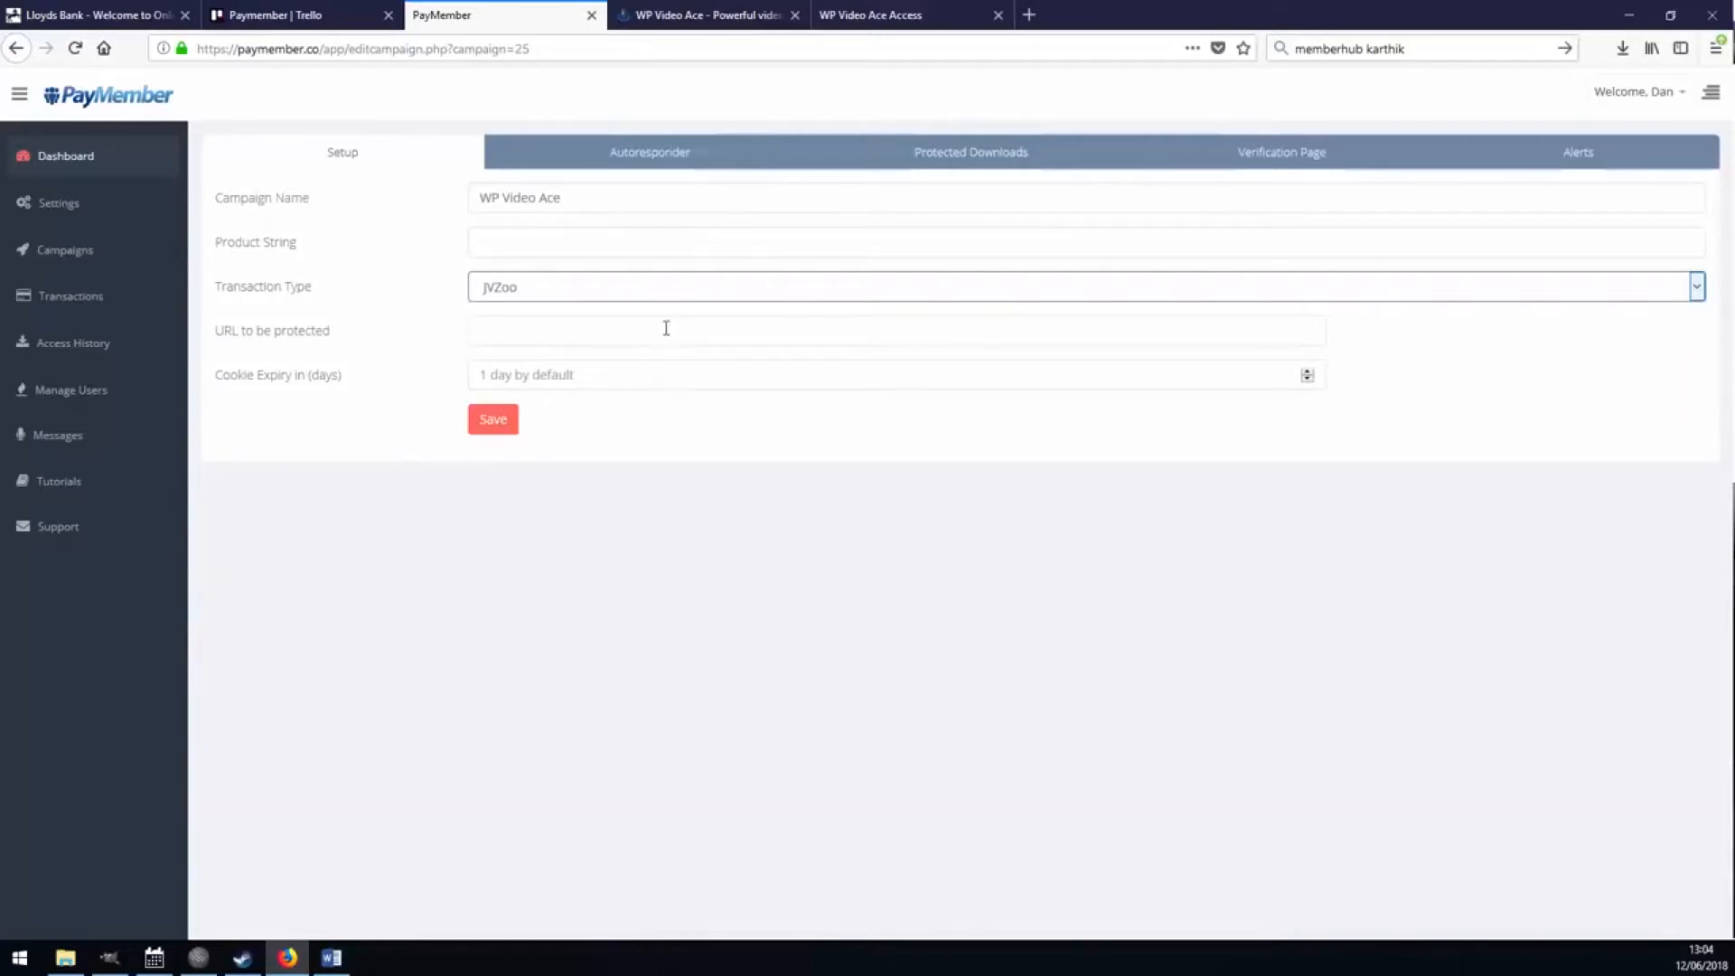
{"action": "left_click", "coordinate": [545, 242]}
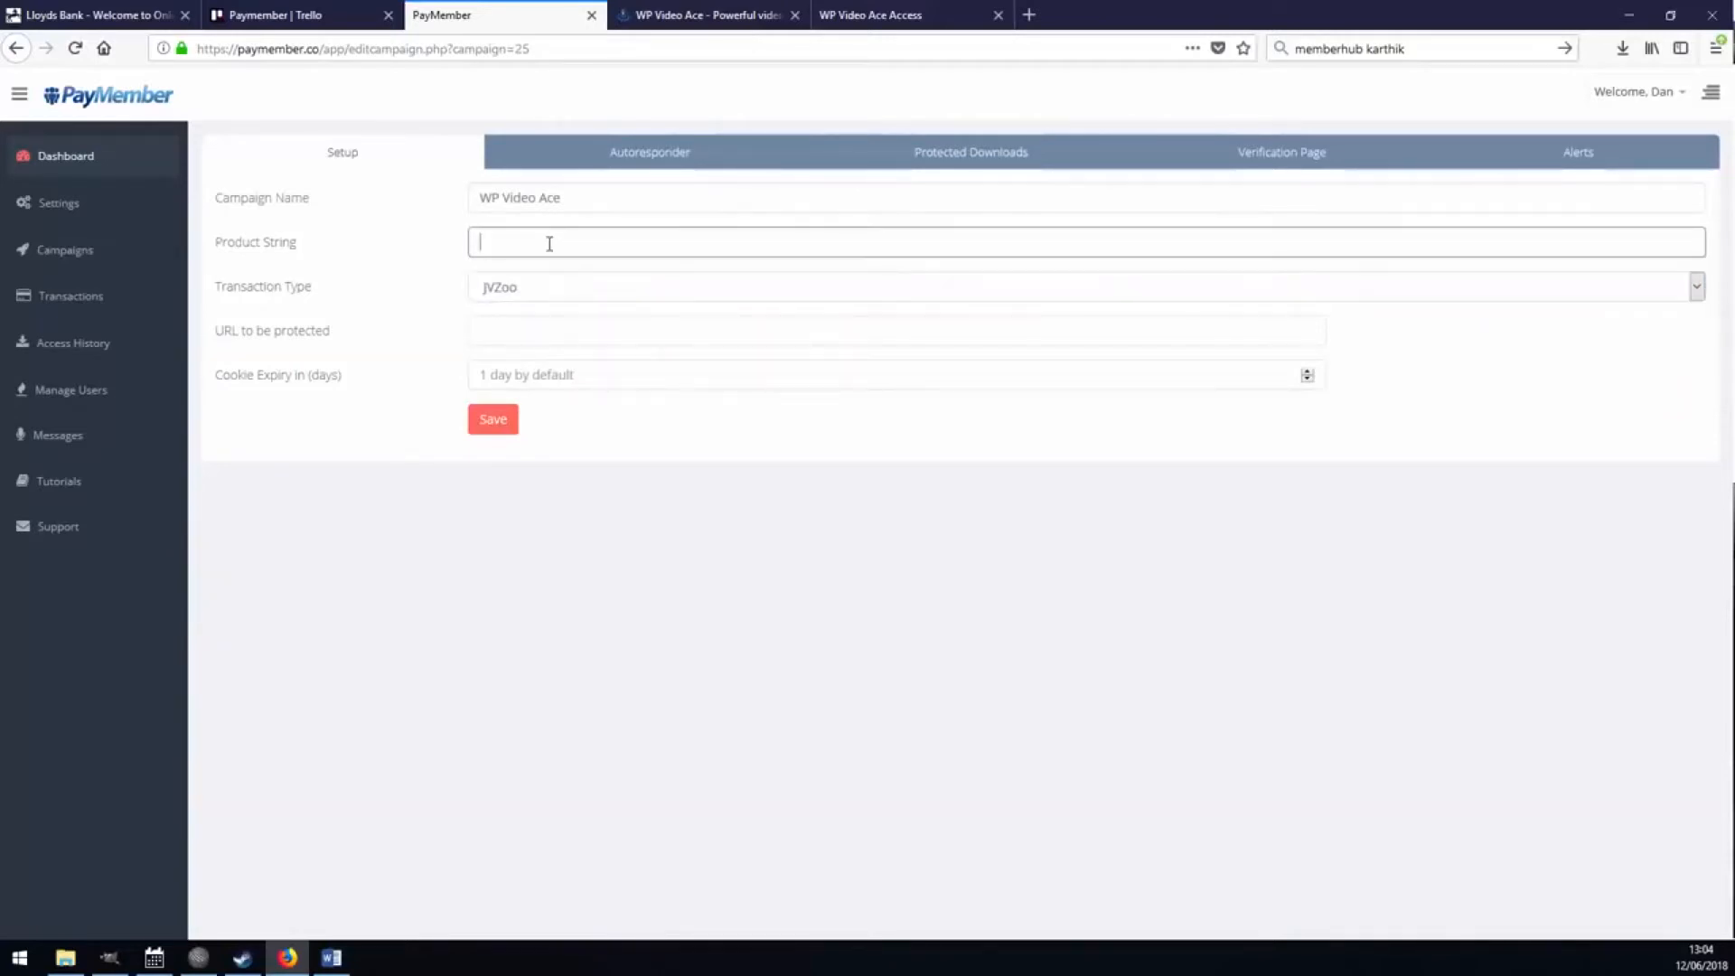
{"action": "left_click", "coordinate": [863, 15]}
{"action": "left_click_drag", "start_coordinate": [481, 52], "coordinate": [99, 51]}
{"action": "right_click", "coordinate": [250, 51]}
{"action": "left_click", "coordinate": [306, 107]}
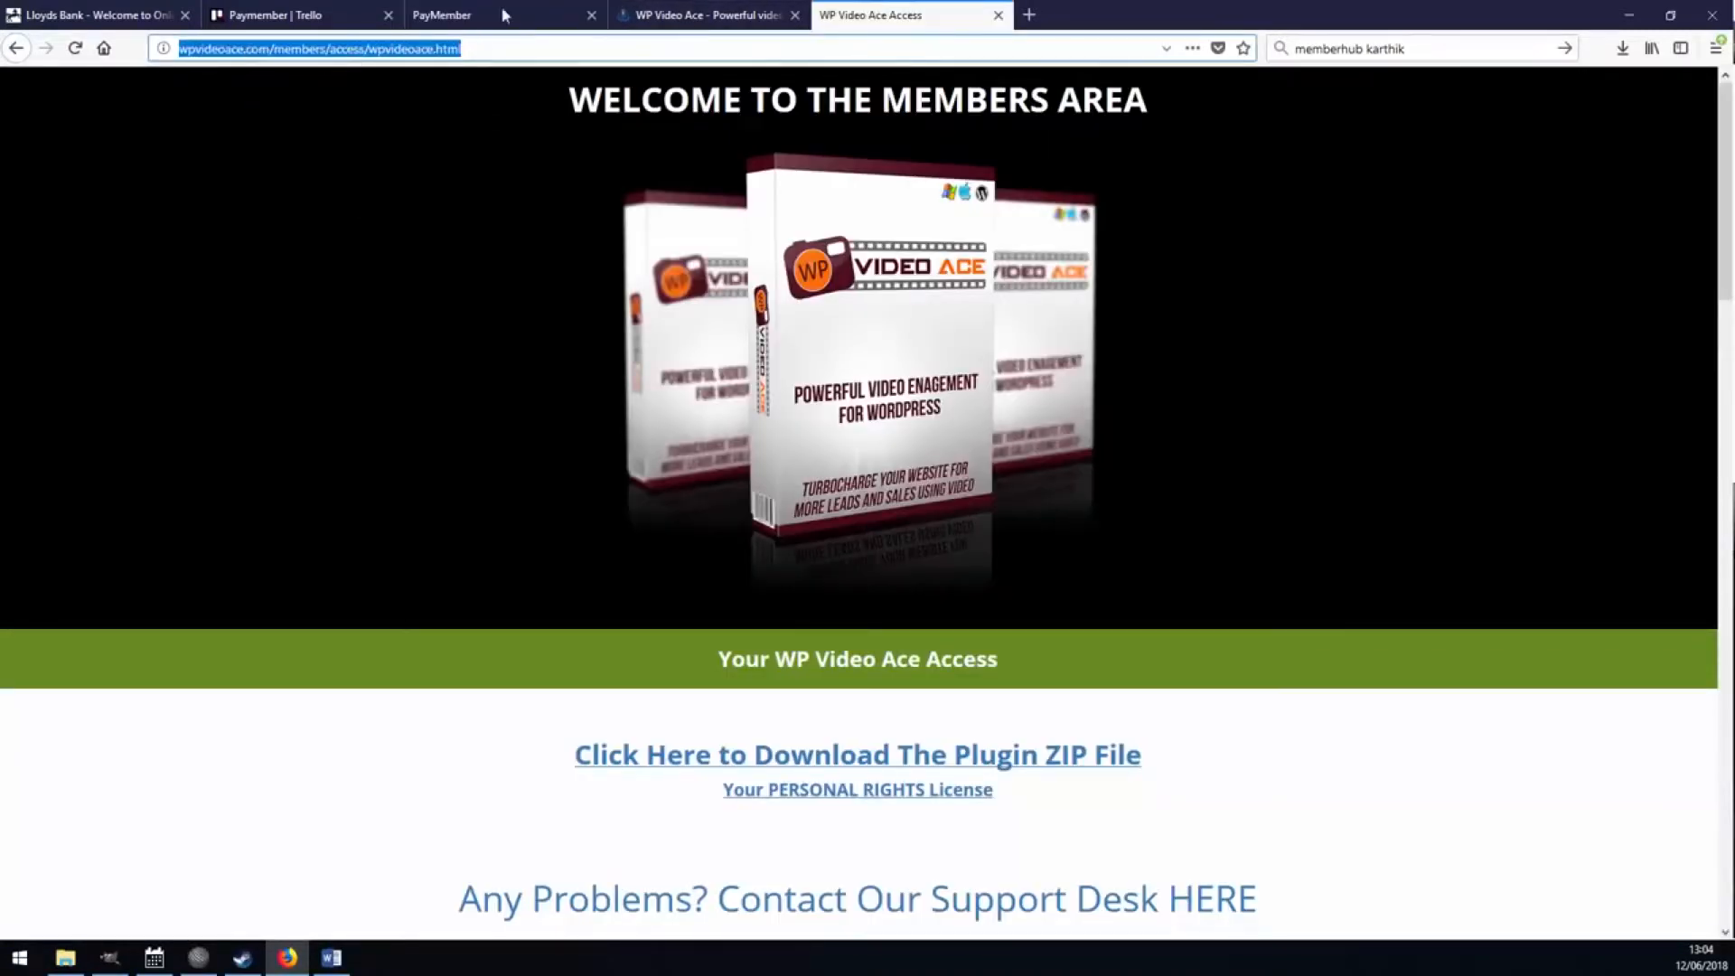
{"action": "left_click", "coordinate": [442, 15]}
{"action": "right_click", "coordinate": [527, 331]}
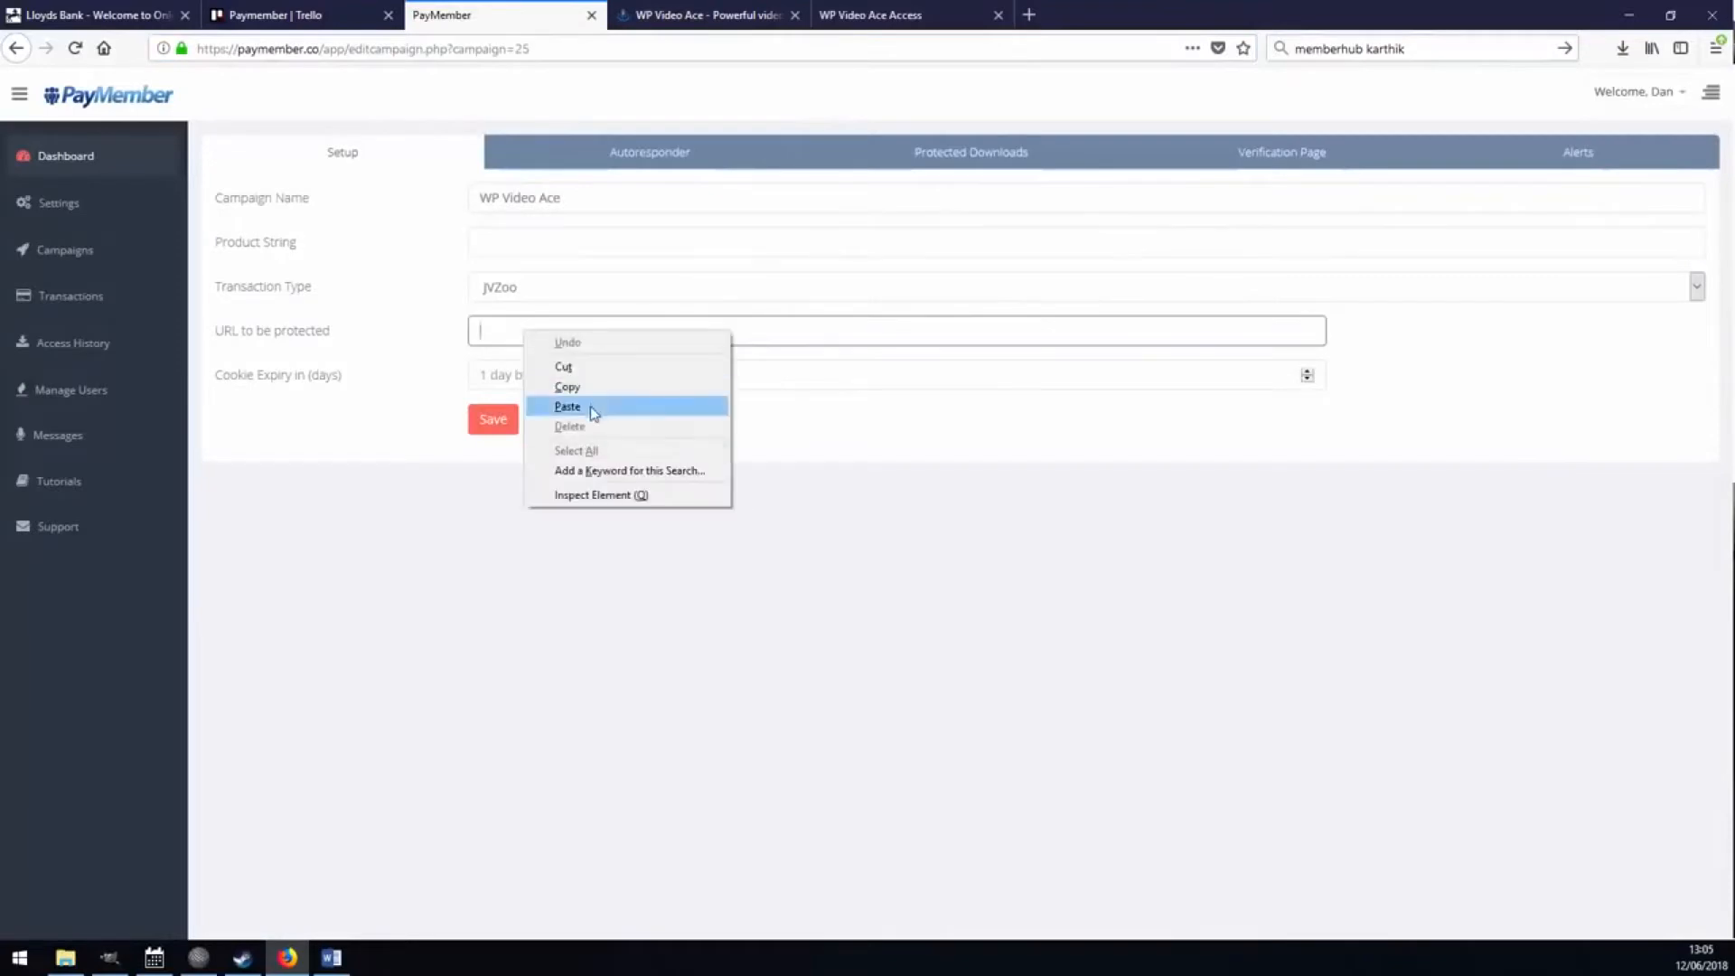
{"action": "left_click", "coordinate": [586, 406]}
{"action": "left_click", "coordinate": [588, 374]}
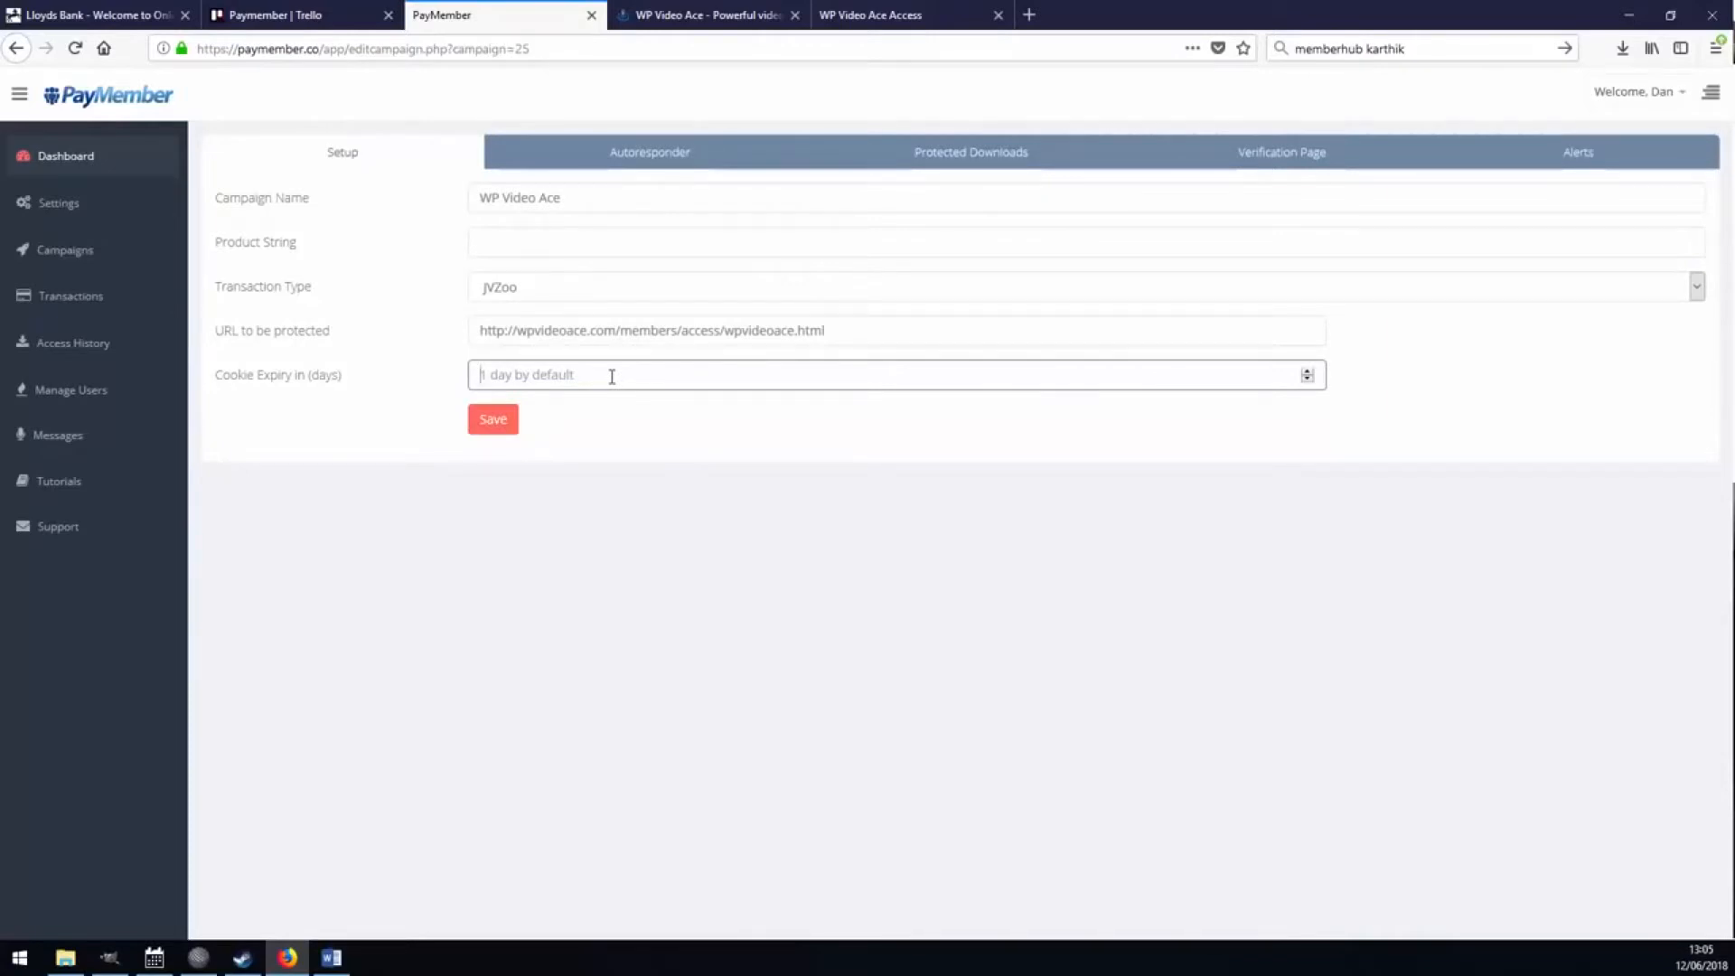
Enter WP Video Ace as the campaign's product string
{"action": "left_click", "coordinate": [500, 244]}
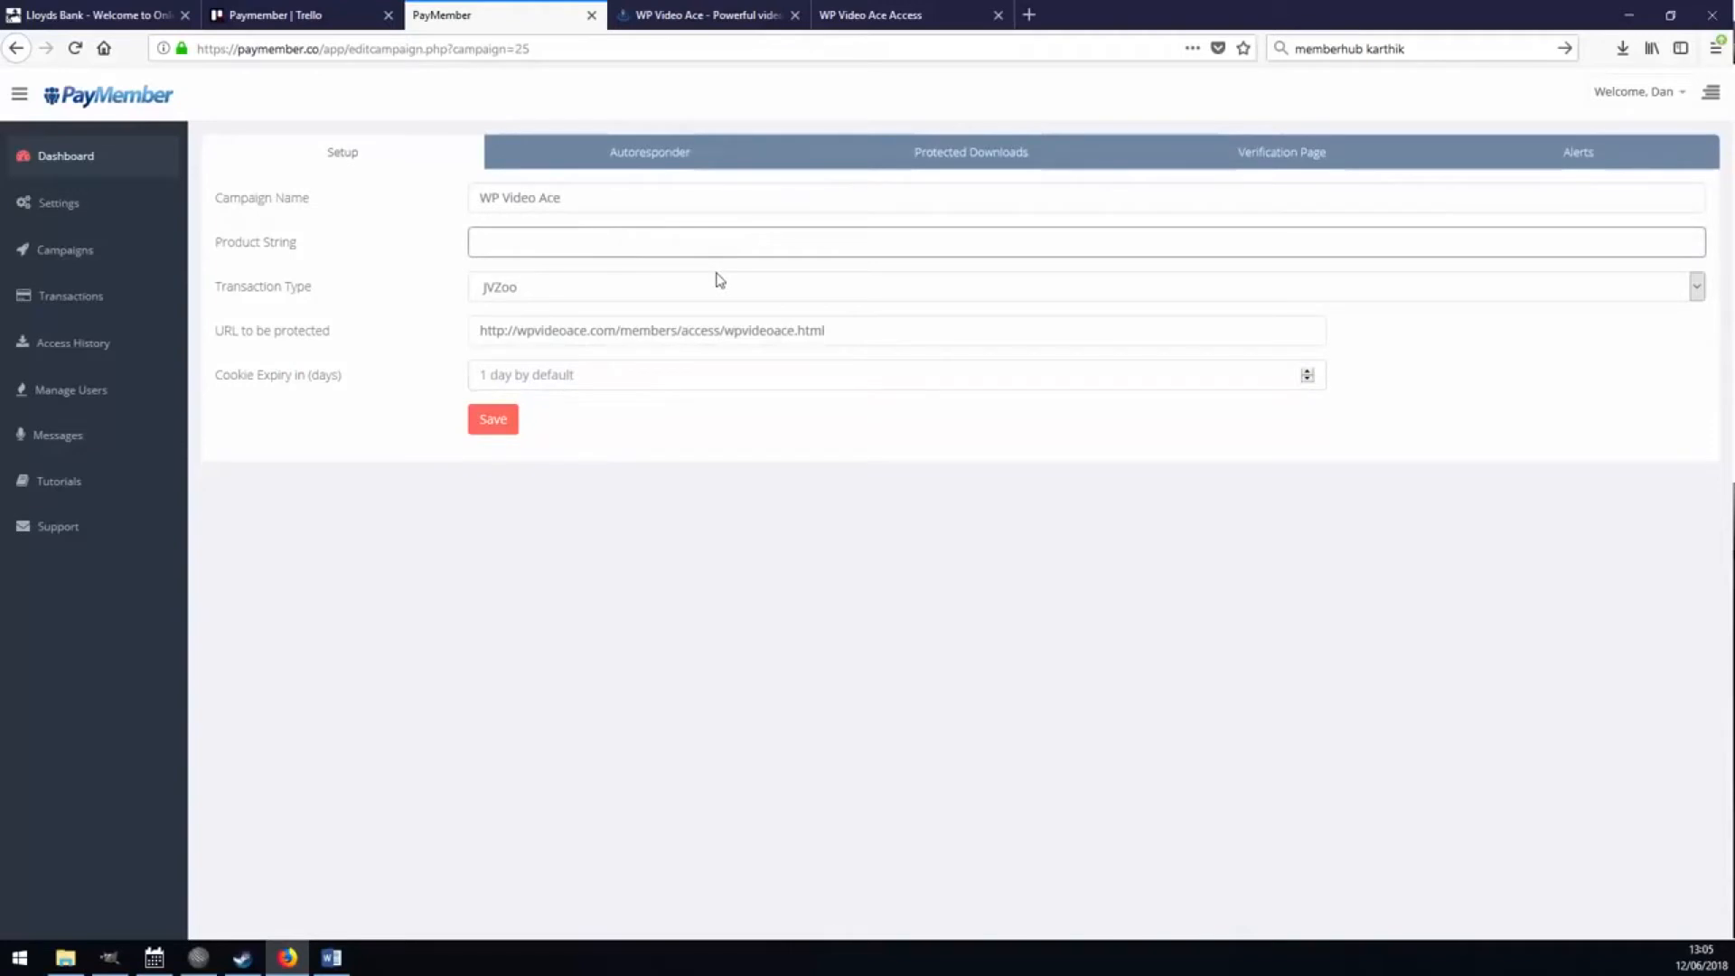
{"action": "type", "text": "WP"}
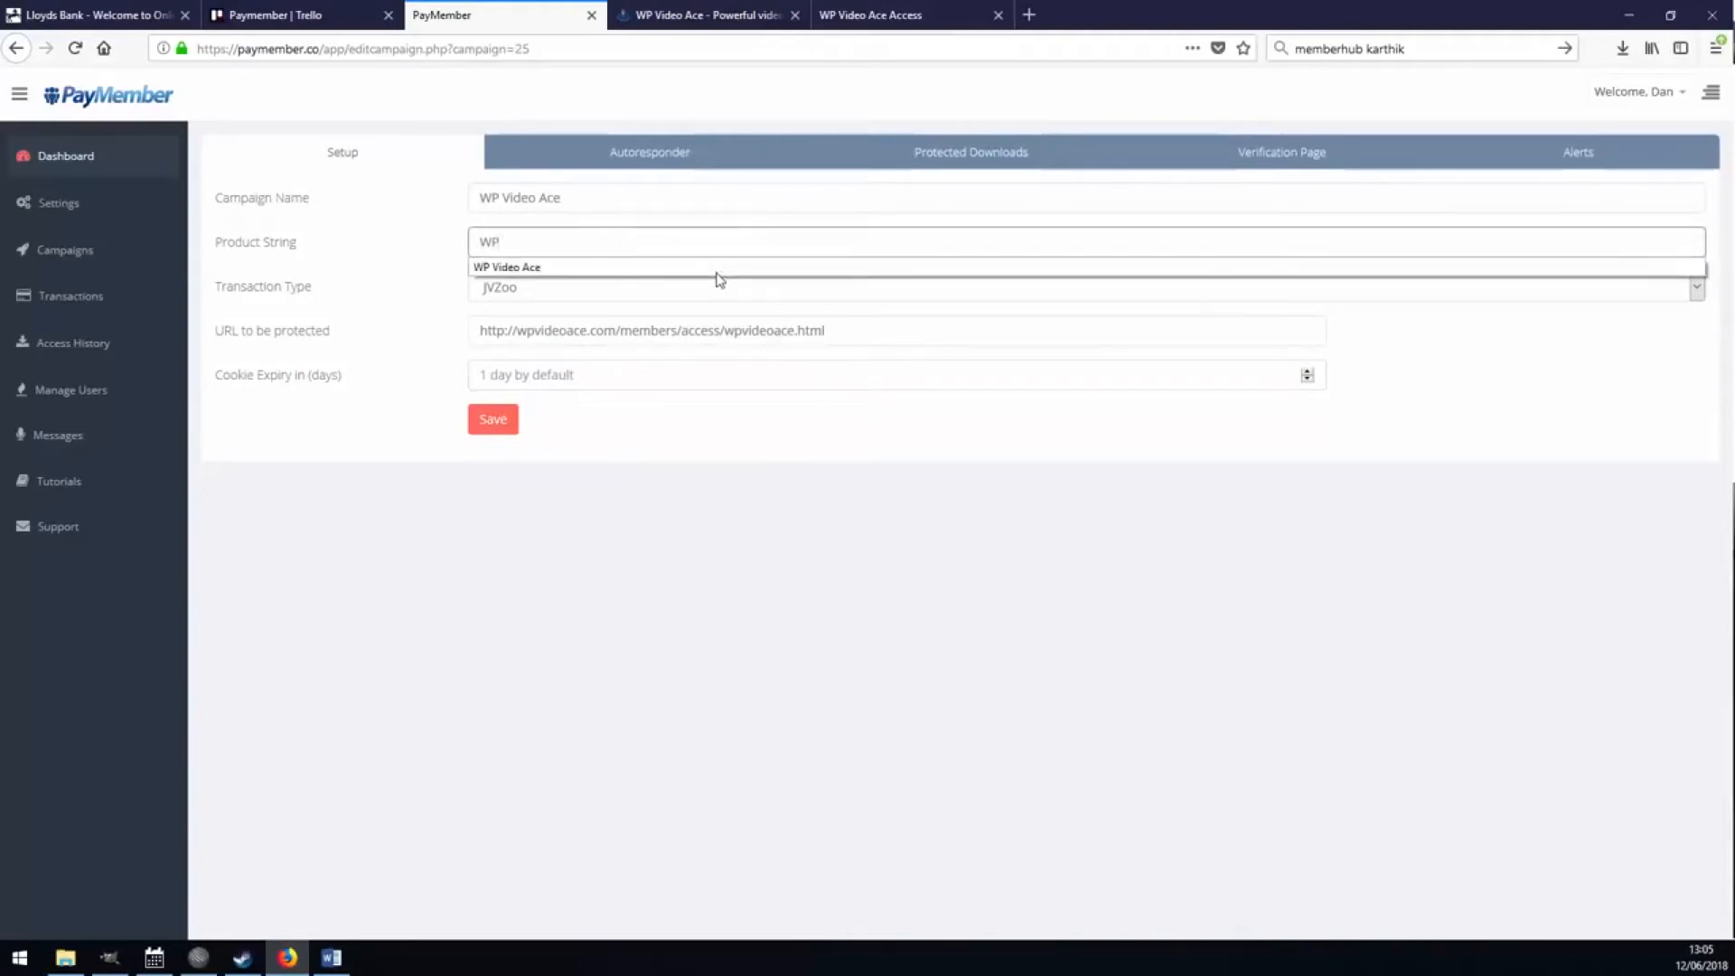
{"action": "type", "text": " Video Ace"}
{"action": "left_click", "coordinate": [677, 521]}
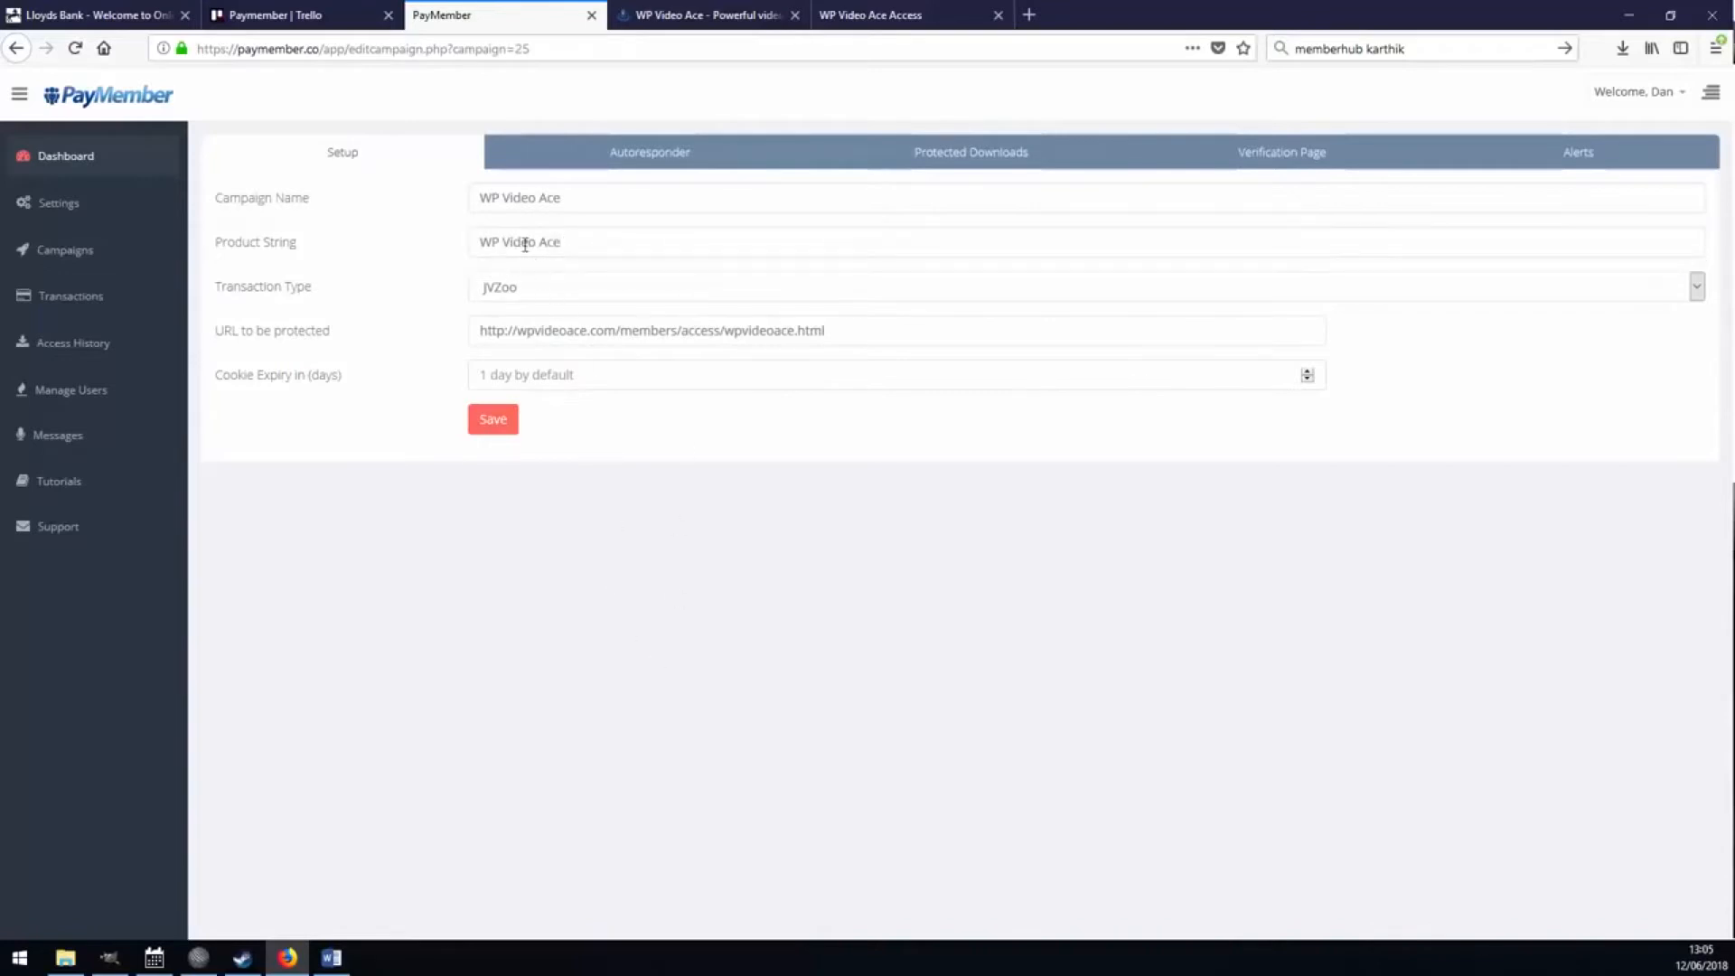
Save the campaign setup and generate its protected page
{"action": "left_click", "coordinate": [493, 421]}
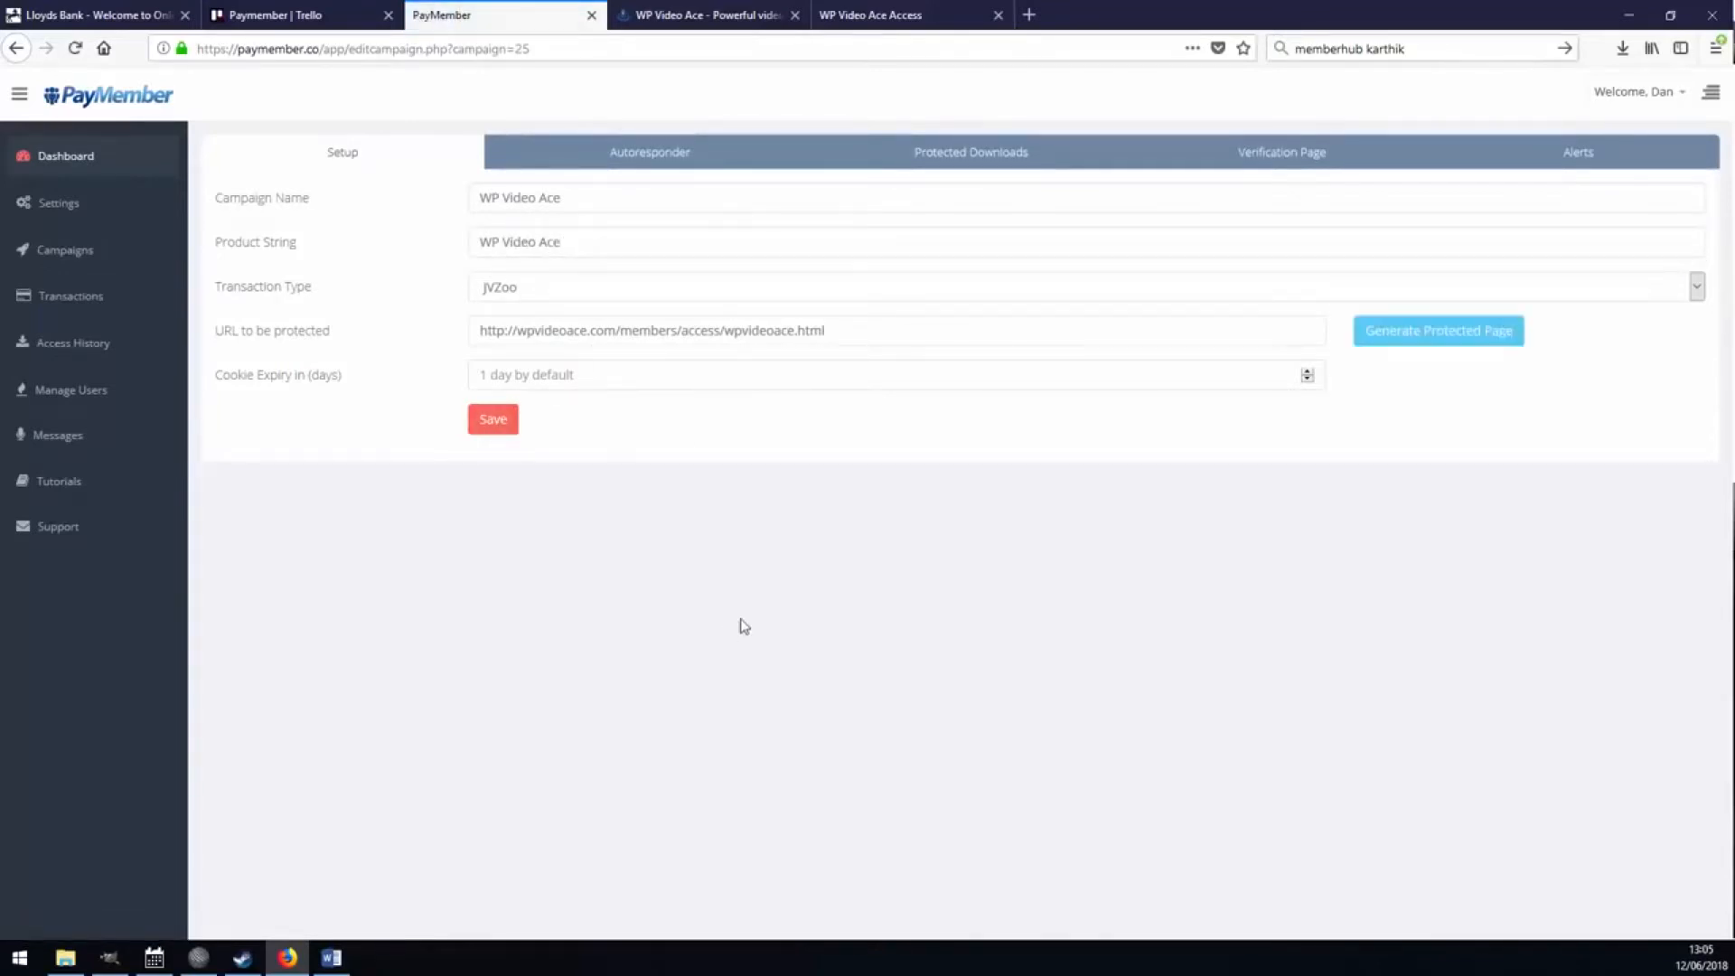
{"action": "left_click", "coordinate": [1425, 333]}
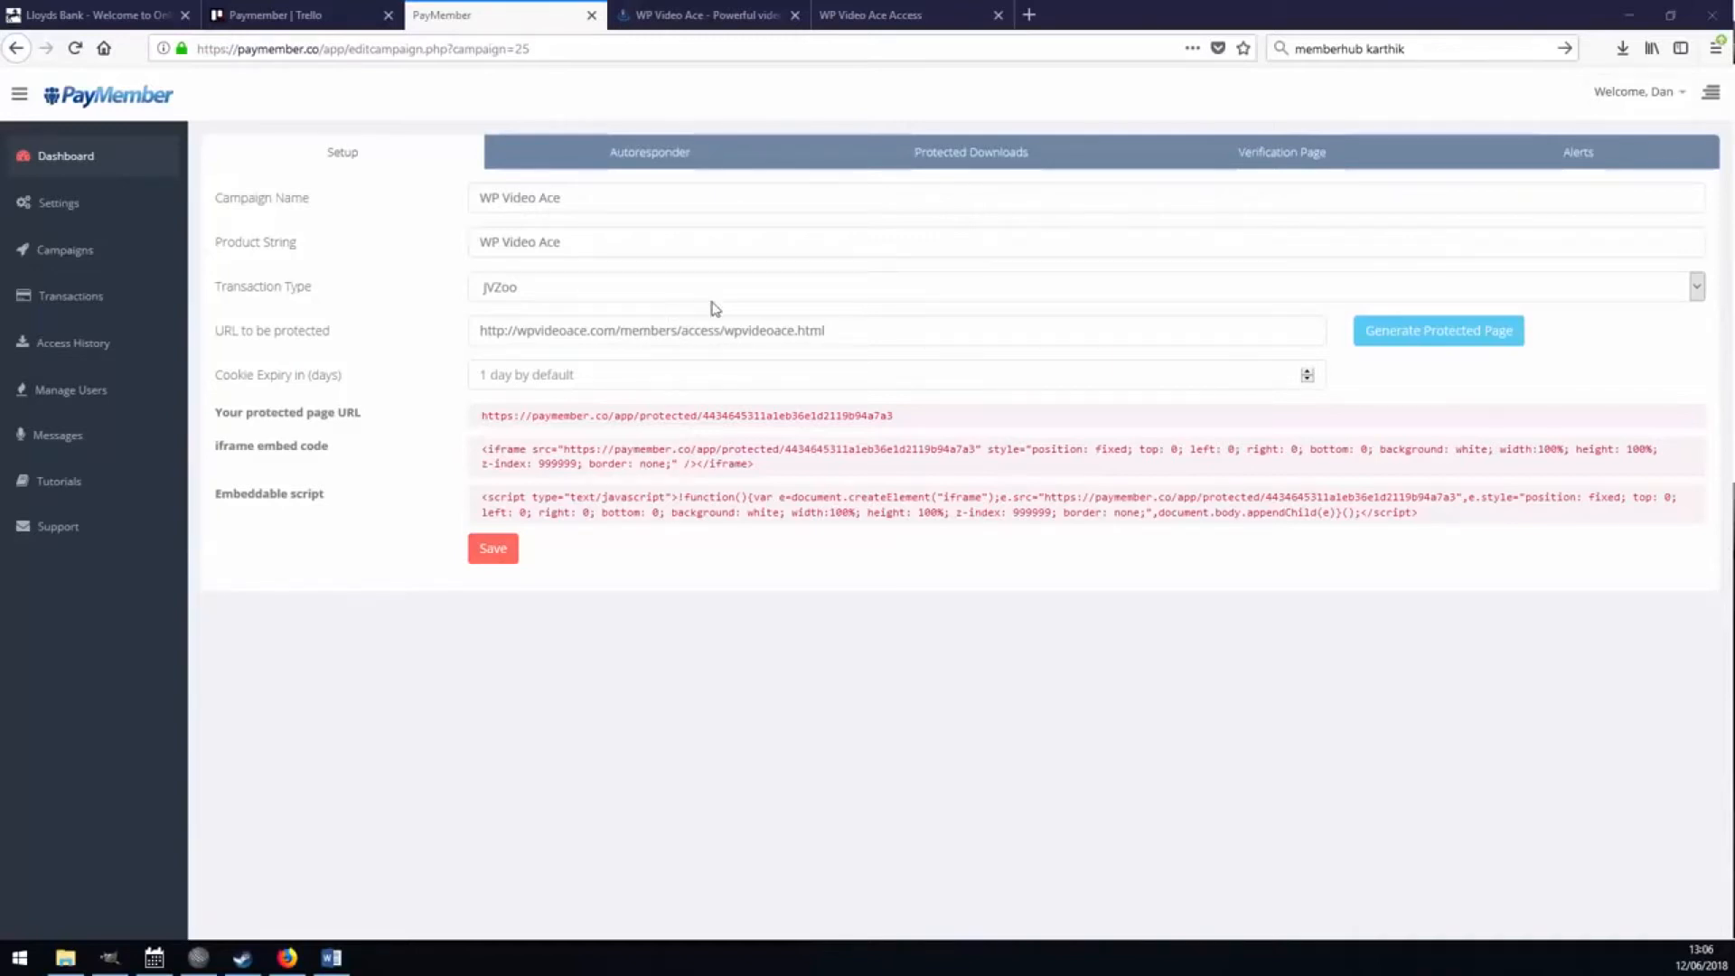
Examine the URL to be protected, the product string and the generated protected page URL by highlighting them
{"action": "triple_click", "coordinate": [858, 334]}
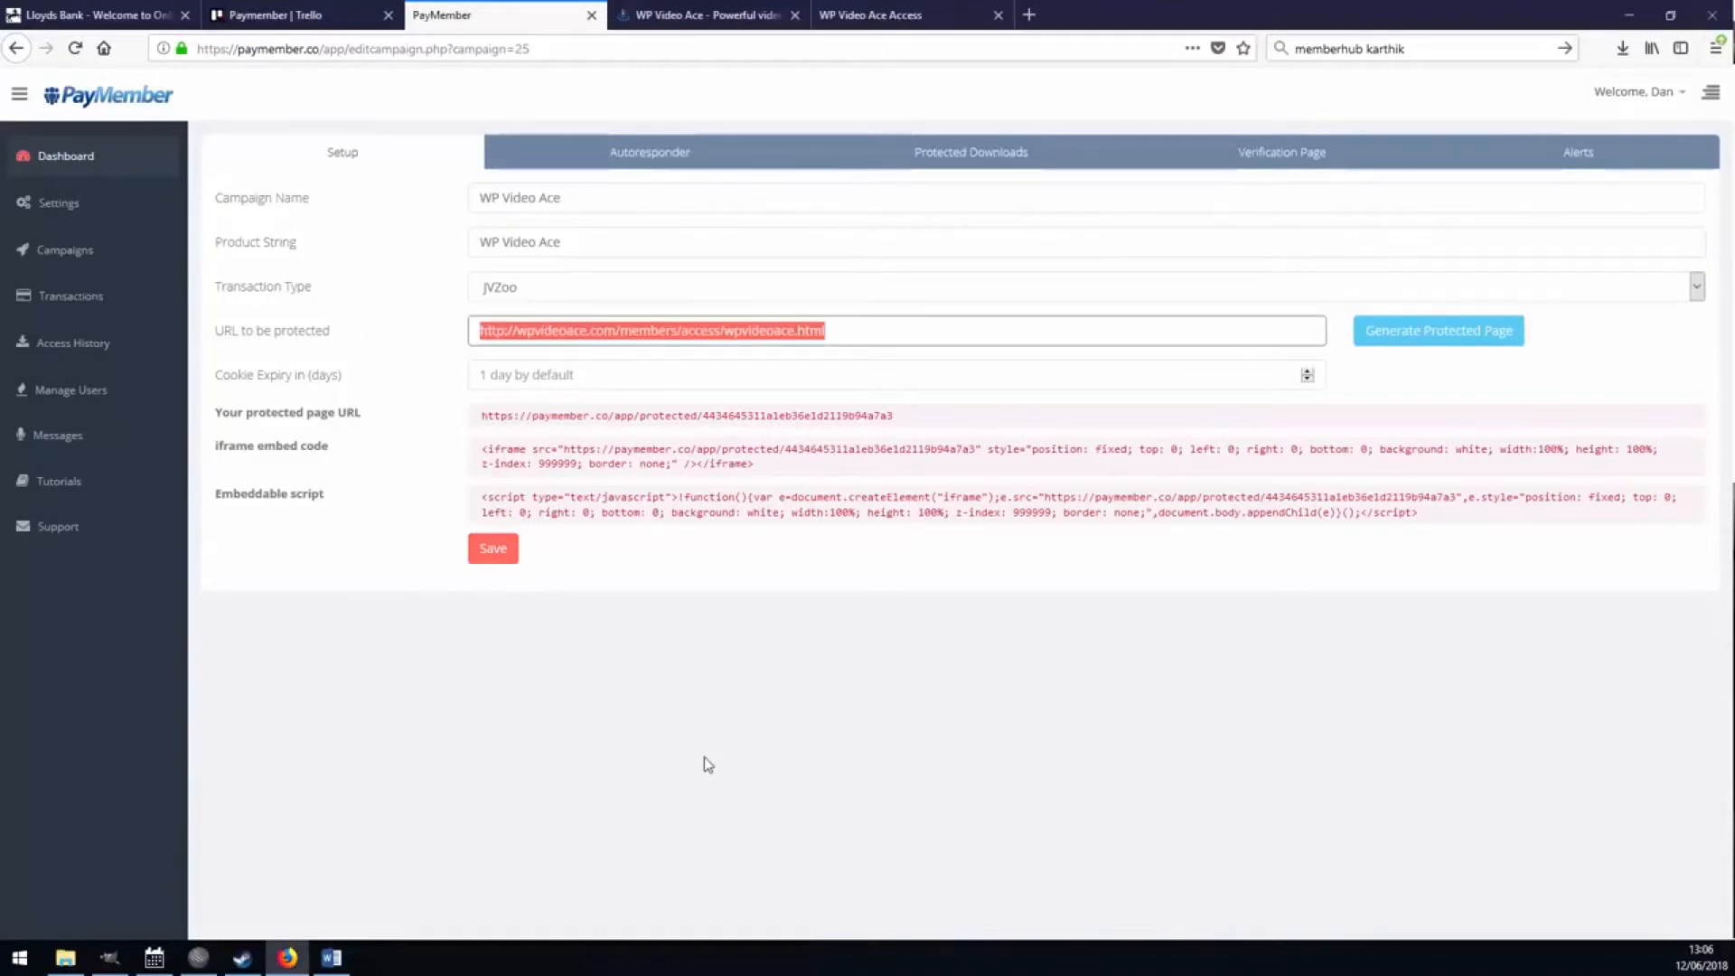
{"action": "triple_click", "coordinate": [648, 246]}
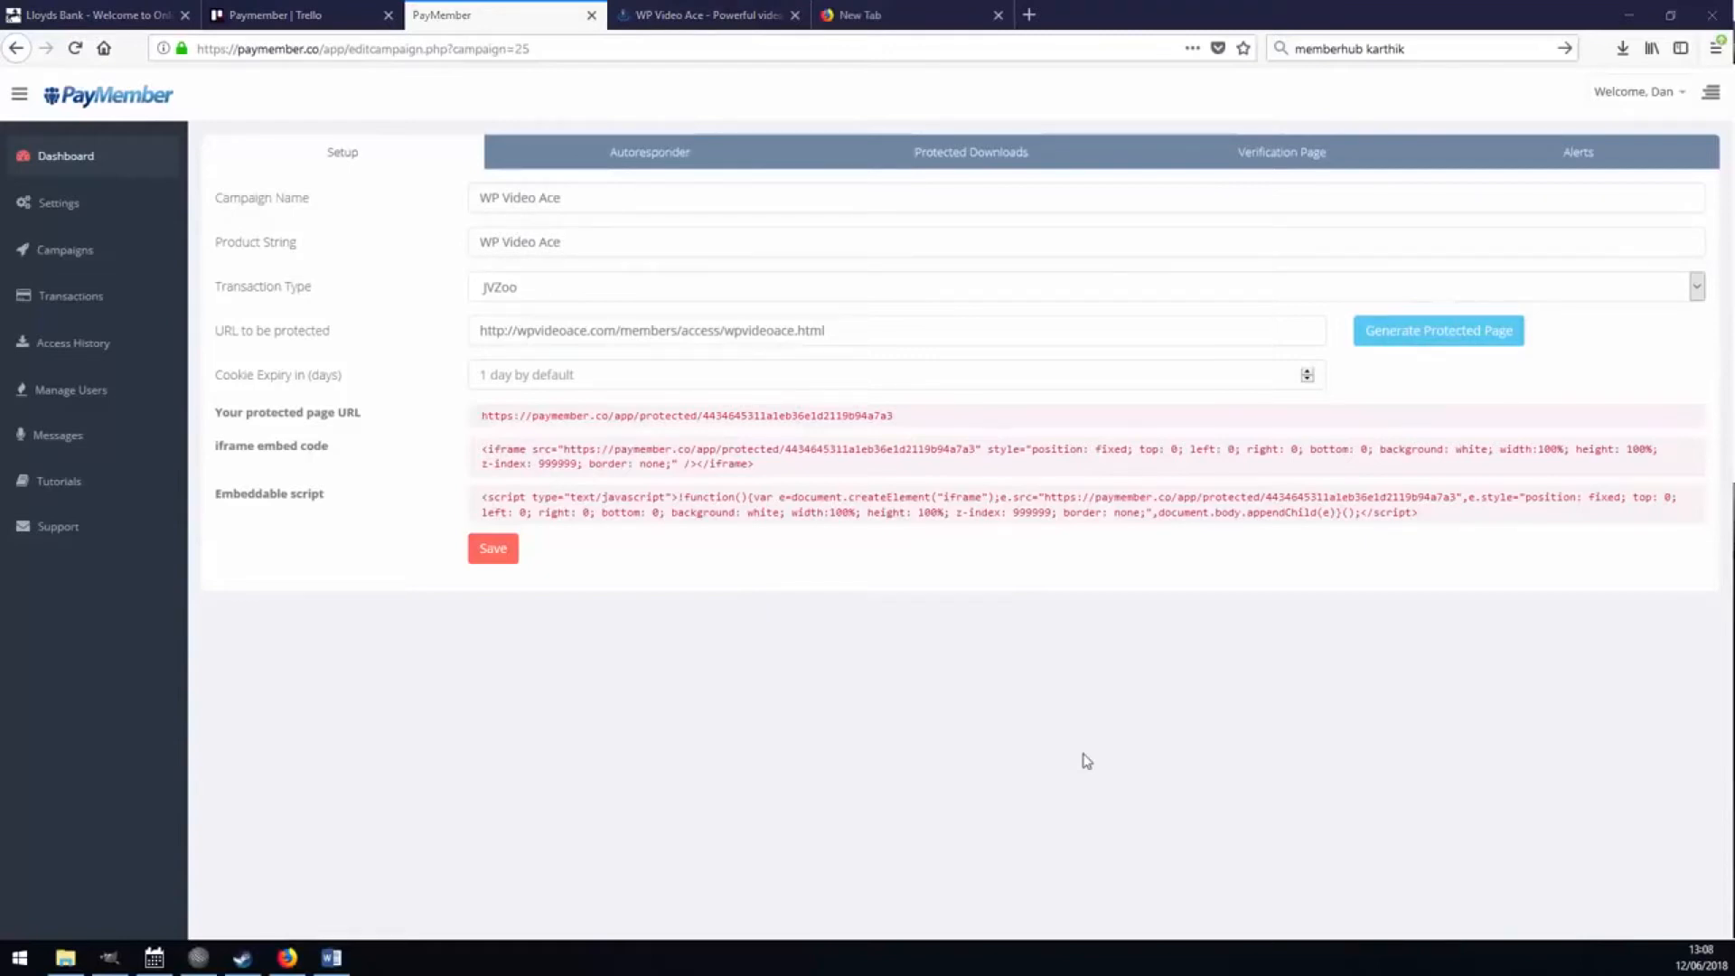
{"action": "left_click_drag", "start_coordinate": [927, 421], "coordinate": [471, 379]}
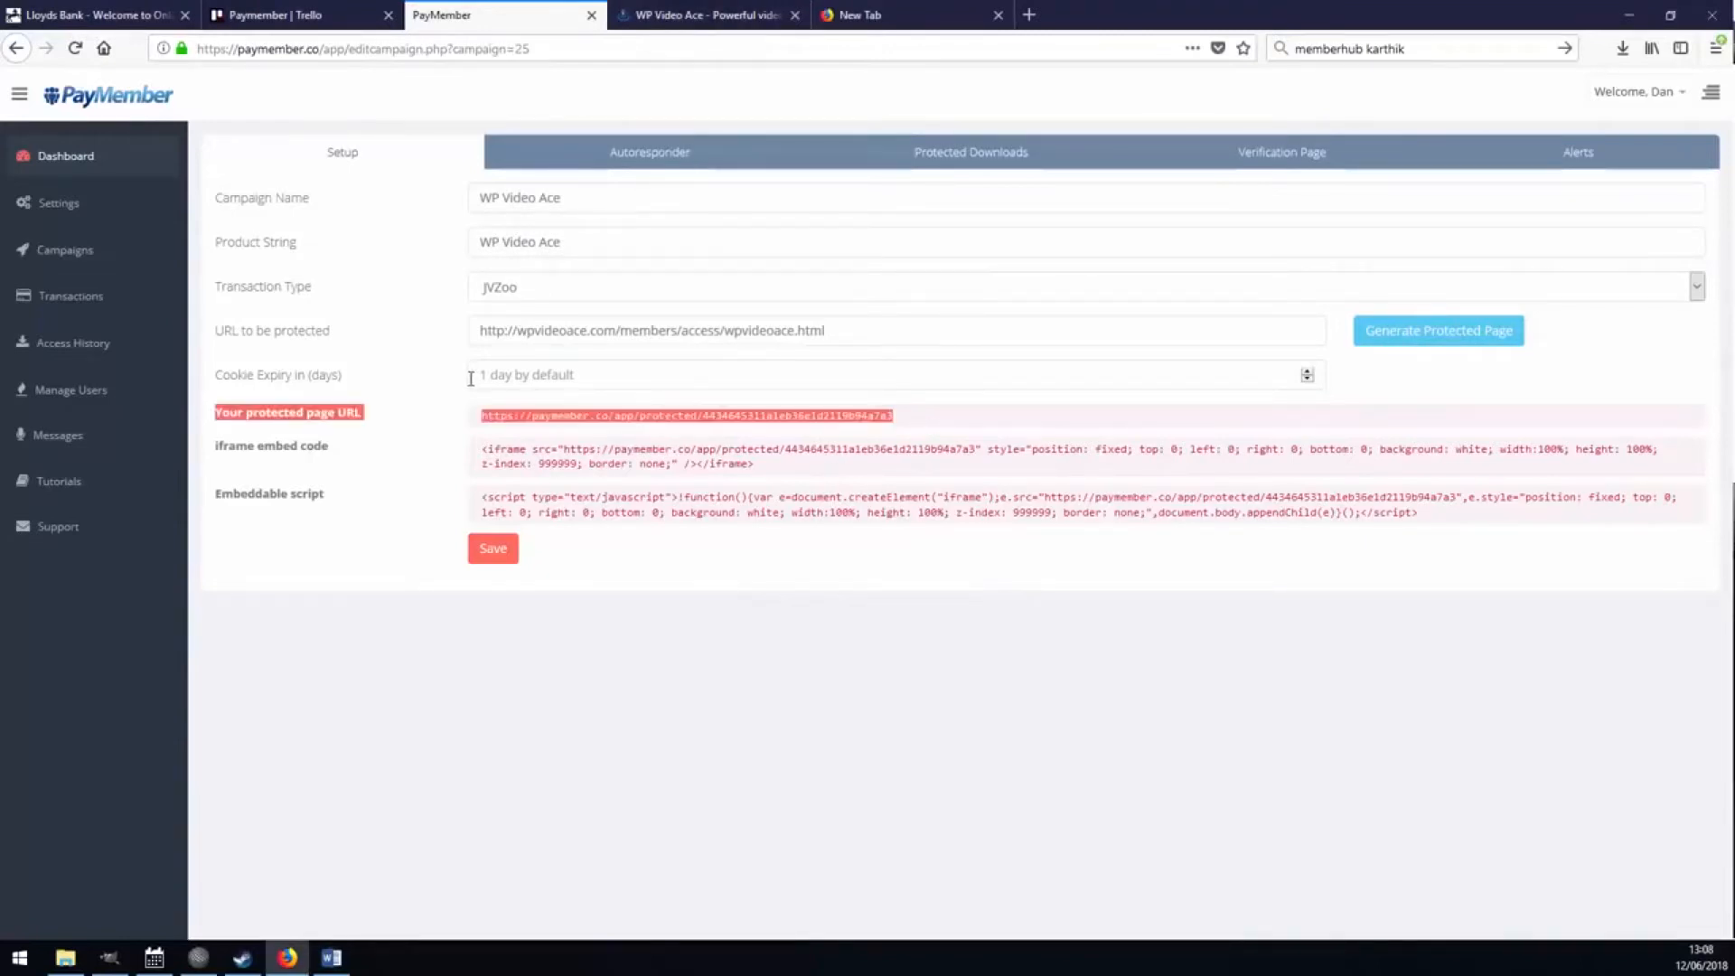
{"action": "double_click", "coordinate": [493, 416]}
{"action": "left_click_drag", "start_coordinate": [474, 416], "coordinate": [880, 436]}
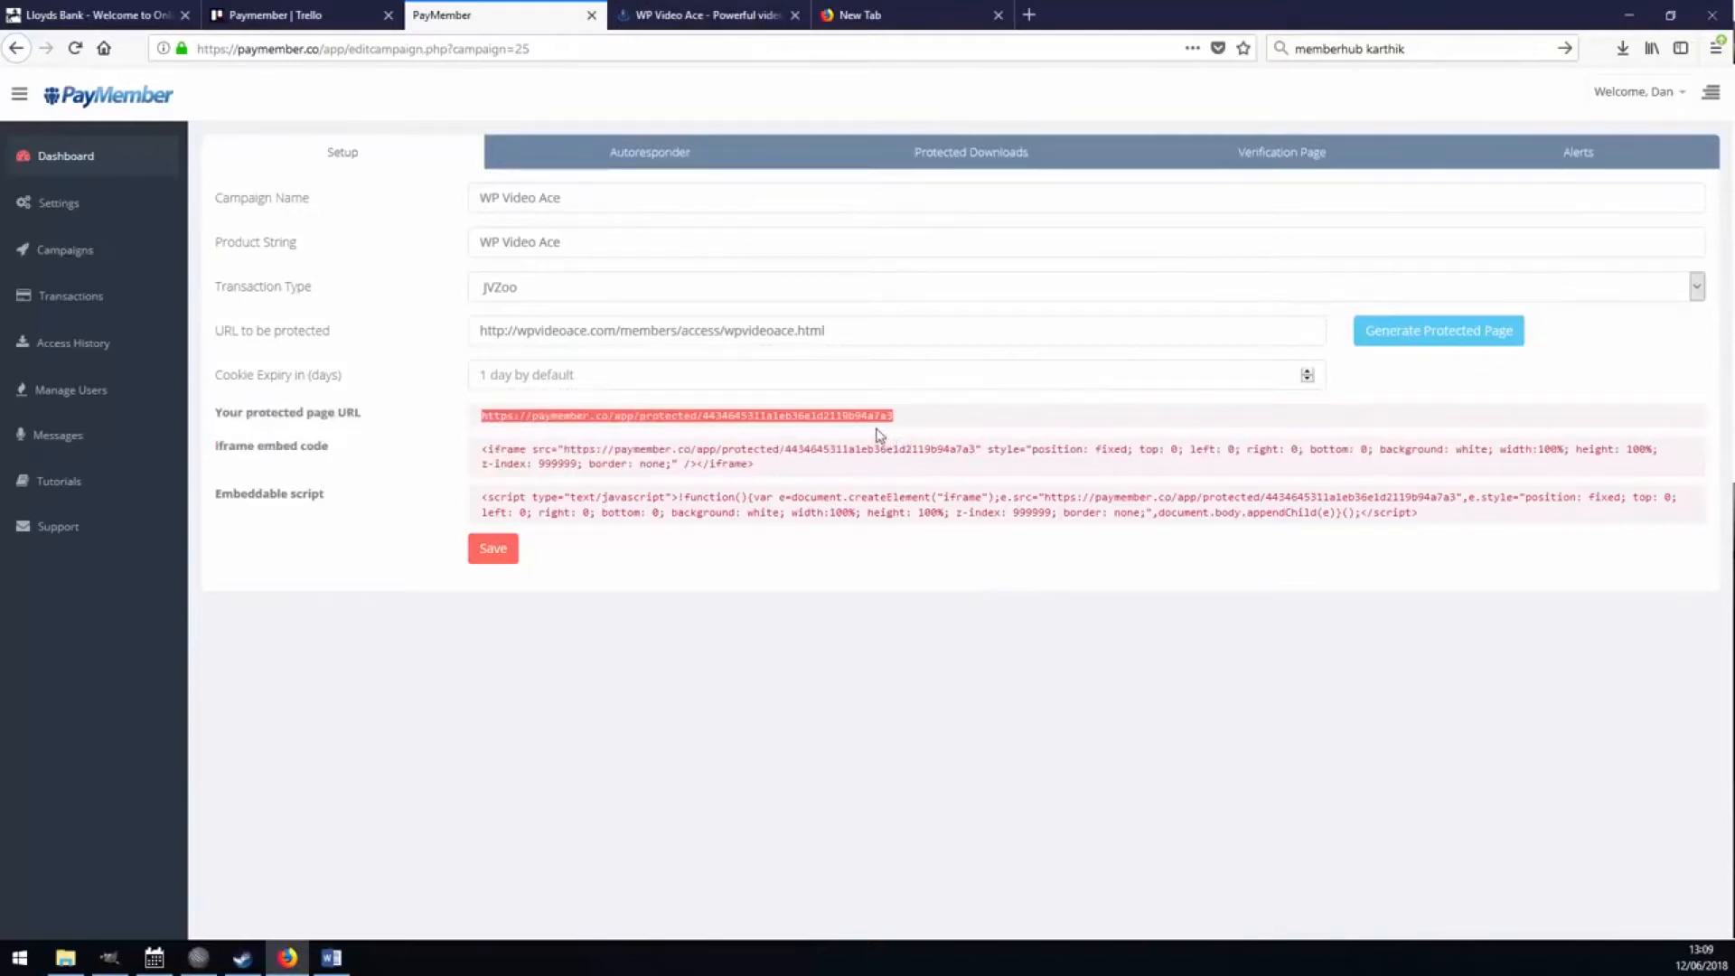
{"action": "double_click", "coordinate": [814, 418]}
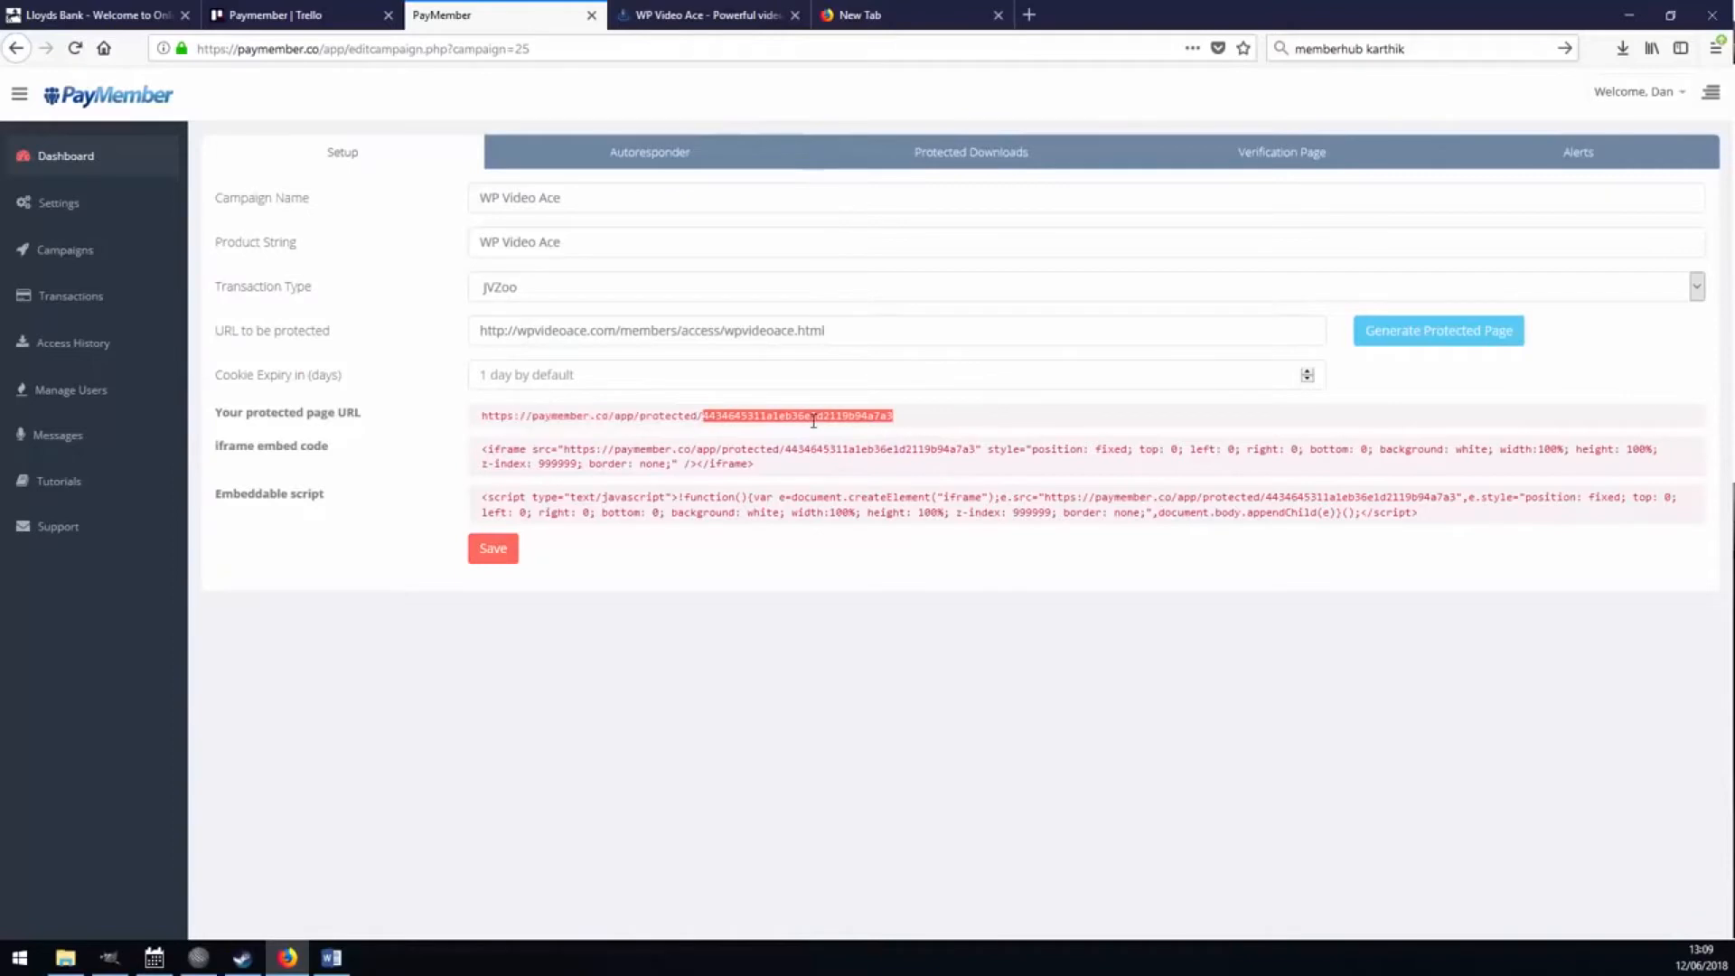
{"action": "triple_click", "coordinate": [816, 417]}
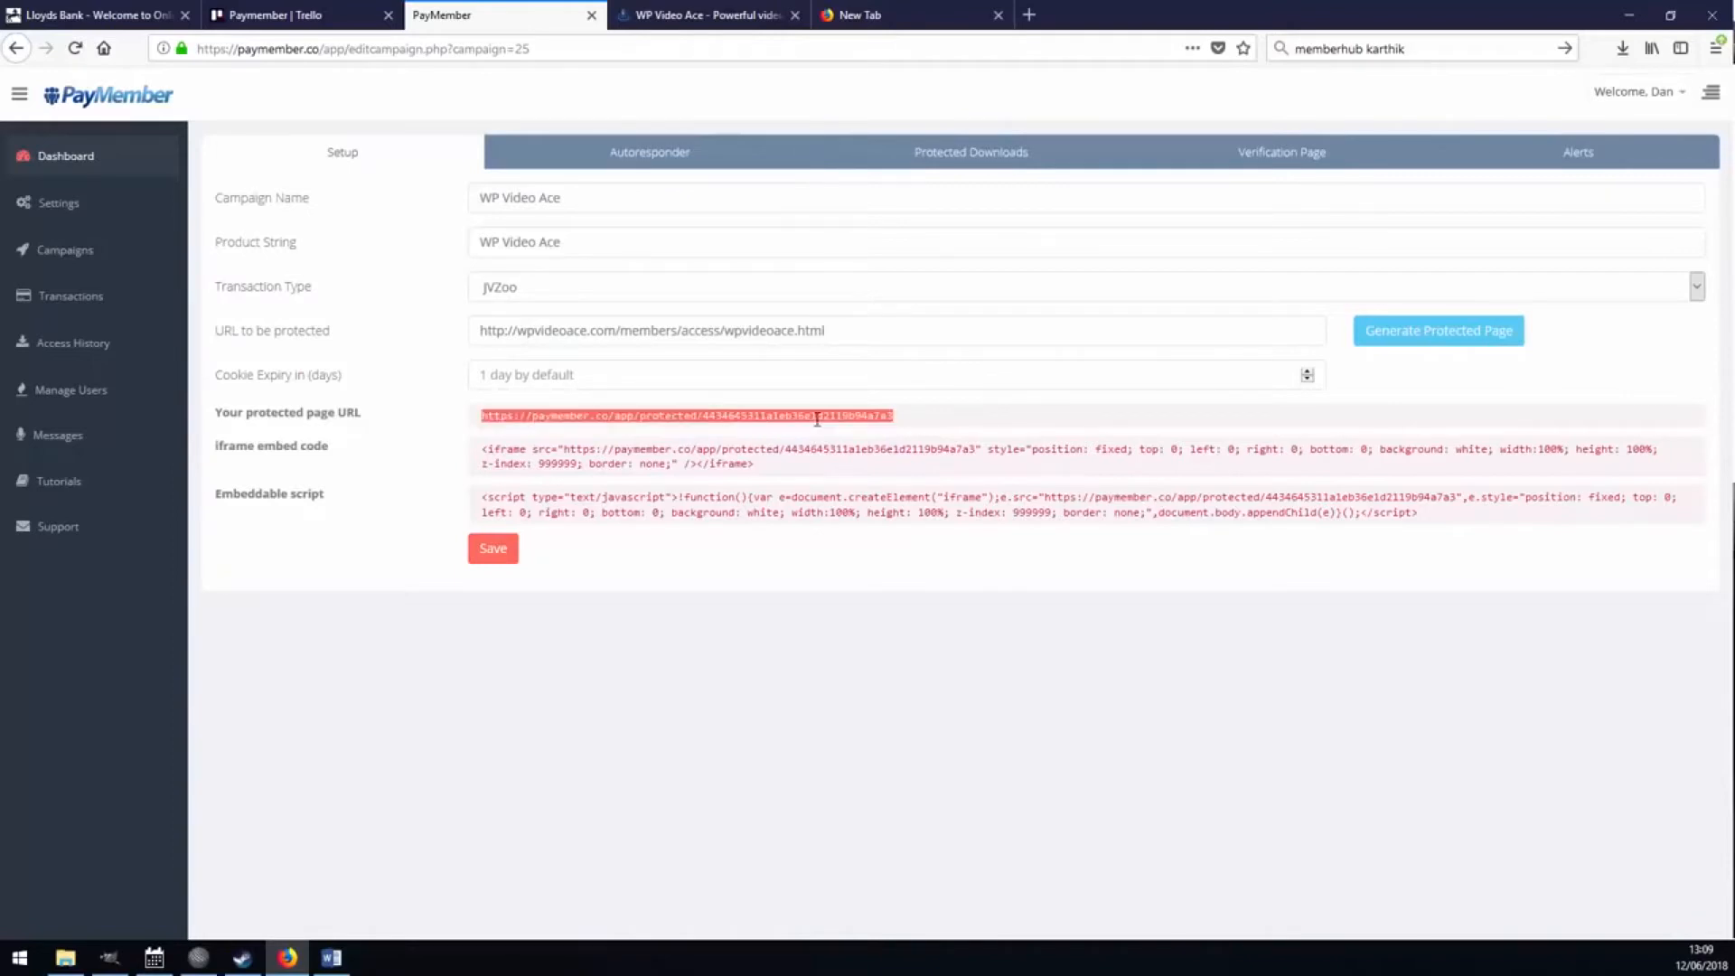
{"action": "left_click", "coordinate": [804, 413]}
{"action": "left_click_drag", "start_coordinate": [917, 425], "coordinate": [734, 417]}
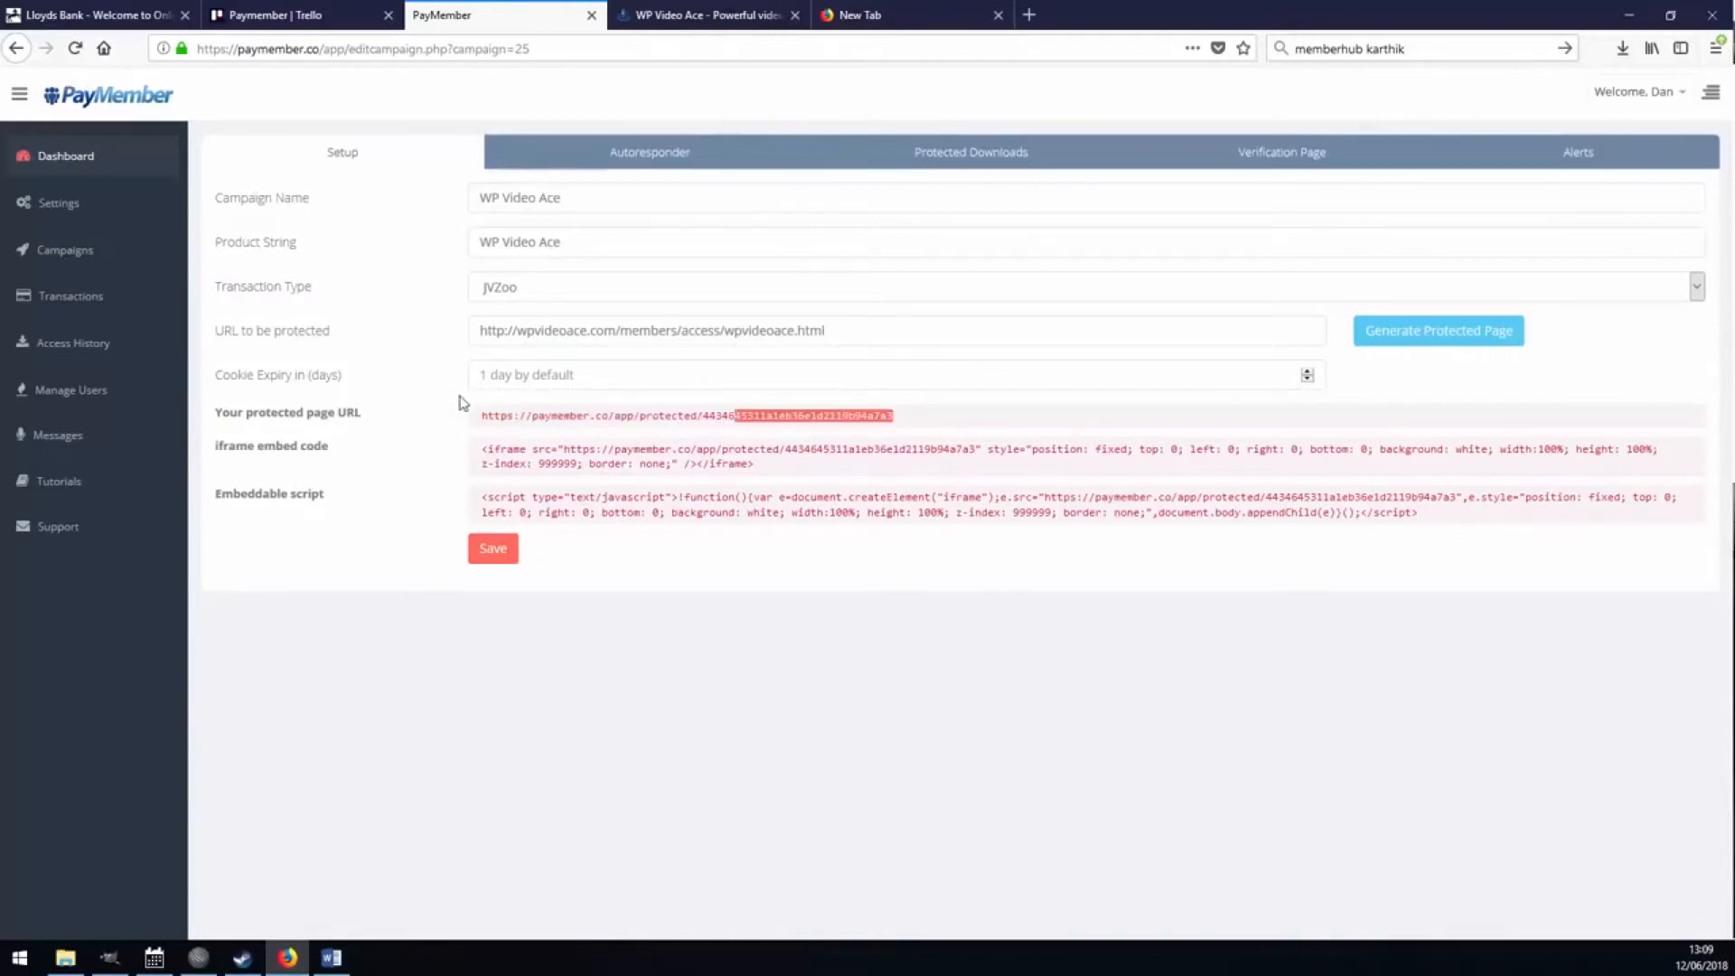
{"action": "triple_click", "coordinate": [472, 415]}
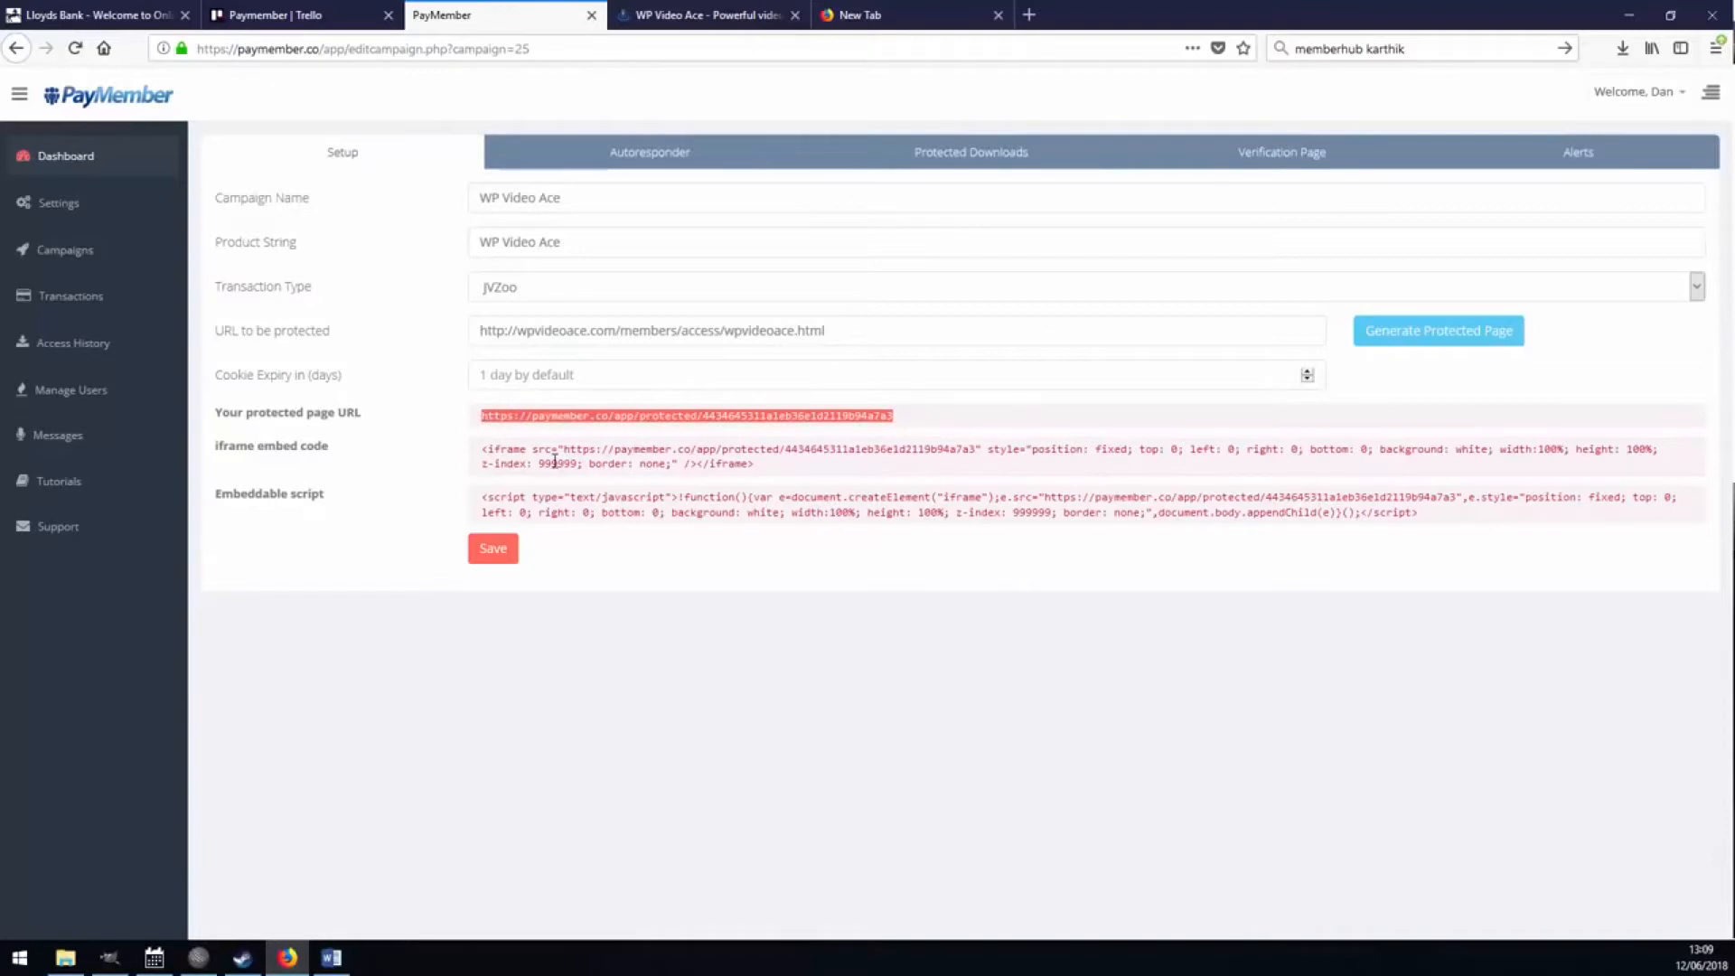
Examine the campaign's iframe embed code and embeddable script by highlighting each of them
{"action": "left_click_drag", "start_coordinate": [778, 476], "coordinate": [490, 456]}
{"action": "triple_click", "coordinate": [486, 460]}
{"action": "left_click", "coordinate": [817, 472]}
{"action": "triple_click", "coordinate": [465, 448]}
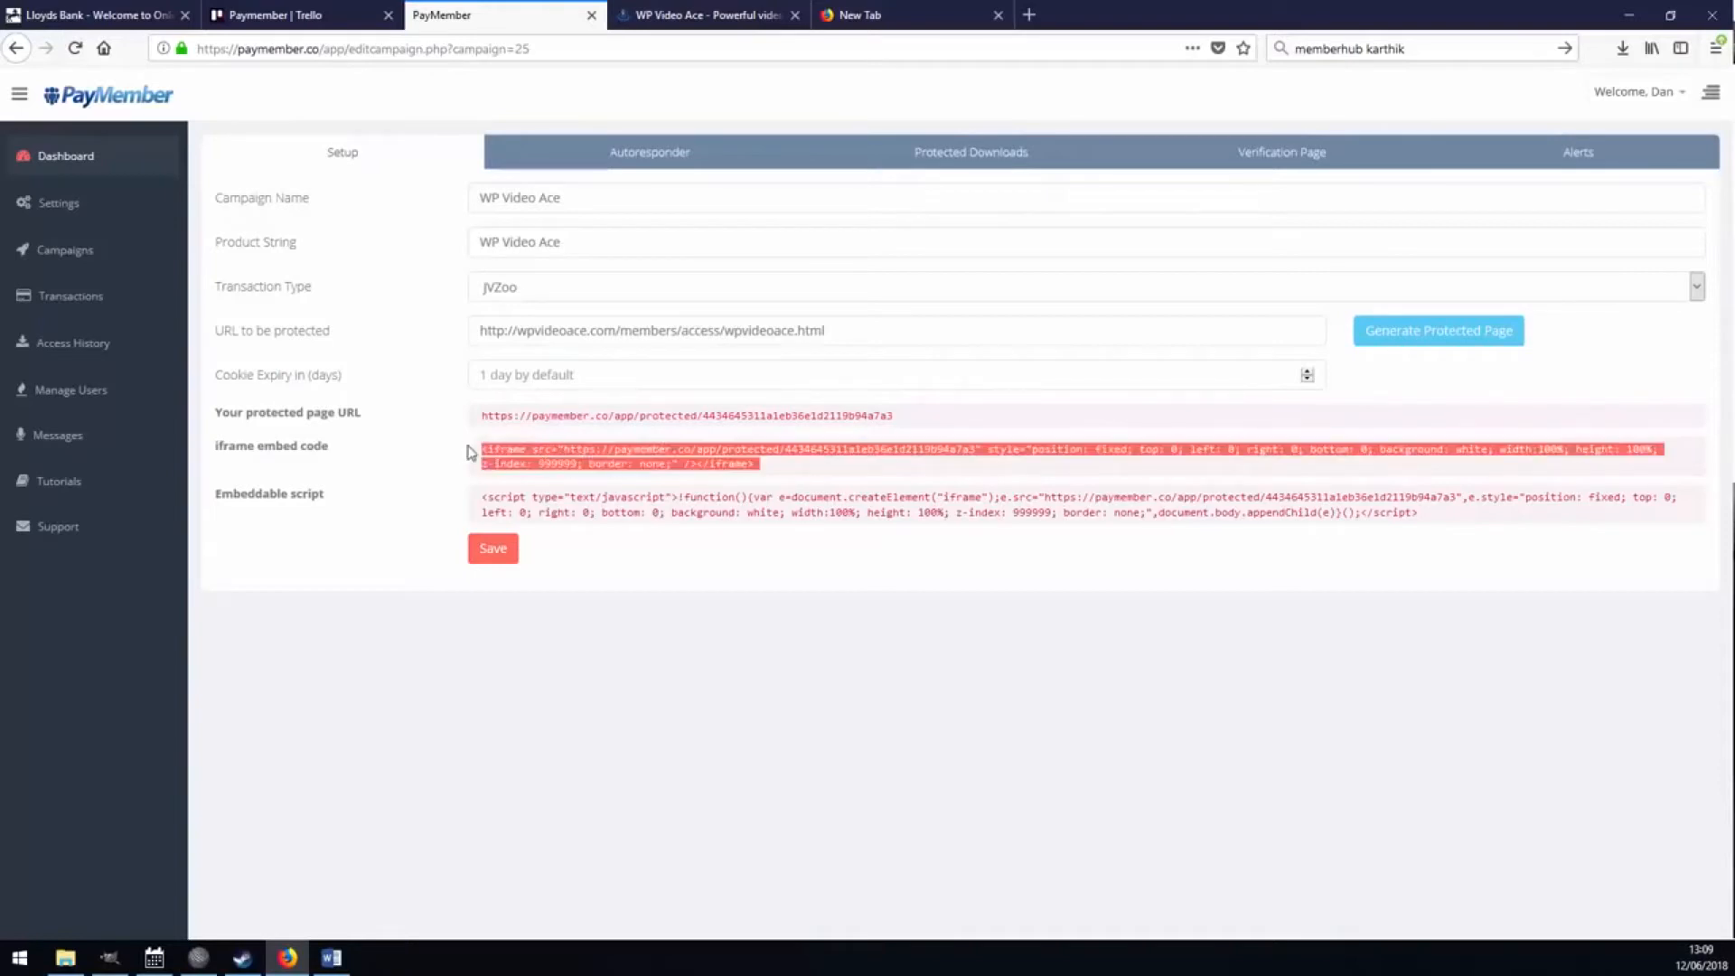
{"action": "left_click_drag", "start_coordinate": [1436, 516], "coordinate": [1367, 512]}
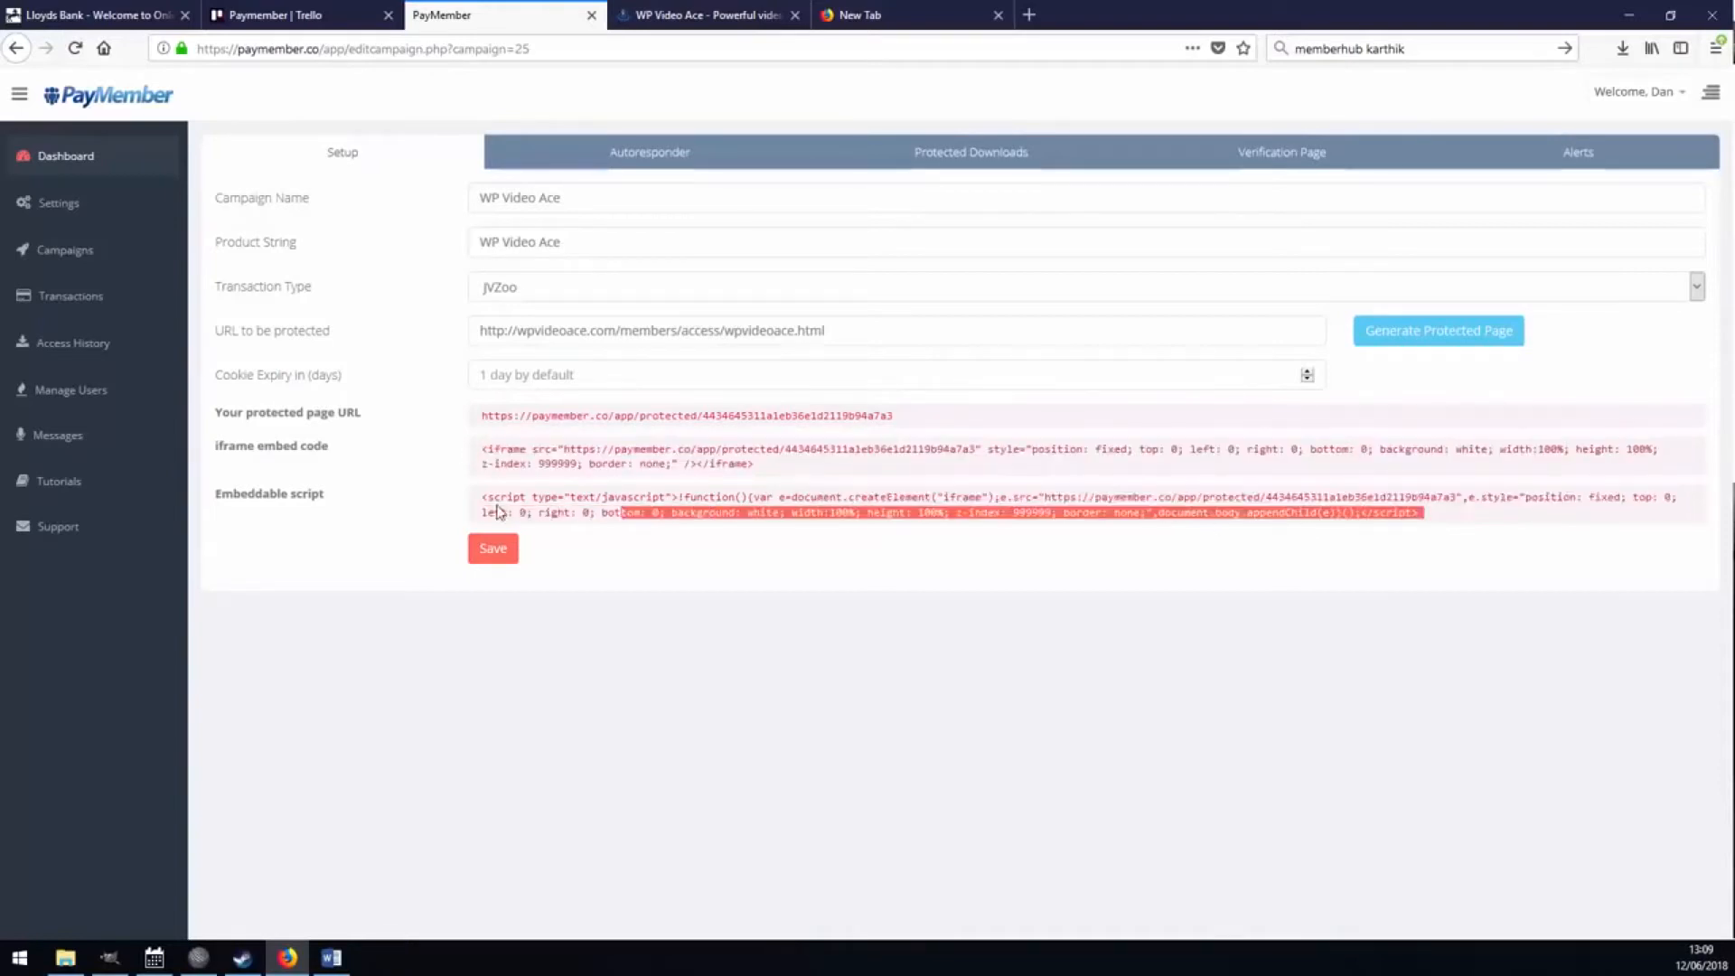
{"action": "triple_click", "coordinate": [474, 509]}
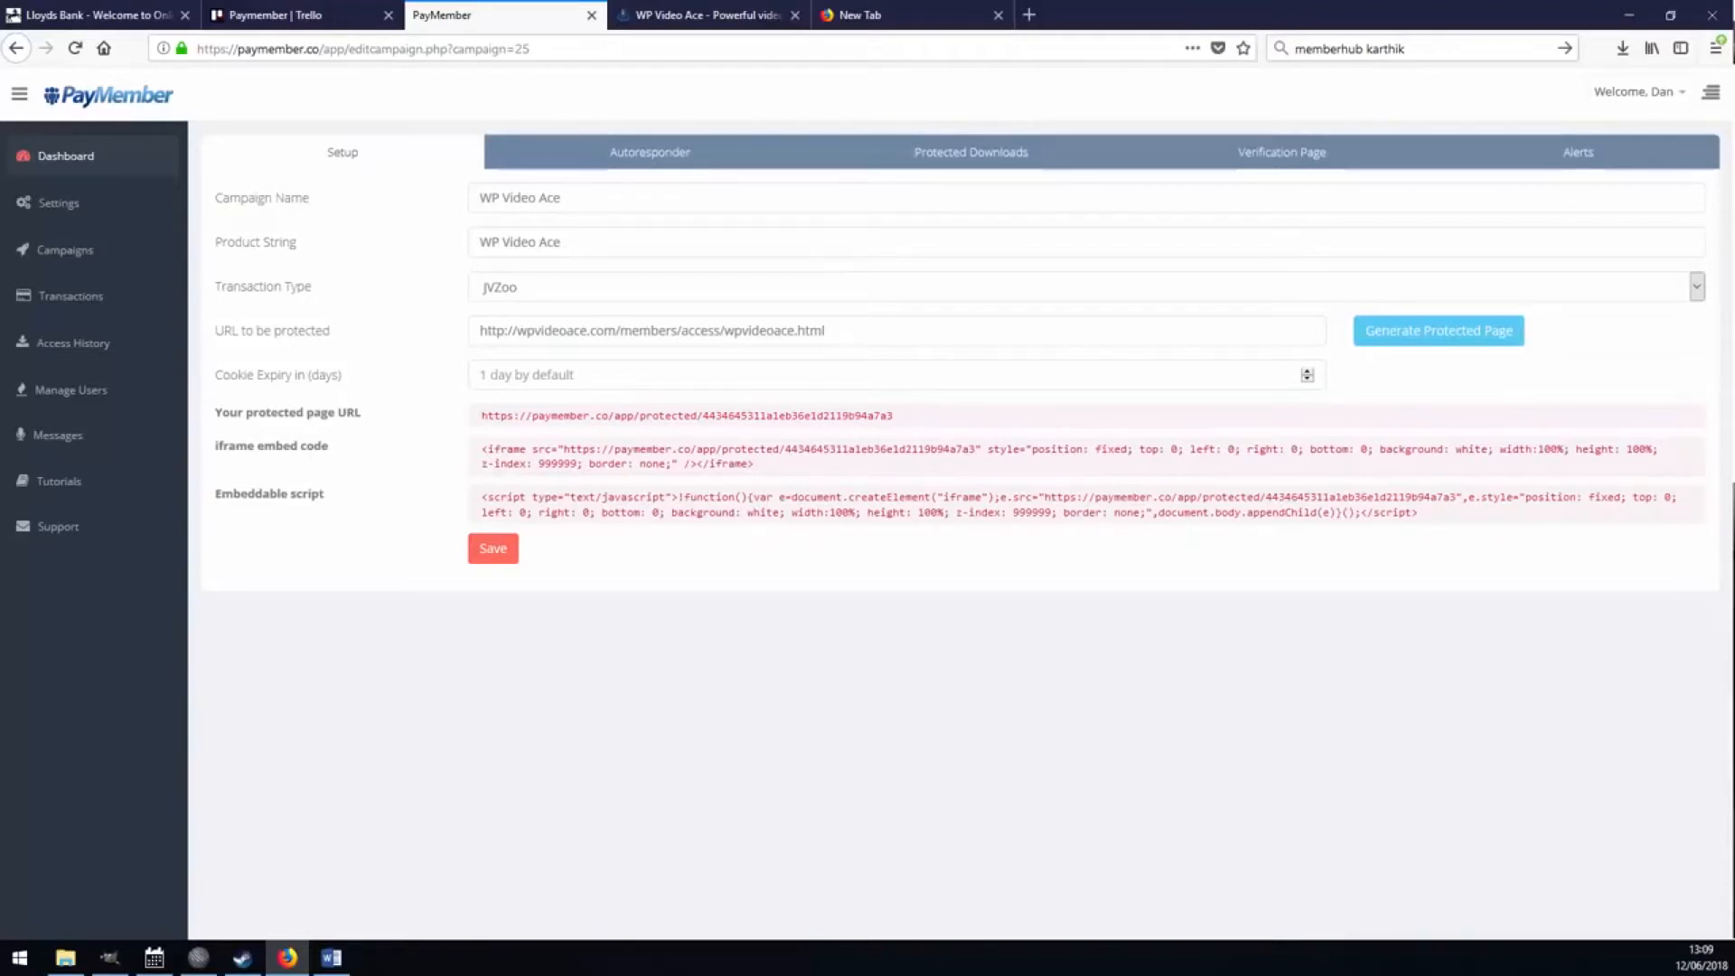
Open the campaign's protected page URL in a separate browser tab and view its verification form
{"action": "left_click_drag", "start_coordinate": [894, 416], "coordinate": [480, 416]}
{"action": "right_click", "coordinate": [542, 417]}
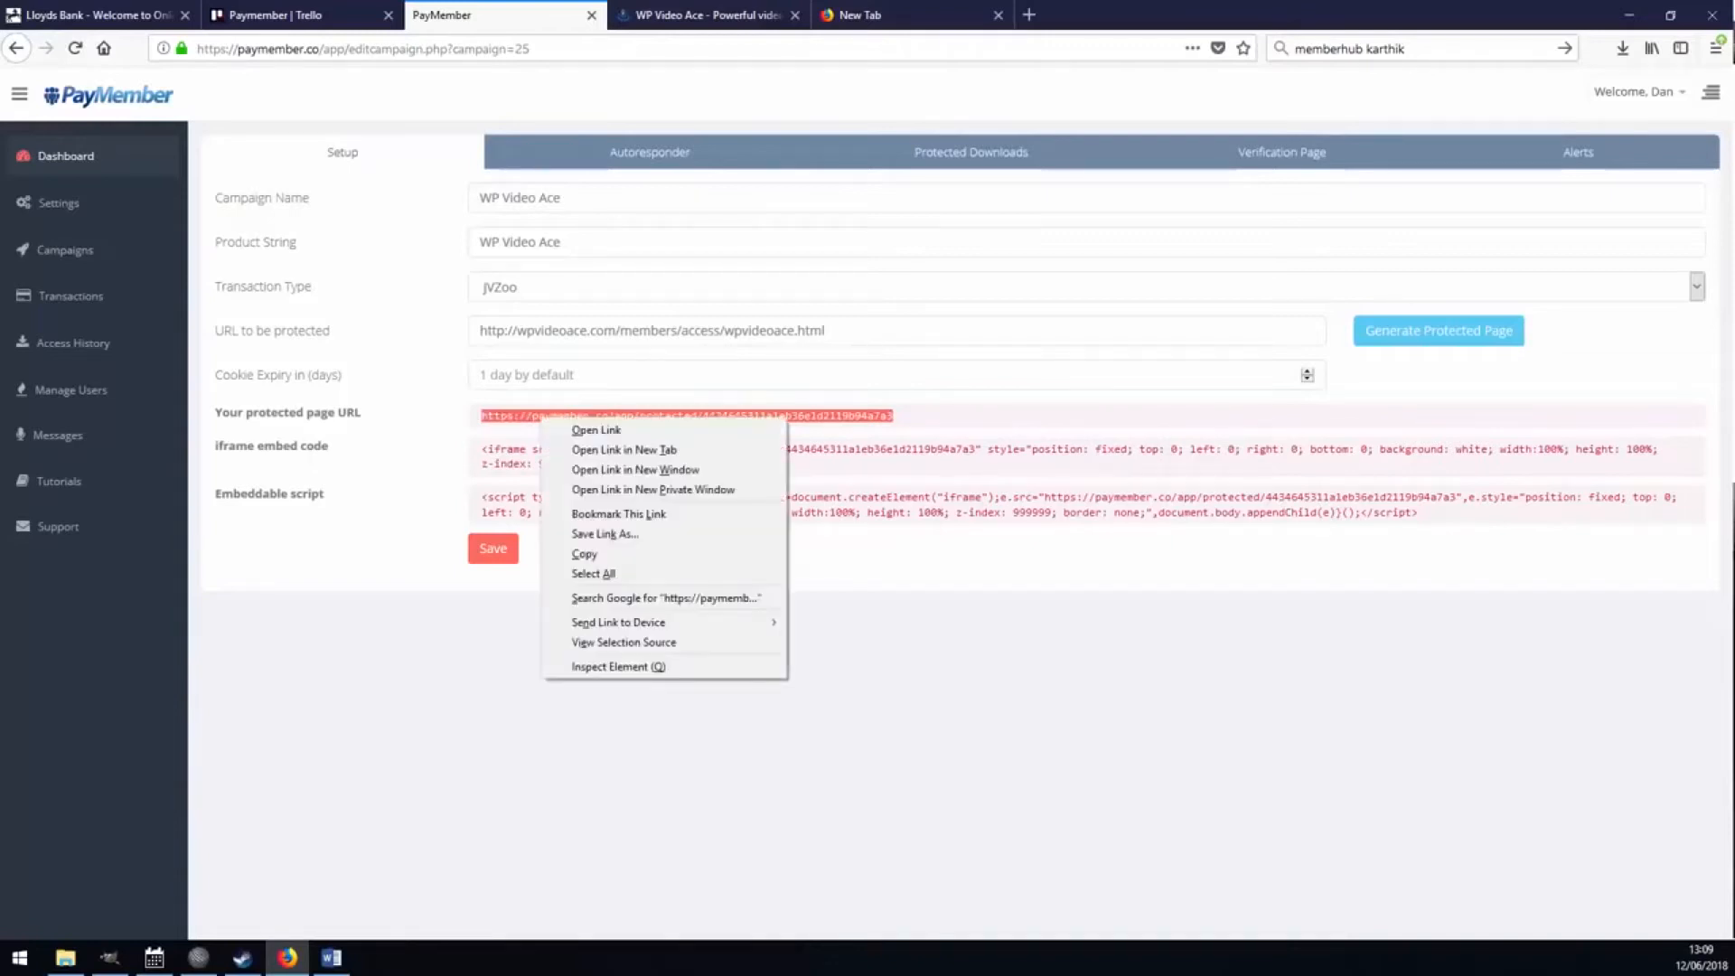
{"action": "left_click", "coordinate": [623, 449]}
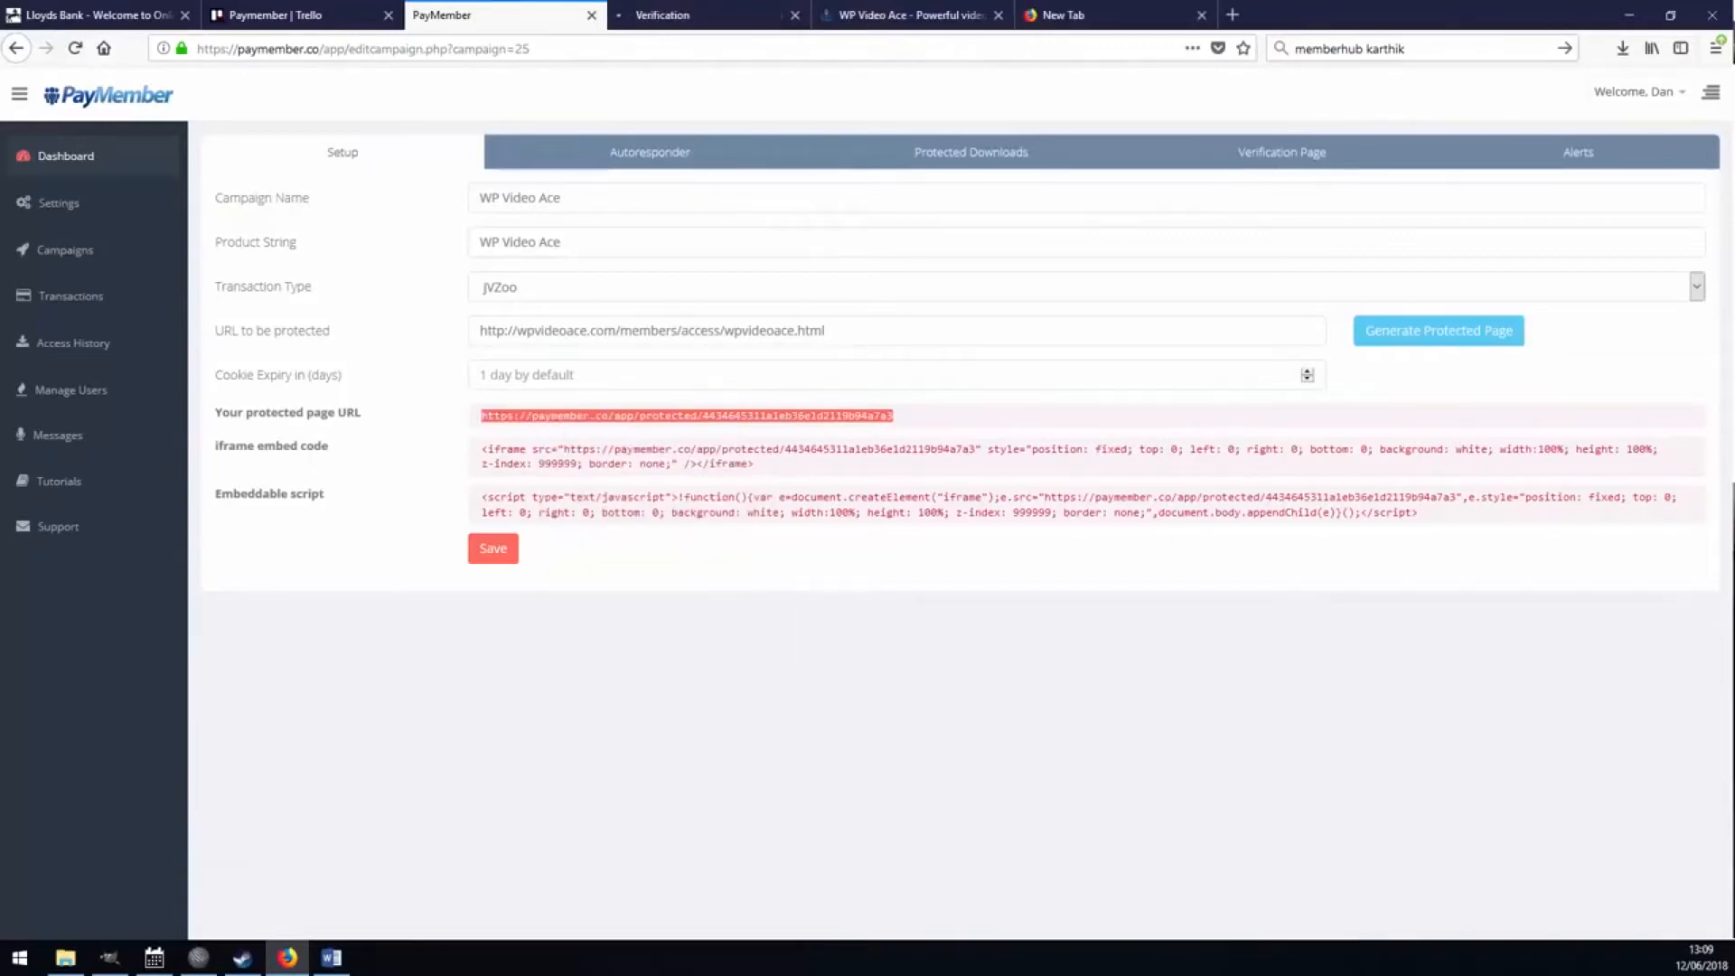
{"action": "left_click", "coordinate": [674, 15]}
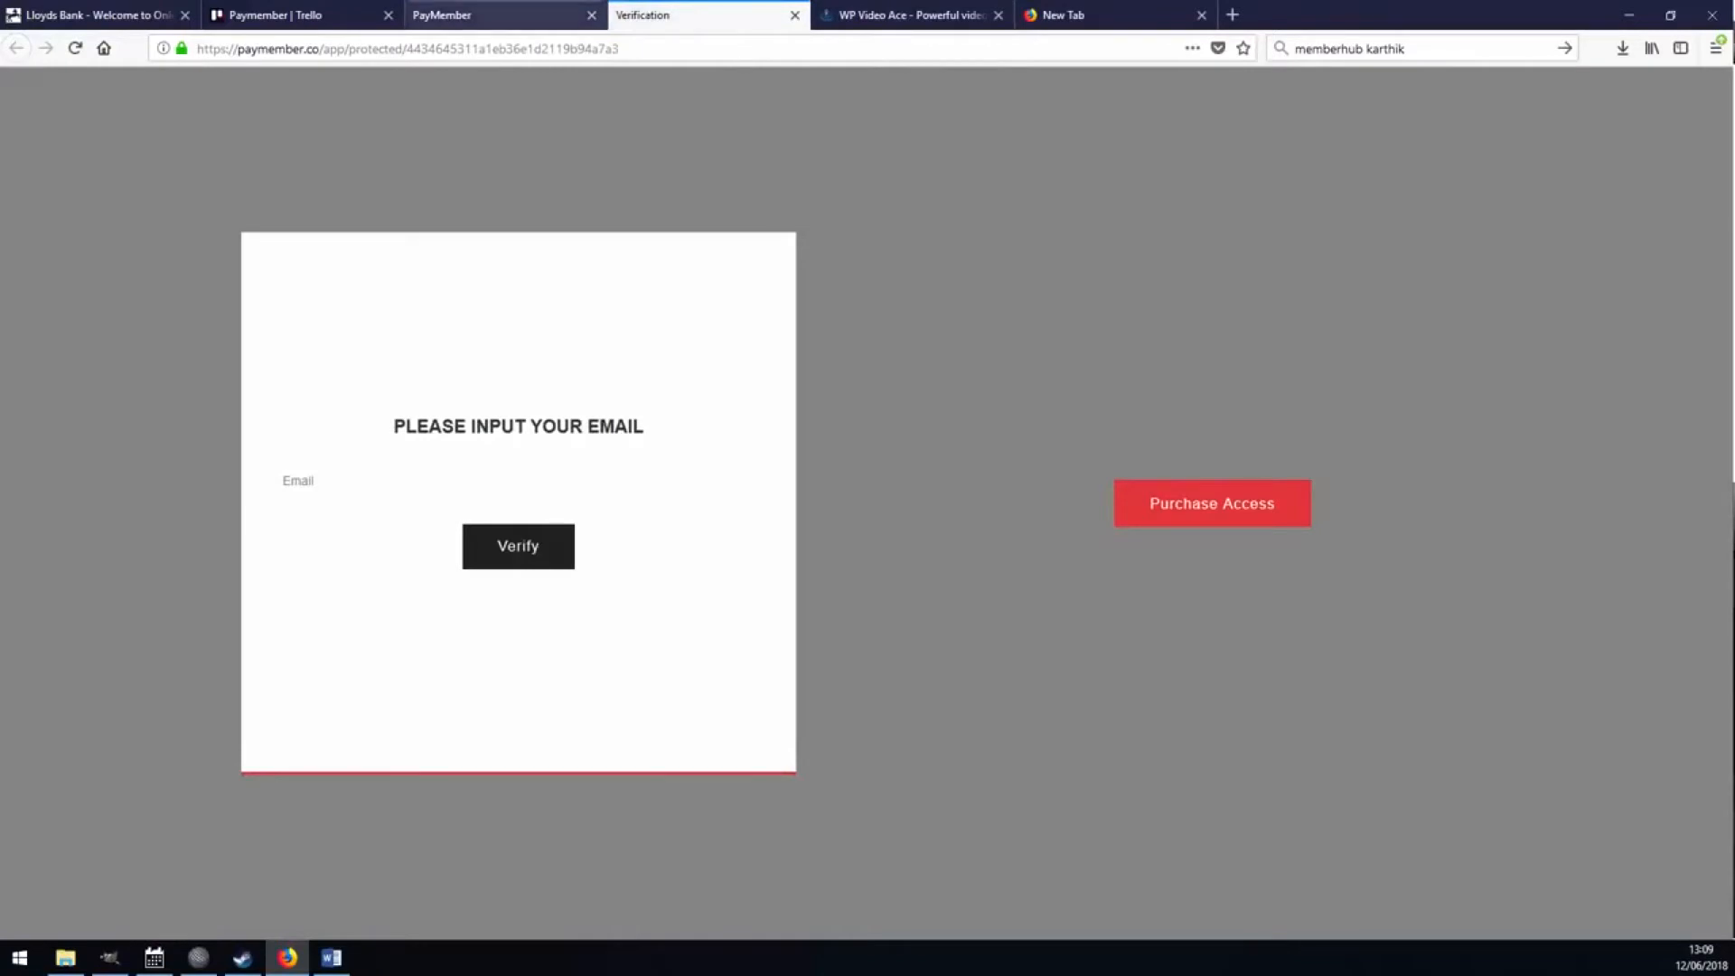
Set the title of the campaign's verification page to "Please input your customer email to see content"
{"action": "left_click", "coordinate": [499, 14]}
{"action": "left_click", "coordinate": [1282, 151]}
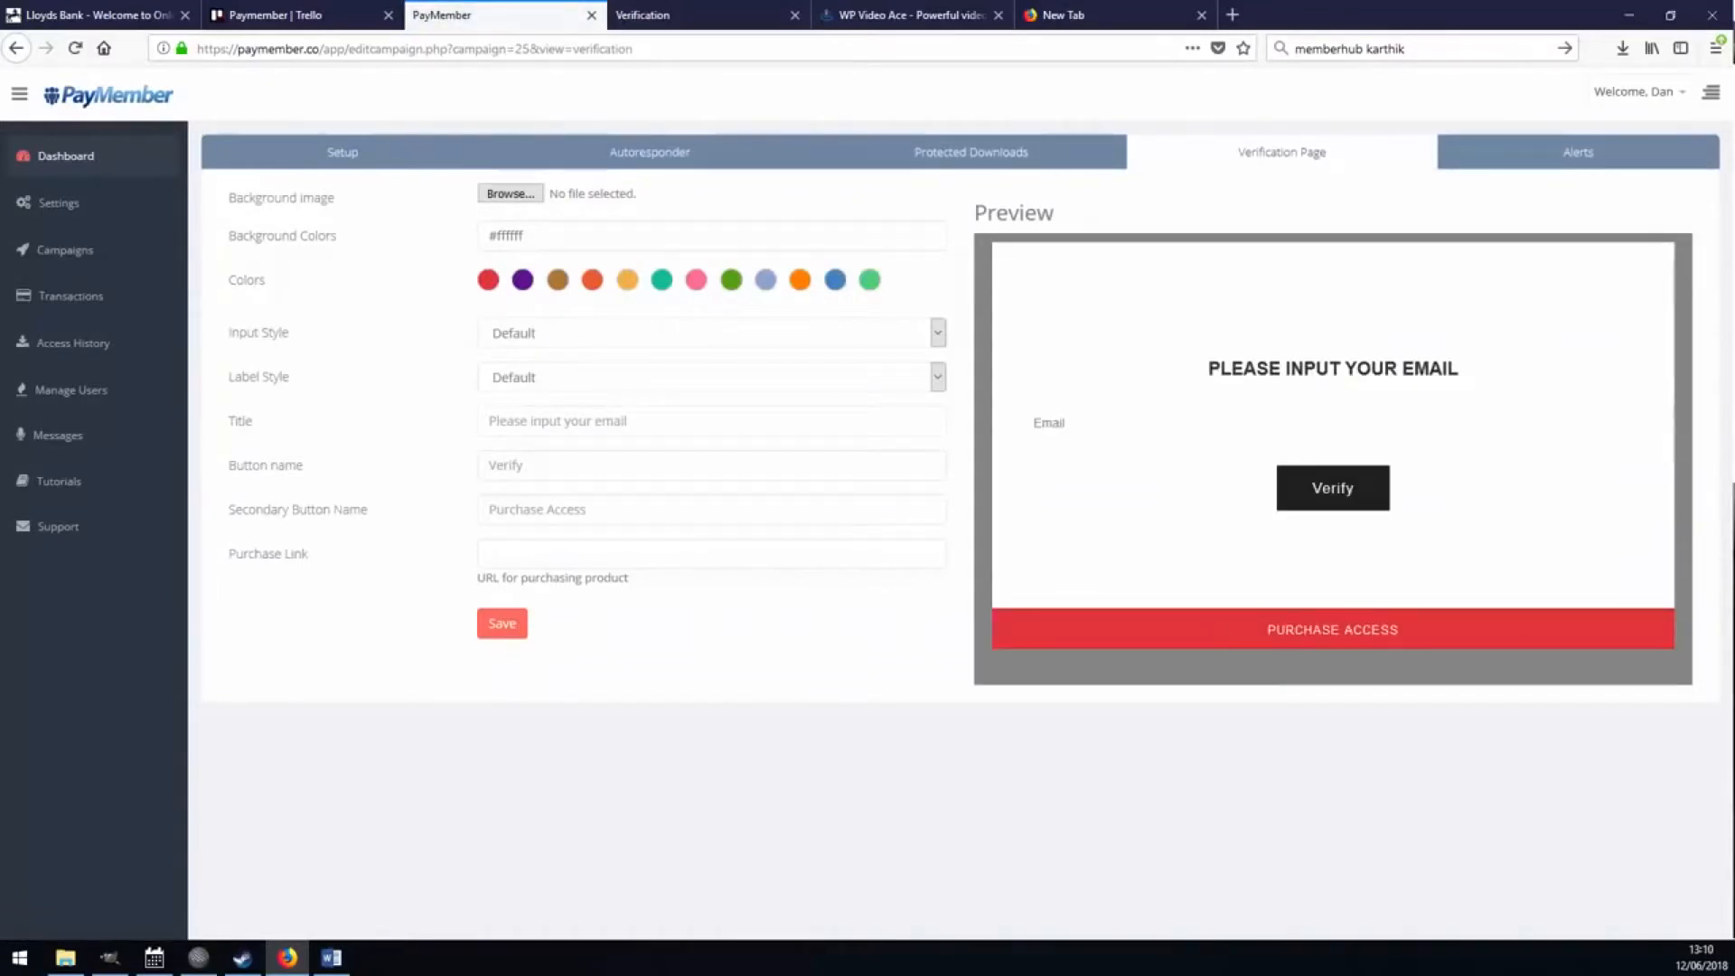
{"action": "left_click", "coordinate": [633, 421]}
{"action": "type", "text": "Pui"}
{"action": "key", "text": "BackSpace"}
{"action": "key", "text": "BackSpace"}
{"action": "type", "text": "i"}
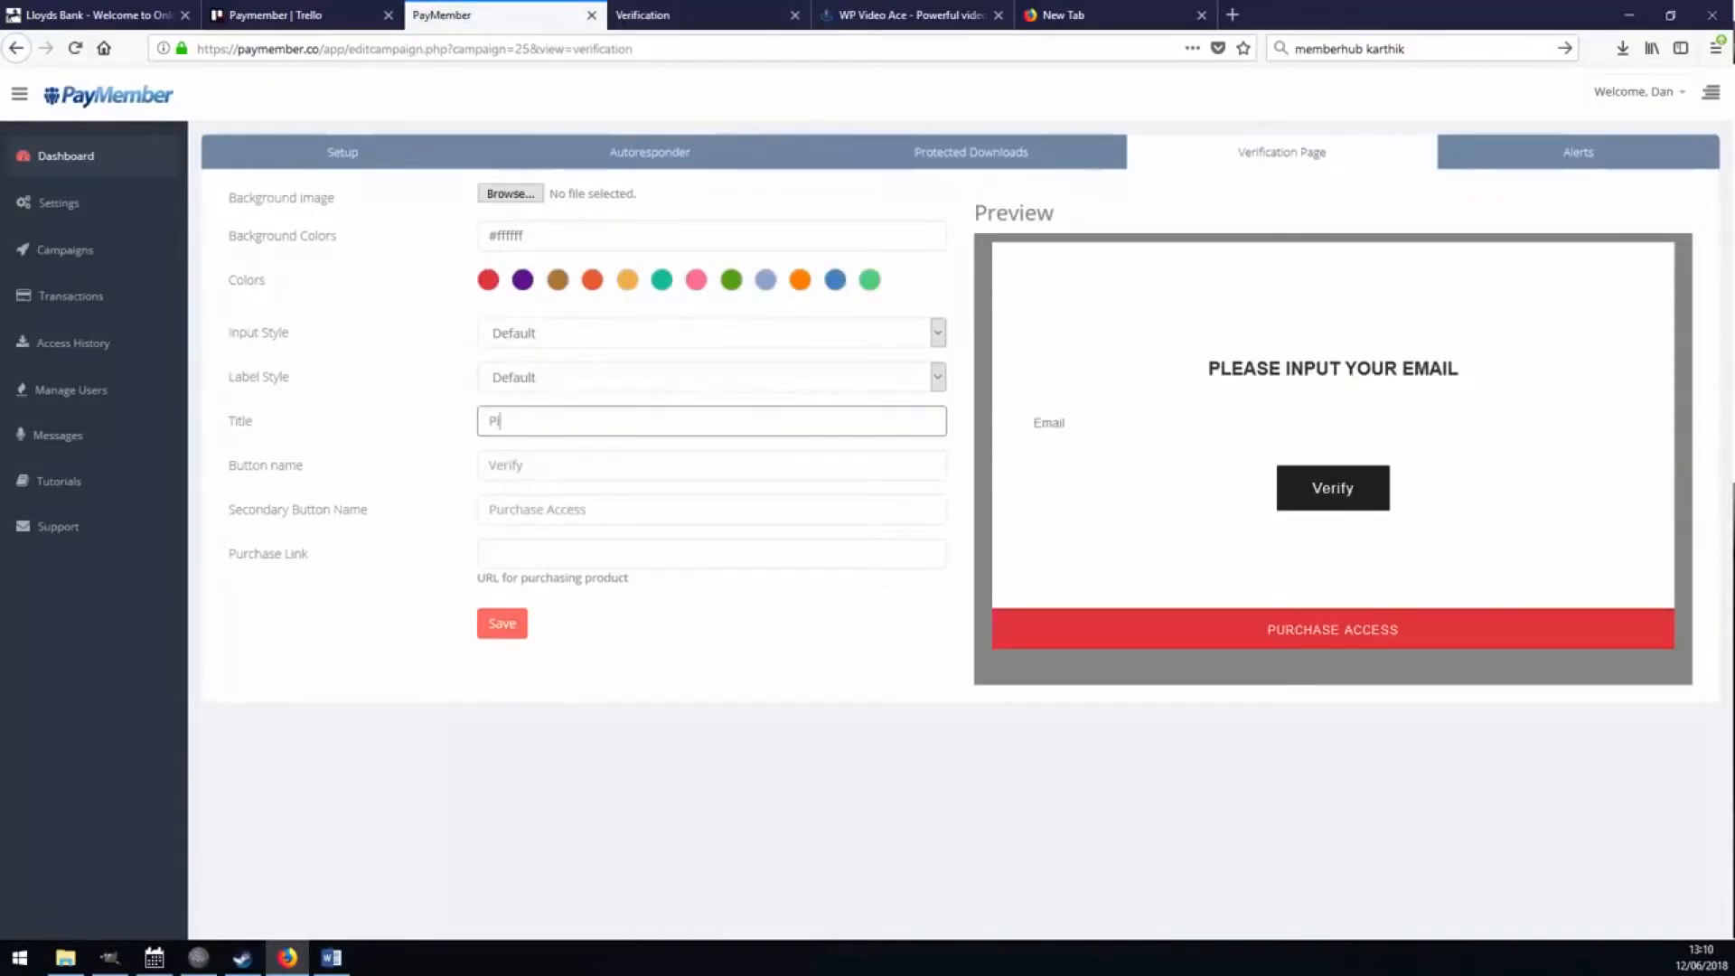
{"action": "type", "text": "ease input your customer email to see content"}
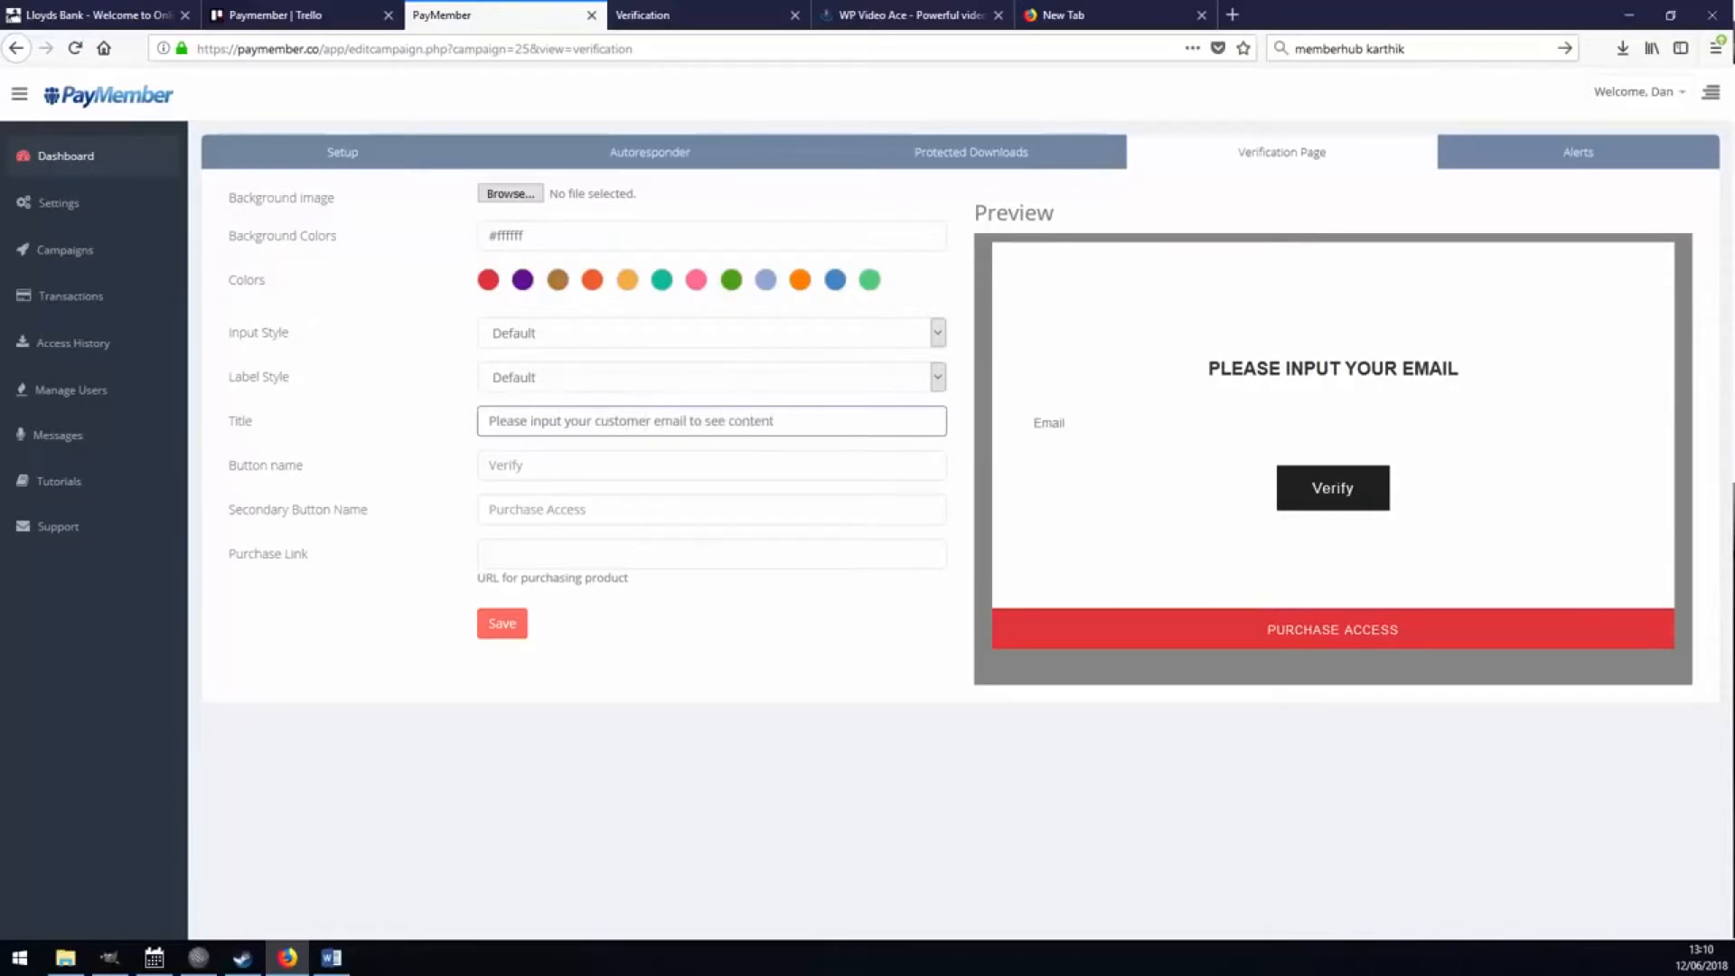
{"action": "left_click", "coordinate": [813, 633]}
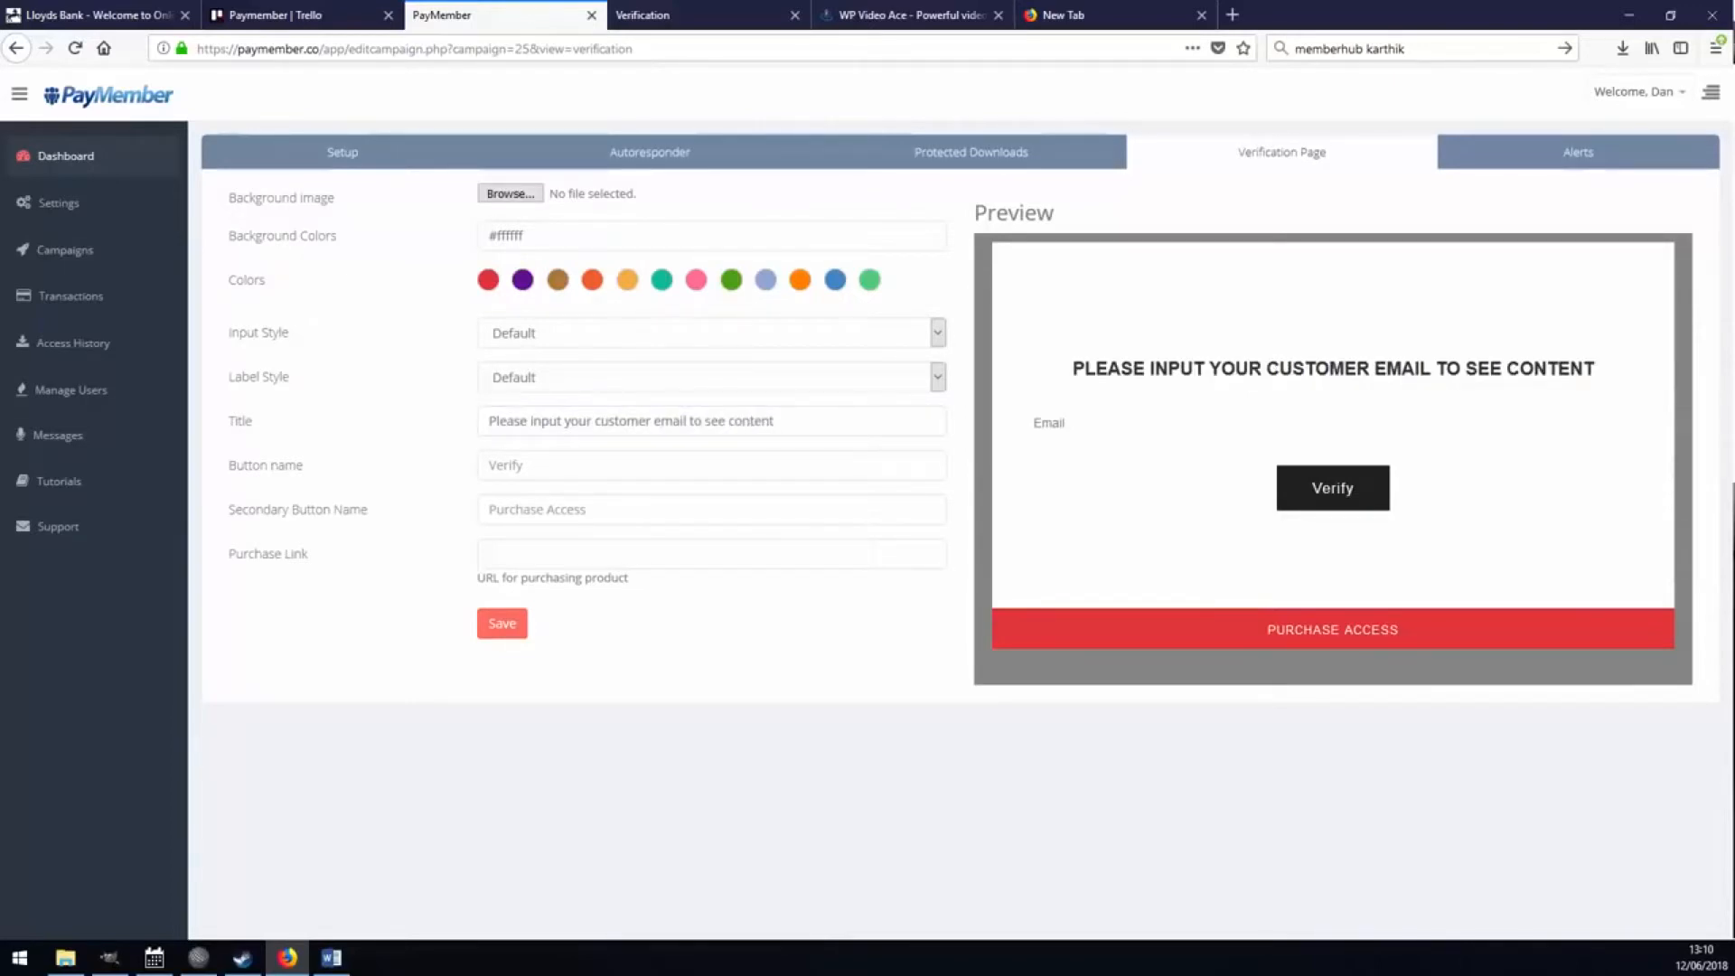
{"action": "left_click", "coordinate": [712, 554]}
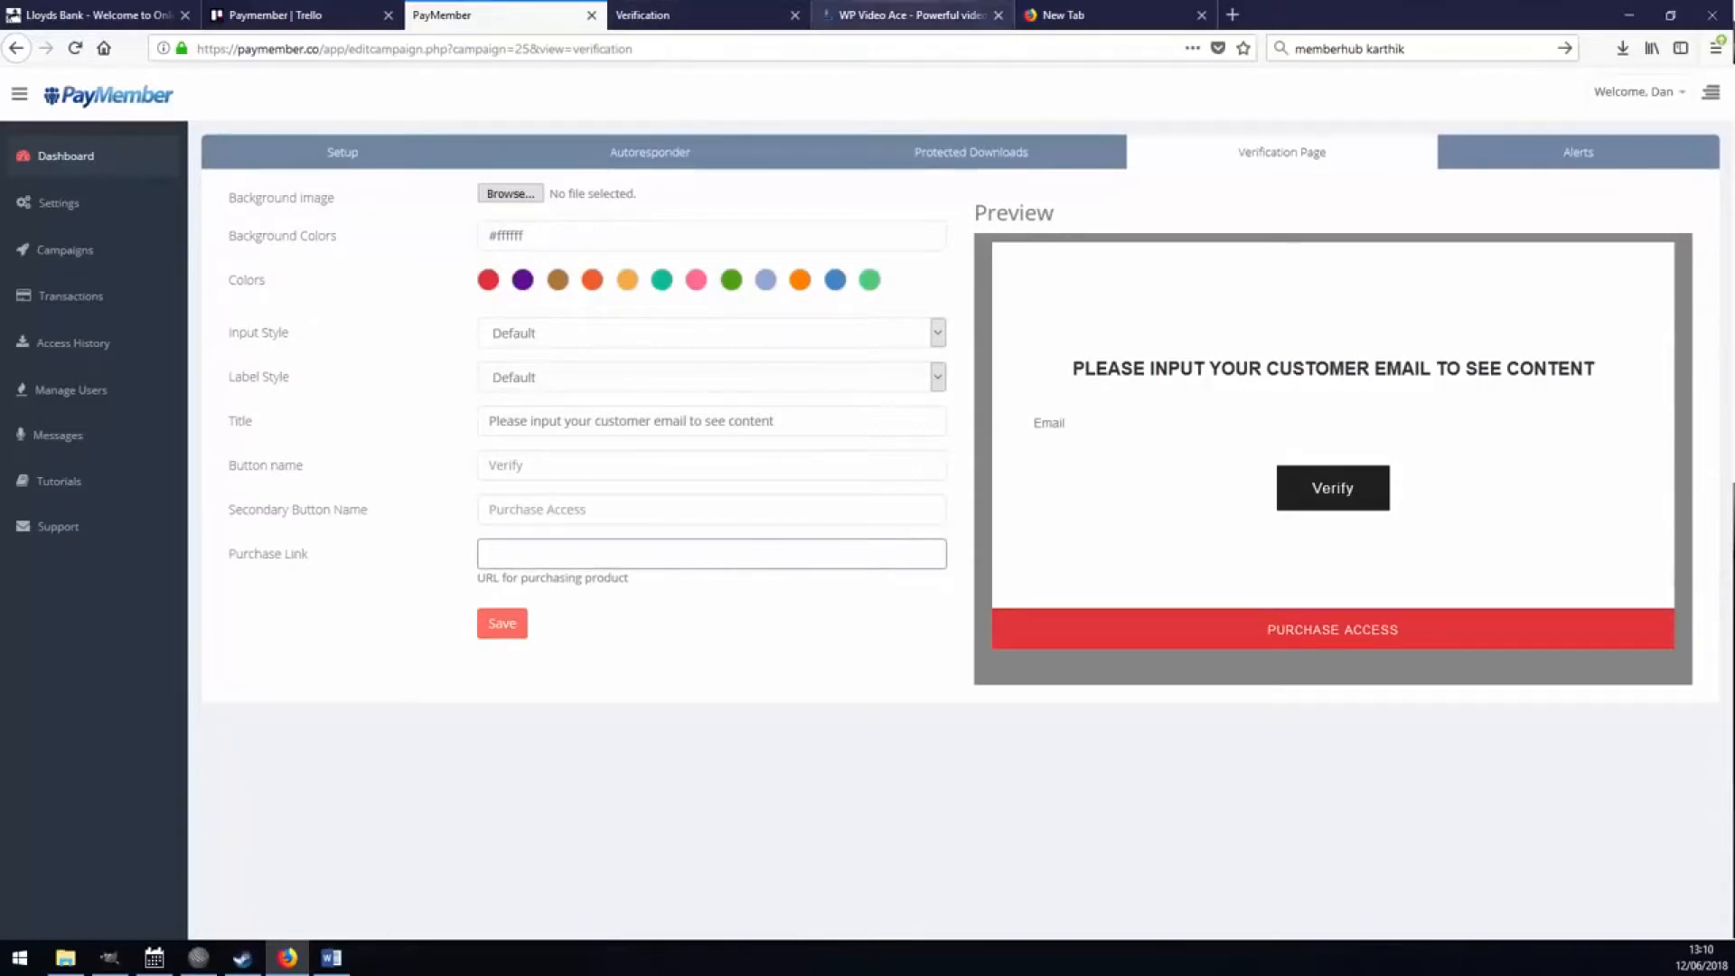
{"action": "left_click", "coordinate": [904, 15]}
{"action": "scroll", "coordinate": [859, 502], "scroll_direction": "up", "scroll_amount": 7}
{"action": "left_click", "coordinate": [179, 49]}
{"action": "key", "text": "alt+Left"}
{"action": "key", "text": "alt+Right"}
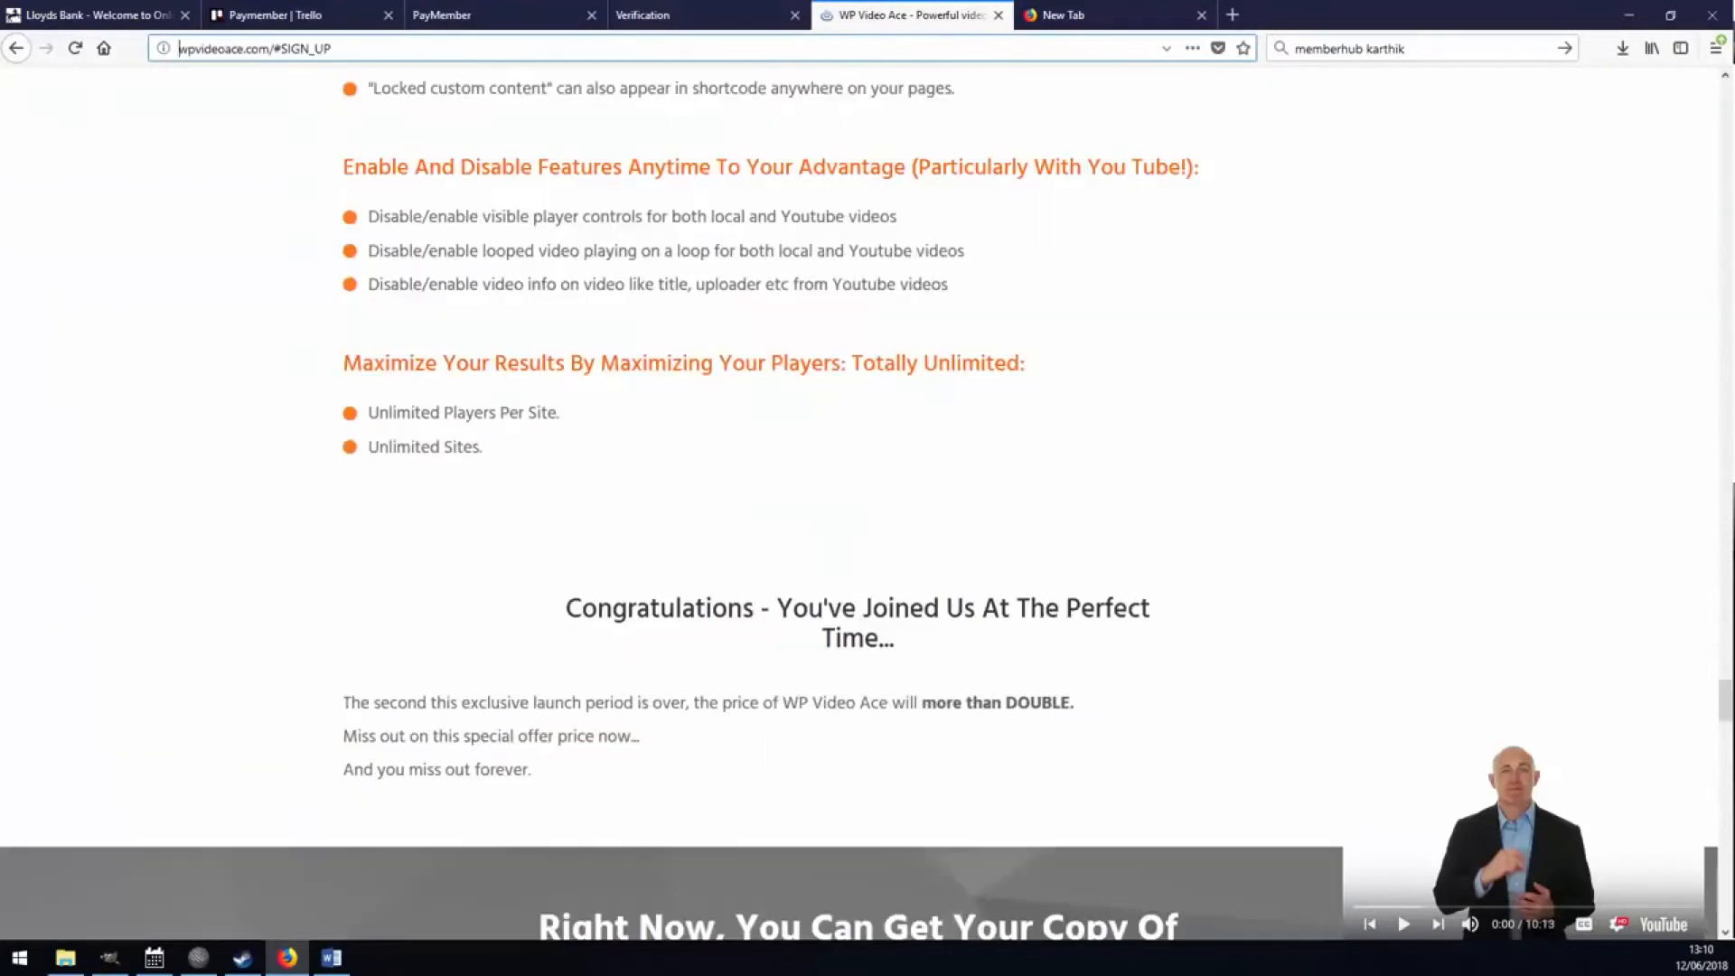
{"action": "key", "text": "ctrl+a"}
{"action": "key", "text": "ctrl+c"}
{"action": "left_click", "coordinate": [497, 16]}
{"action": "key", "text": "ctrl+v"}
{"action": "left_click", "coordinate": [712, 644]}
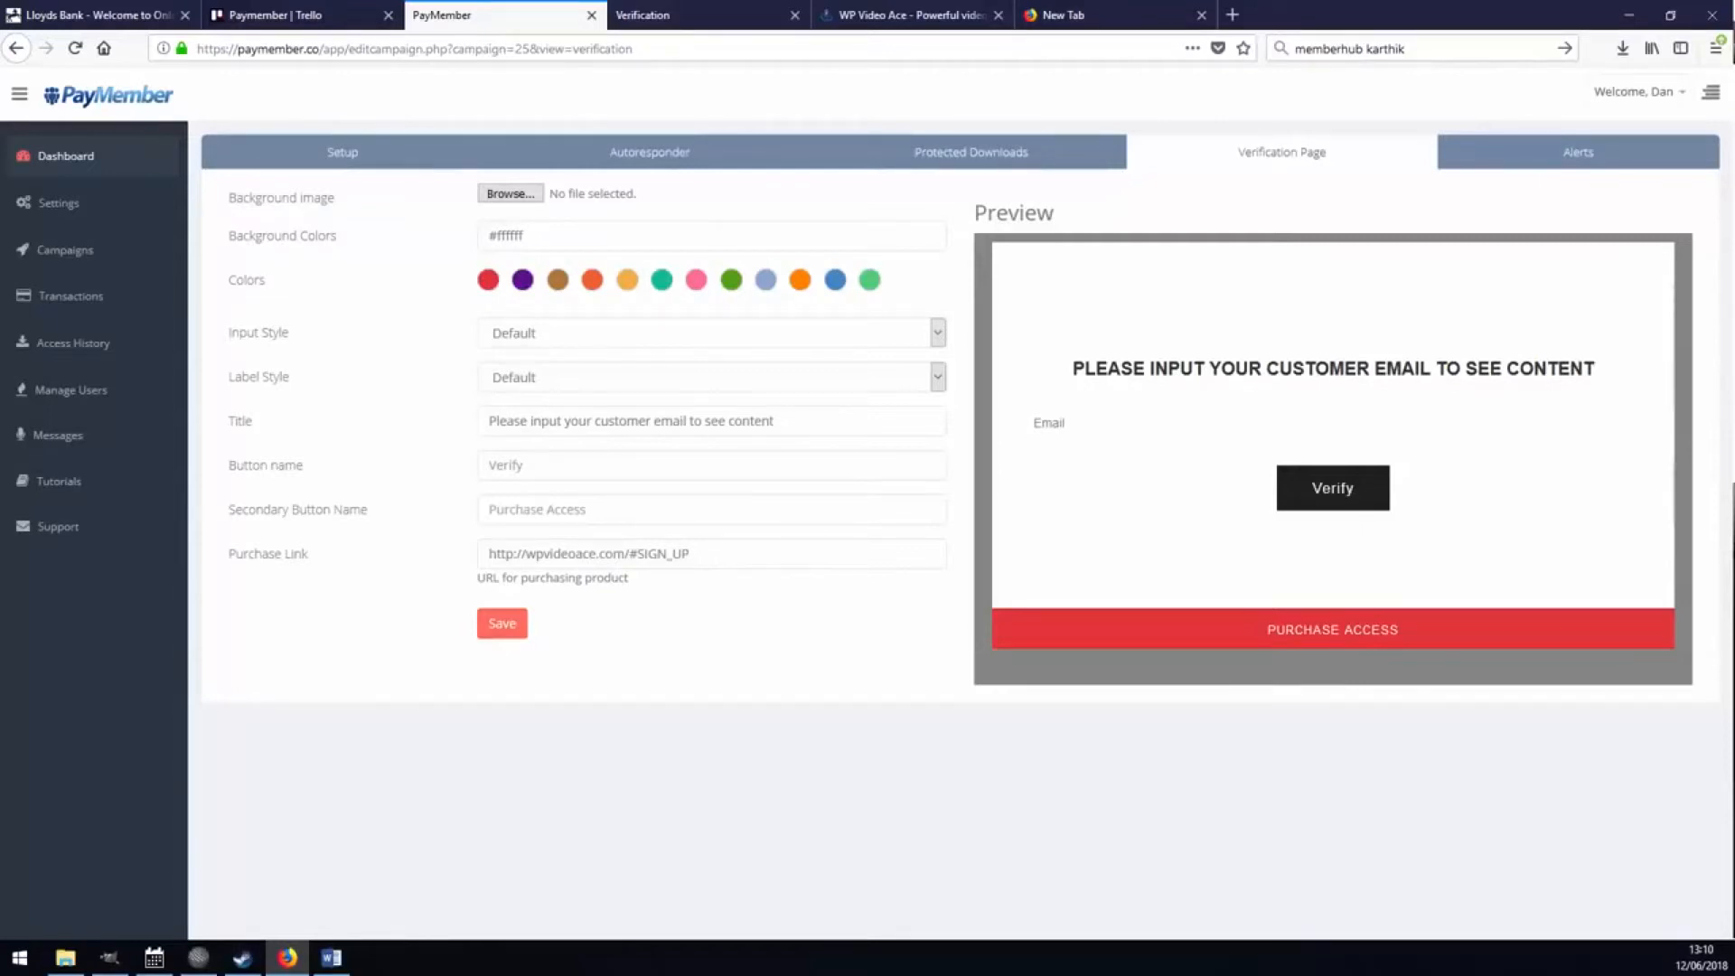
Give the verification page the purple colour and the background image maxresdefault.jpg, and save it
{"action": "left_click", "coordinate": [523, 280]}
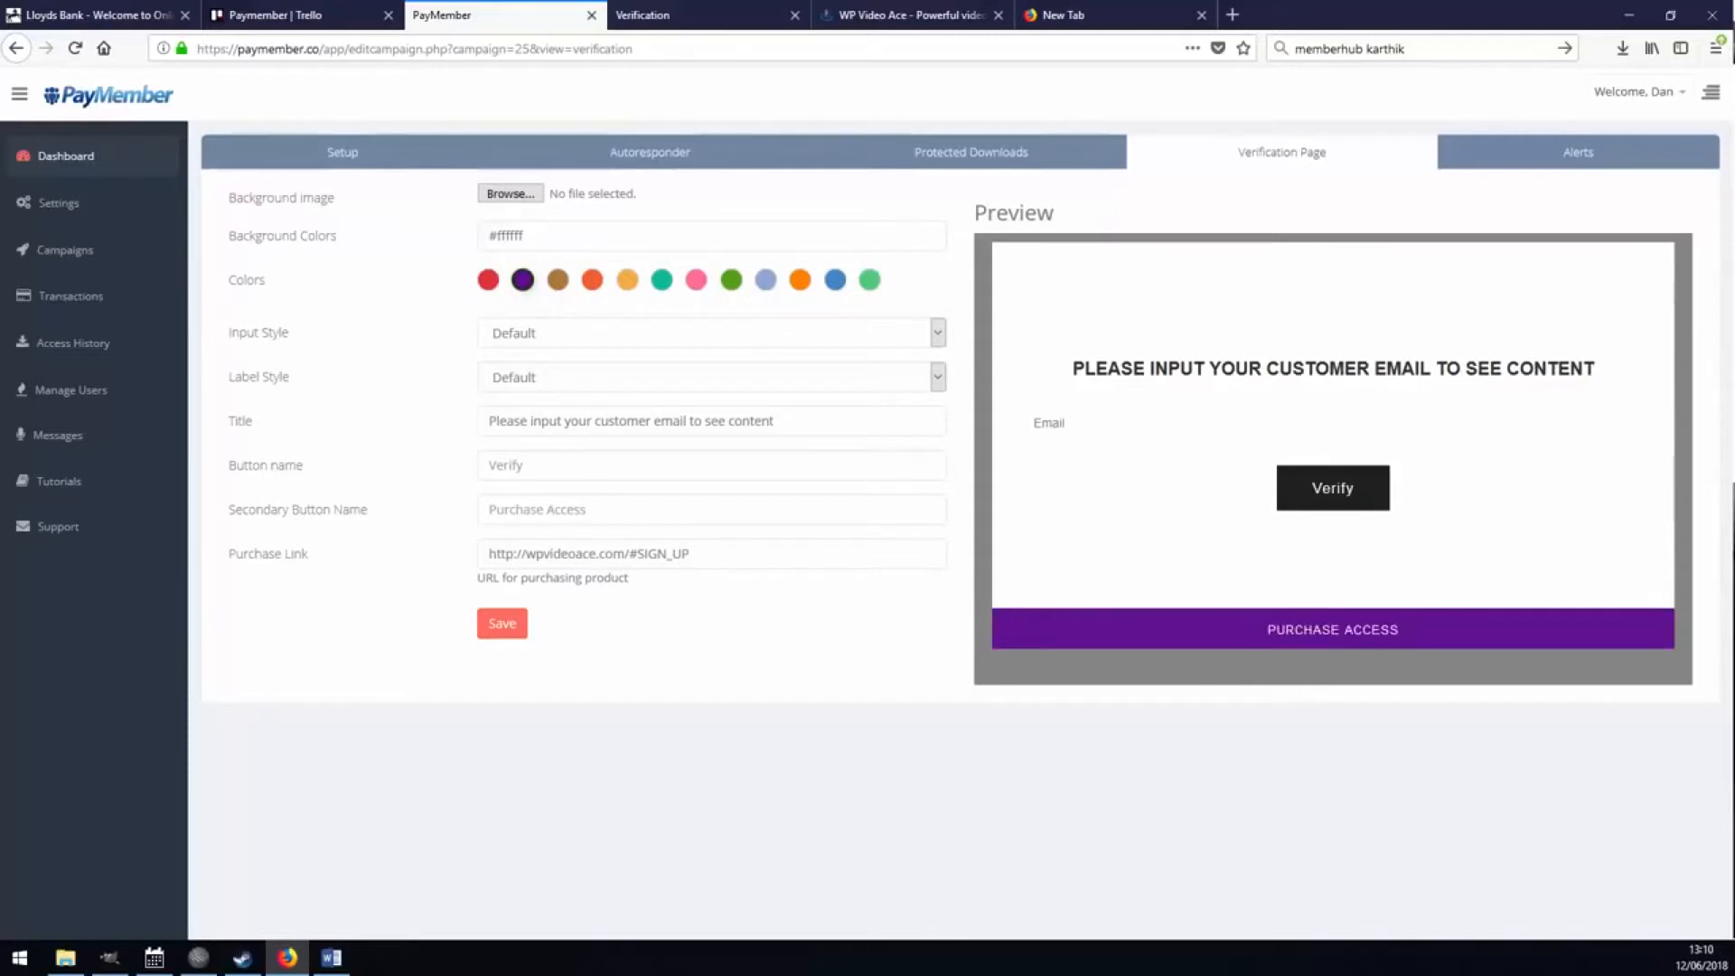
{"action": "left_click", "coordinate": [511, 194]}
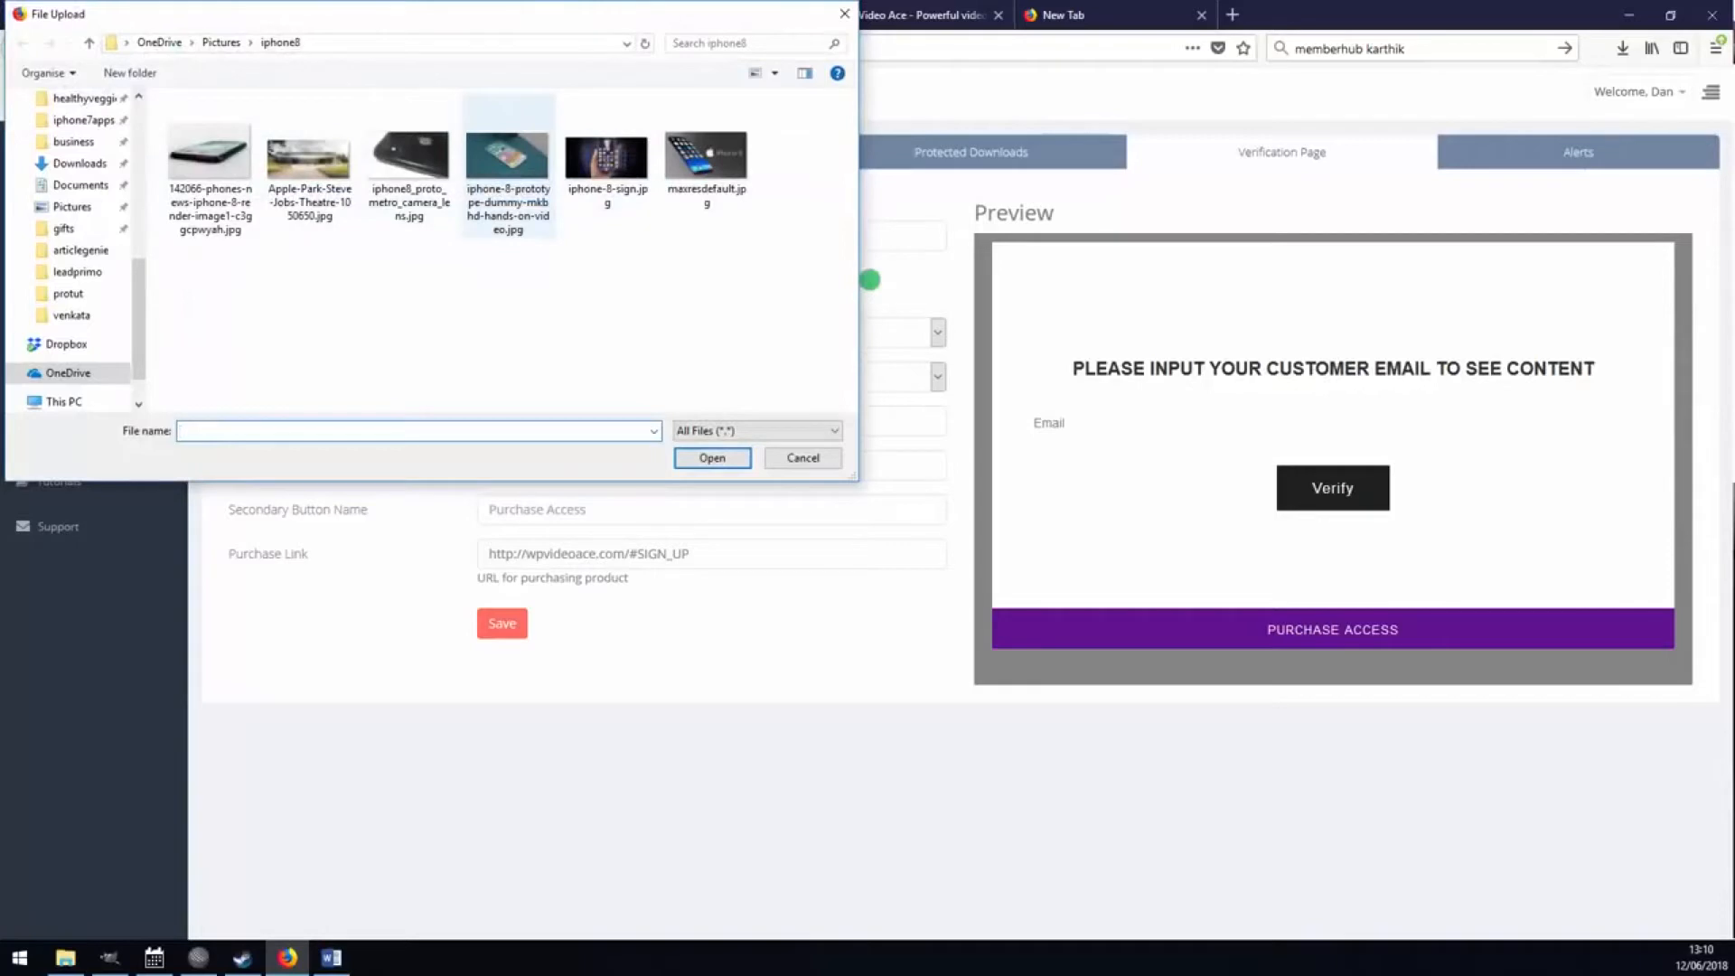
{"action": "double_click", "coordinate": [706, 156]}
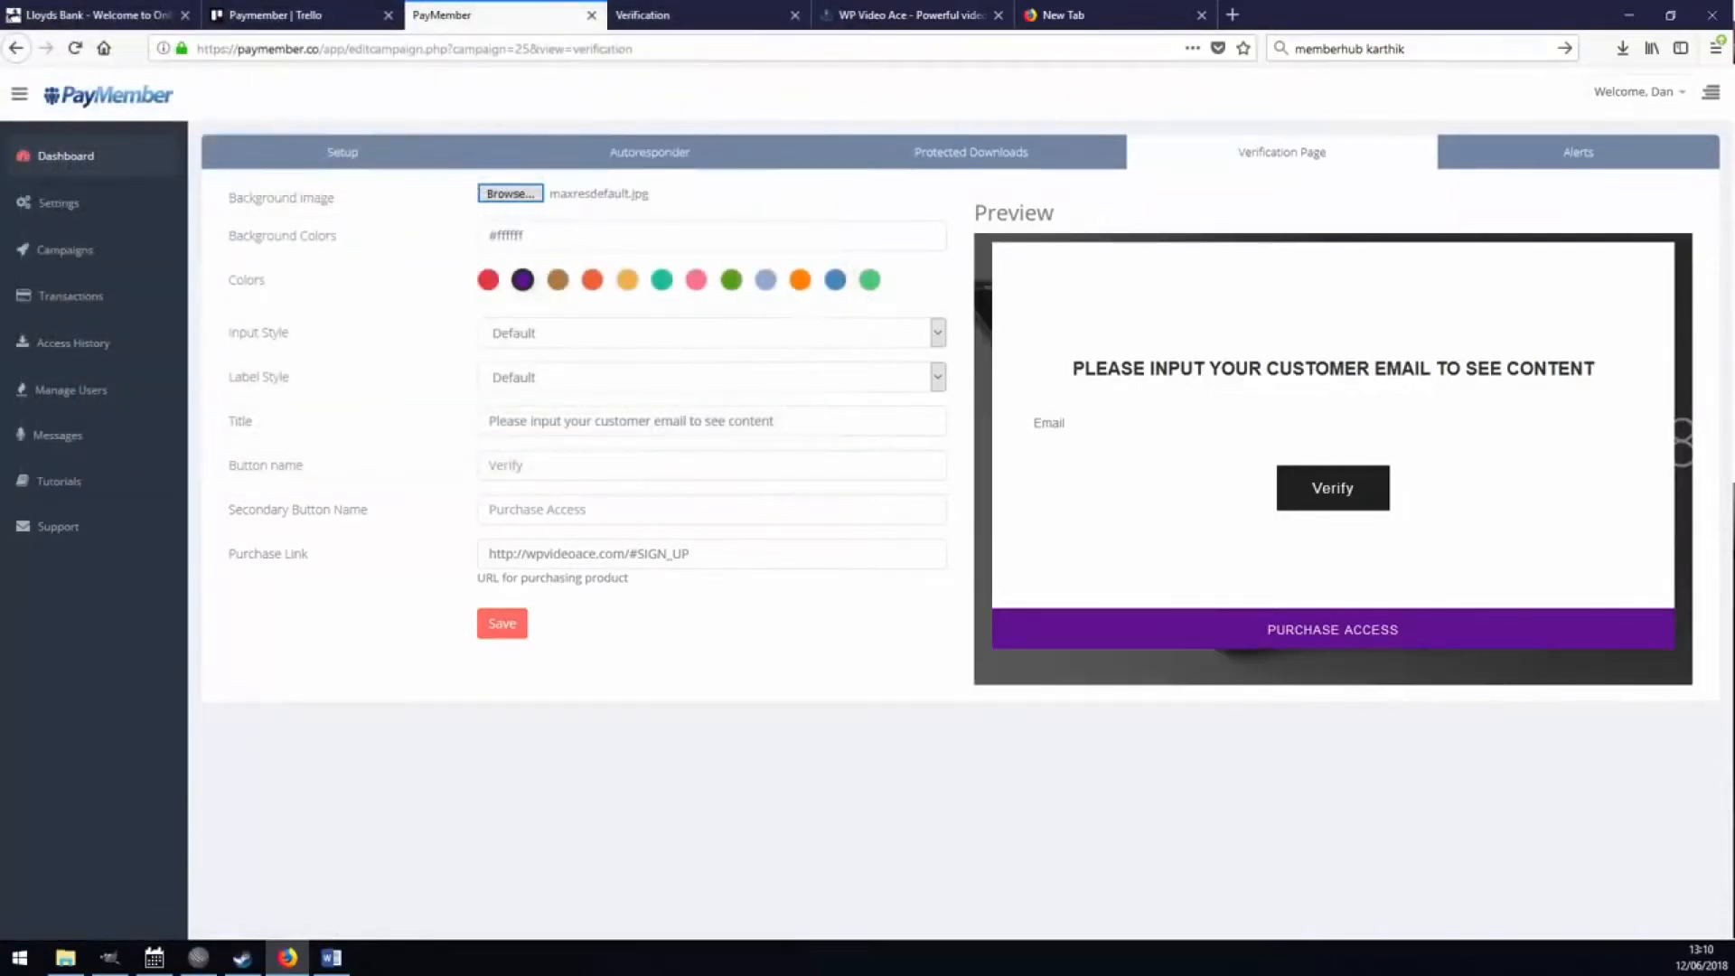
{"action": "left_click", "coordinate": [501, 623]}
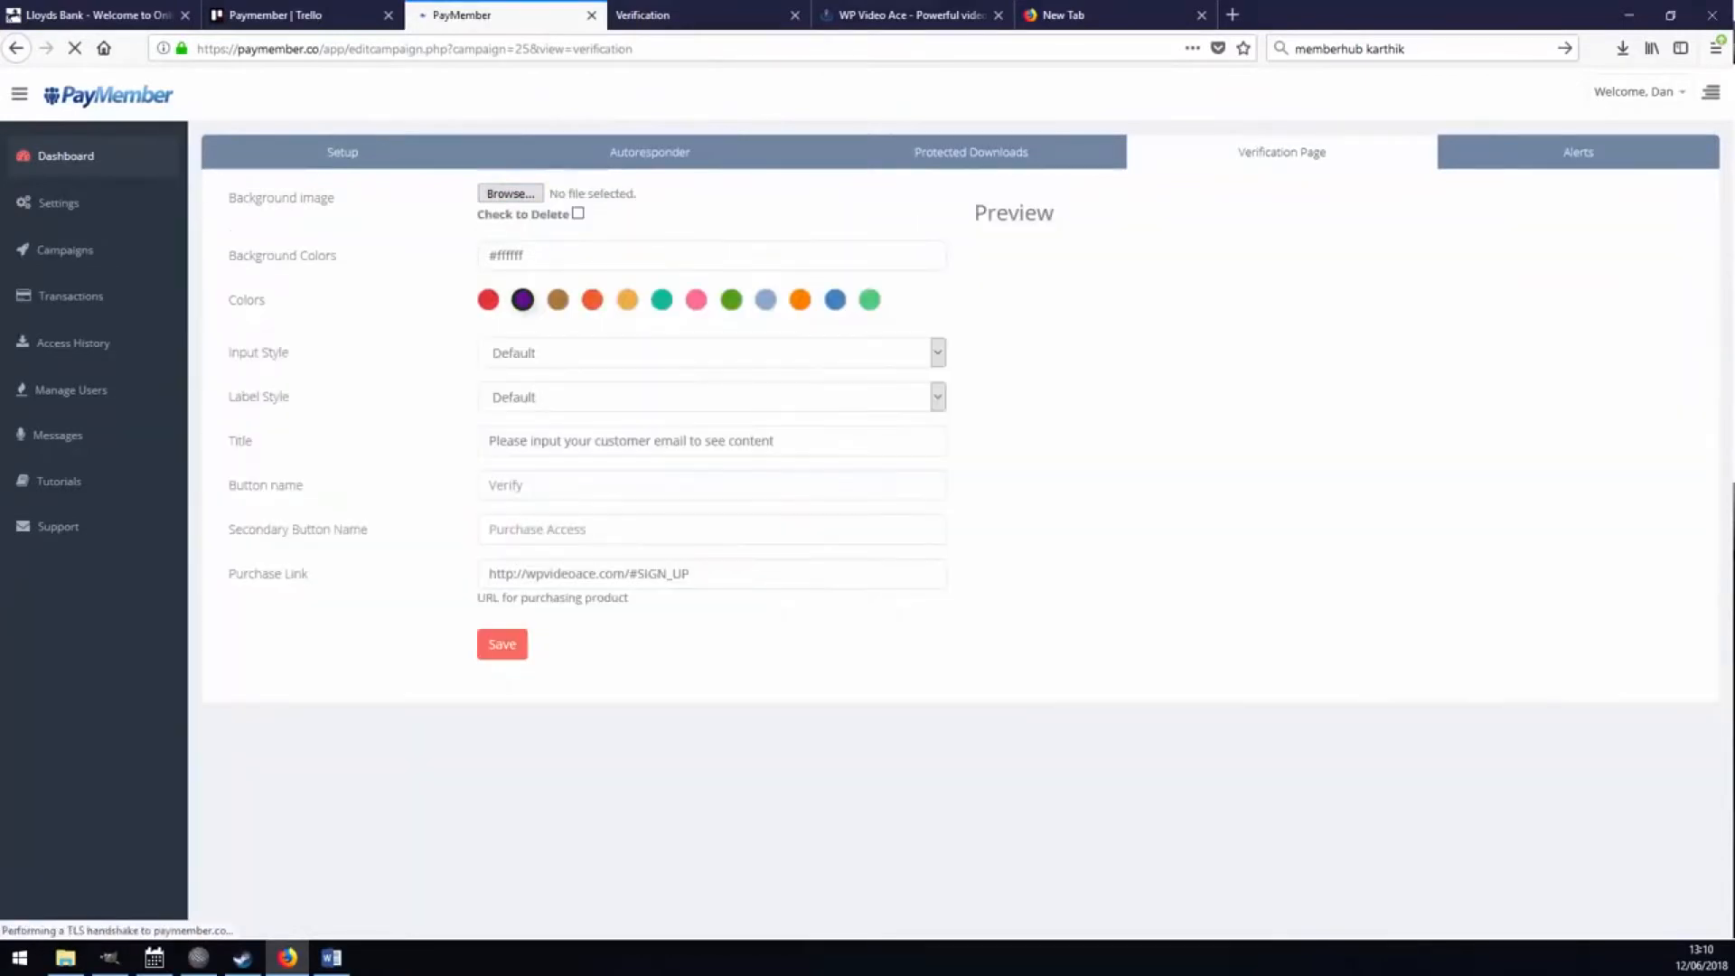
Reload the protected page to check its new design, and look over the WP Video Ace sales page
{"action": "left_click", "coordinate": [689, 16]}
{"action": "left_click", "coordinate": [76, 48]}
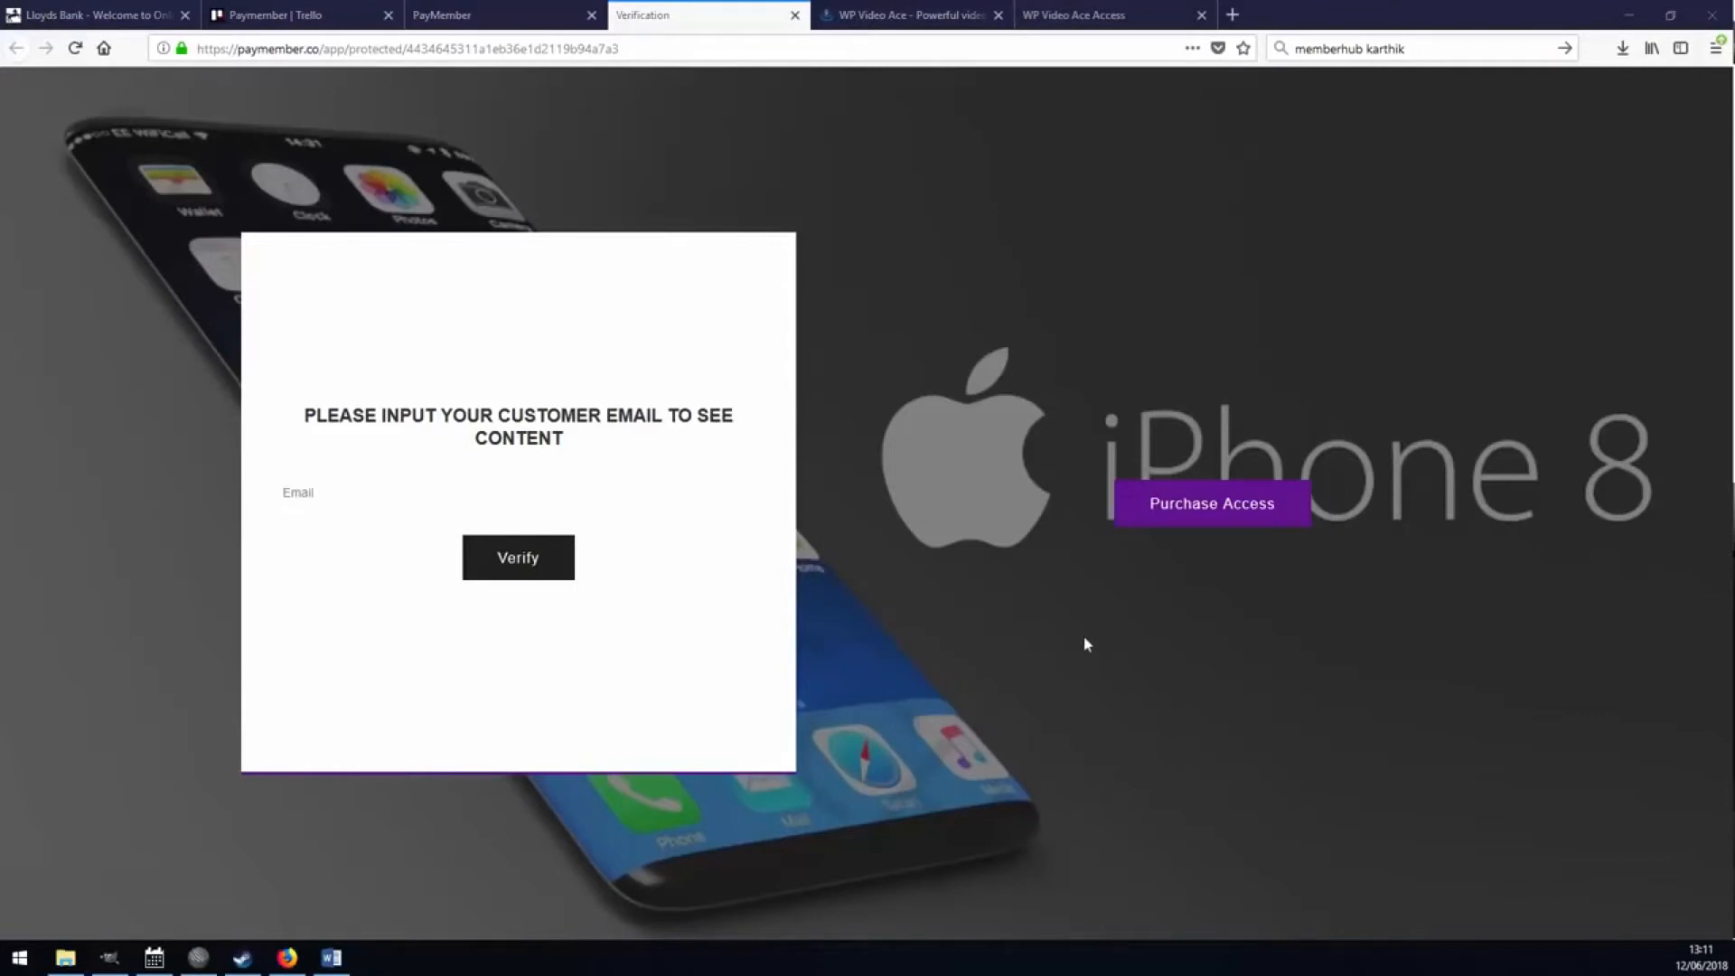
{"action": "left_click", "coordinate": [949, 15]}
{"action": "scroll", "coordinate": [795, 515], "scroll_direction": "up", "scroll_amount": 12}
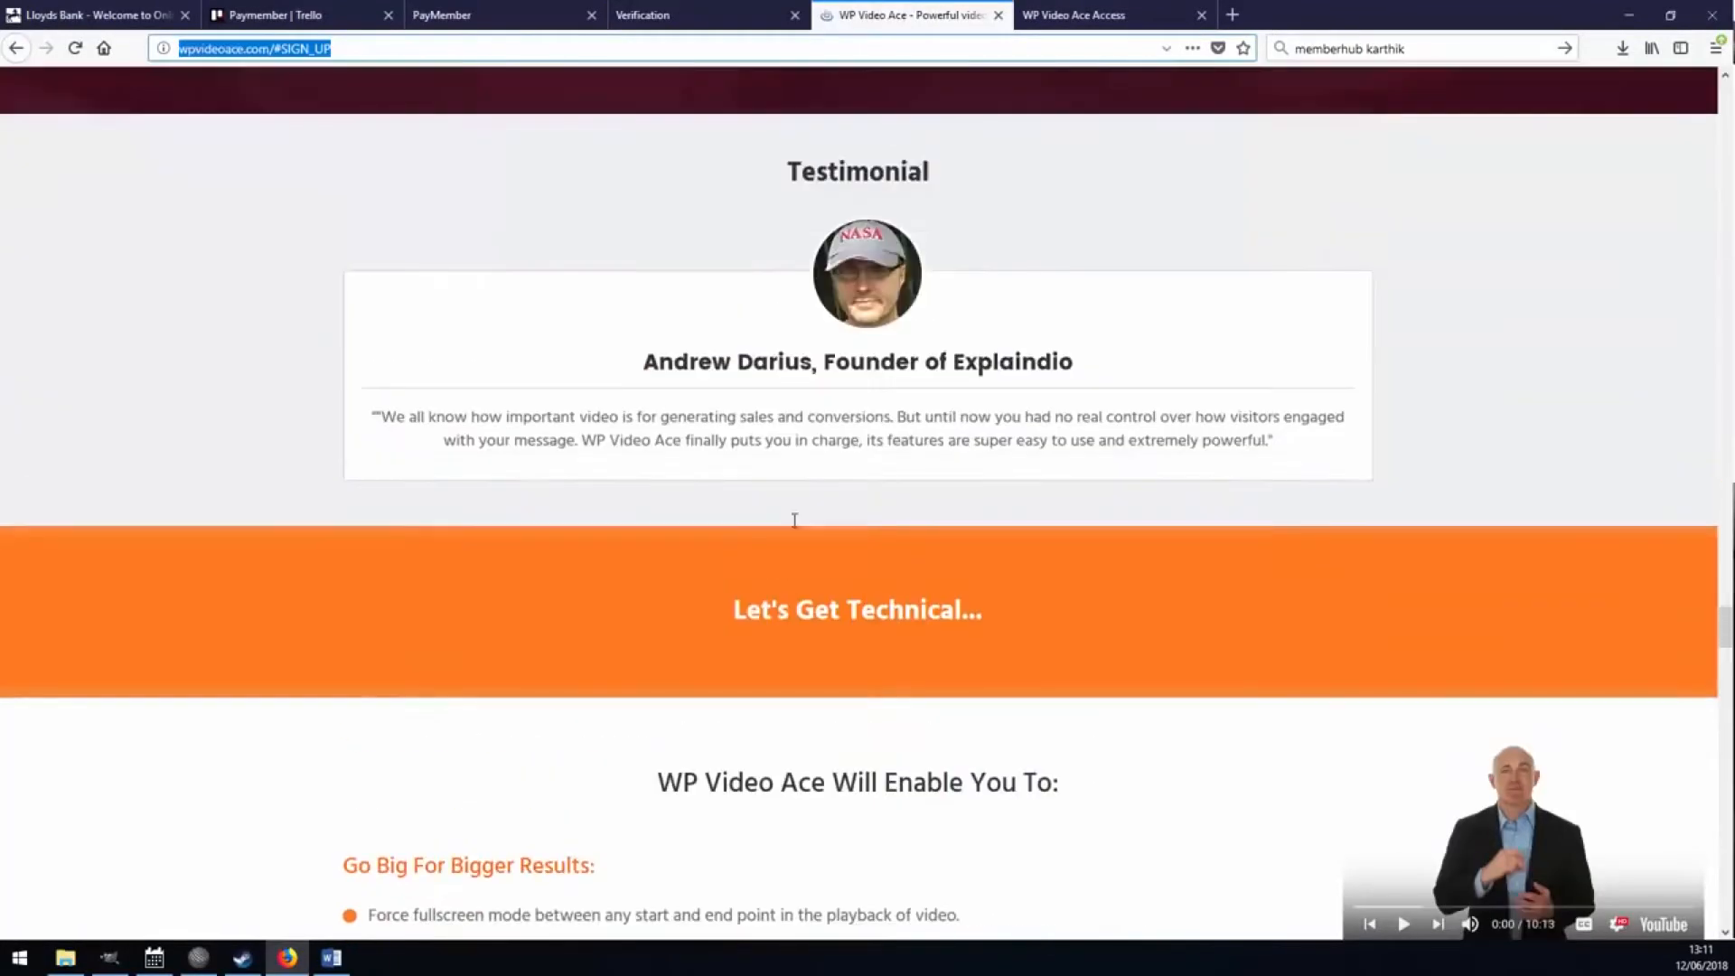
{"action": "scroll", "coordinate": [796, 526], "scroll_direction": "down", "scroll_amount": 9}
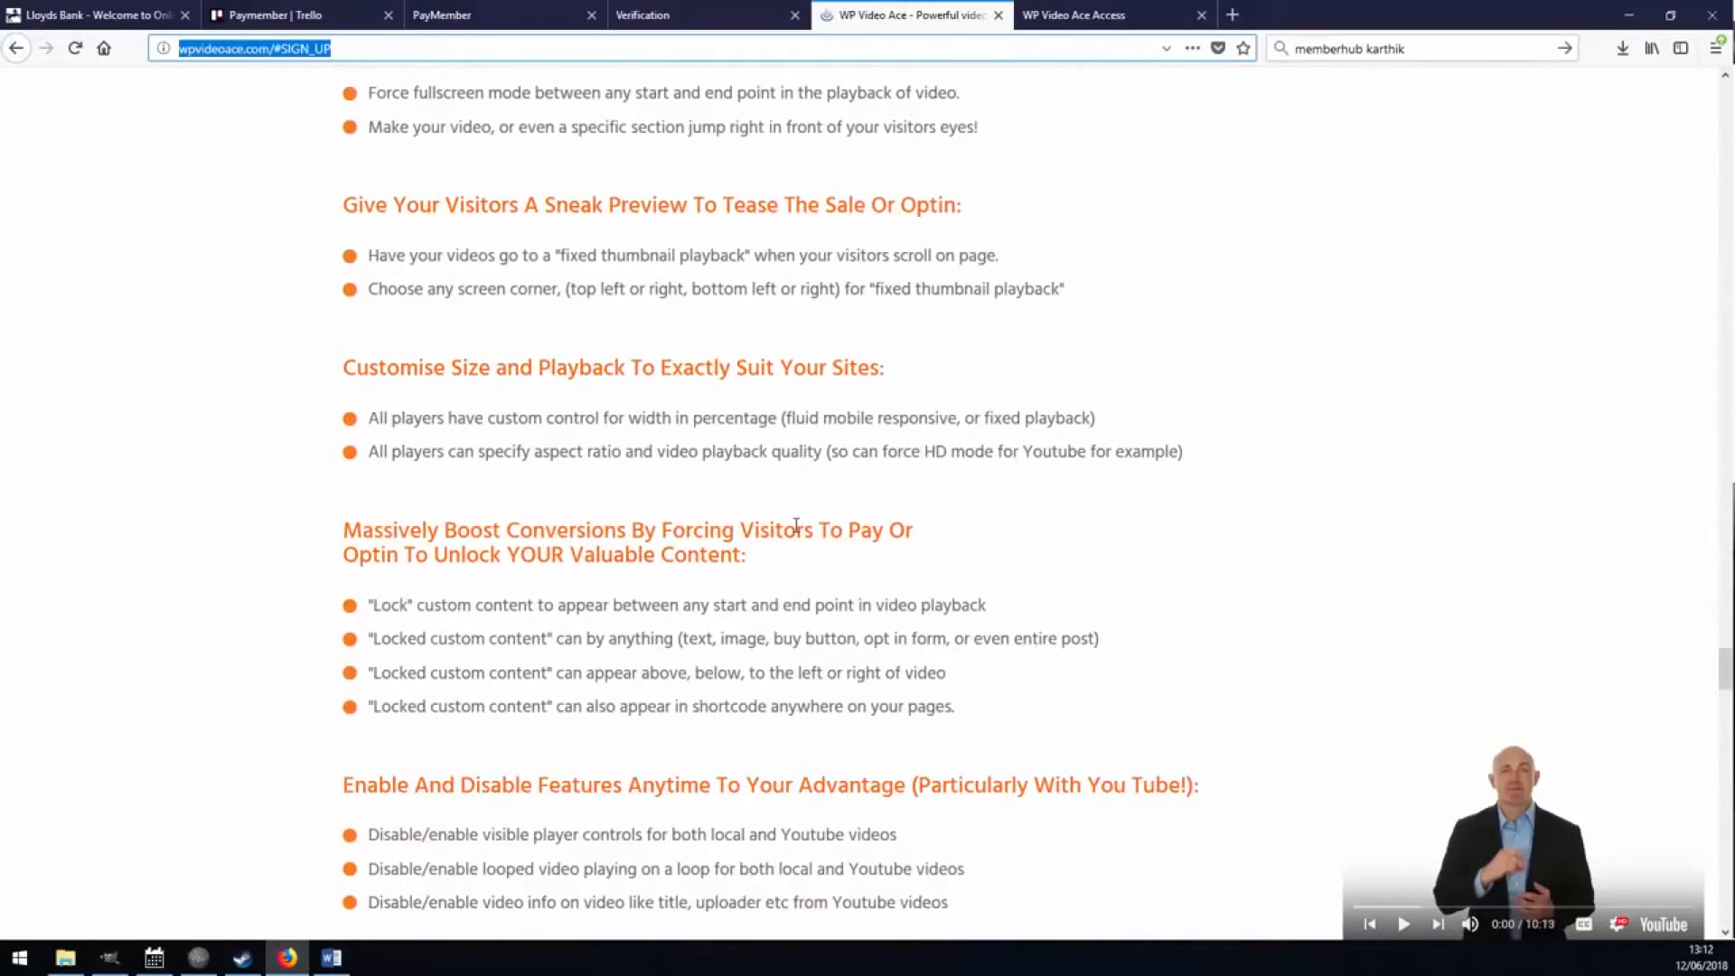
{"action": "left_click", "coordinate": [496, 14]}
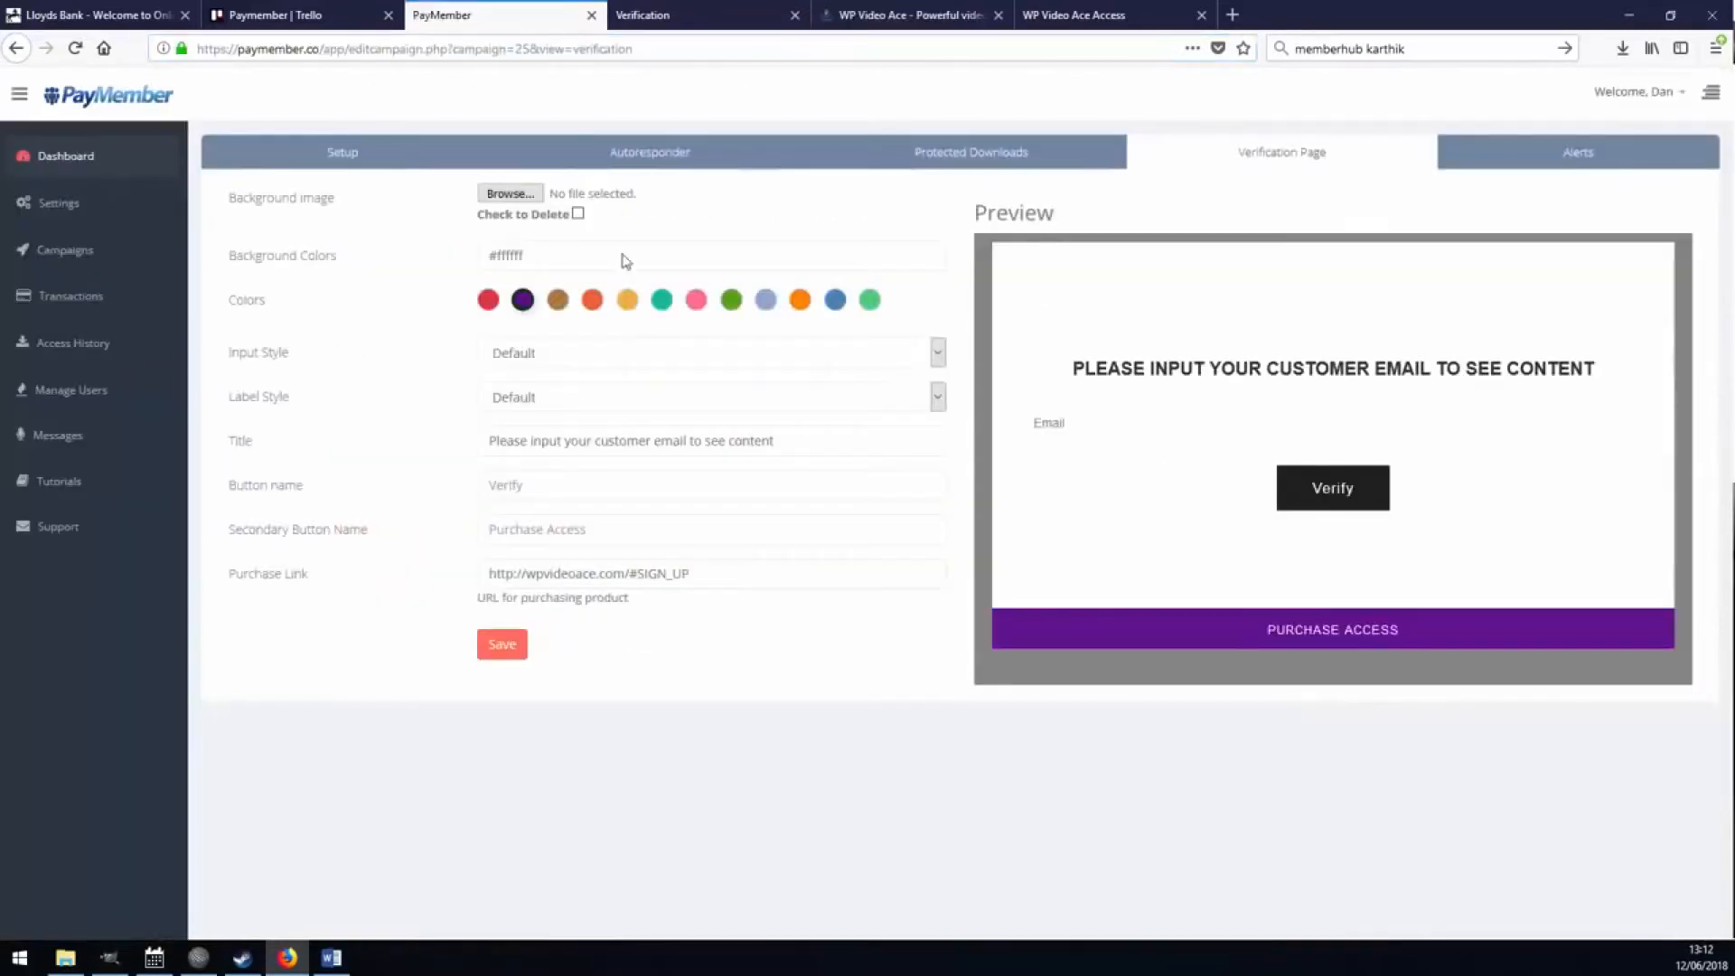
Test the protected page by submitting the customer's email before any purchase, and return to the verification form
{"action": "left_click", "coordinate": [733, 18]}
{"action": "left_click", "coordinate": [490, 496]}
{"action": "type", "text": "i"}
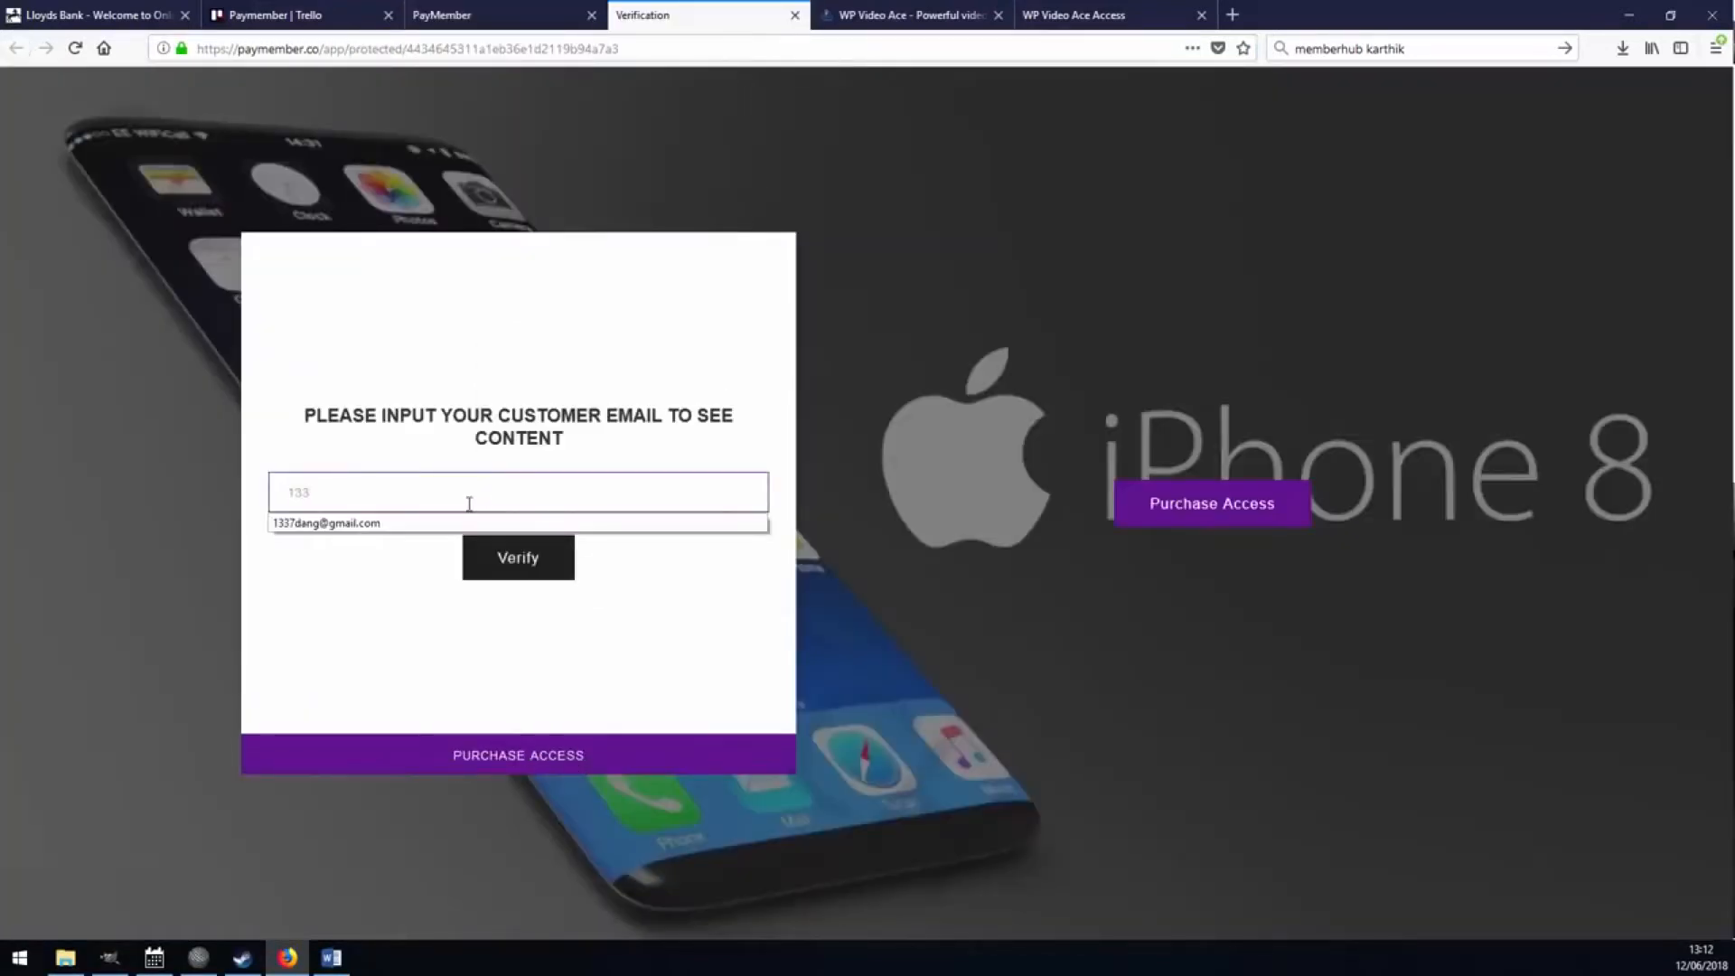
{"action": "left_click", "coordinate": [457, 522]}
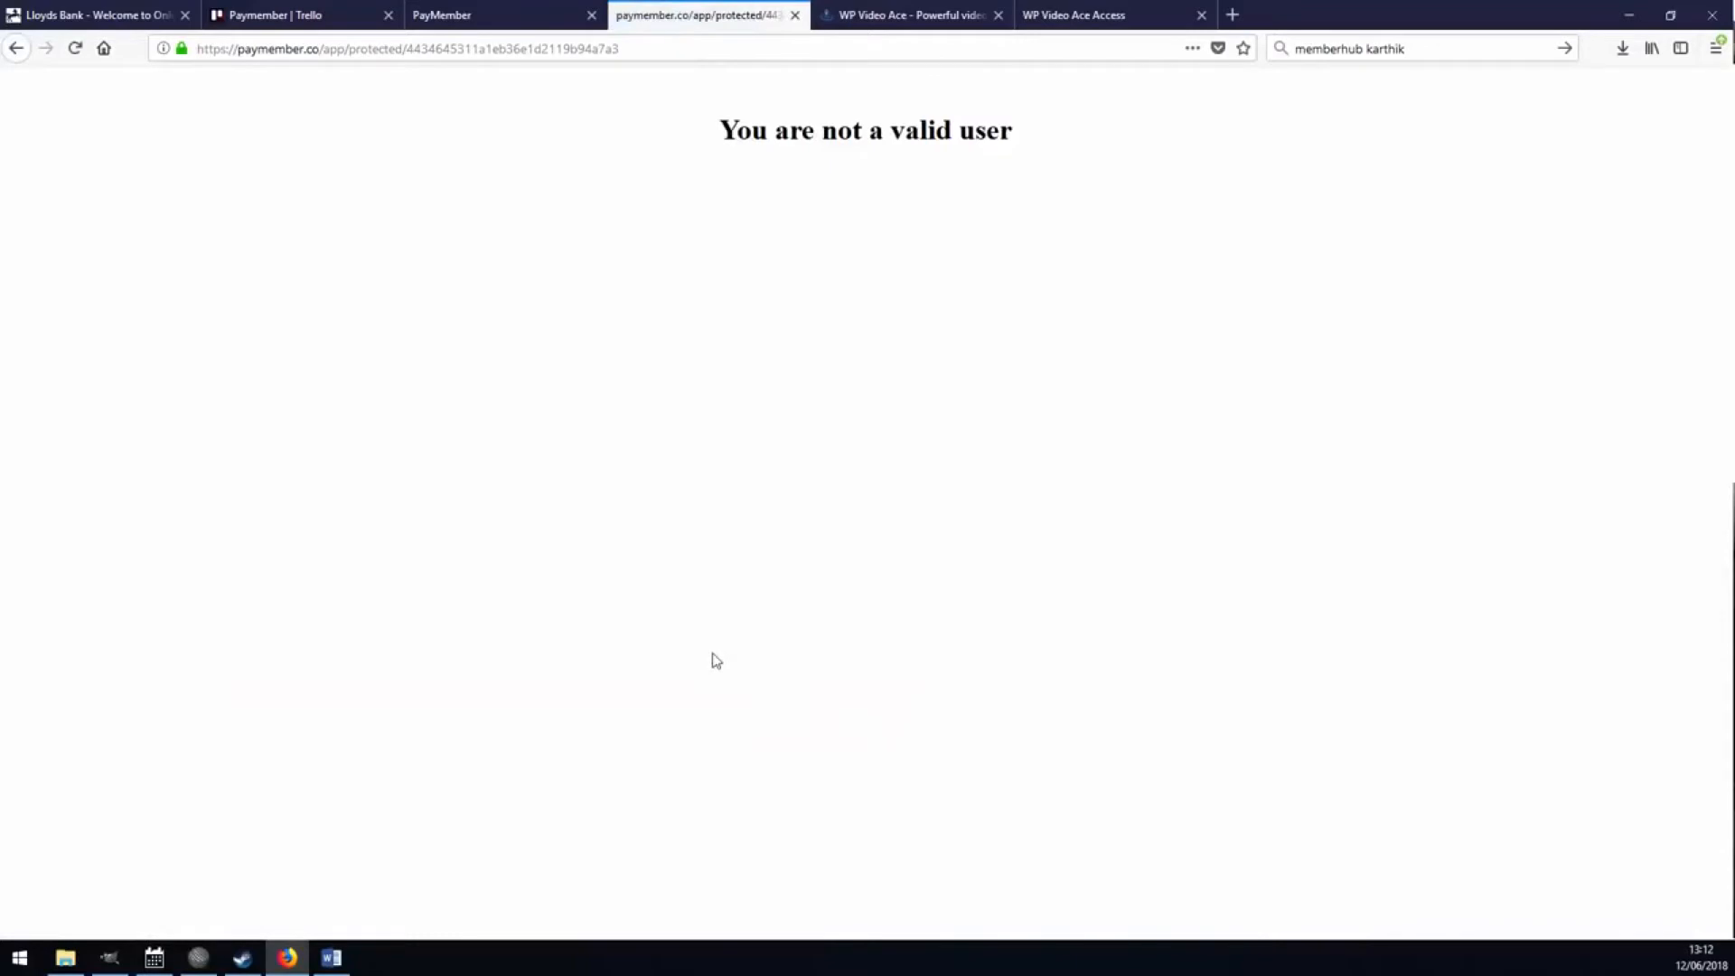
{"action": "left_click", "coordinate": [17, 48]}
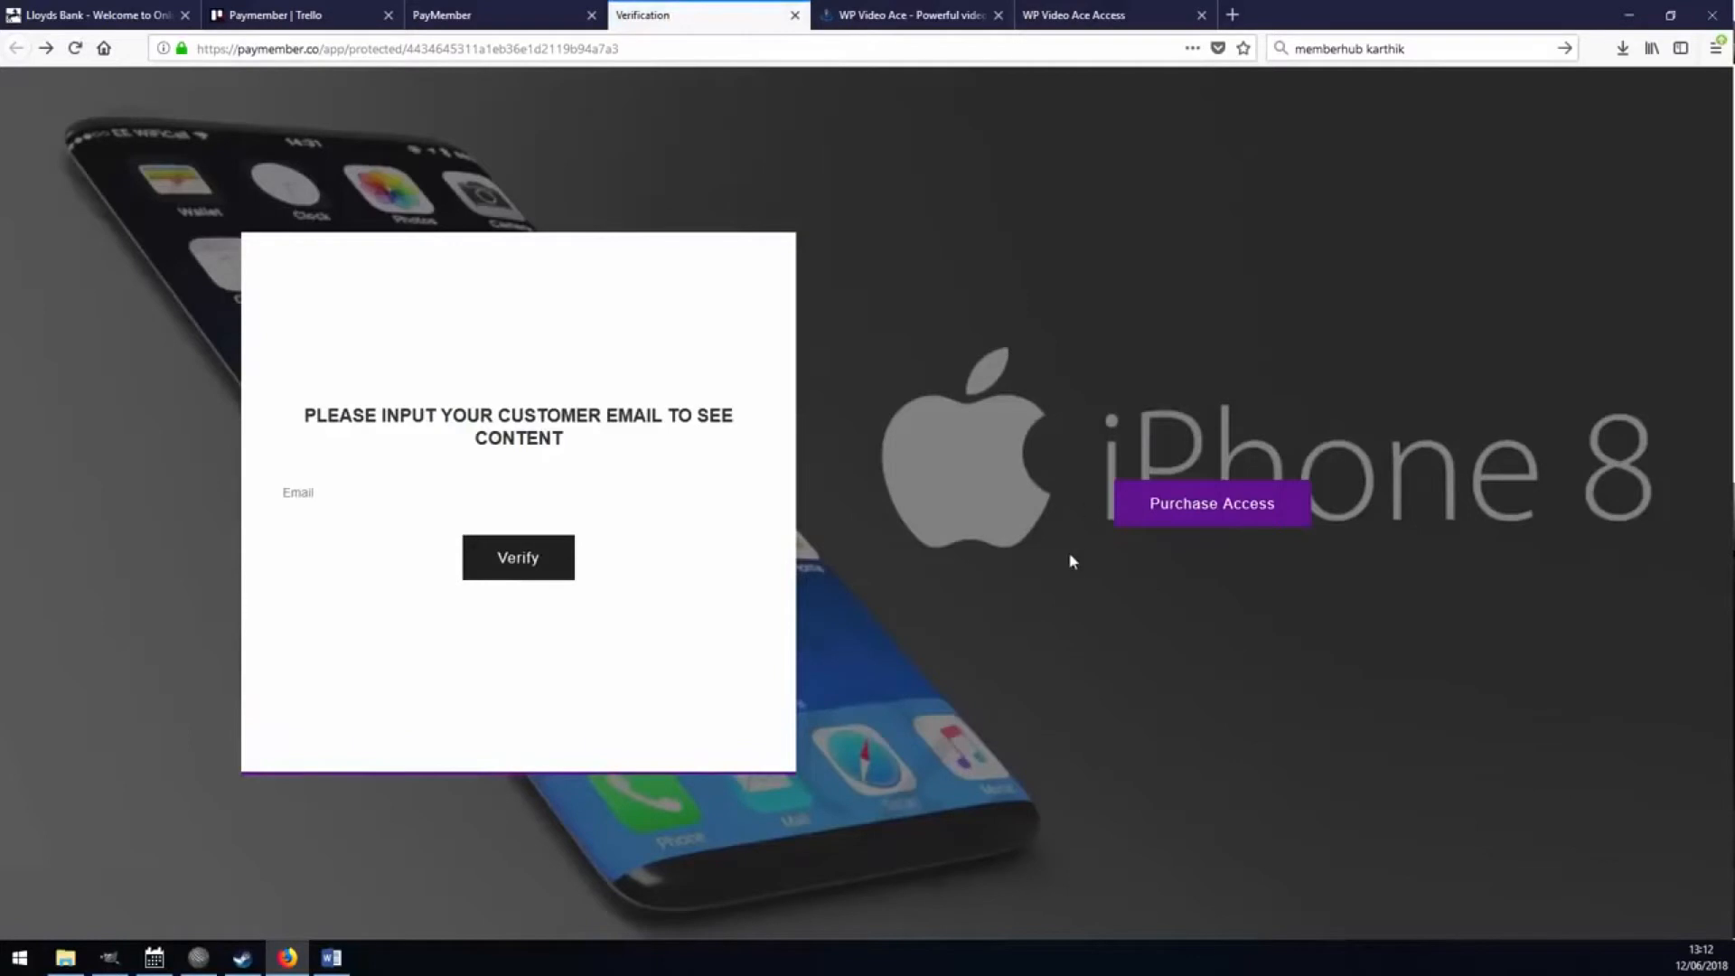
Follow the protected page's Purchase Access link and proceed through the WP Video Ace sales page to the JVZoo checkout
{"action": "left_click", "coordinate": [1166, 511]}
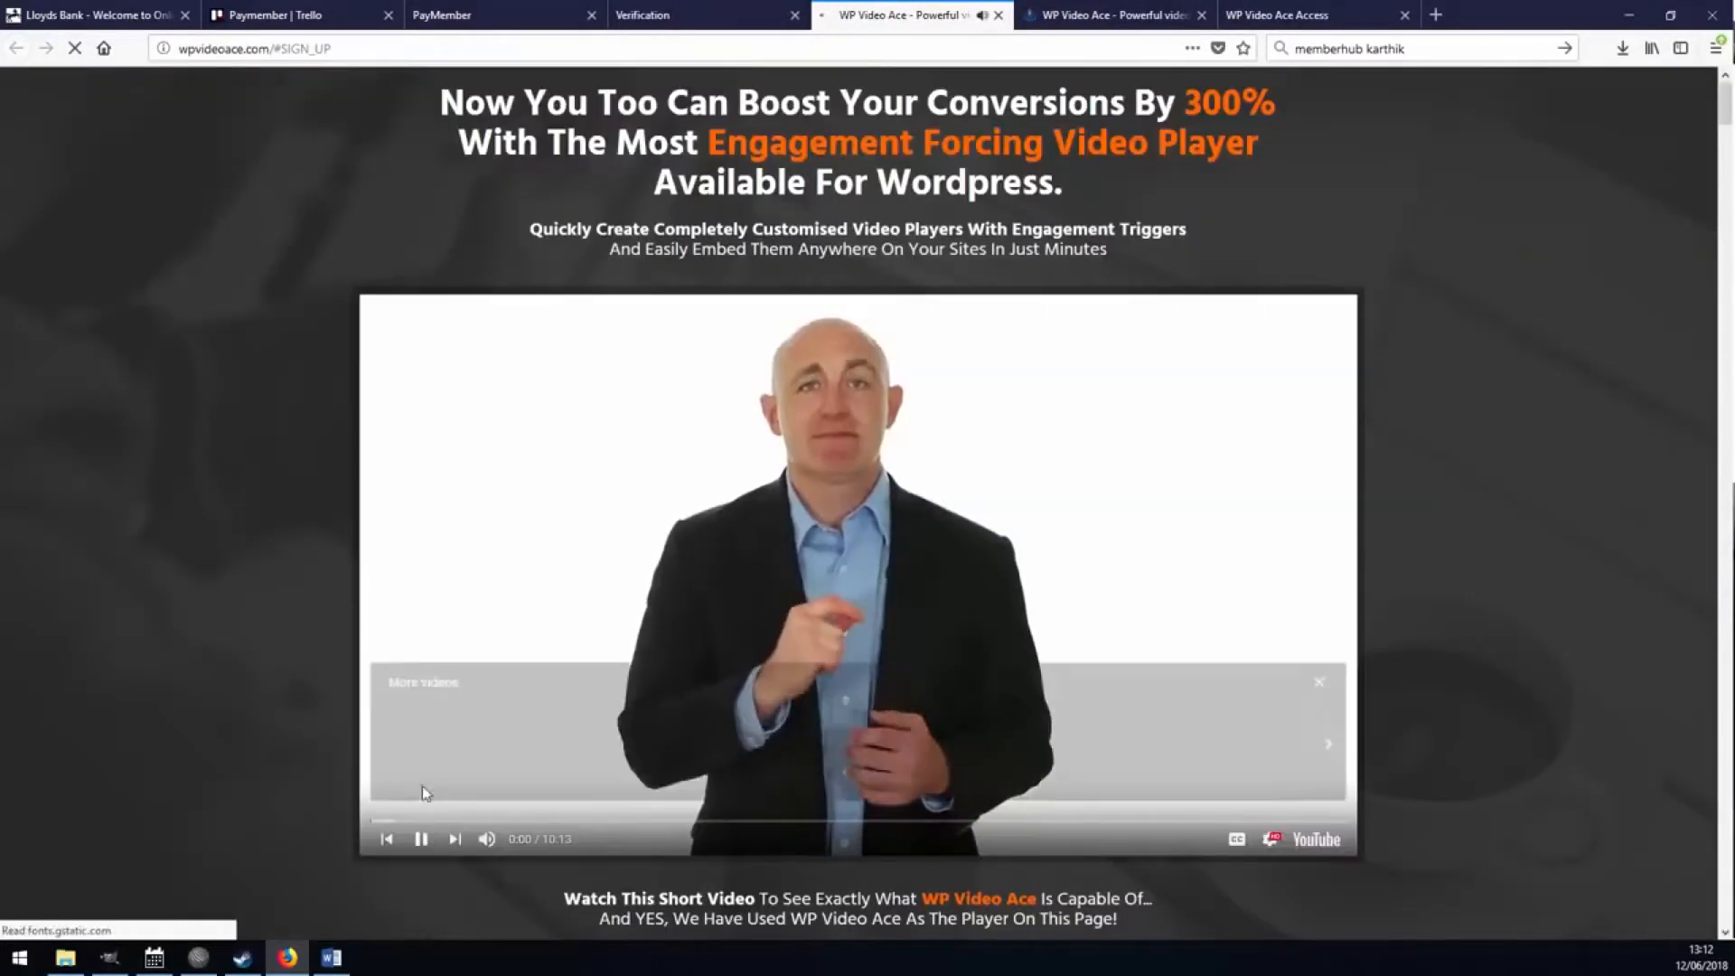
{"action": "scroll", "coordinate": [341, 494], "scroll_direction": "down", "scroll_amount": 6}
{"action": "scroll", "coordinate": [334, 515], "scroll_direction": "down", "scroll_amount": 12}
{"action": "scroll", "coordinate": [689, 534], "scroll_direction": "up", "scroll_amount": 6}
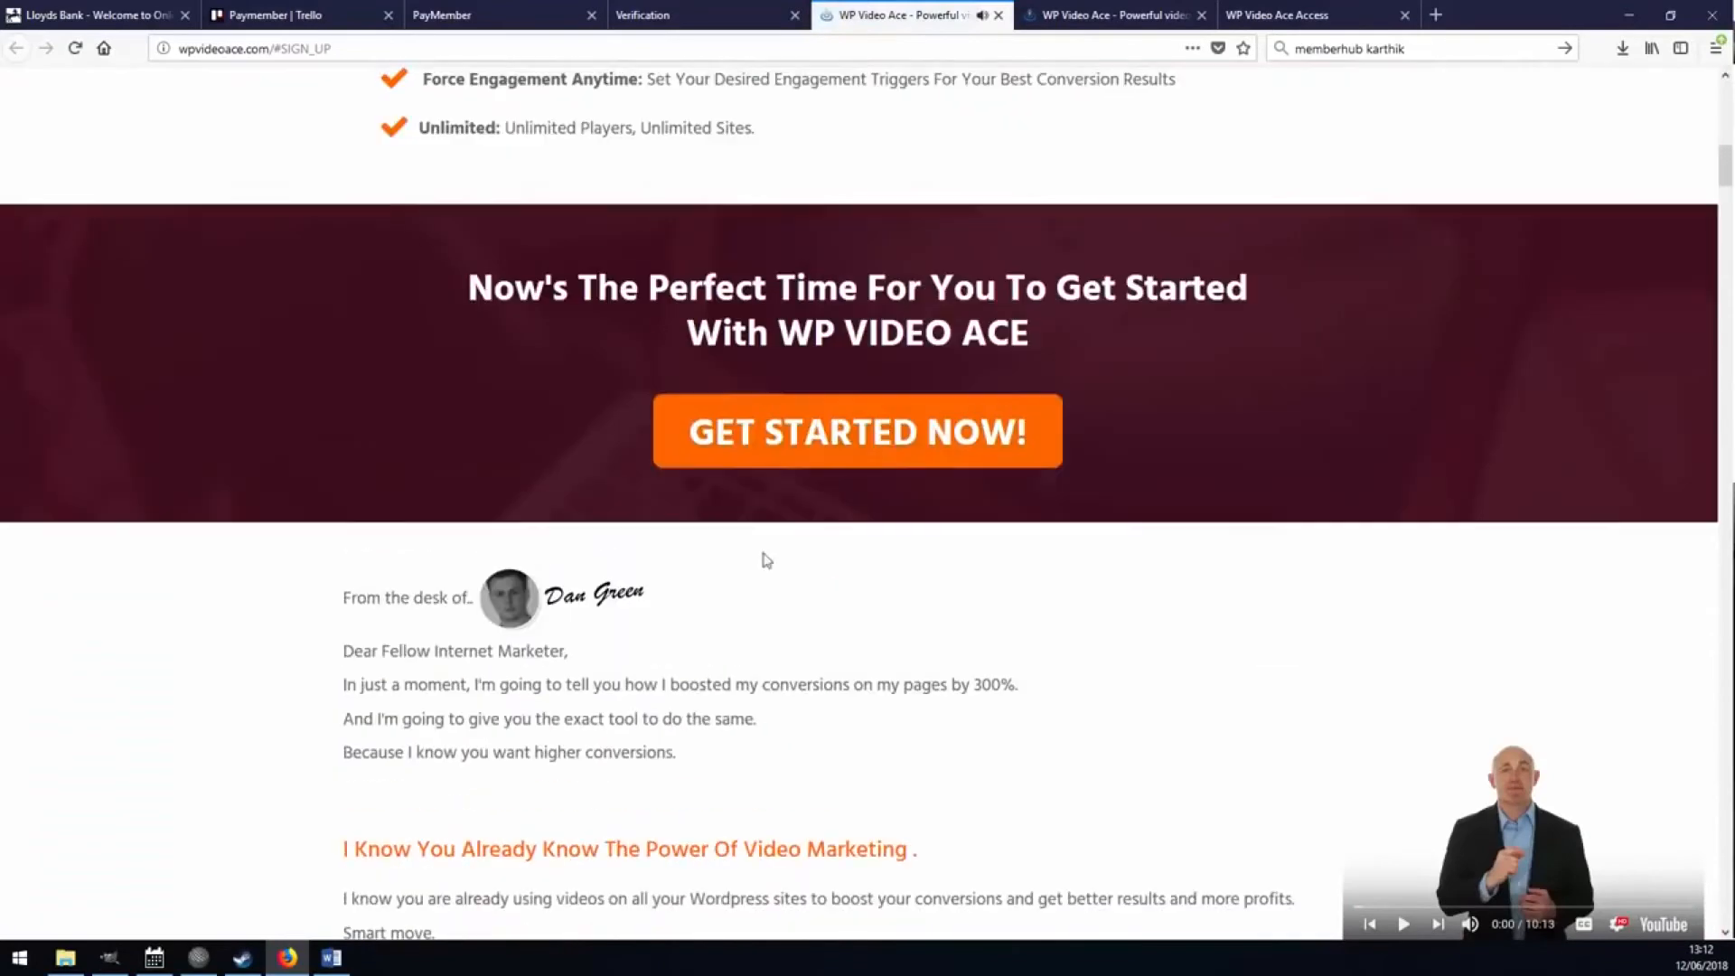
{"action": "left_click", "coordinate": [803, 432]}
{"action": "left_click", "coordinate": [830, 291]}
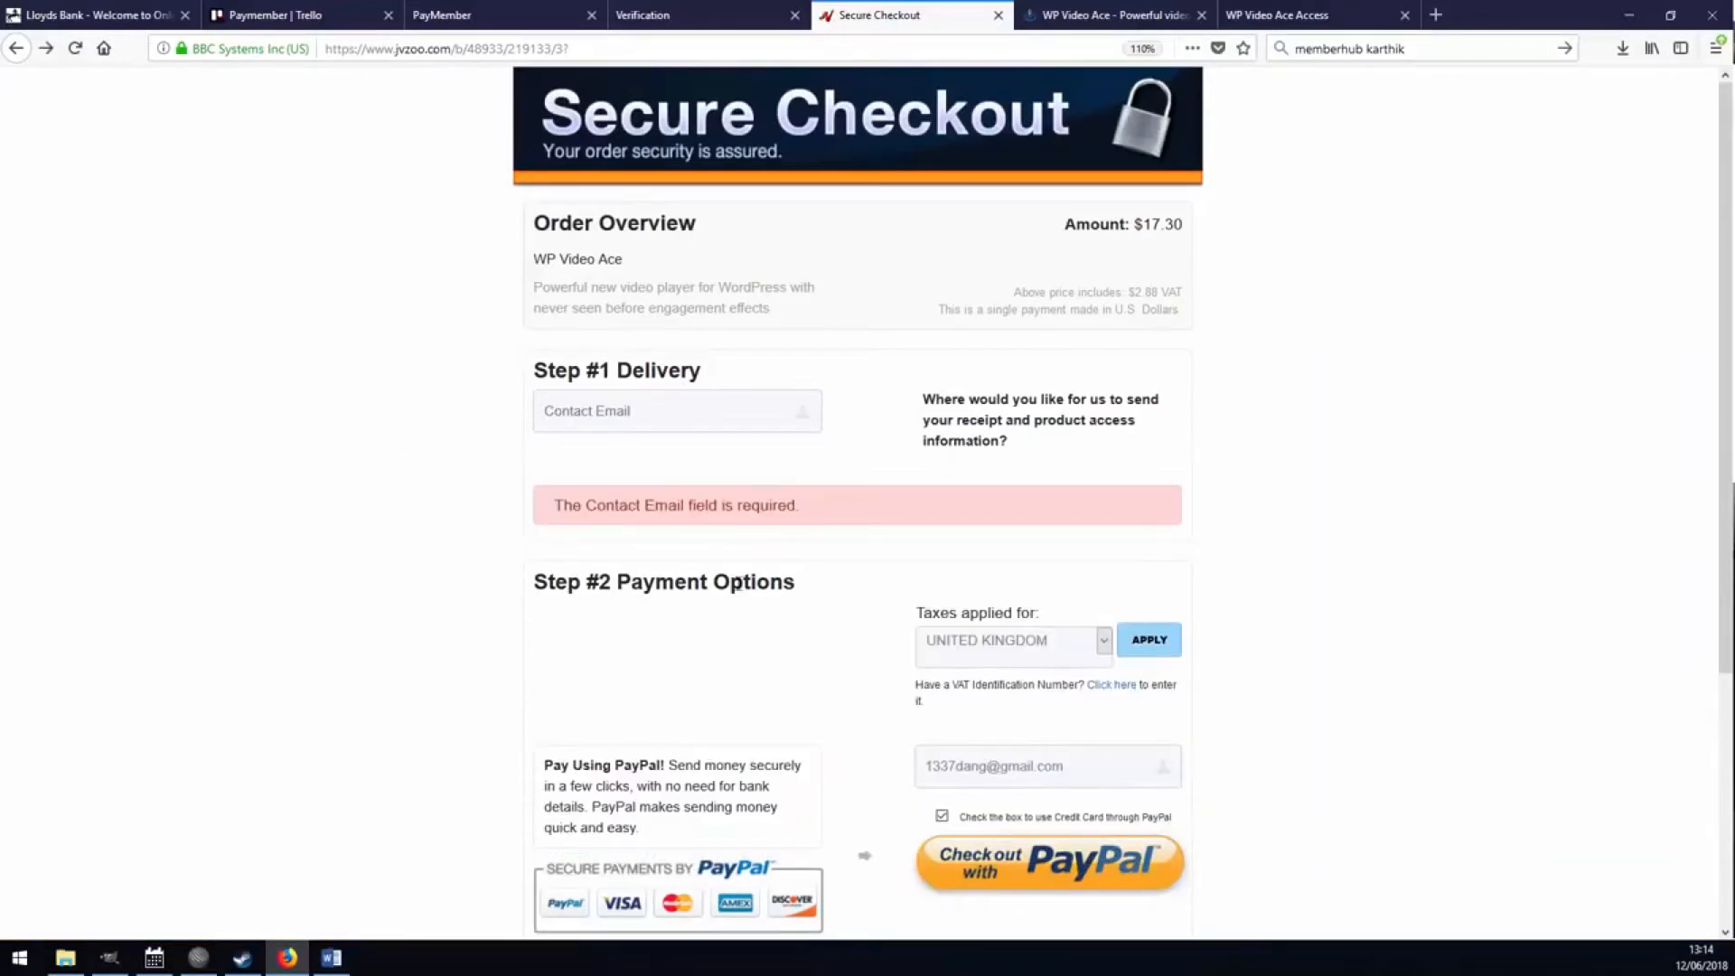
Enter the contact email on the JVZoo order for WP Video Ace and check out with PayPal
{"action": "left_click", "coordinate": [626, 406]}
{"action": "type", "text": "1337da"}
{"action": "left_click", "coordinate": [600, 442]}
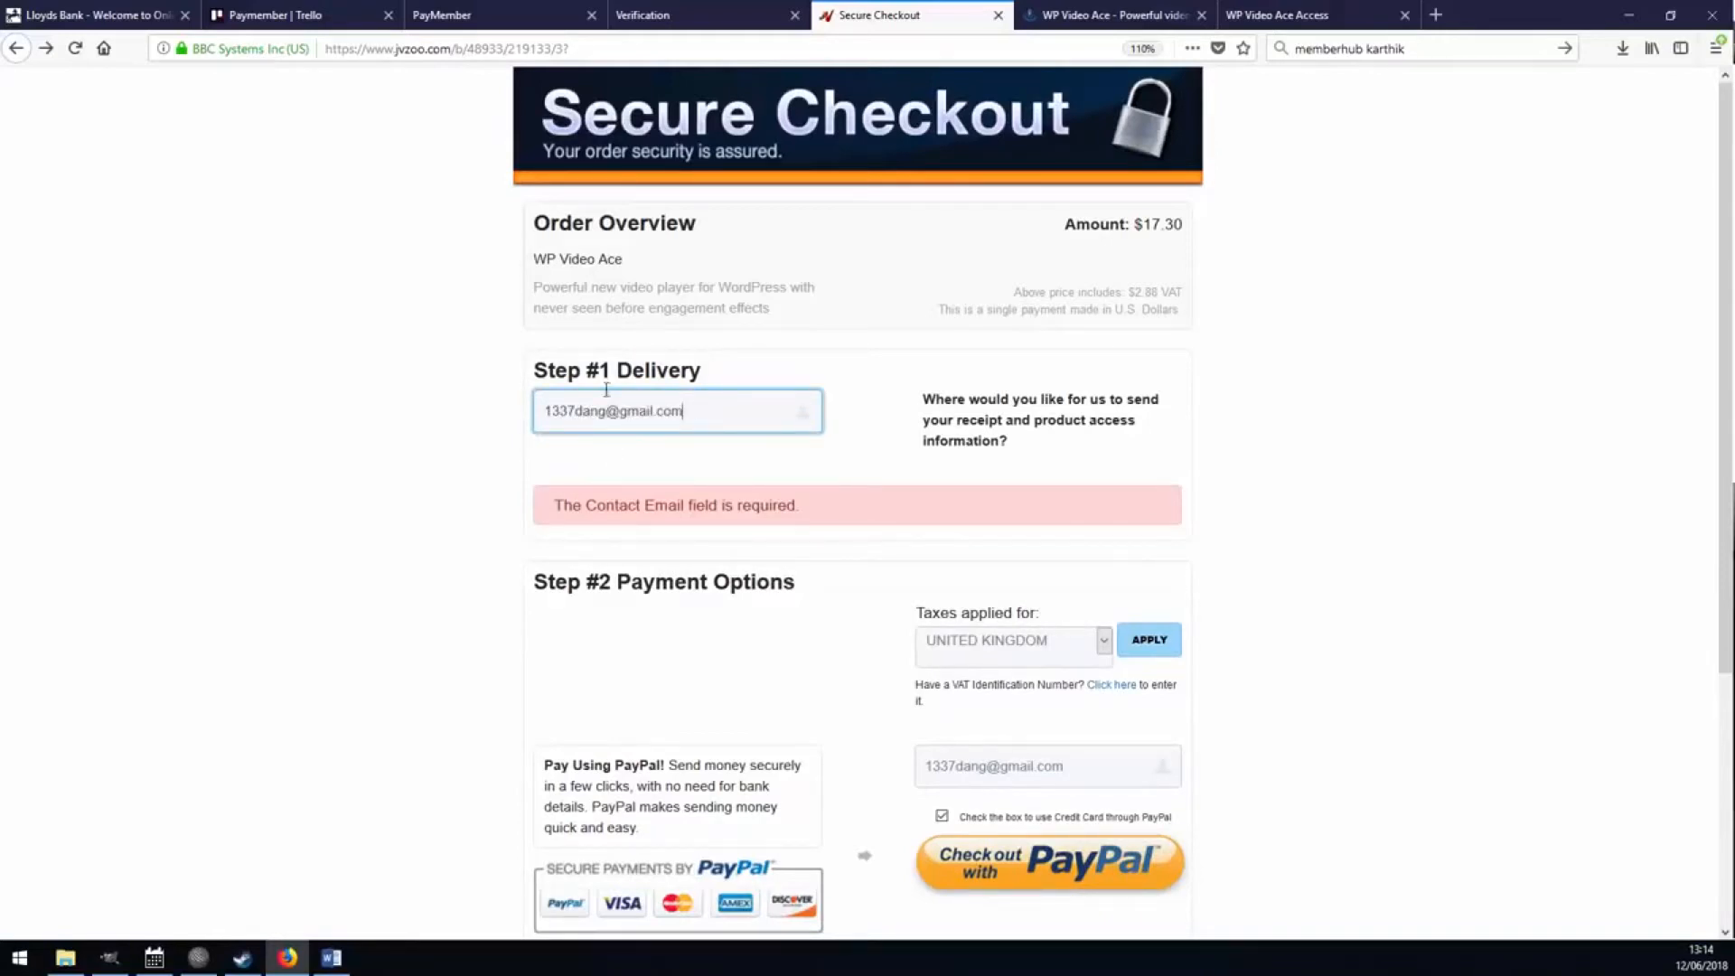
{"action": "left_click", "coordinate": [649, 504]}
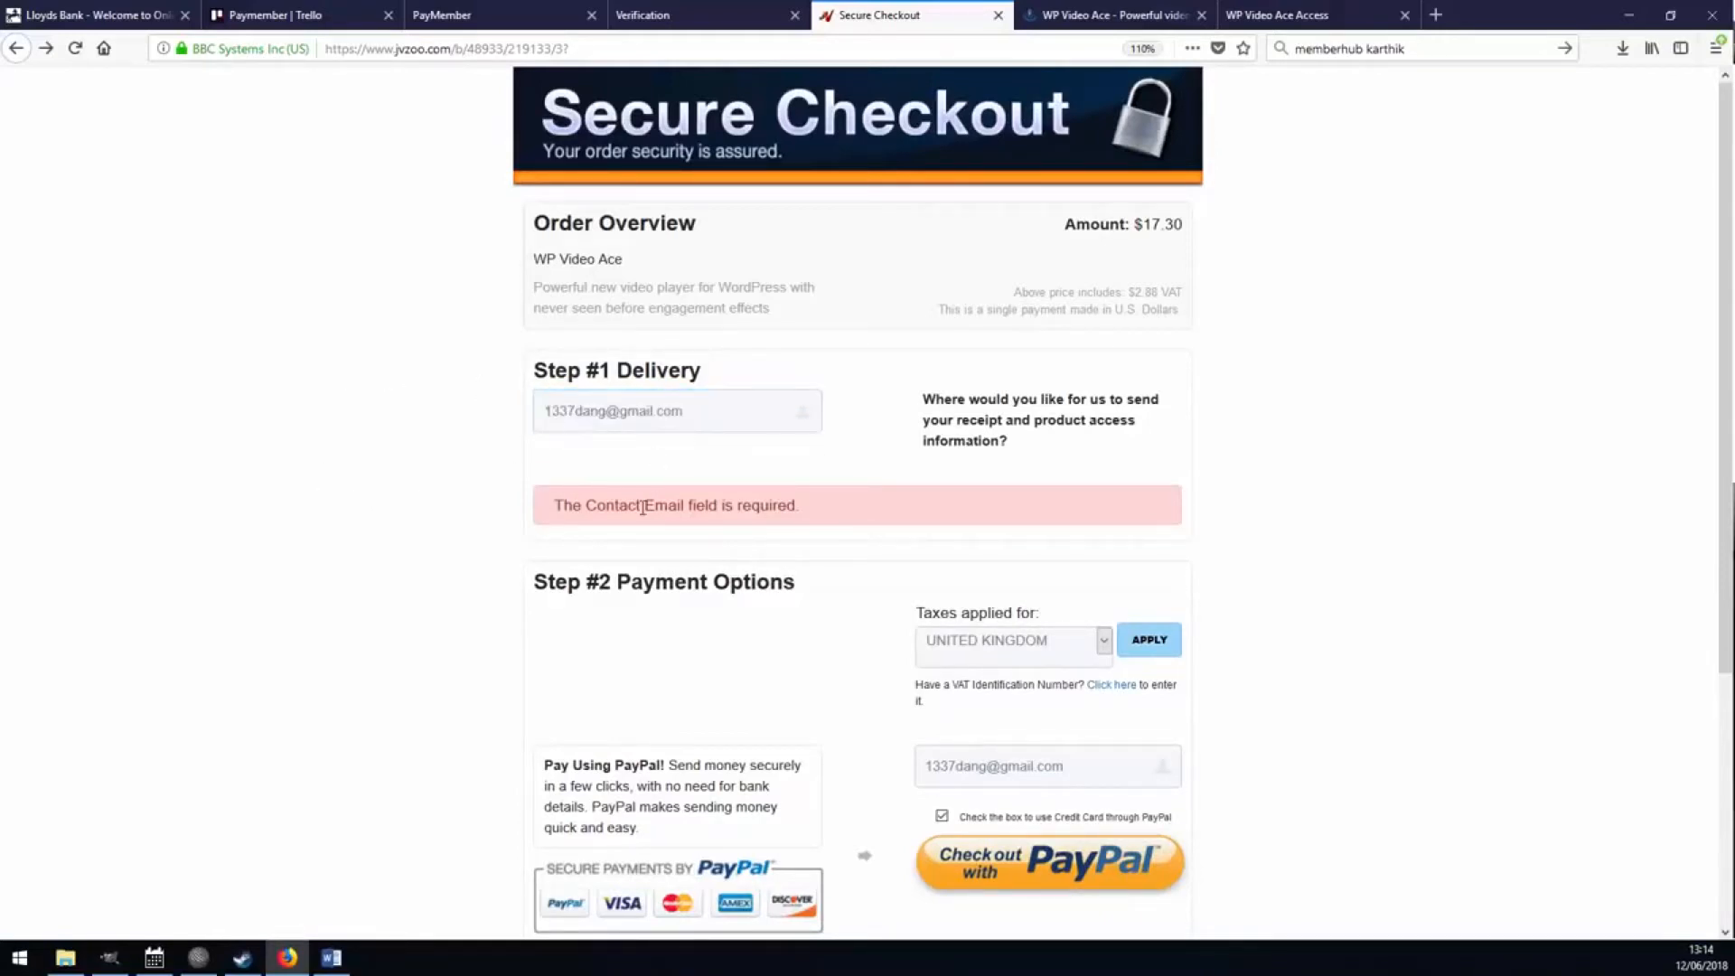
{"action": "left_click", "coordinate": [1009, 869]}
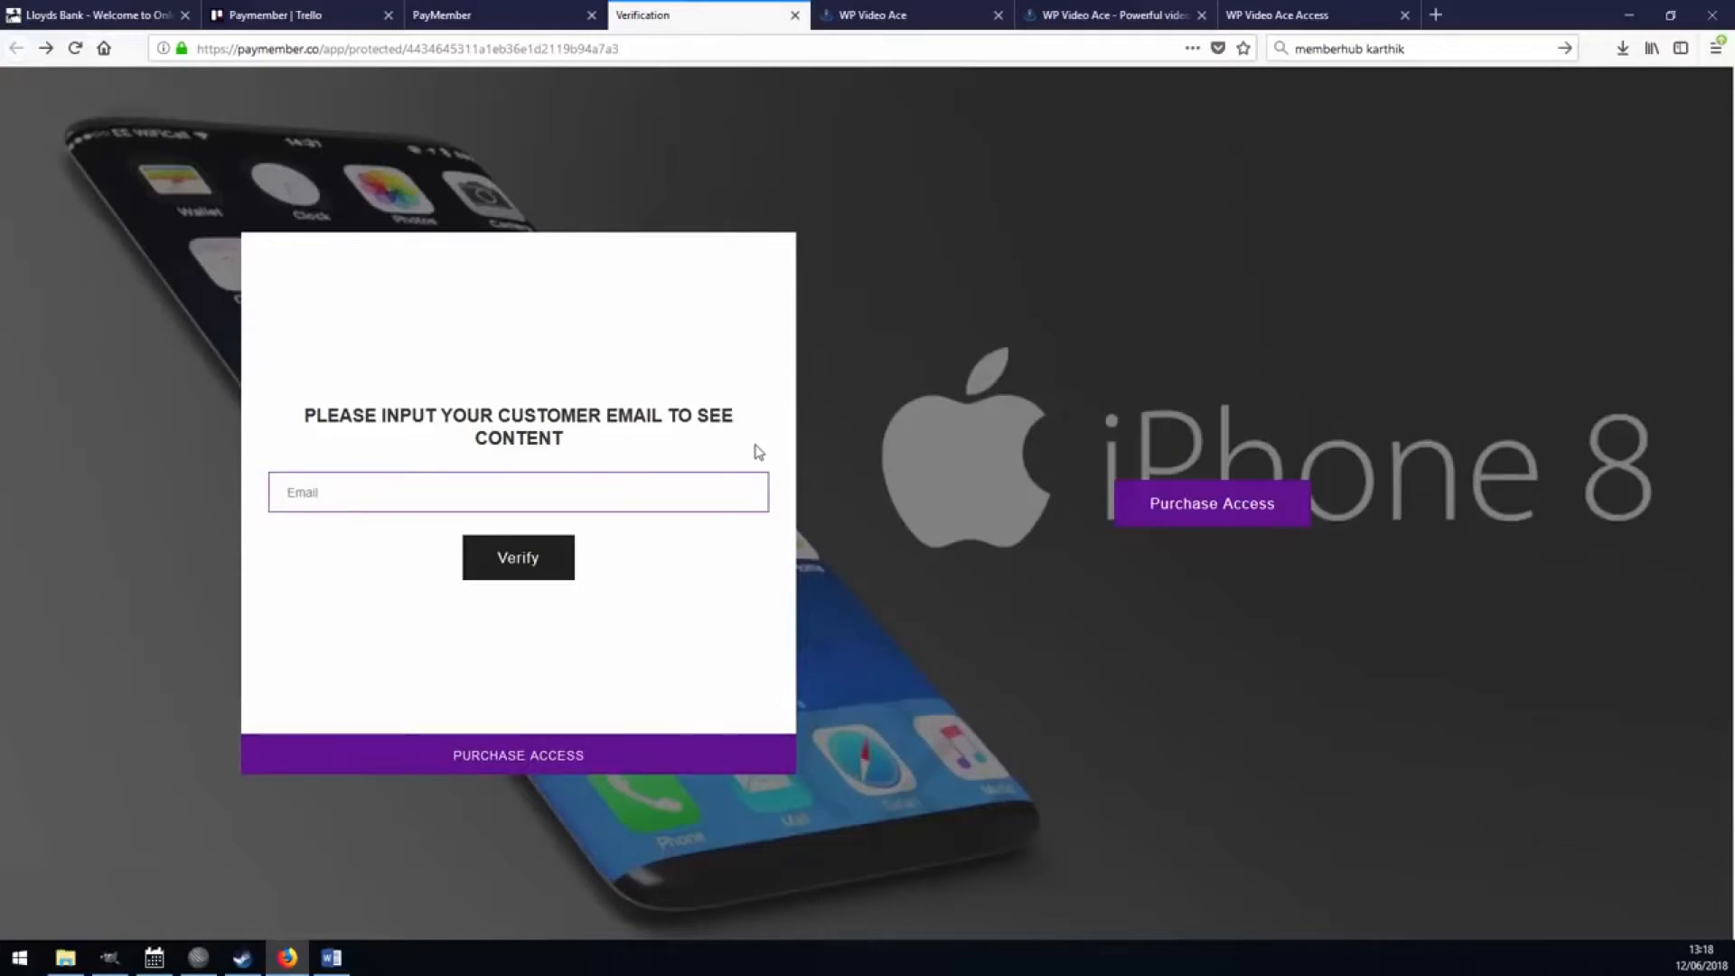
Fill in the customer's email on the protected page and verify it to enter the members area
{"action": "key", "text": "Down"}
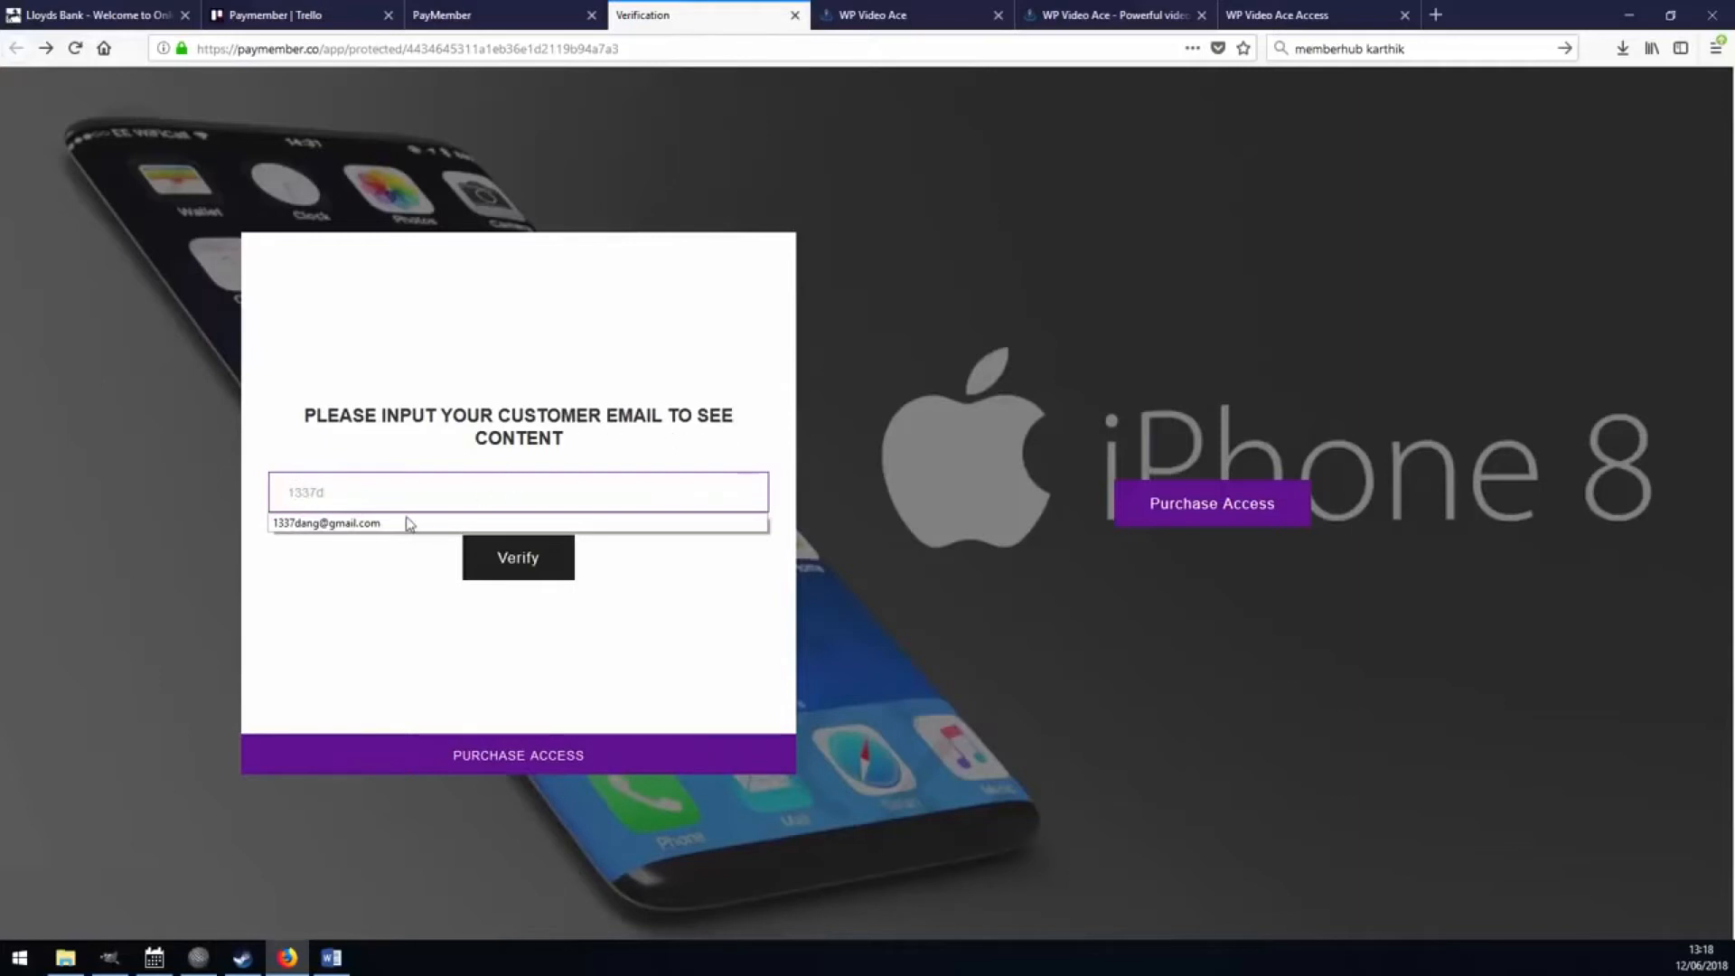
{"action": "left_click", "coordinate": [408, 522]}
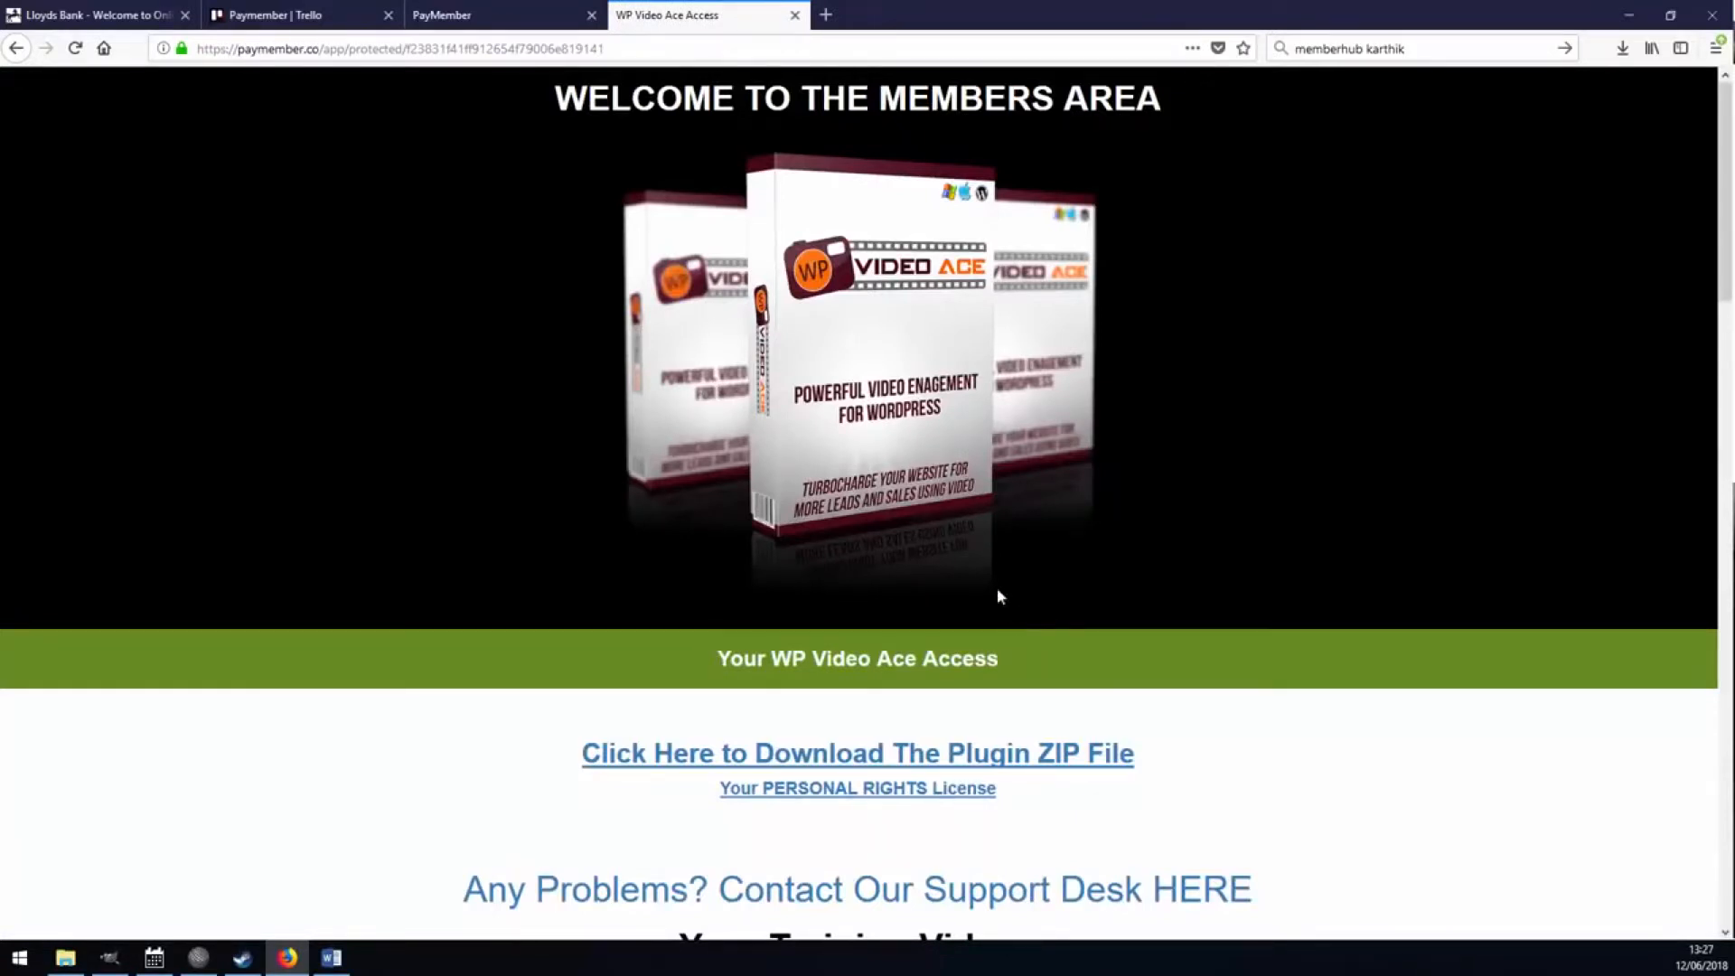
Examine the product names of the cart transactions in PayMember's transaction list
{"action": "left_click", "coordinate": [465, 16]}
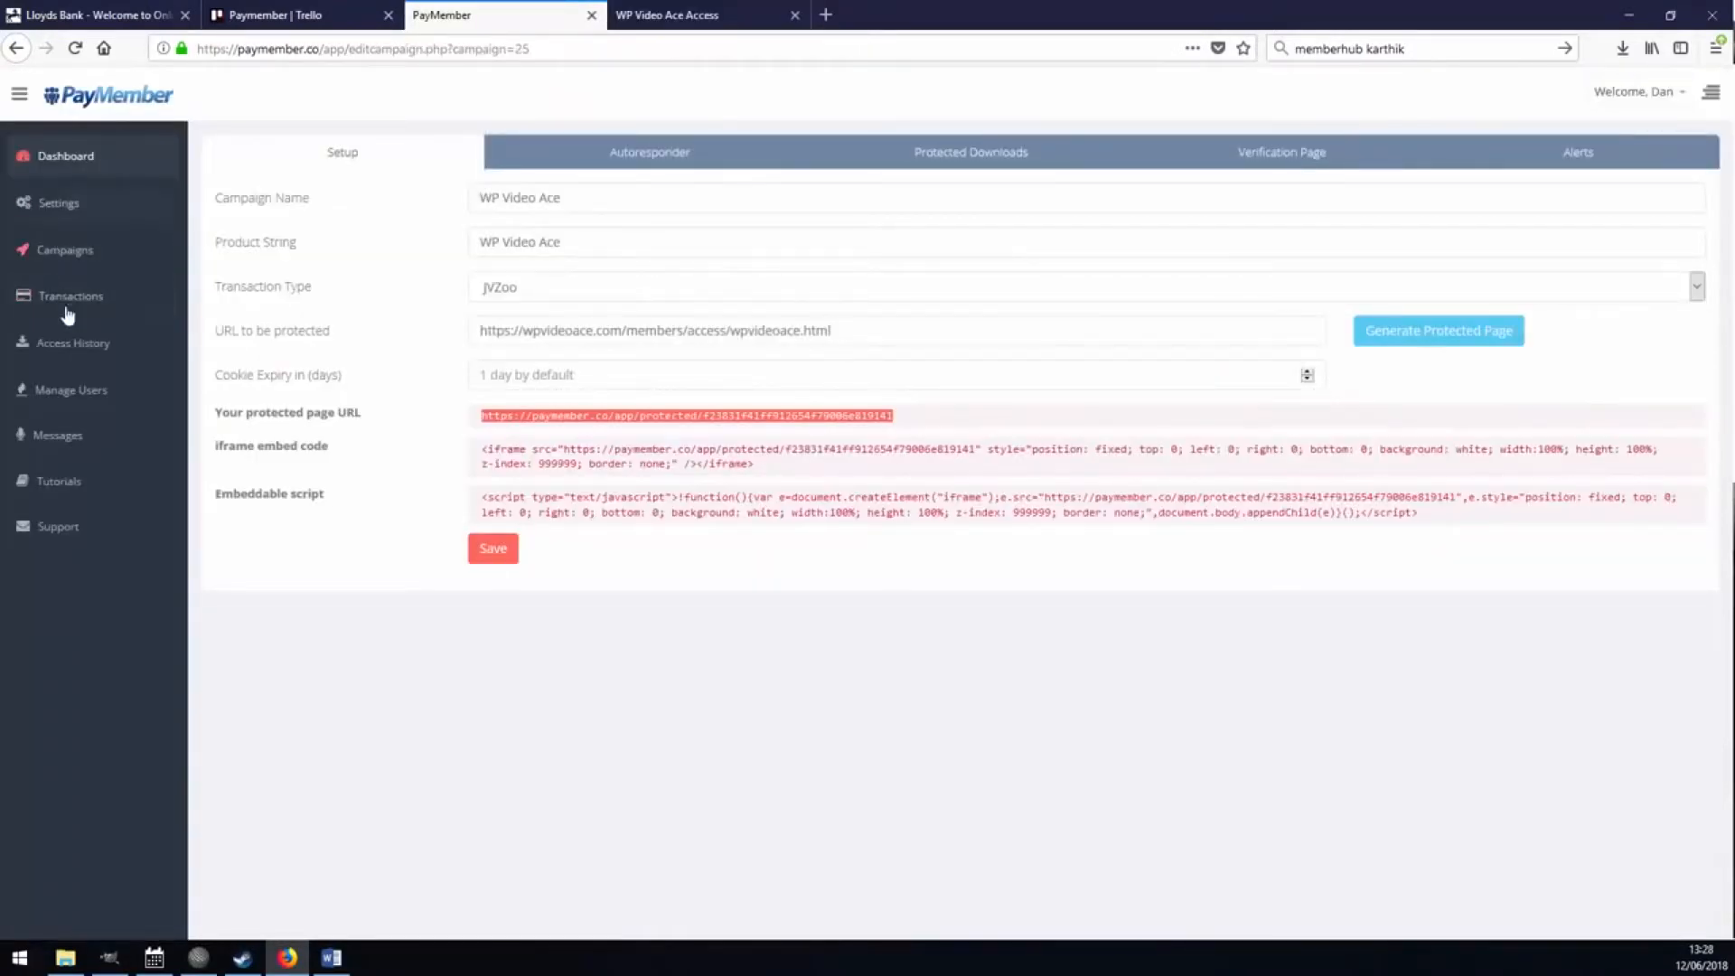
{"action": "left_click", "coordinate": [113, 307]}
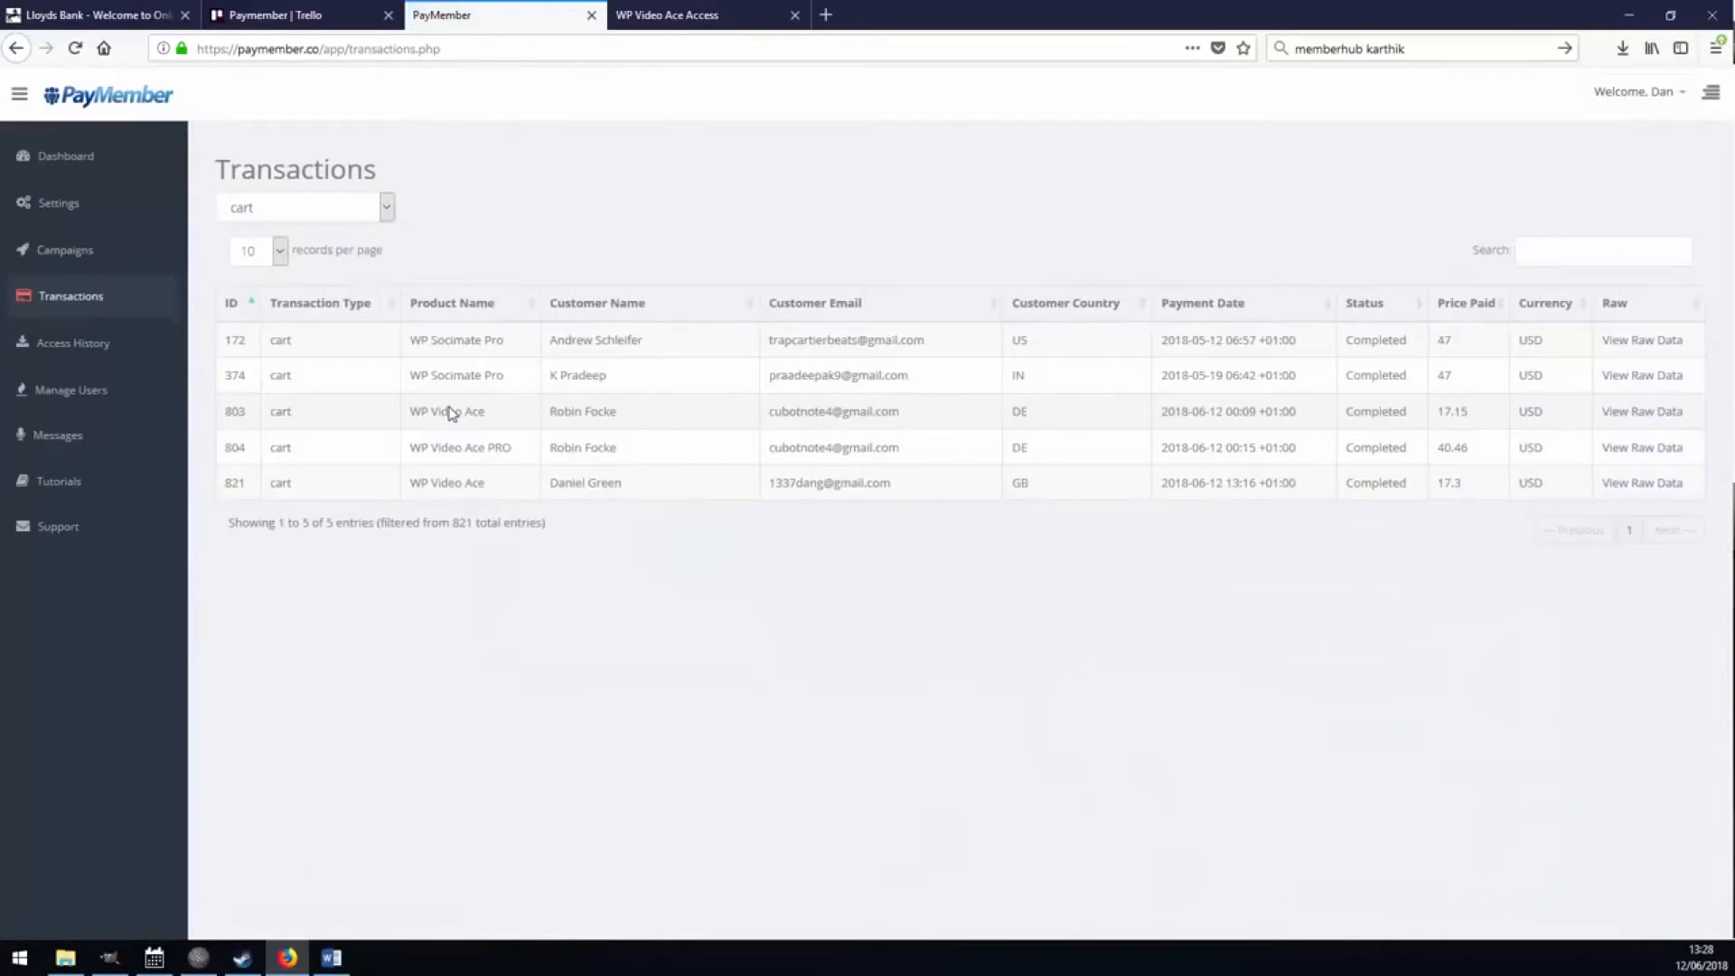
{"action": "left_click_drag", "start_coordinate": [411, 341], "coordinate": [410, 376]}
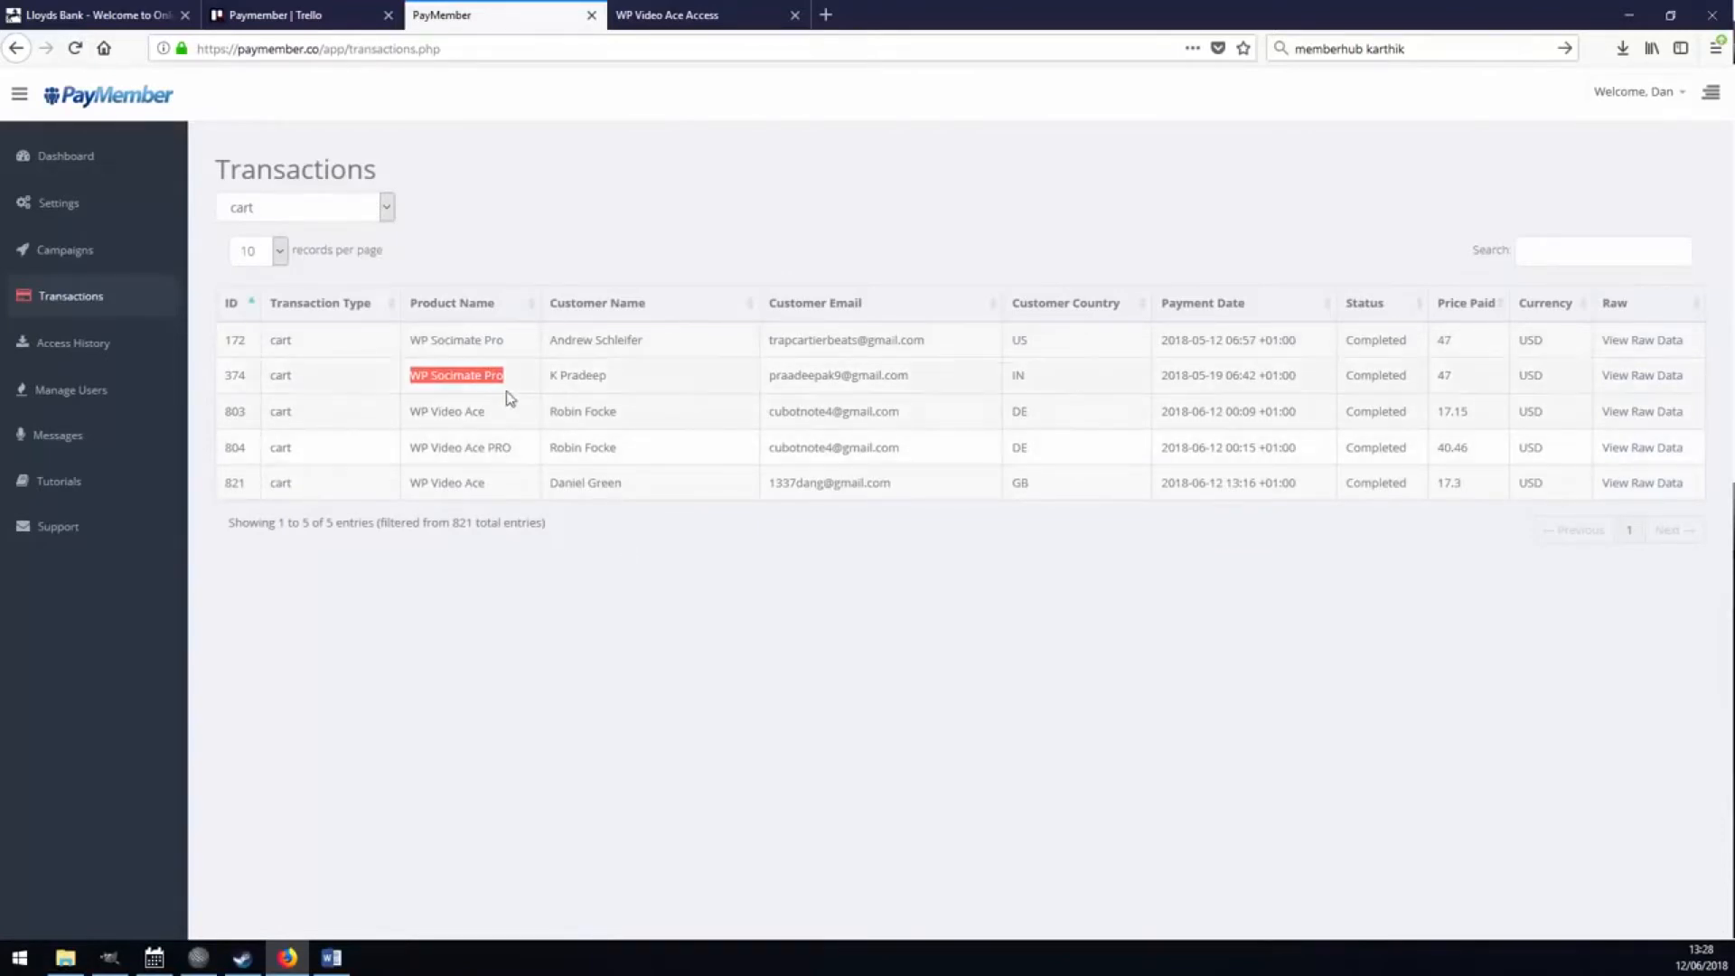
Examine the product name, customer name, email and payment details of the latest WP Video Ace transaction in the cart transactions
{"action": "left_click", "coordinate": [486, 374]}
{"action": "triple_click", "coordinate": [465, 339]}
{"action": "left_click", "coordinate": [531, 502]}
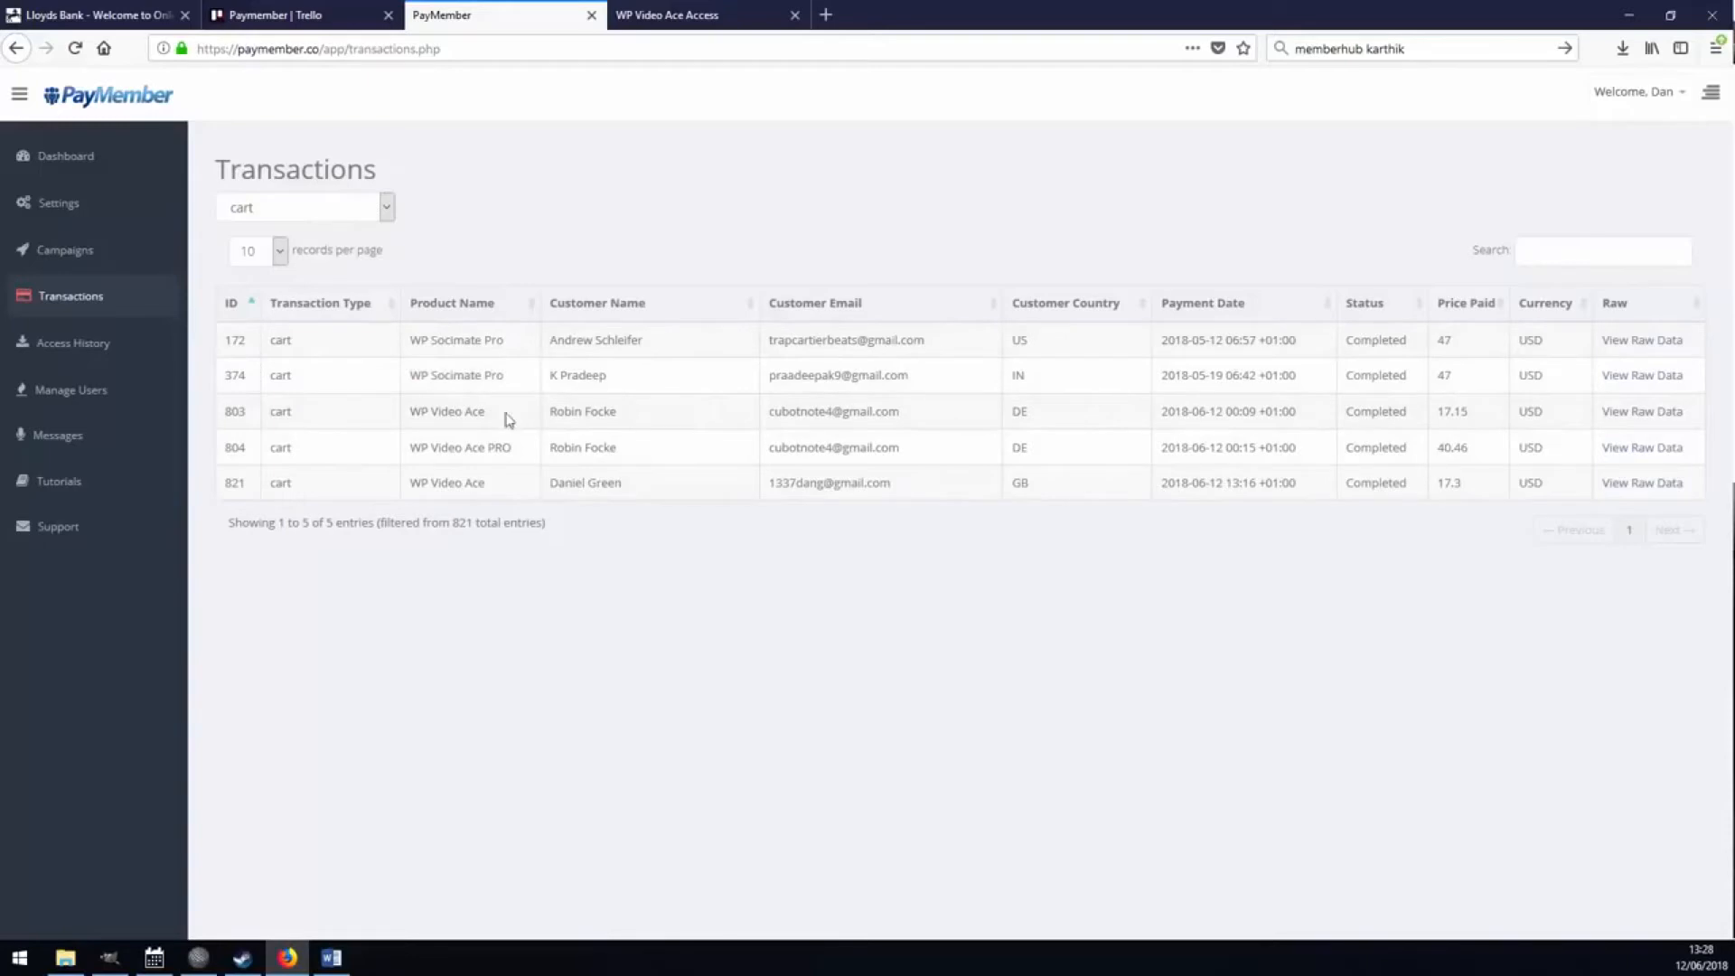
{"action": "left_click_drag", "start_coordinate": [492, 488], "coordinate": [408, 484]}
{"action": "left_click_drag", "start_coordinate": [643, 483], "coordinate": [542, 486]}
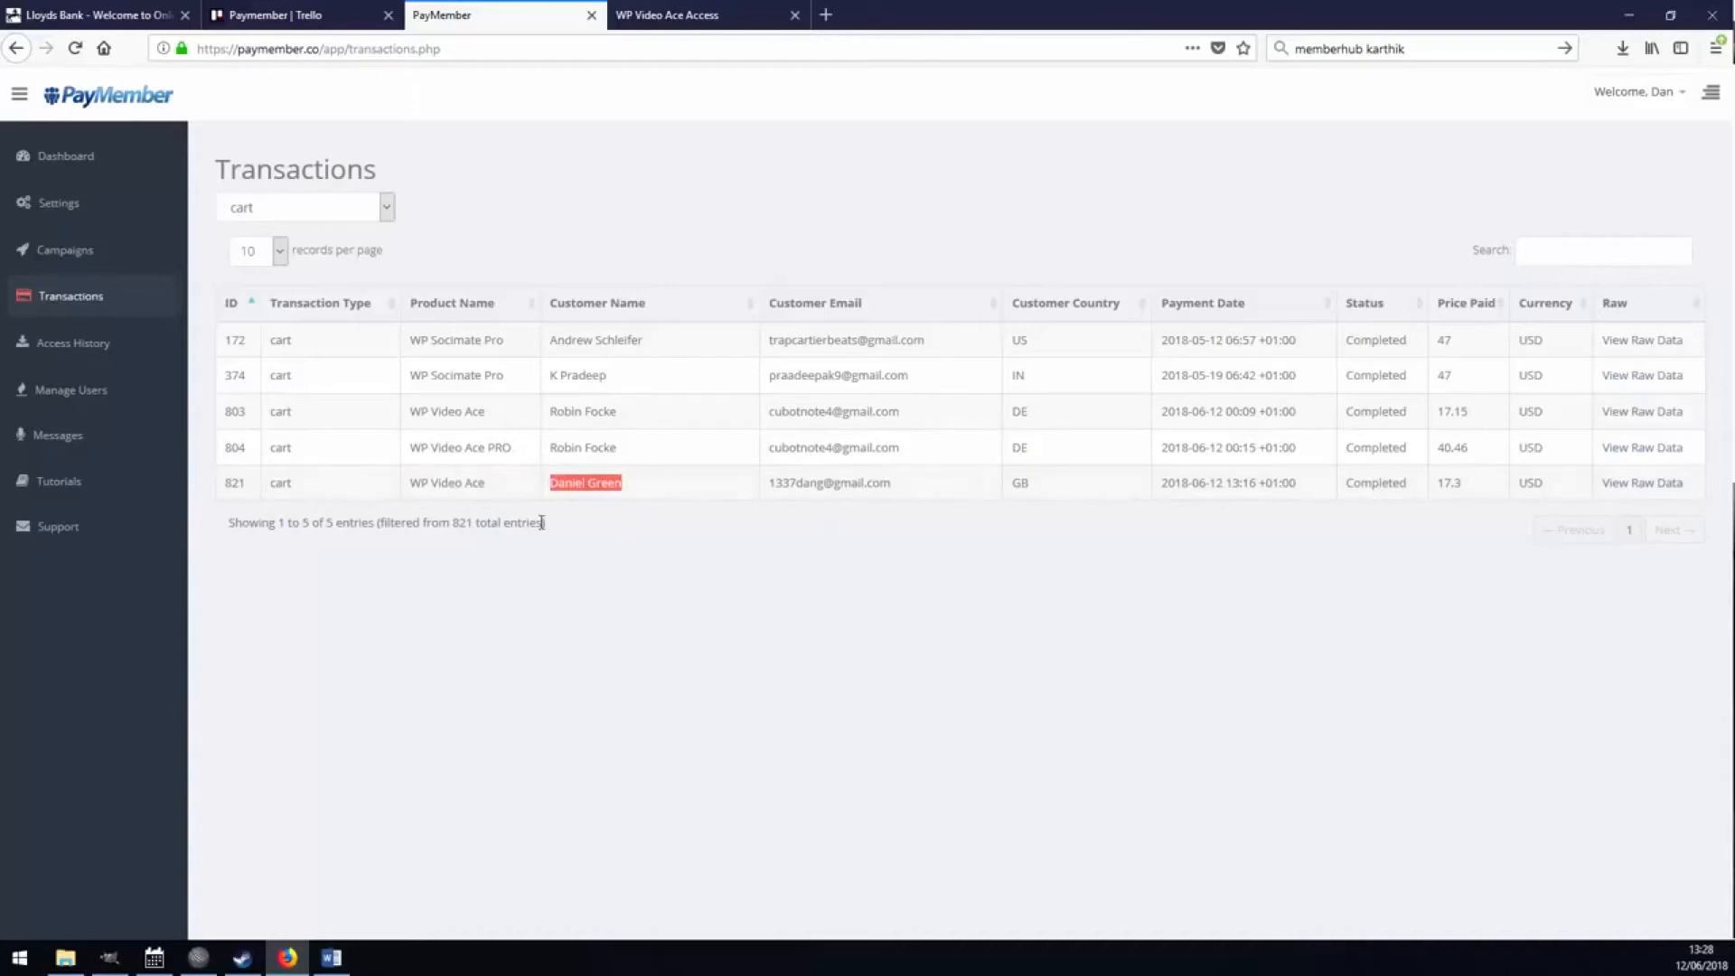
{"action": "left_click_drag", "start_coordinate": [893, 483], "coordinate": [767, 485]}
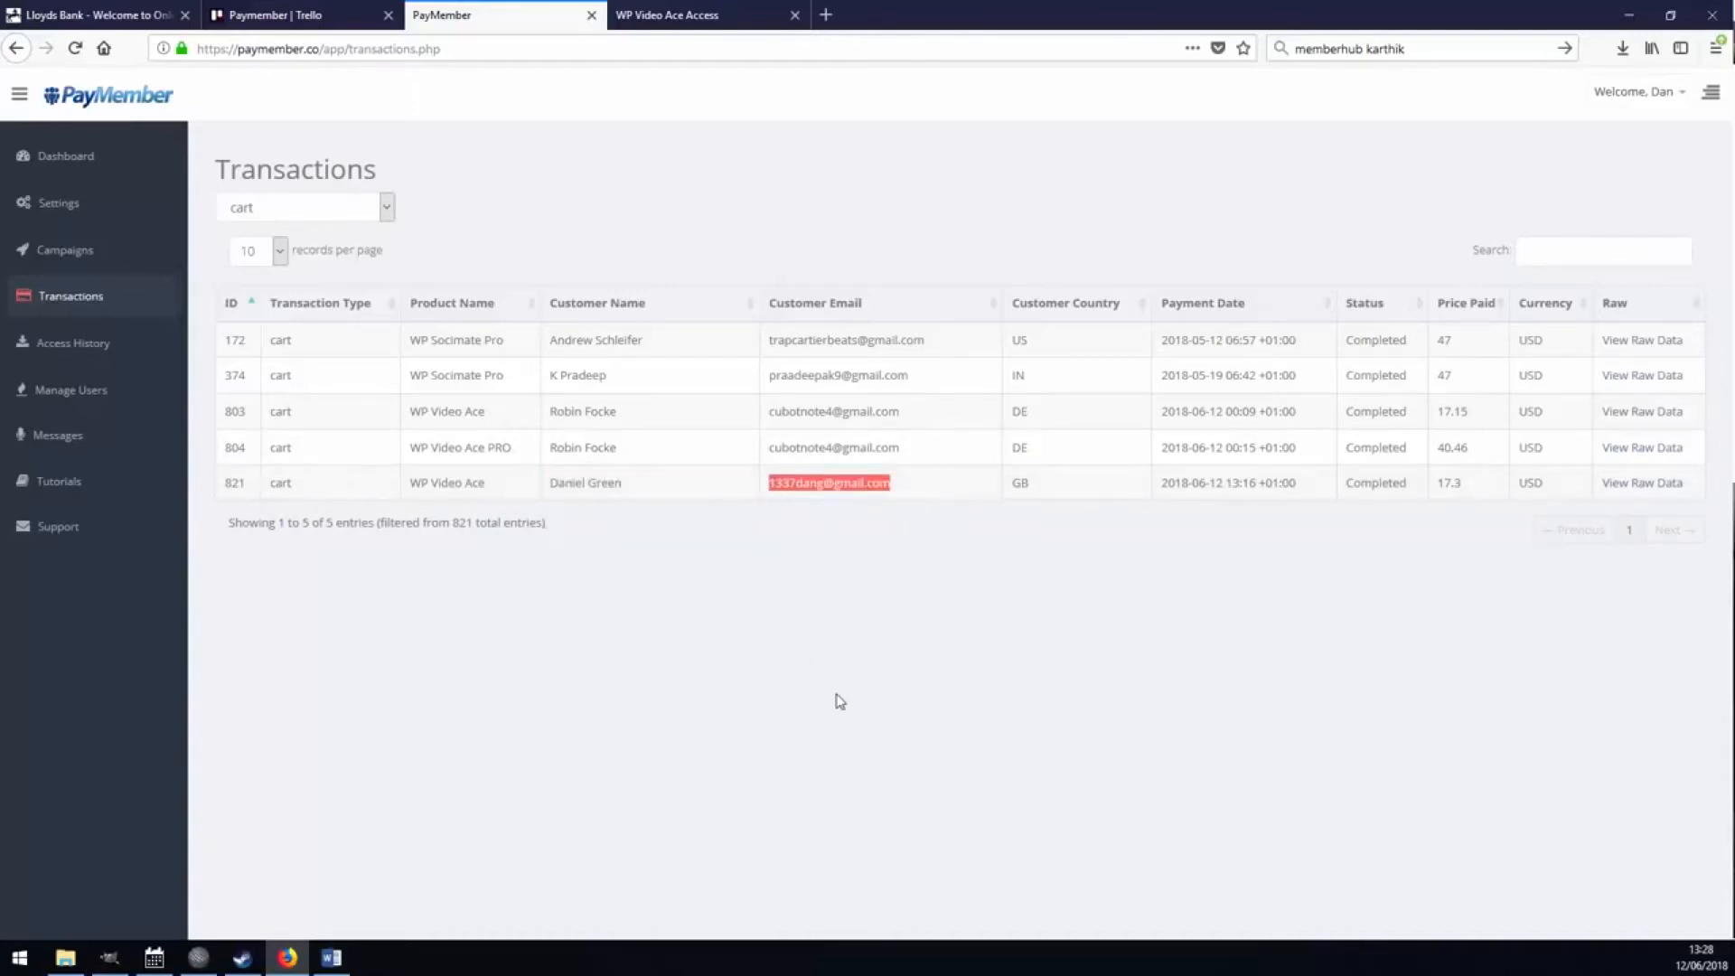
{"action": "left_click_drag", "start_coordinate": [380, 483], "coordinate": [1411, 517]}
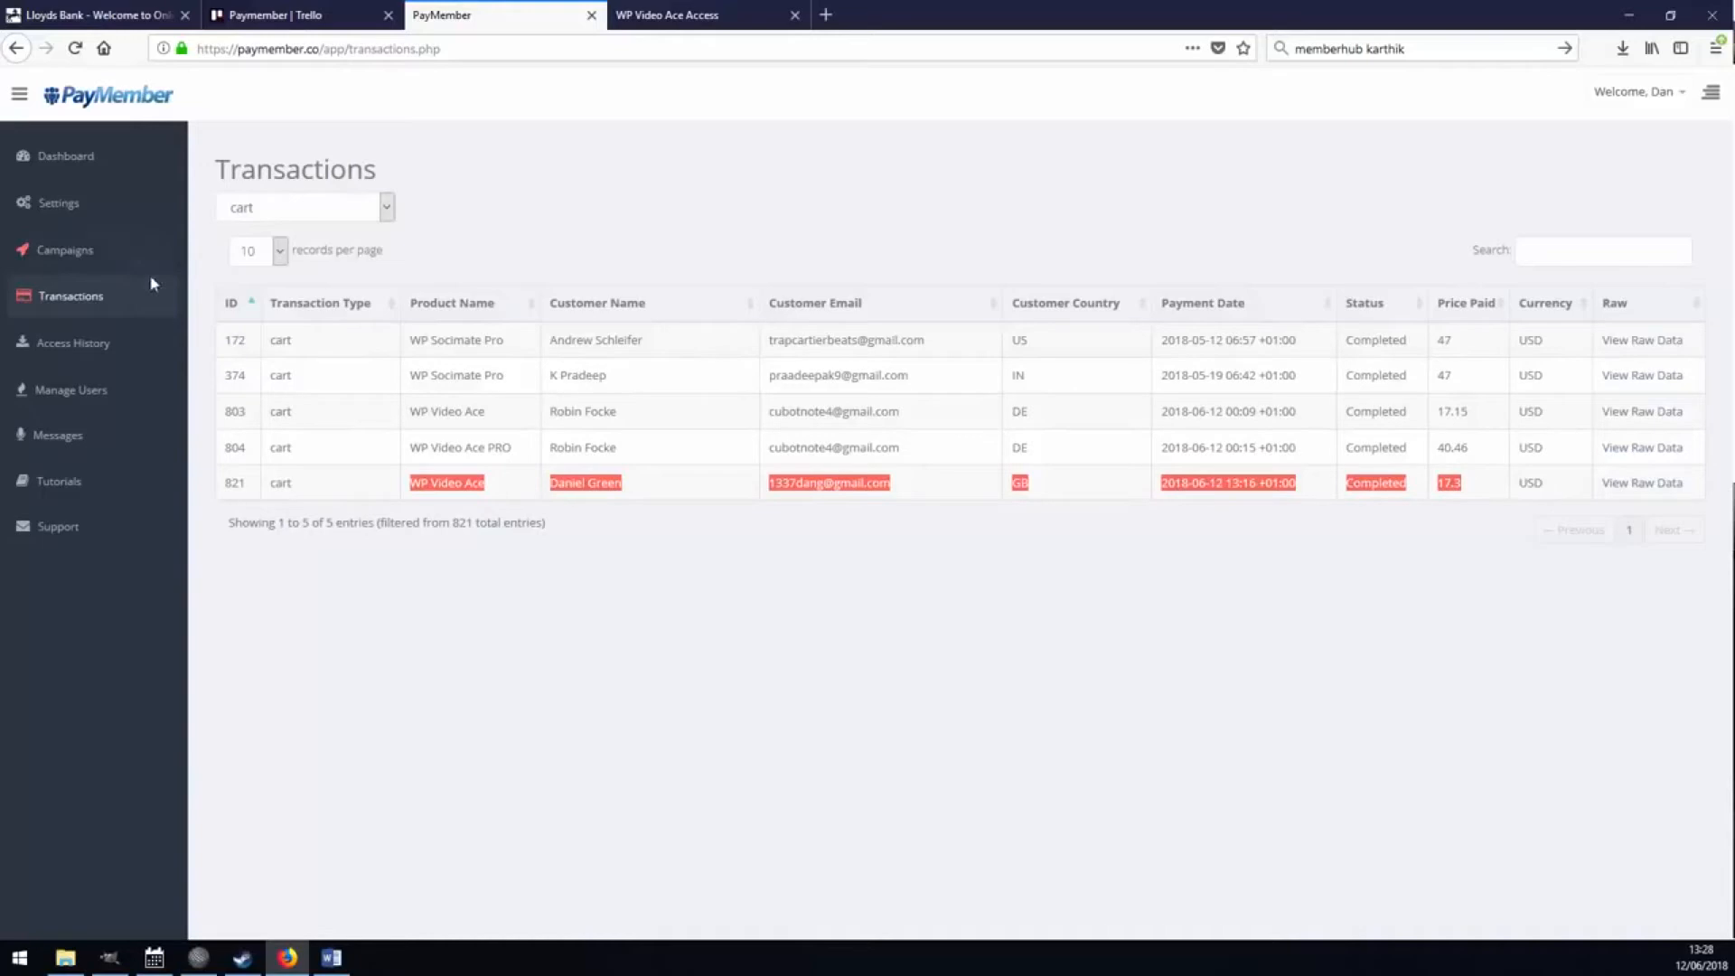
{"action": "left_click", "coordinate": [490, 493]}
{"action": "left_click_drag", "start_coordinate": [490, 493], "coordinate": [411, 497]}
Compare the product string in the WP Video Ace campaign's setup with the product name in the transaction list
{"action": "left_click", "coordinate": [63, 249]}
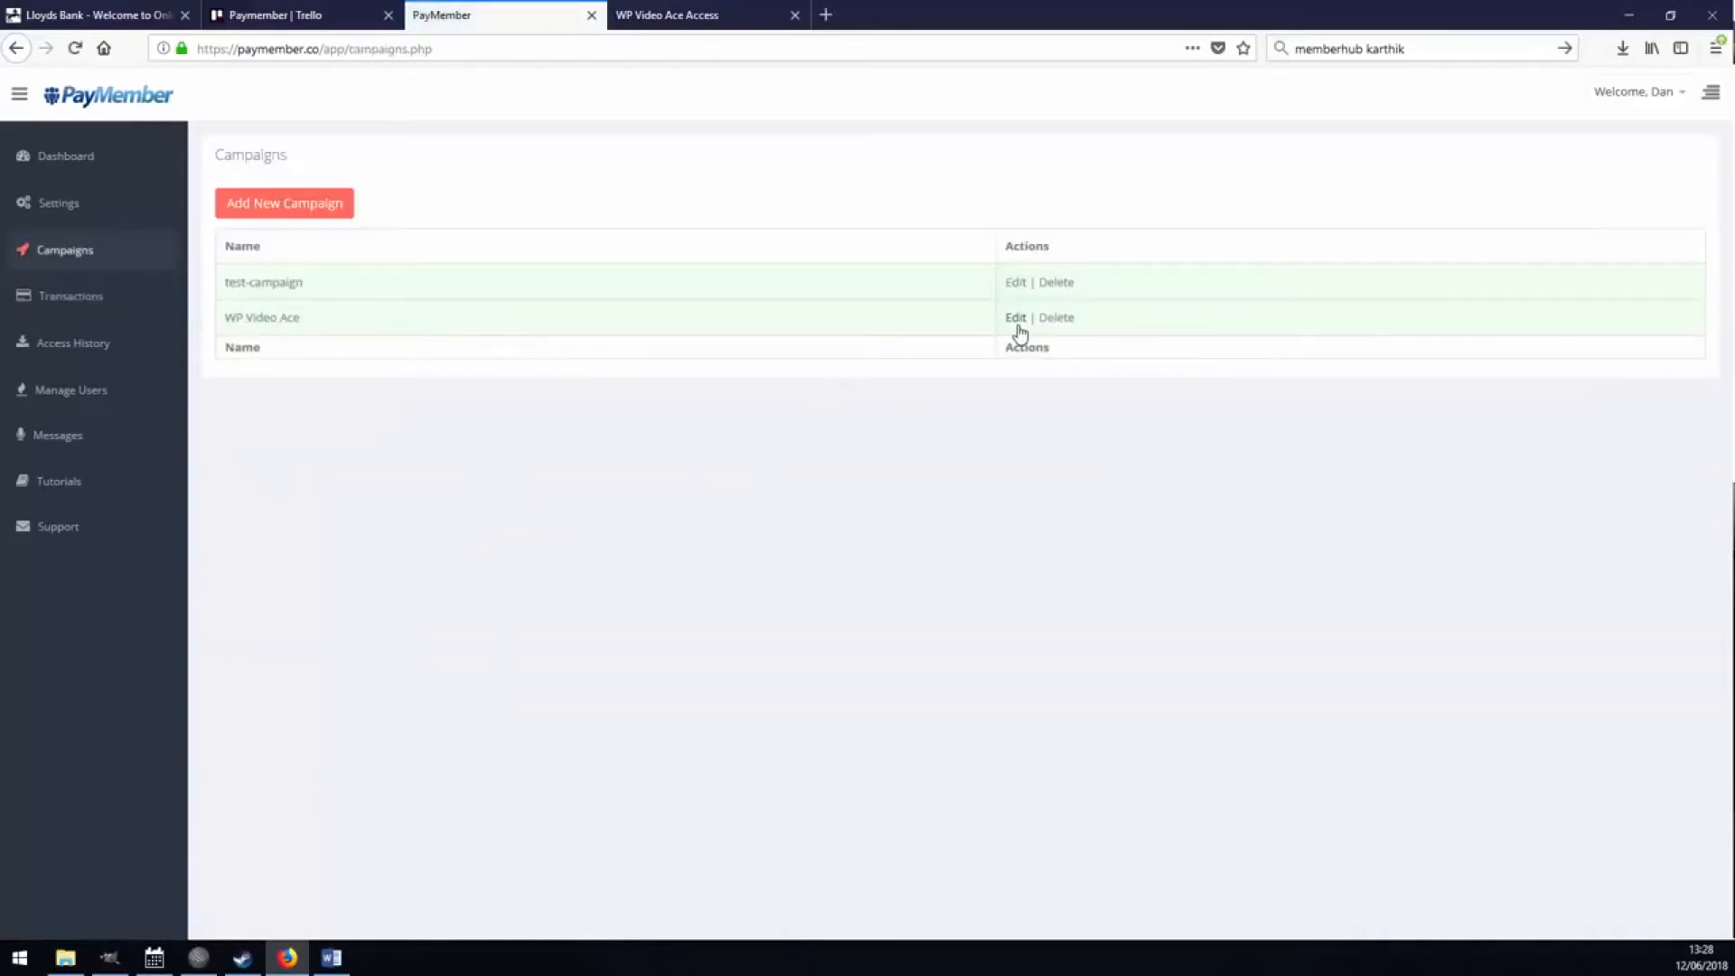
{"action": "left_click", "coordinate": [1006, 325]}
{"action": "left_click_drag", "start_coordinate": [584, 237], "coordinate": [401, 242]}
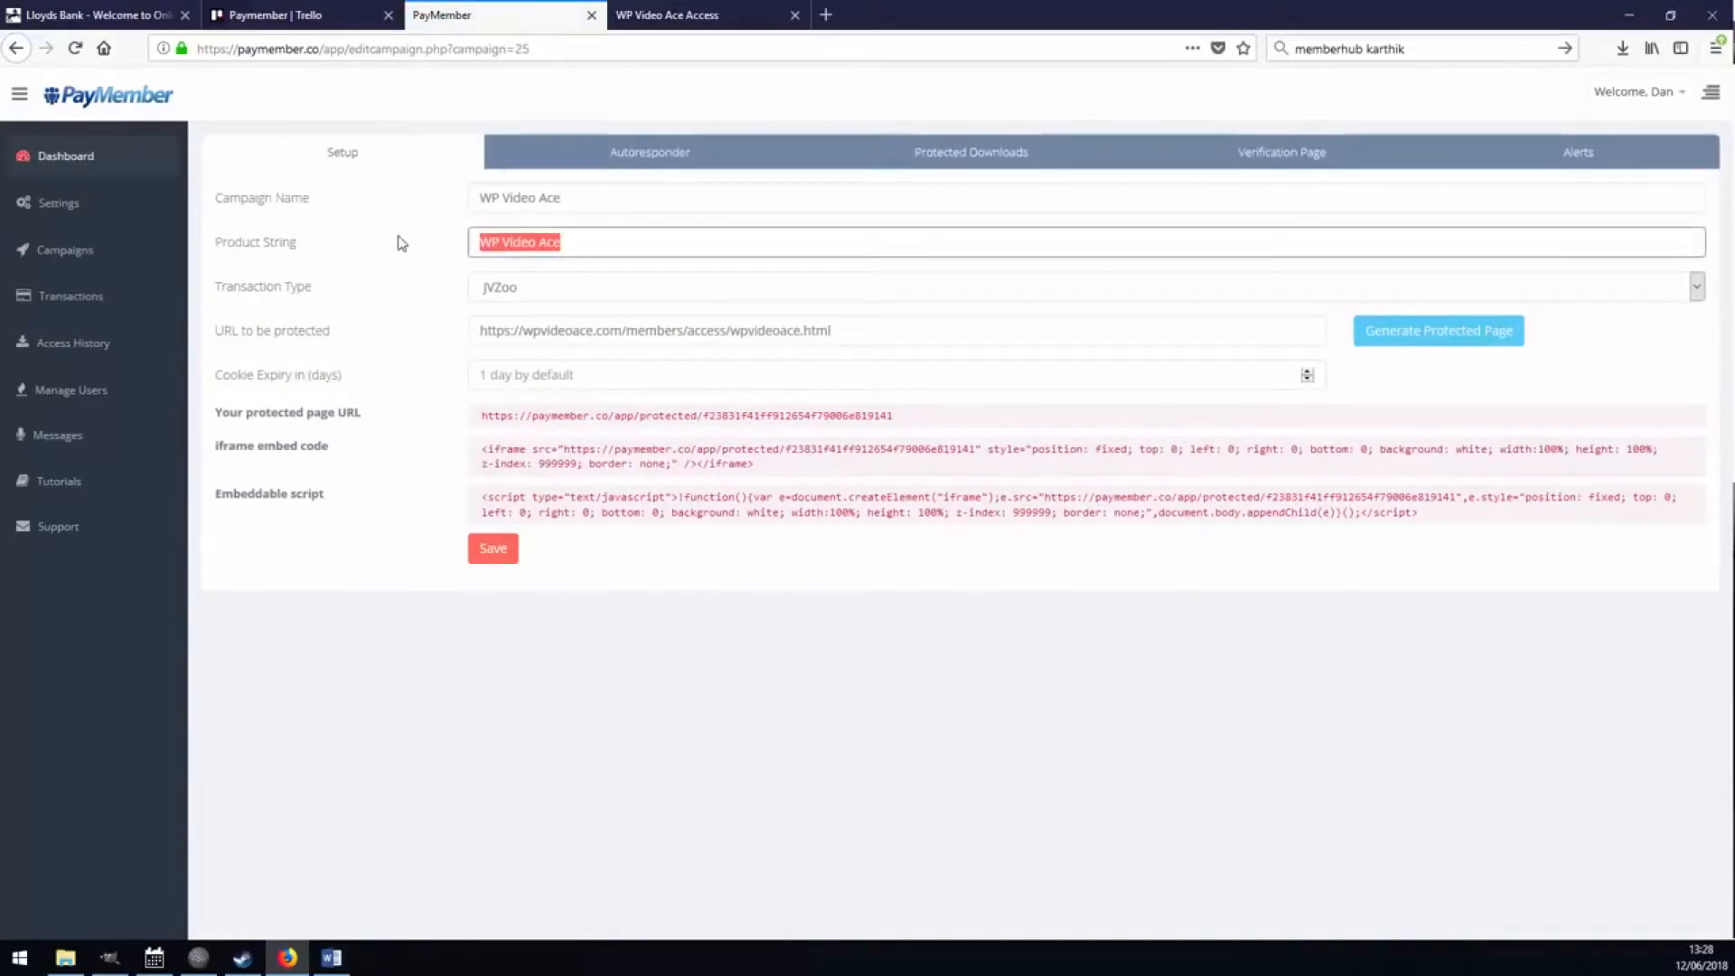
{"action": "left_click", "coordinate": [49, 295]}
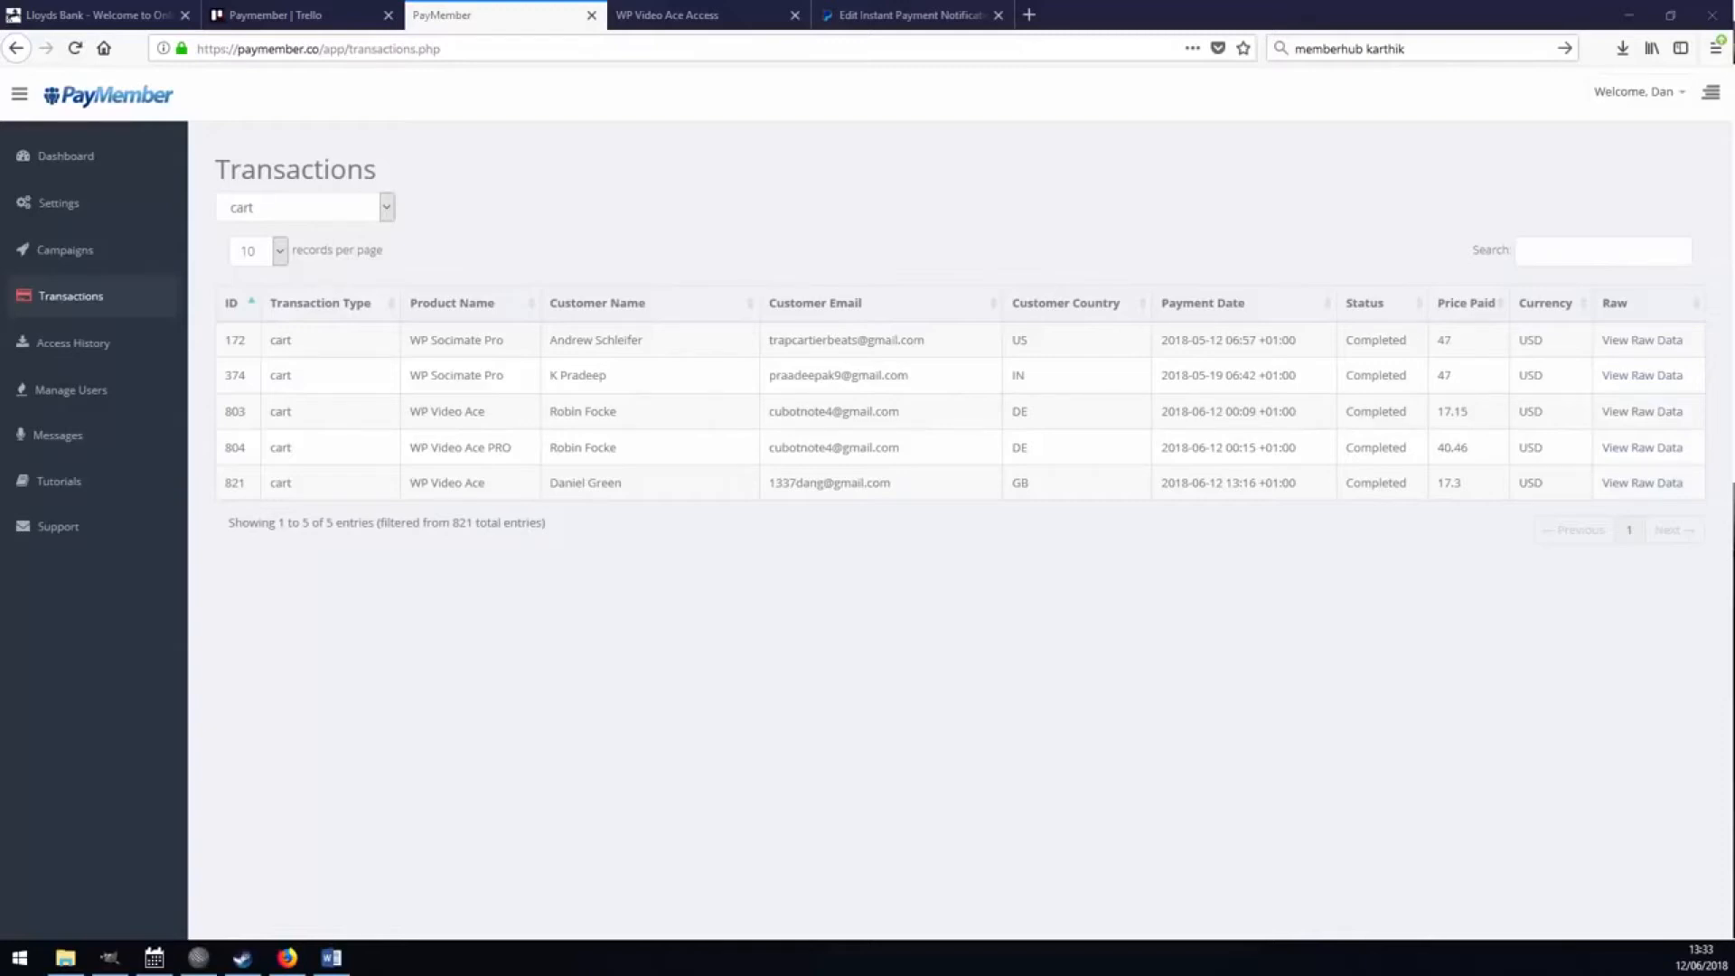
Copy the PayPal IPN listener URL from PayMember's PayPal integration settings
{"action": "left_click", "coordinate": [51, 201]}
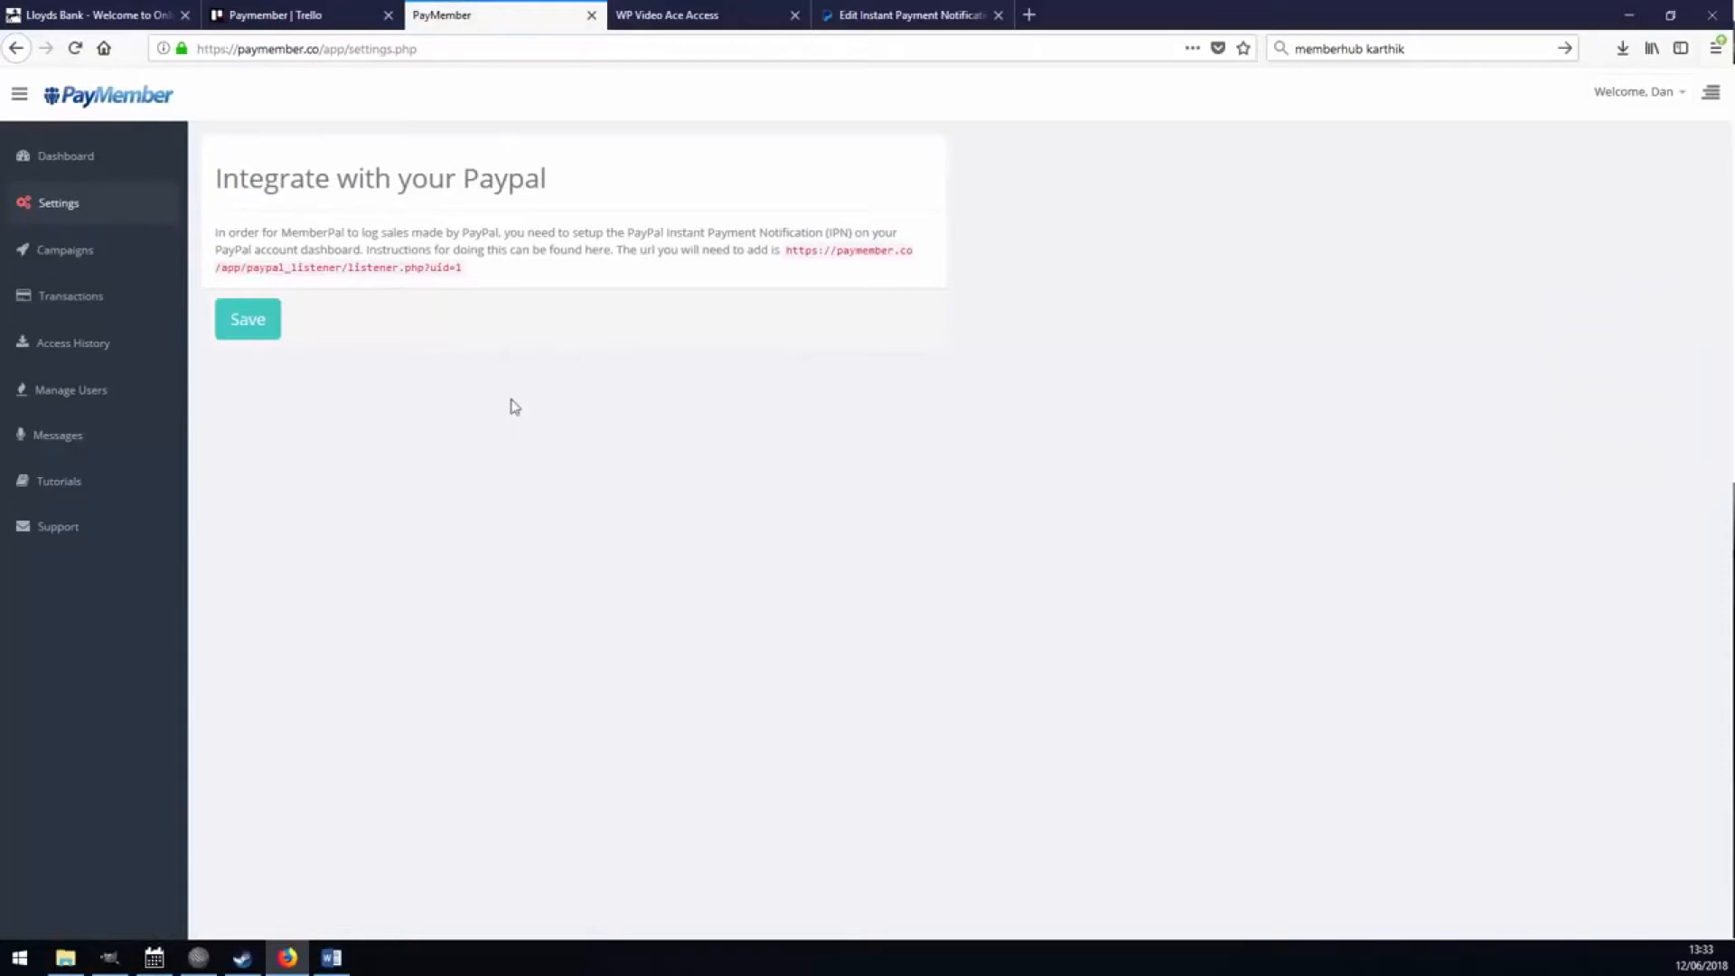
{"action": "mouse_move", "coordinate": [786, 251]}
{"action": "left_mouse_down"}
{"action": "mouse_move", "coordinate": [465, 268]}
{"action": "mouse_move", "coordinate": [786, 251]}
{"action": "left_mouse_up"}
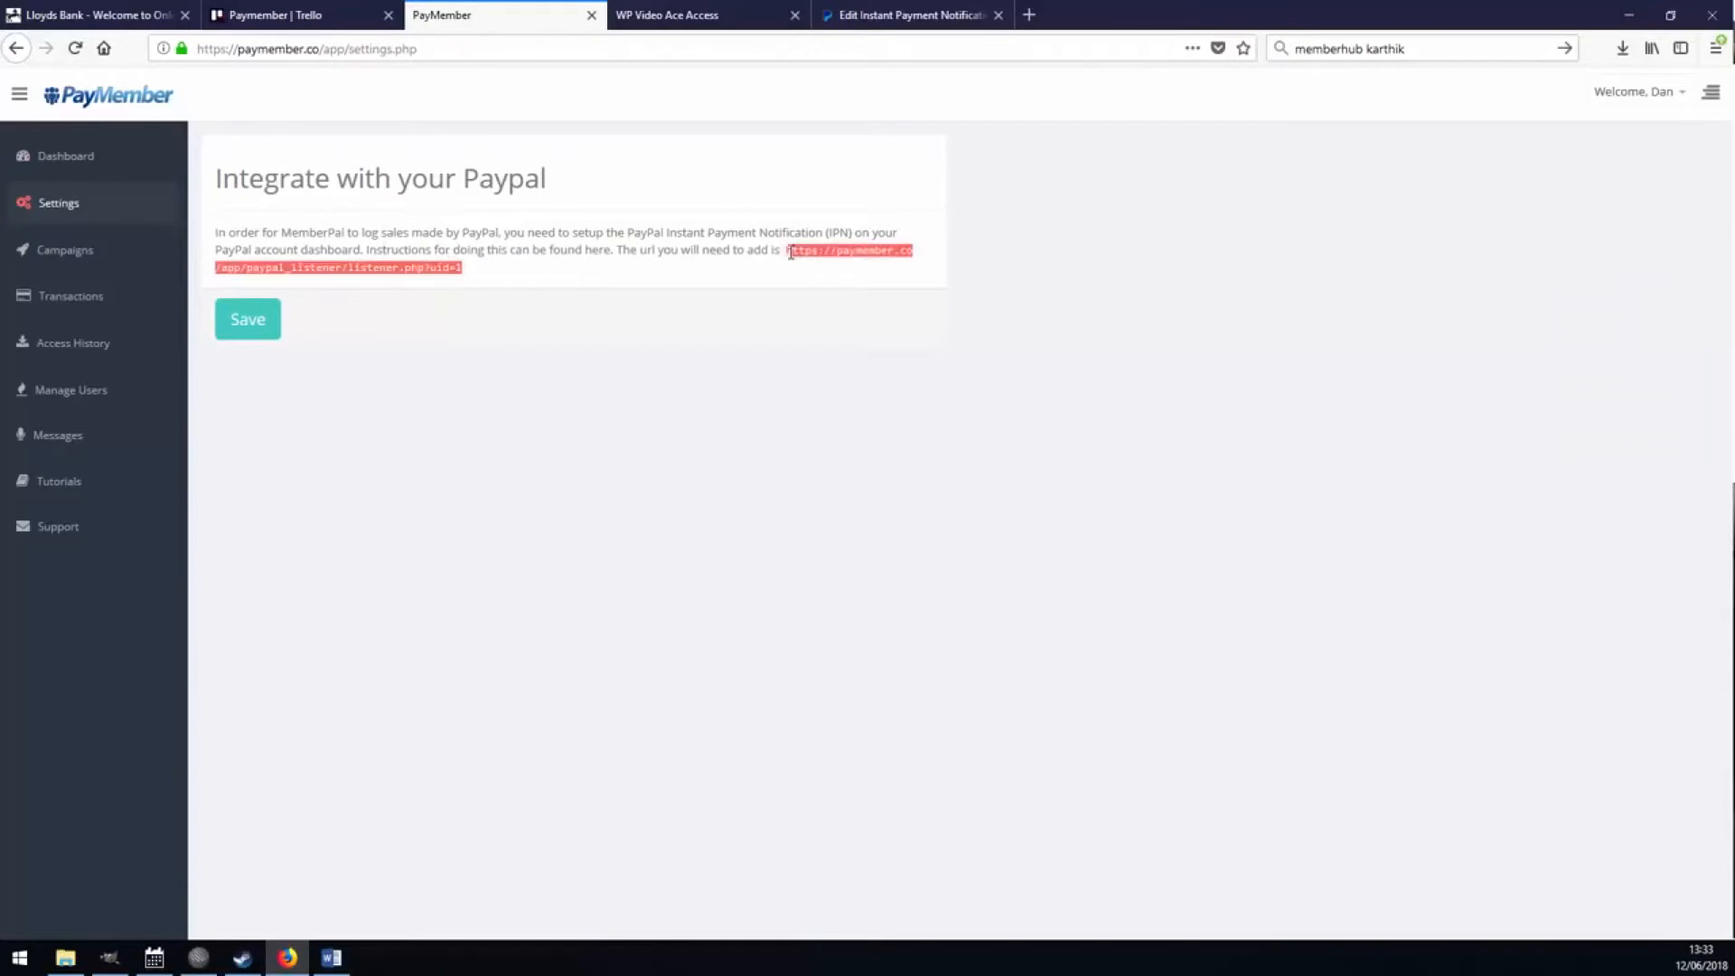
{"action": "right_click", "coordinate": [793, 256]}
{"action": "left_click", "coordinate": [887, 392]}
{"action": "left_click", "coordinate": [908, 15]}
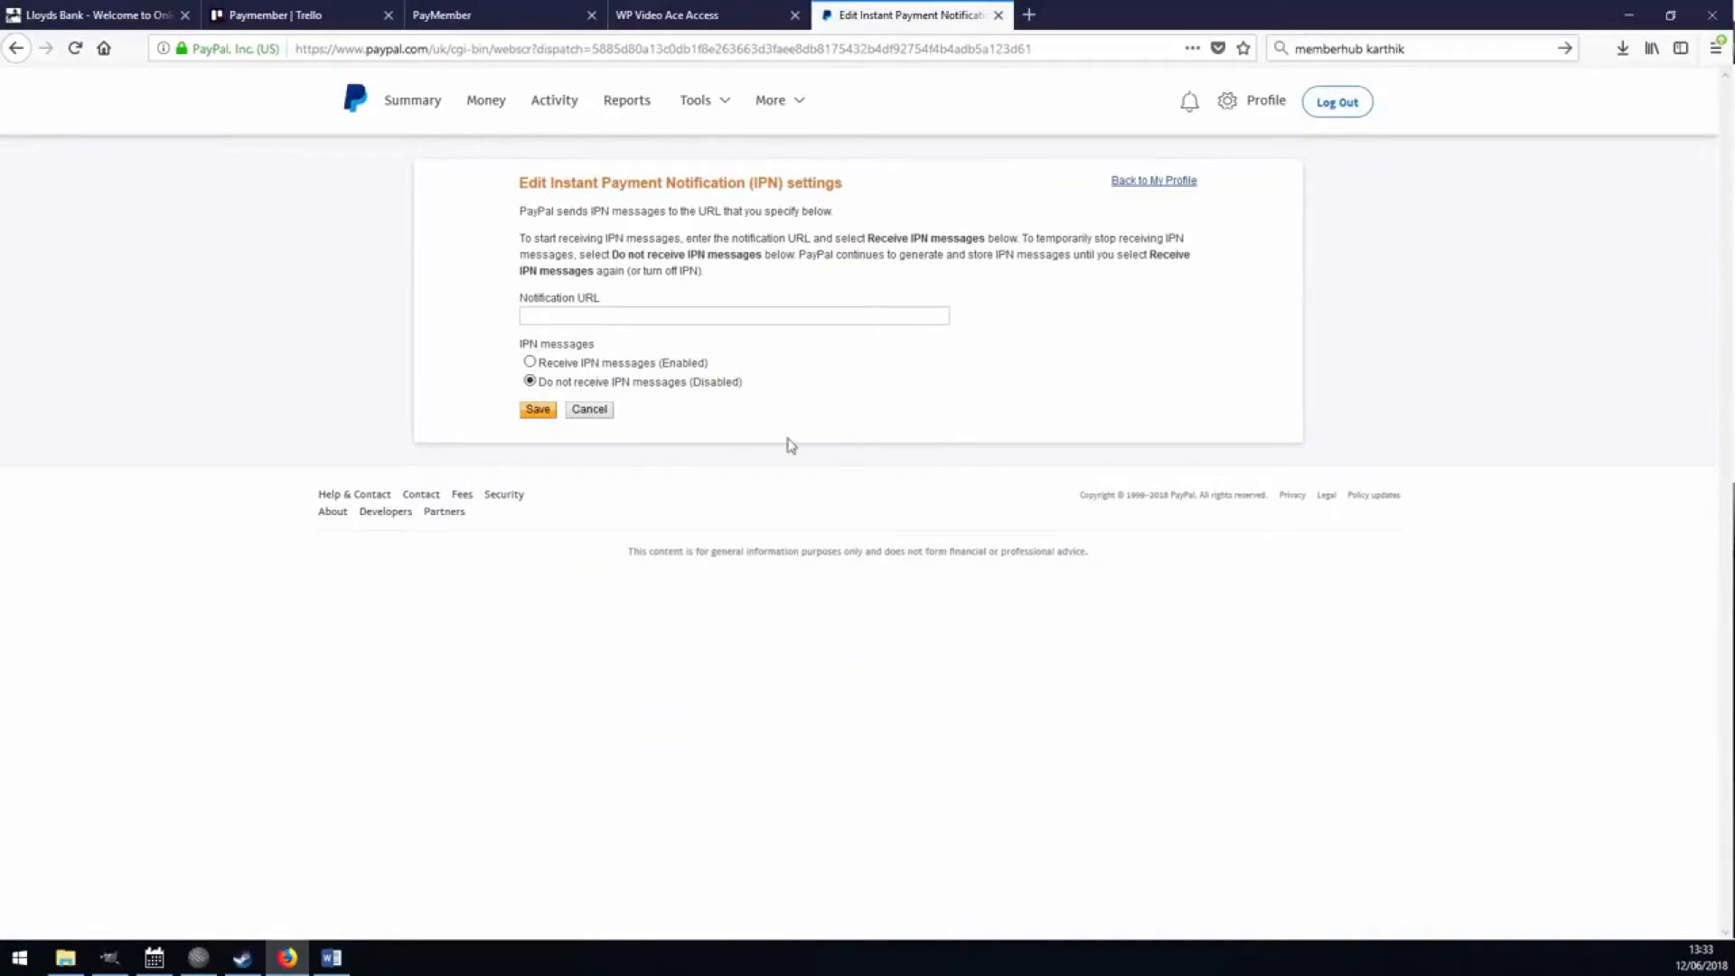
{"action": "right_click", "coordinate": [624, 315]}
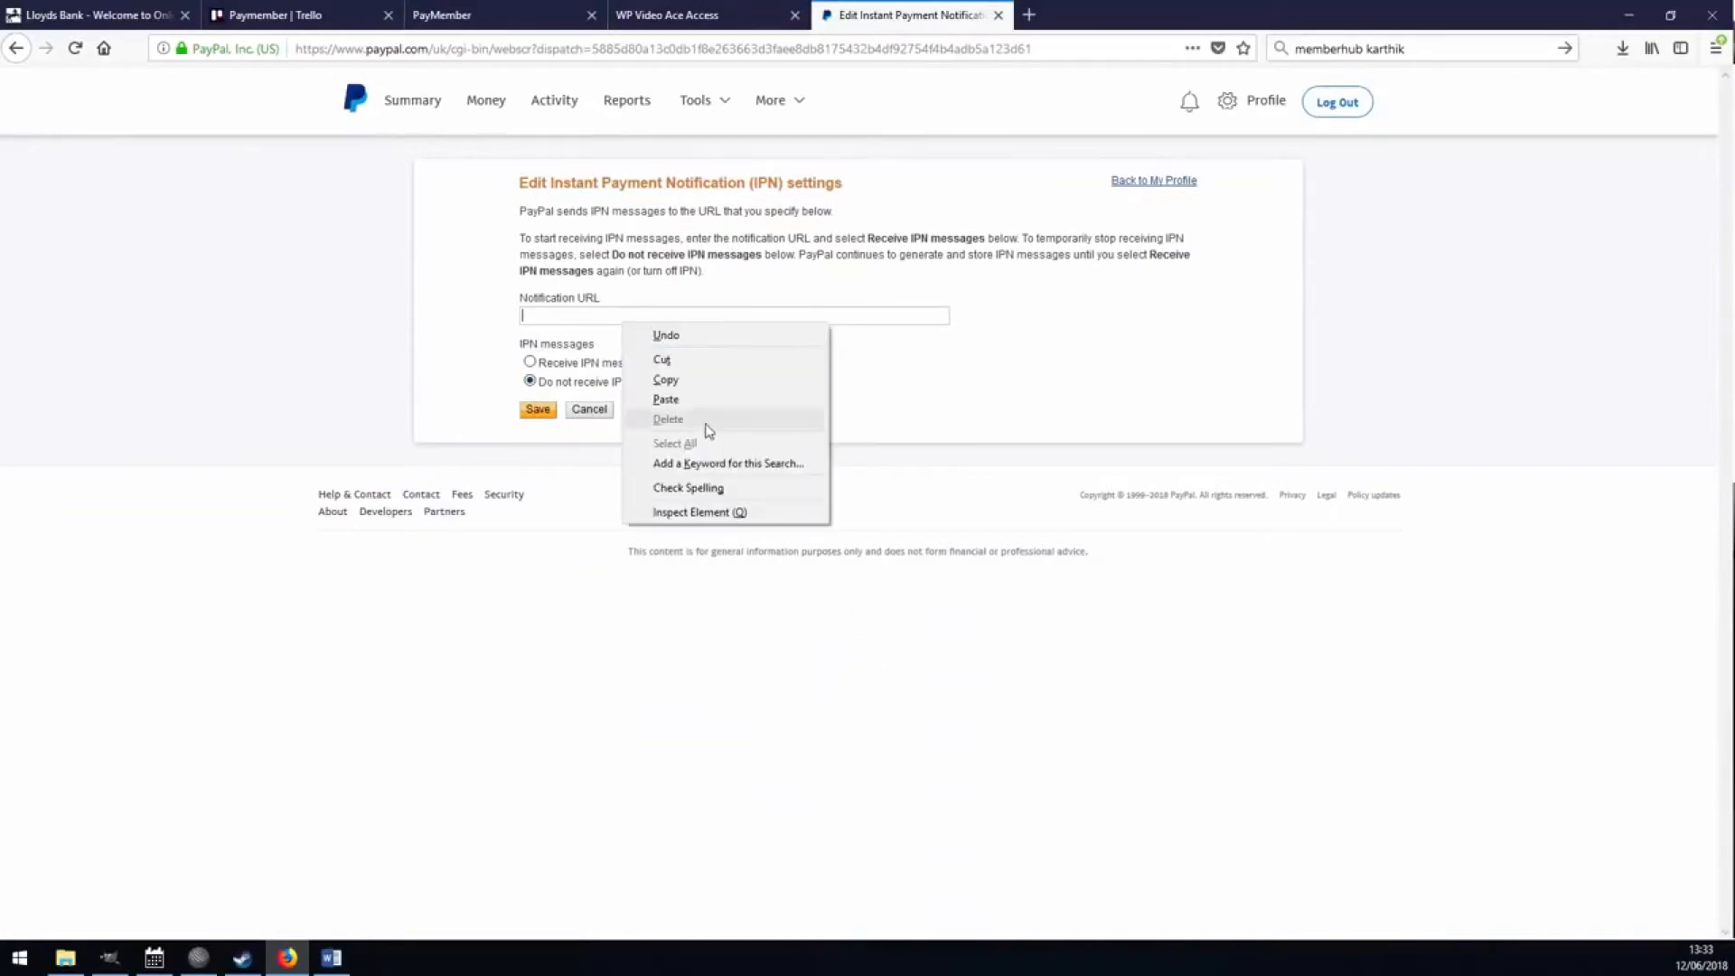
{"action": "left_click", "coordinate": [697, 404]}
{"action": "left_click", "coordinate": [530, 362]}
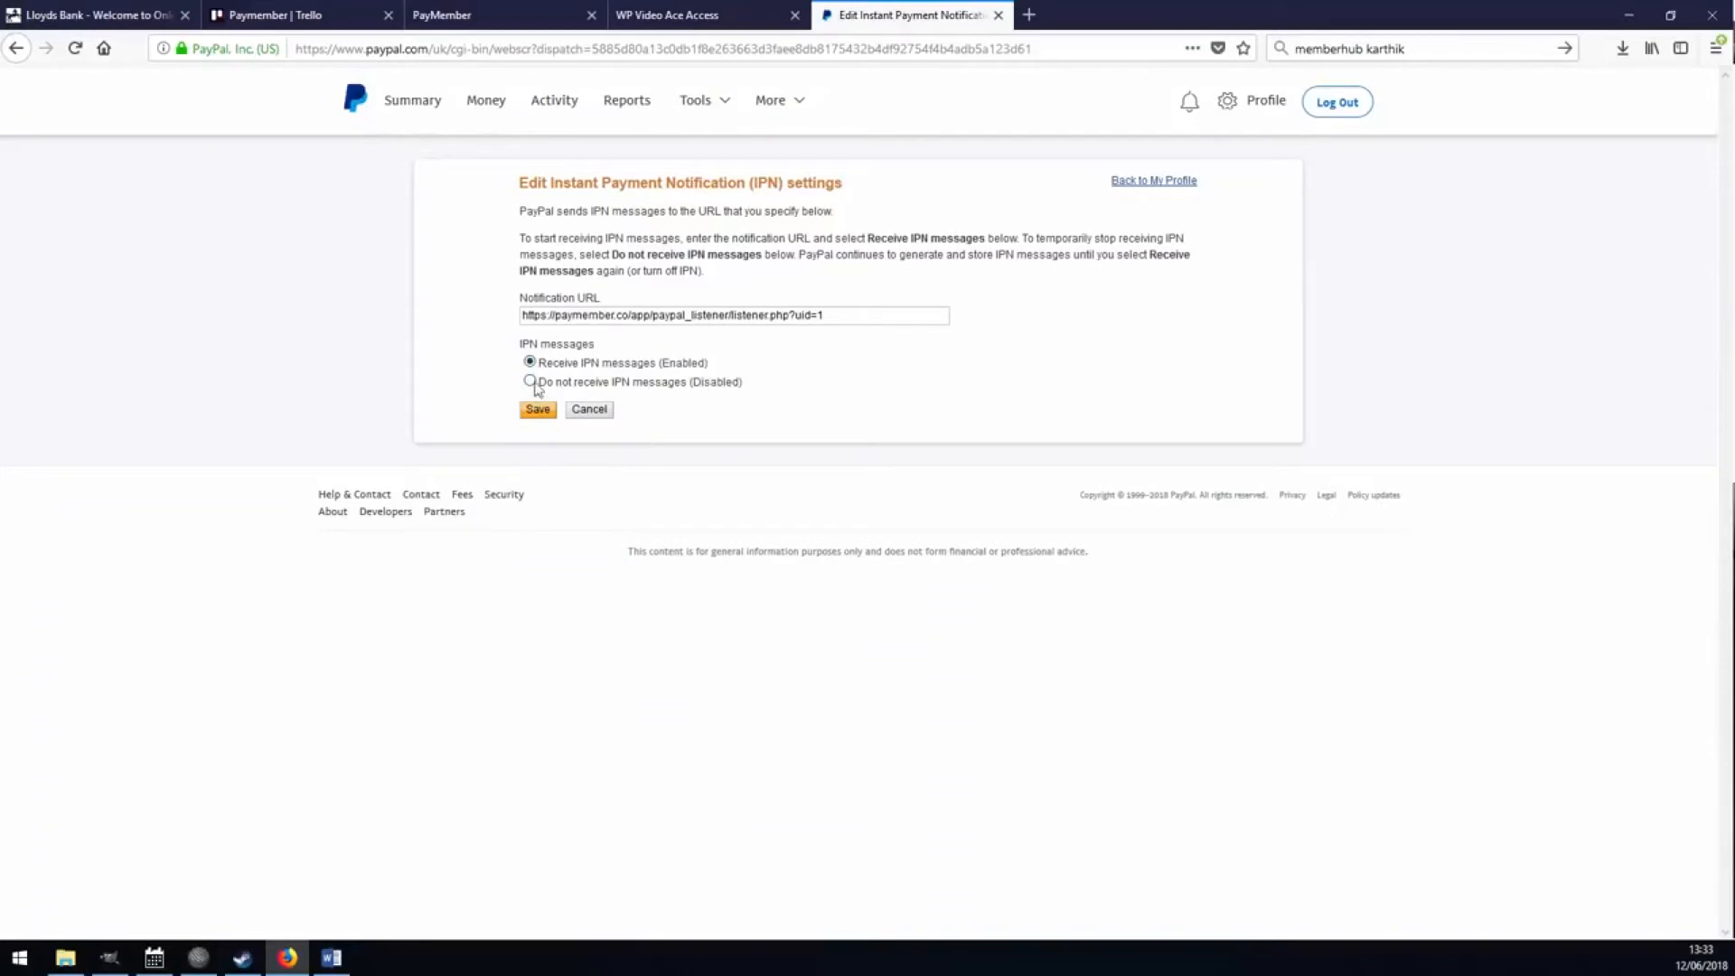
{"action": "left_click", "coordinate": [538, 411]}
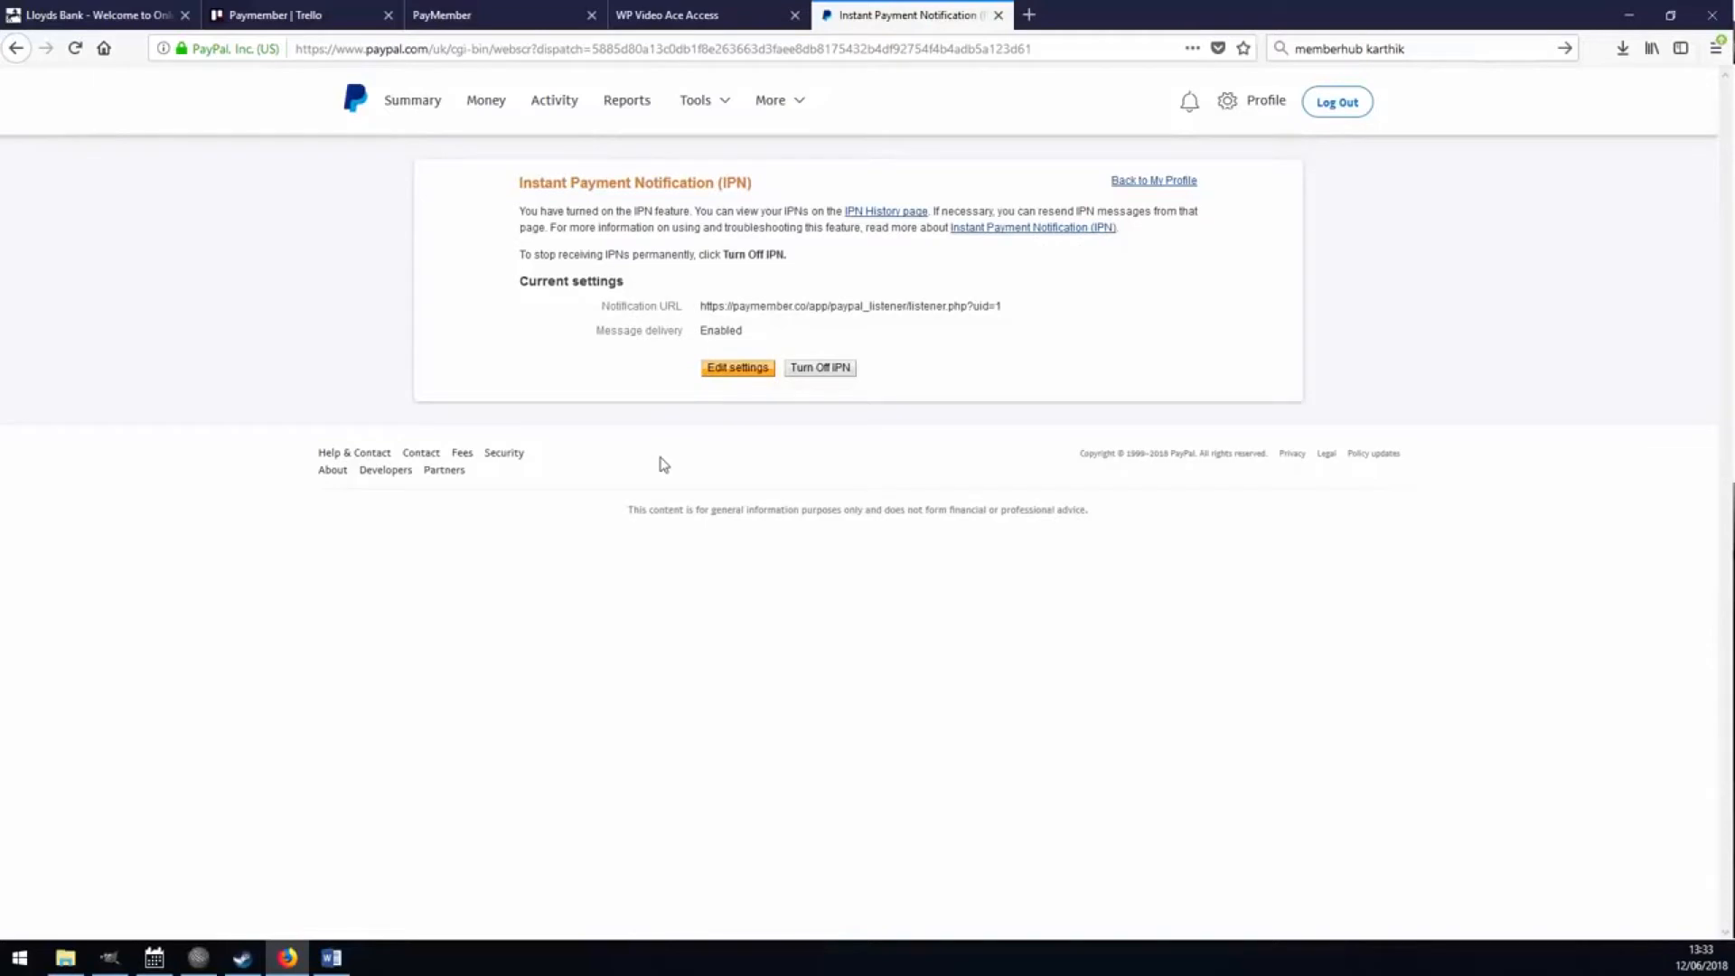
Open the WP Video Ace campaign in PayMember and view its autoresponder integration and protected download settings
{"action": "left_click", "coordinate": [452, 16]}
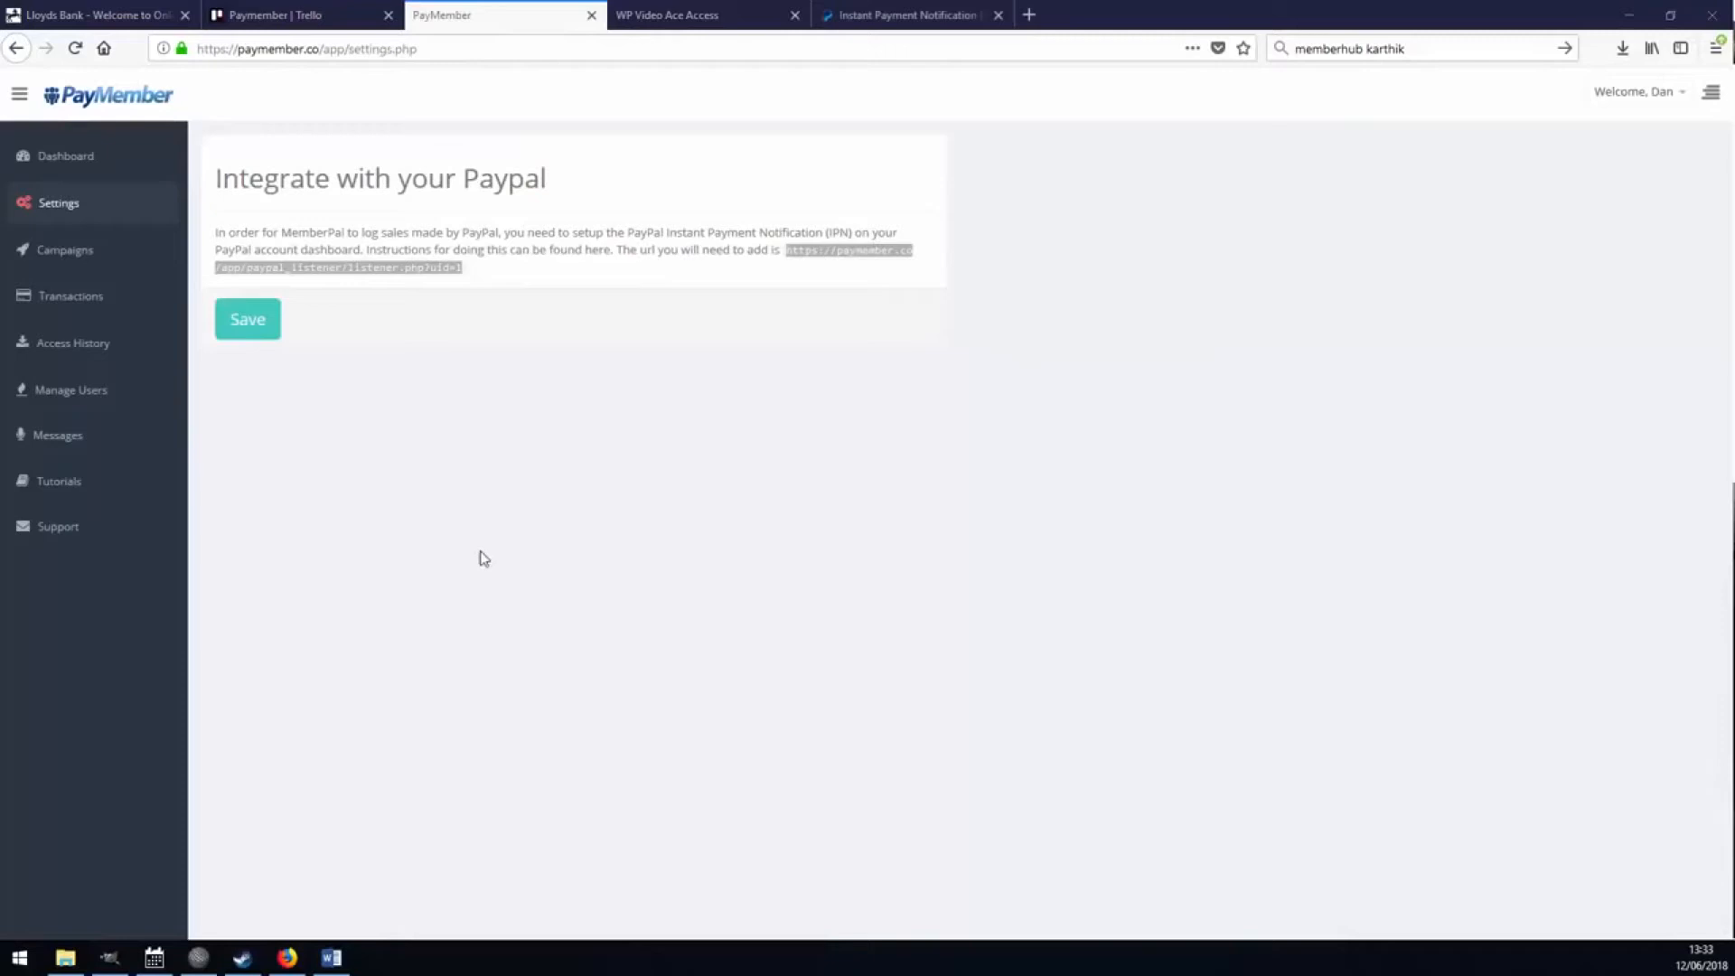
{"action": "left_click", "coordinate": [105, 248]}
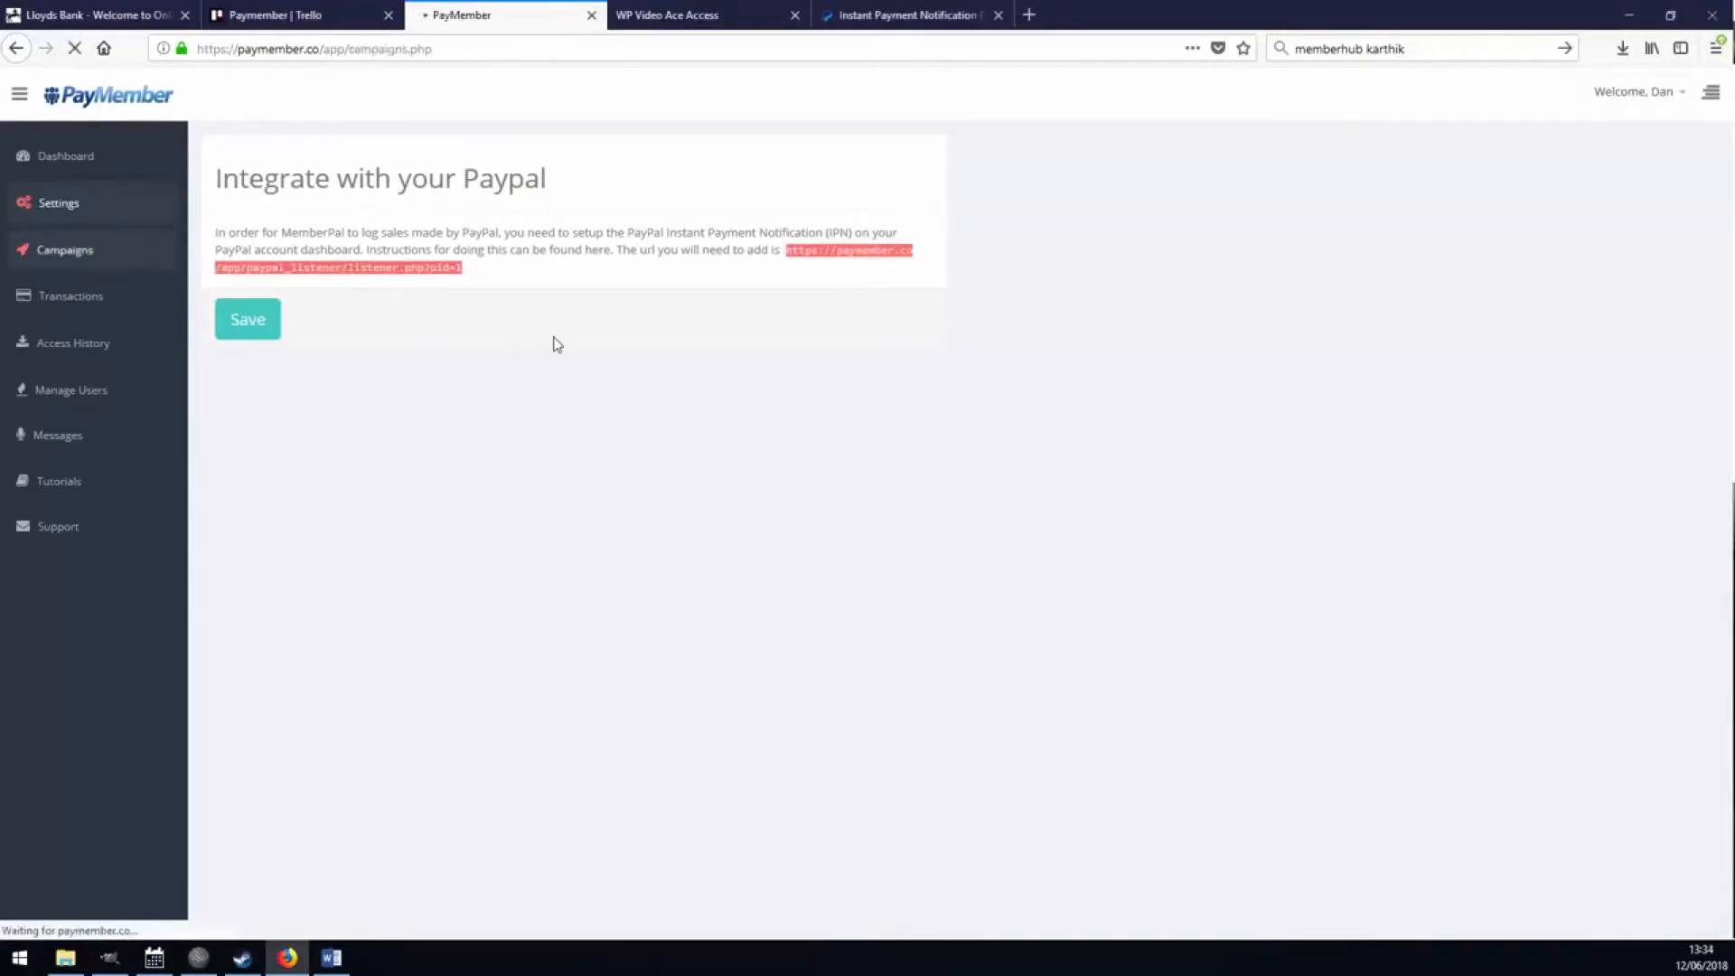
{"action": "left_click", "coordinate": [1015, 318]}
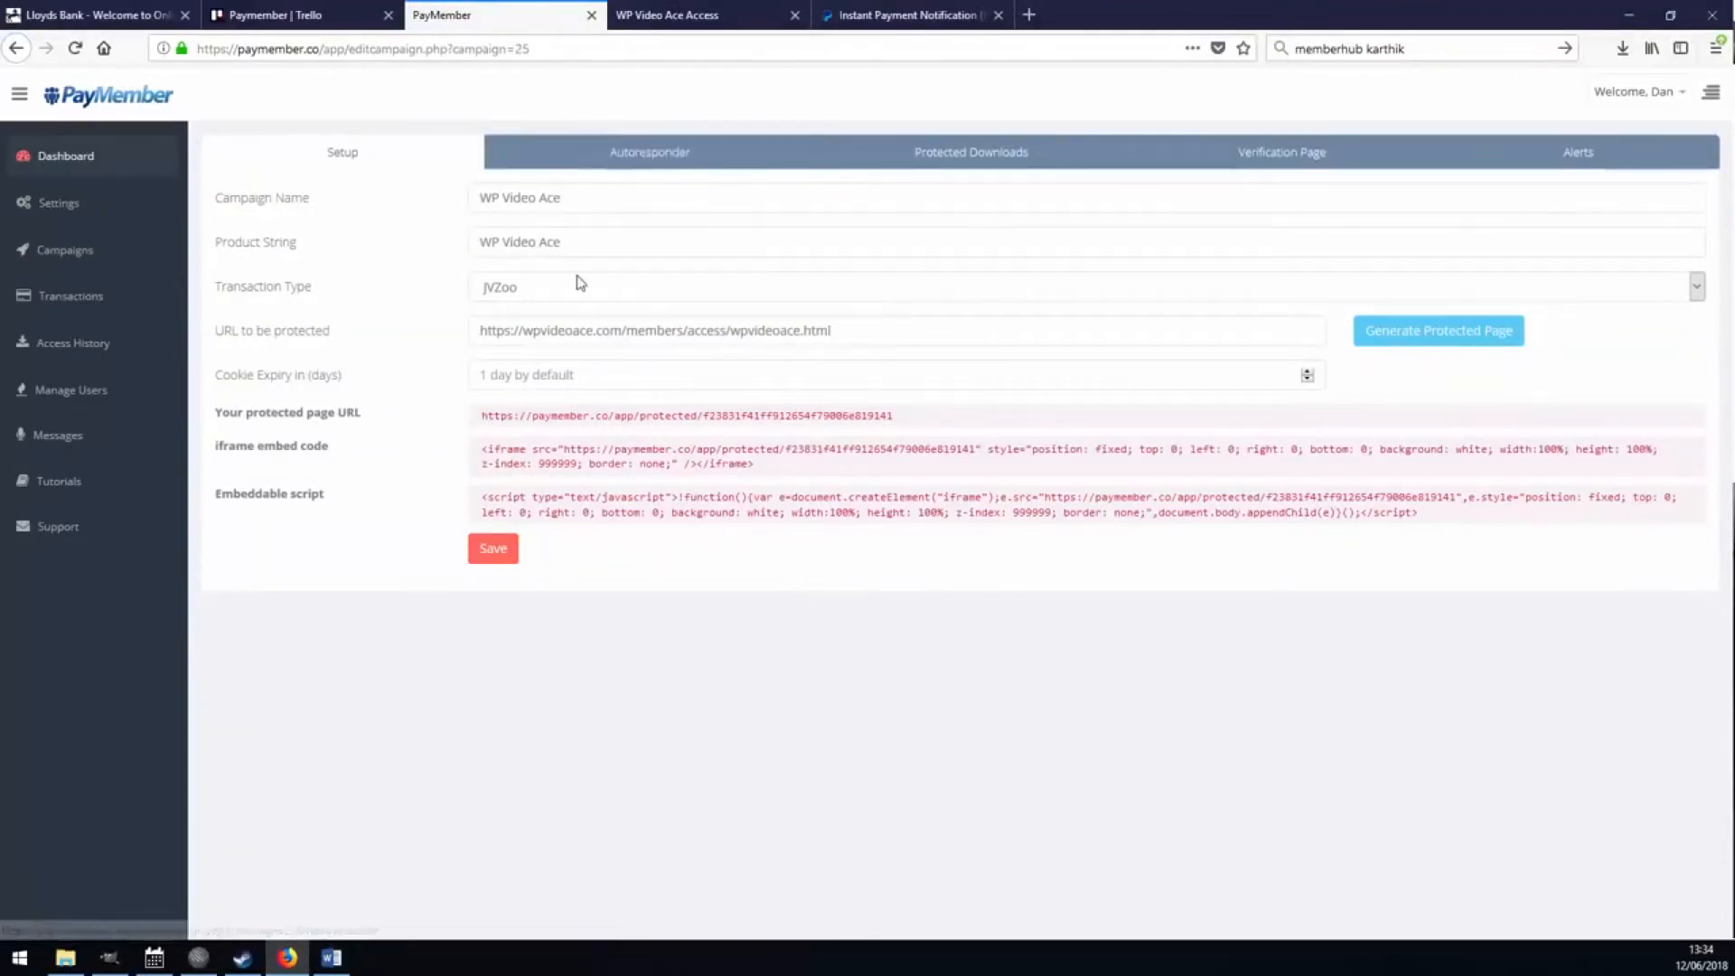
{"action": "left_click", "coordinate": [656, 154]}
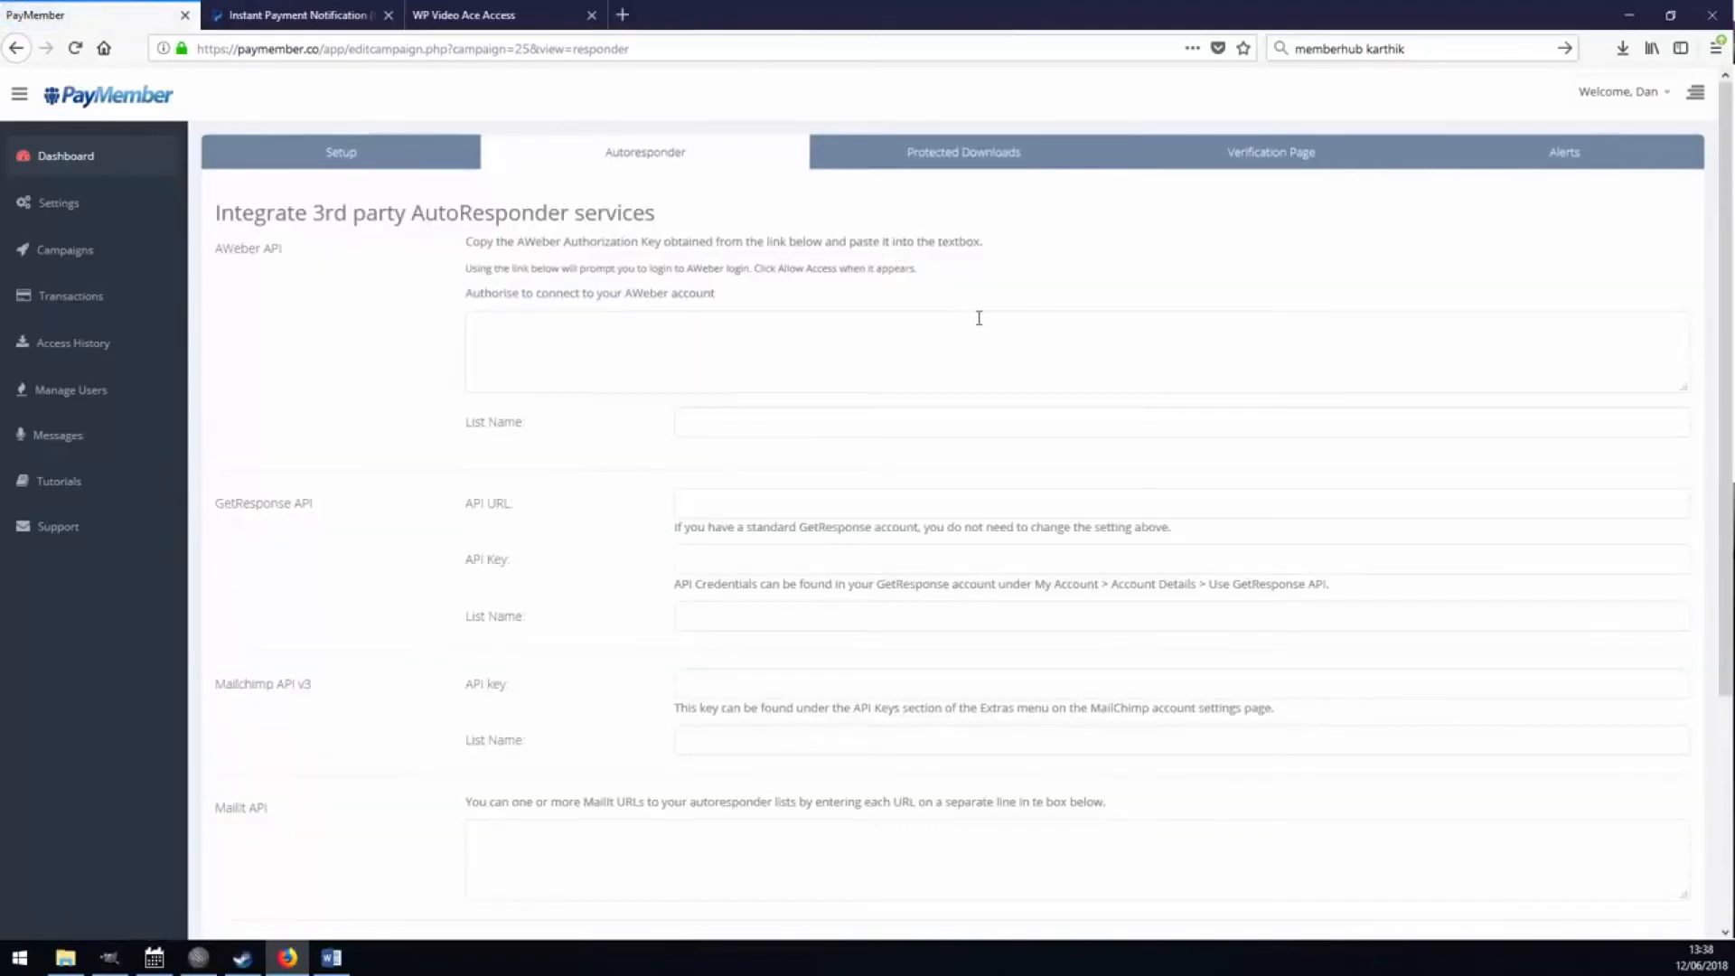
{"action": "left_click", "coordinate": [954, 163]}
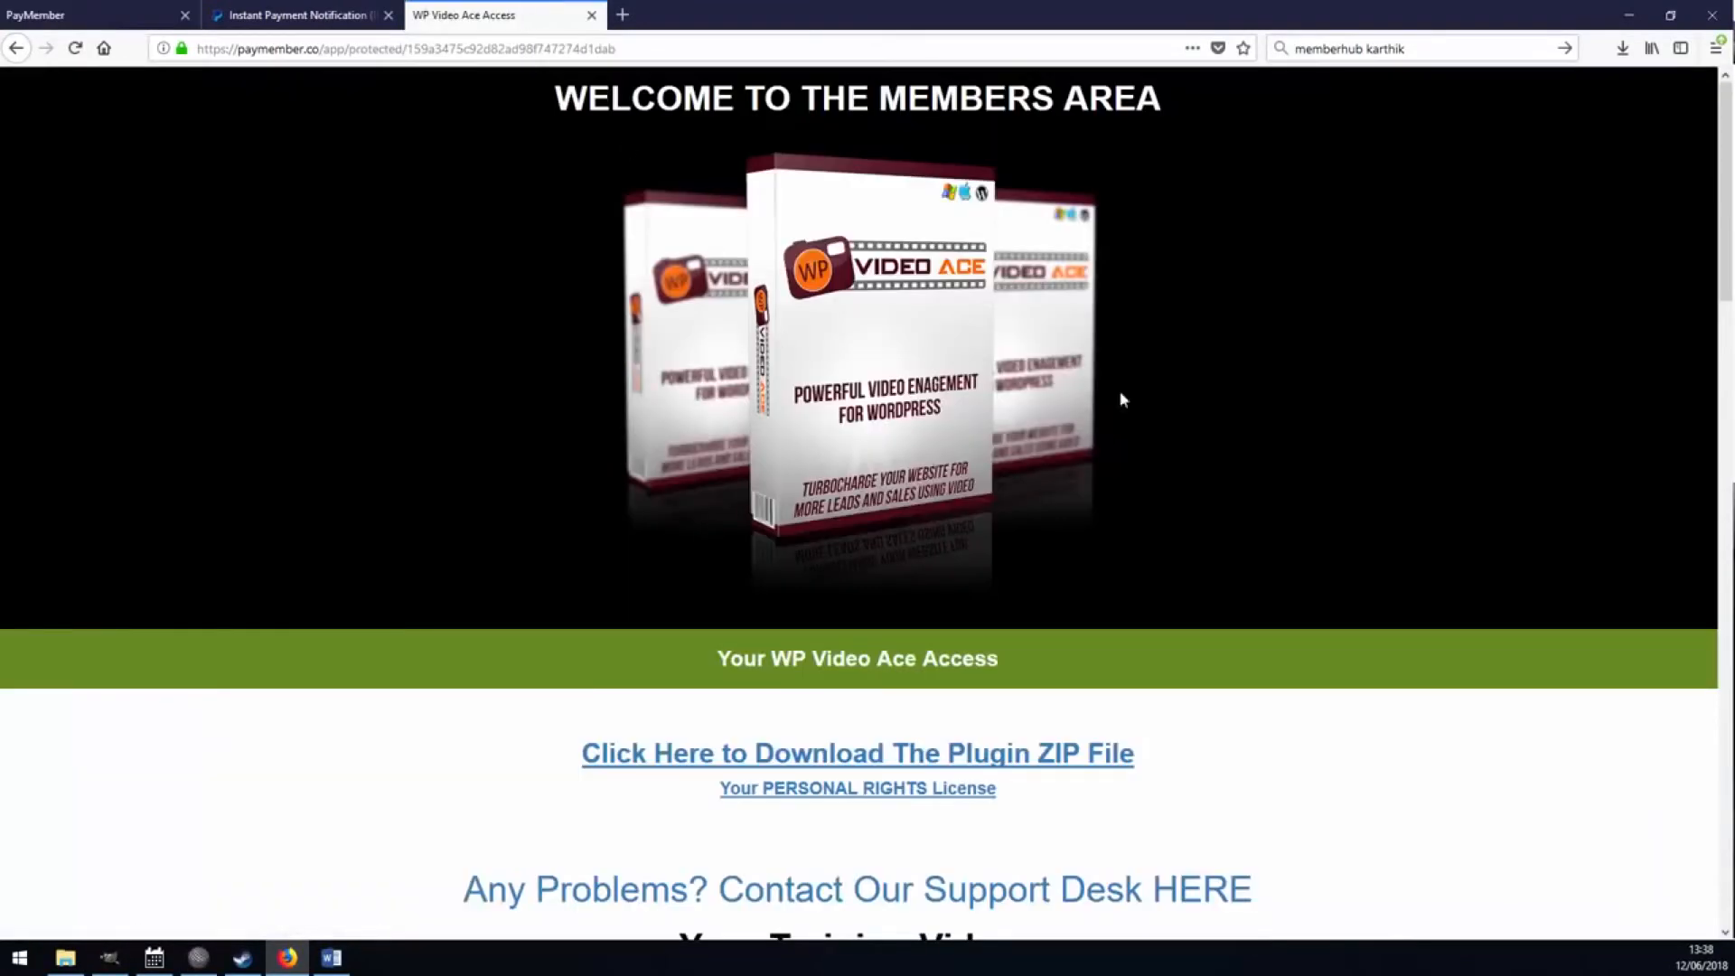
Copy the link address of the plugin ZIP download on the WP Video Ace members page
{"action": "scroll", "coordinate": [940, 334], "scroll_direction": "down", "scroll_amount": 3}
{"action": "scroll", "coordinate": [940, 335], "scroll_direction": "up", "scroll_amount": 4}
{"action": "right_click", "coordinate": [658, 767]}
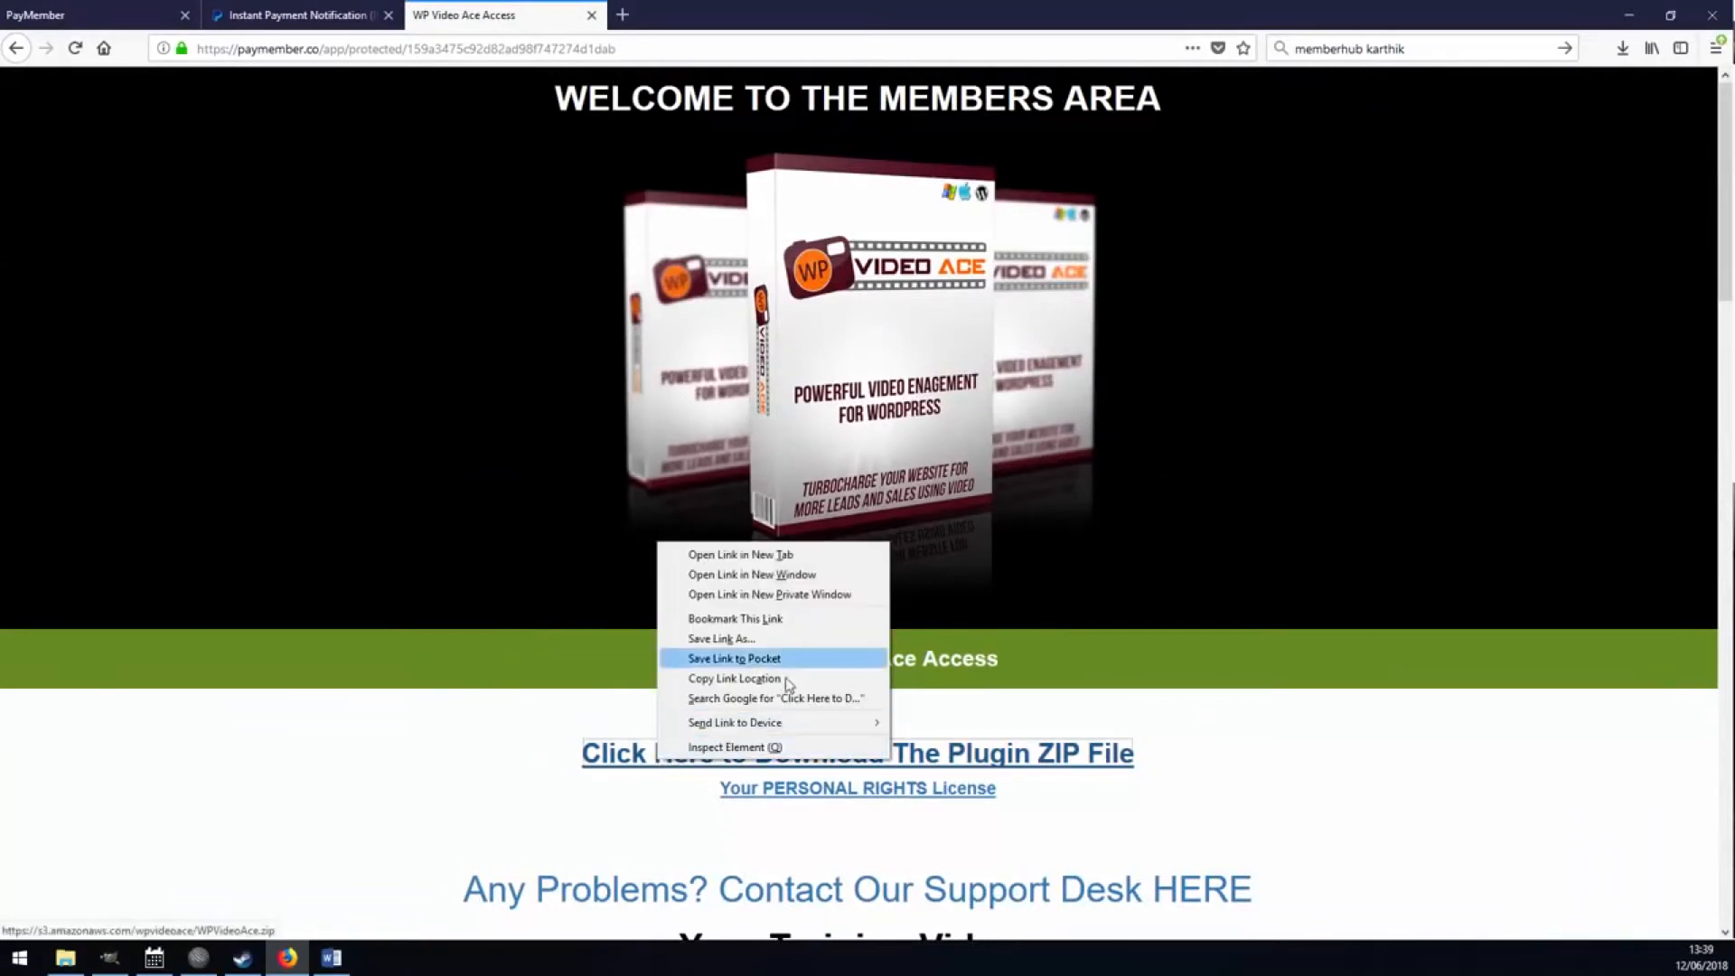
{"action": "left_click", "coordinate": [750, 678]}
{"action": "left_click", "coordinate": [623, 15]}
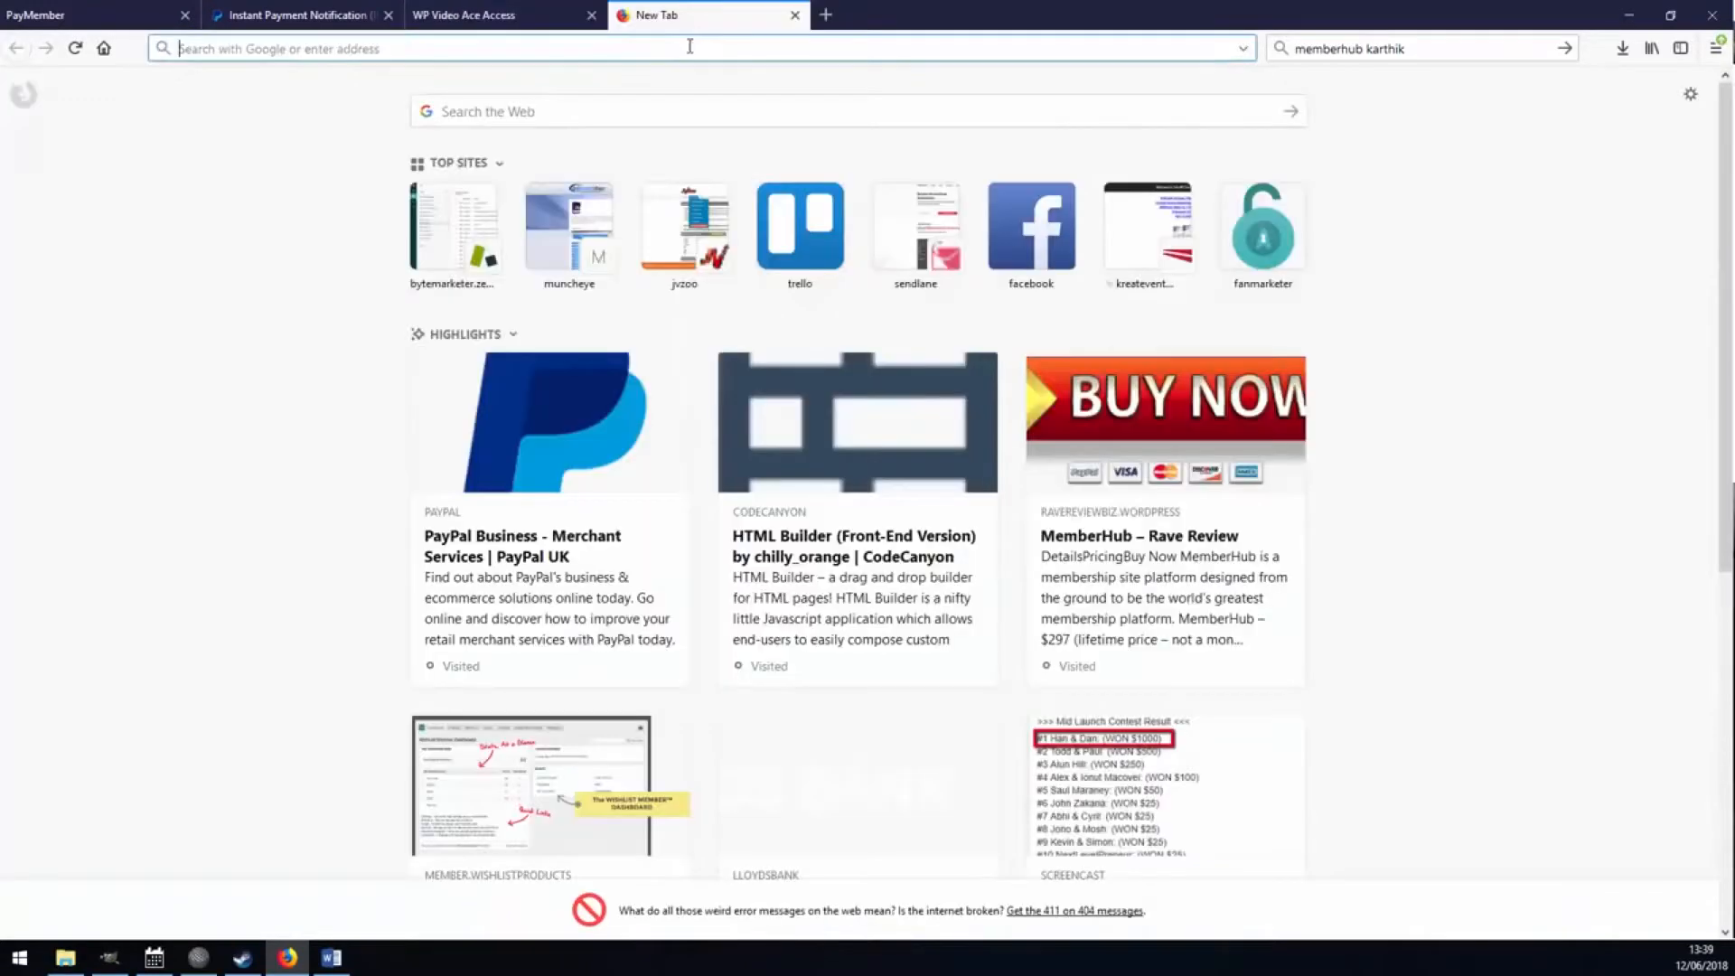
{"action": "type", "text": "https://s3.amazonaws.com/wpvideoace/WPVideoAce.zip"}
{"action": "key", "text": "Return"}
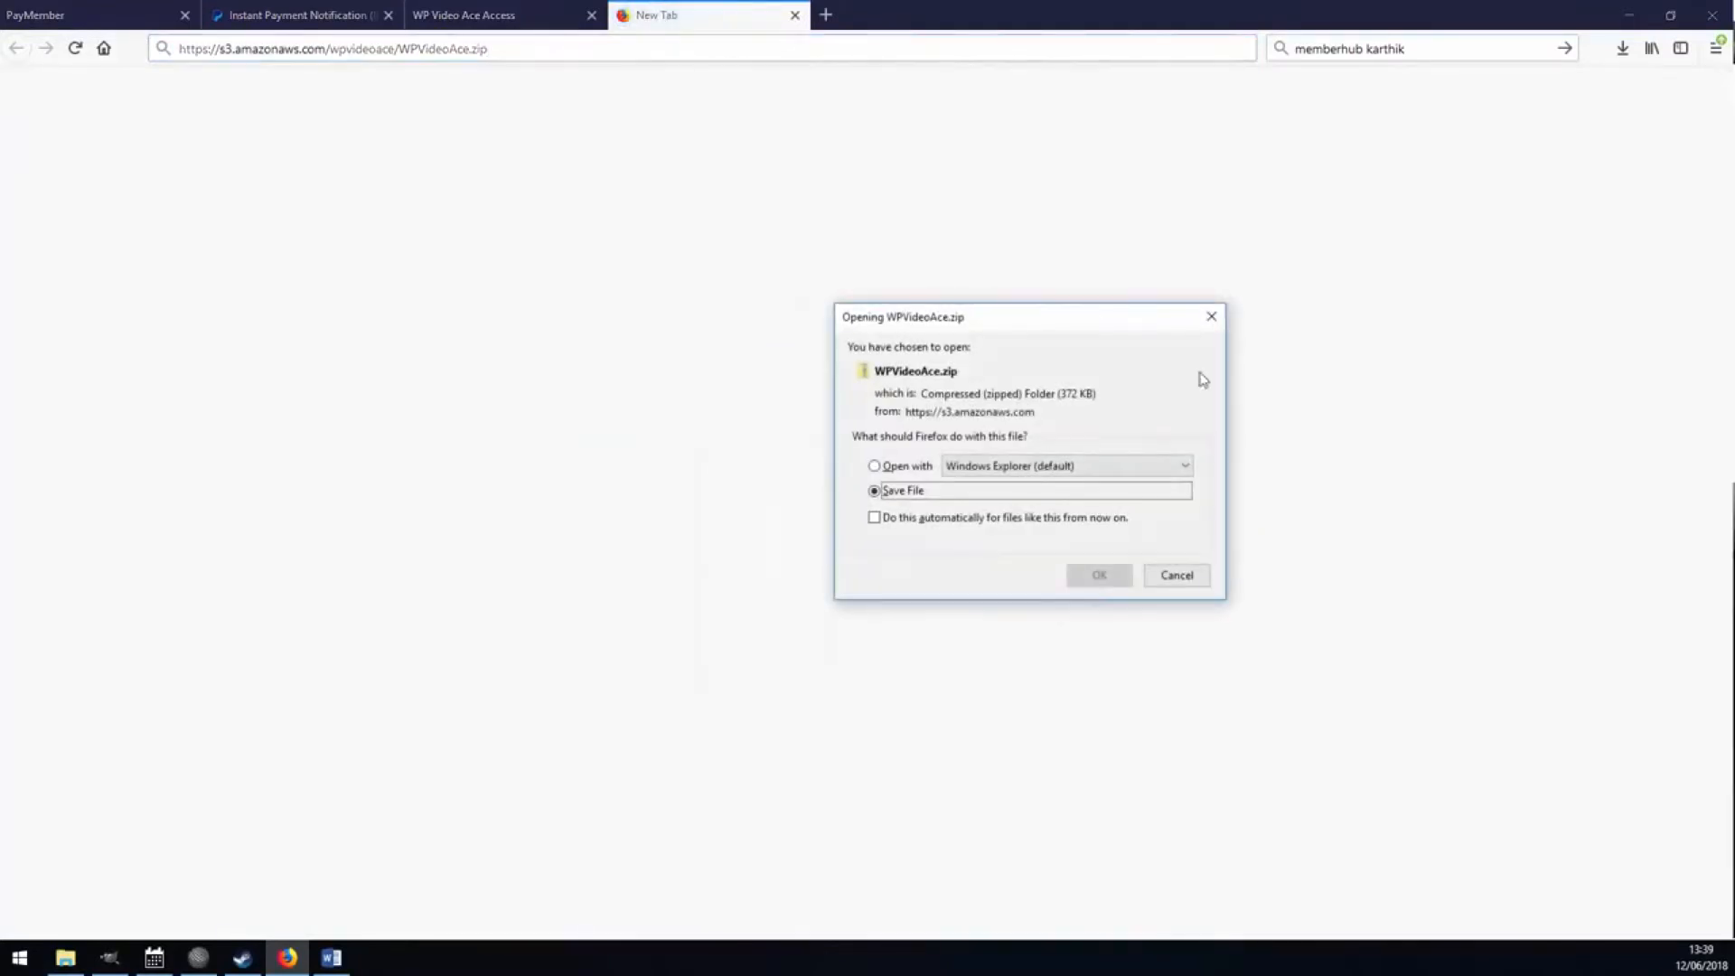
{"action": "left_click", "coordinate": [1225, 326]}
{"action": "left_click", "coordinate": [538, 47]}
{"action": "key", "text": "ctrl+c"}
{"action": "key", "text": "Return"}
{"action": "left_click", "coordinate": [1209, 319]}
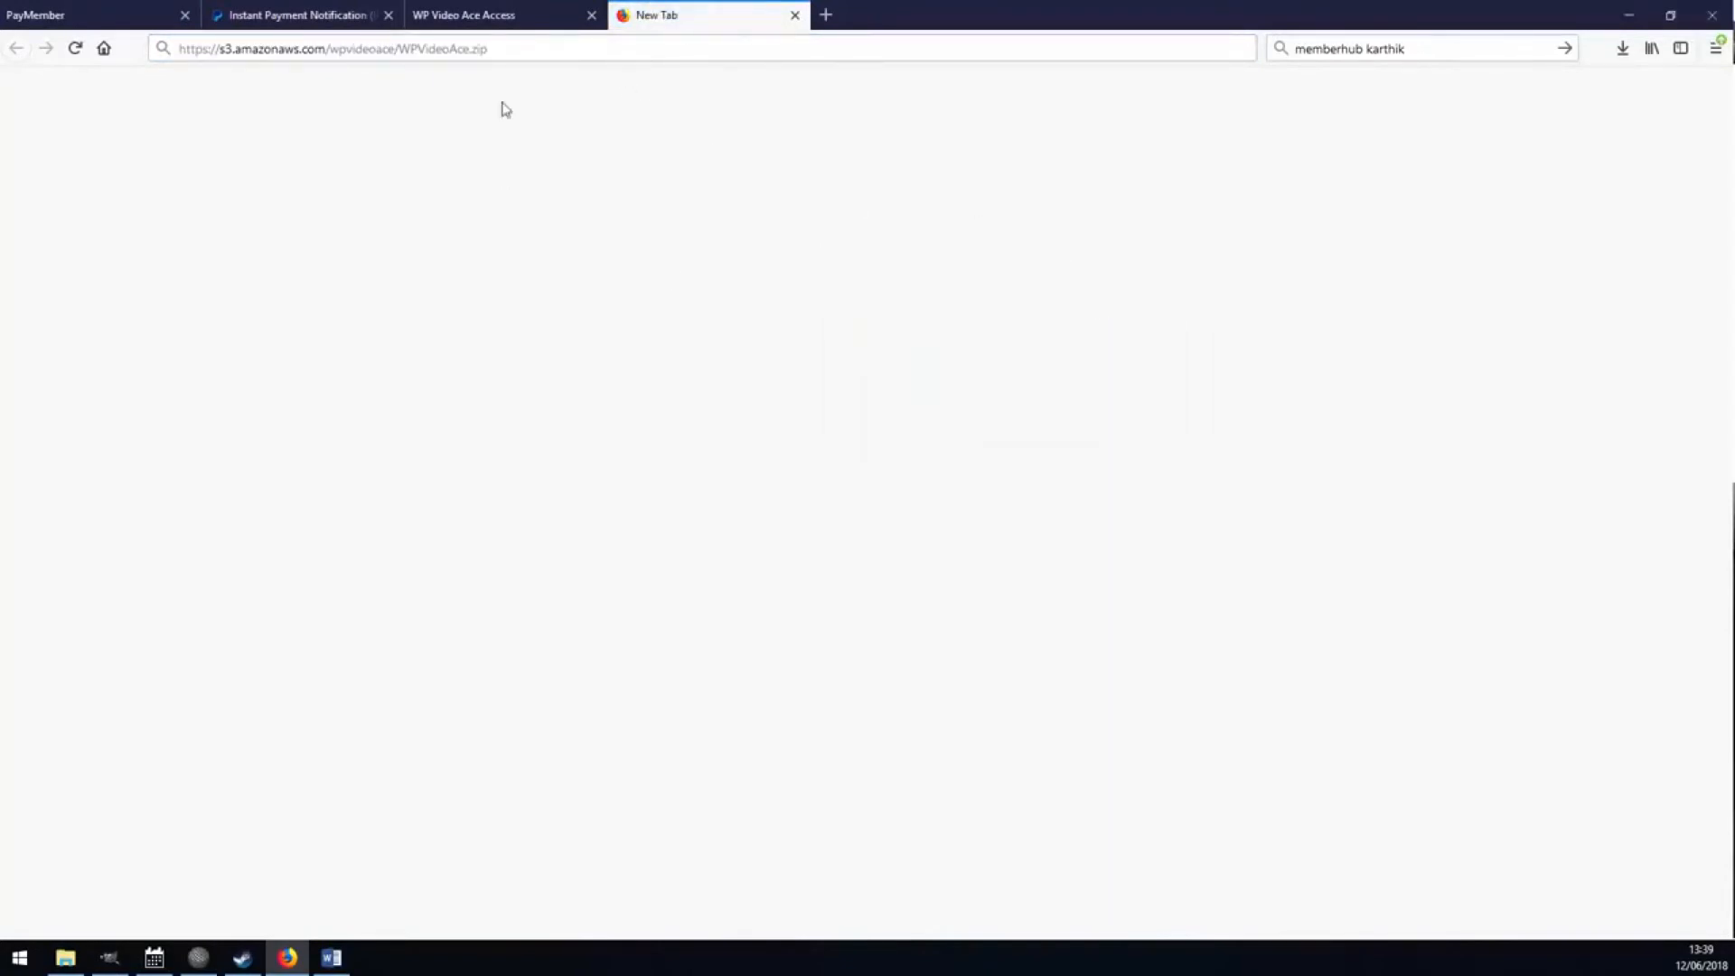
{"action": "left_click", "coordinate": [498, 15]}
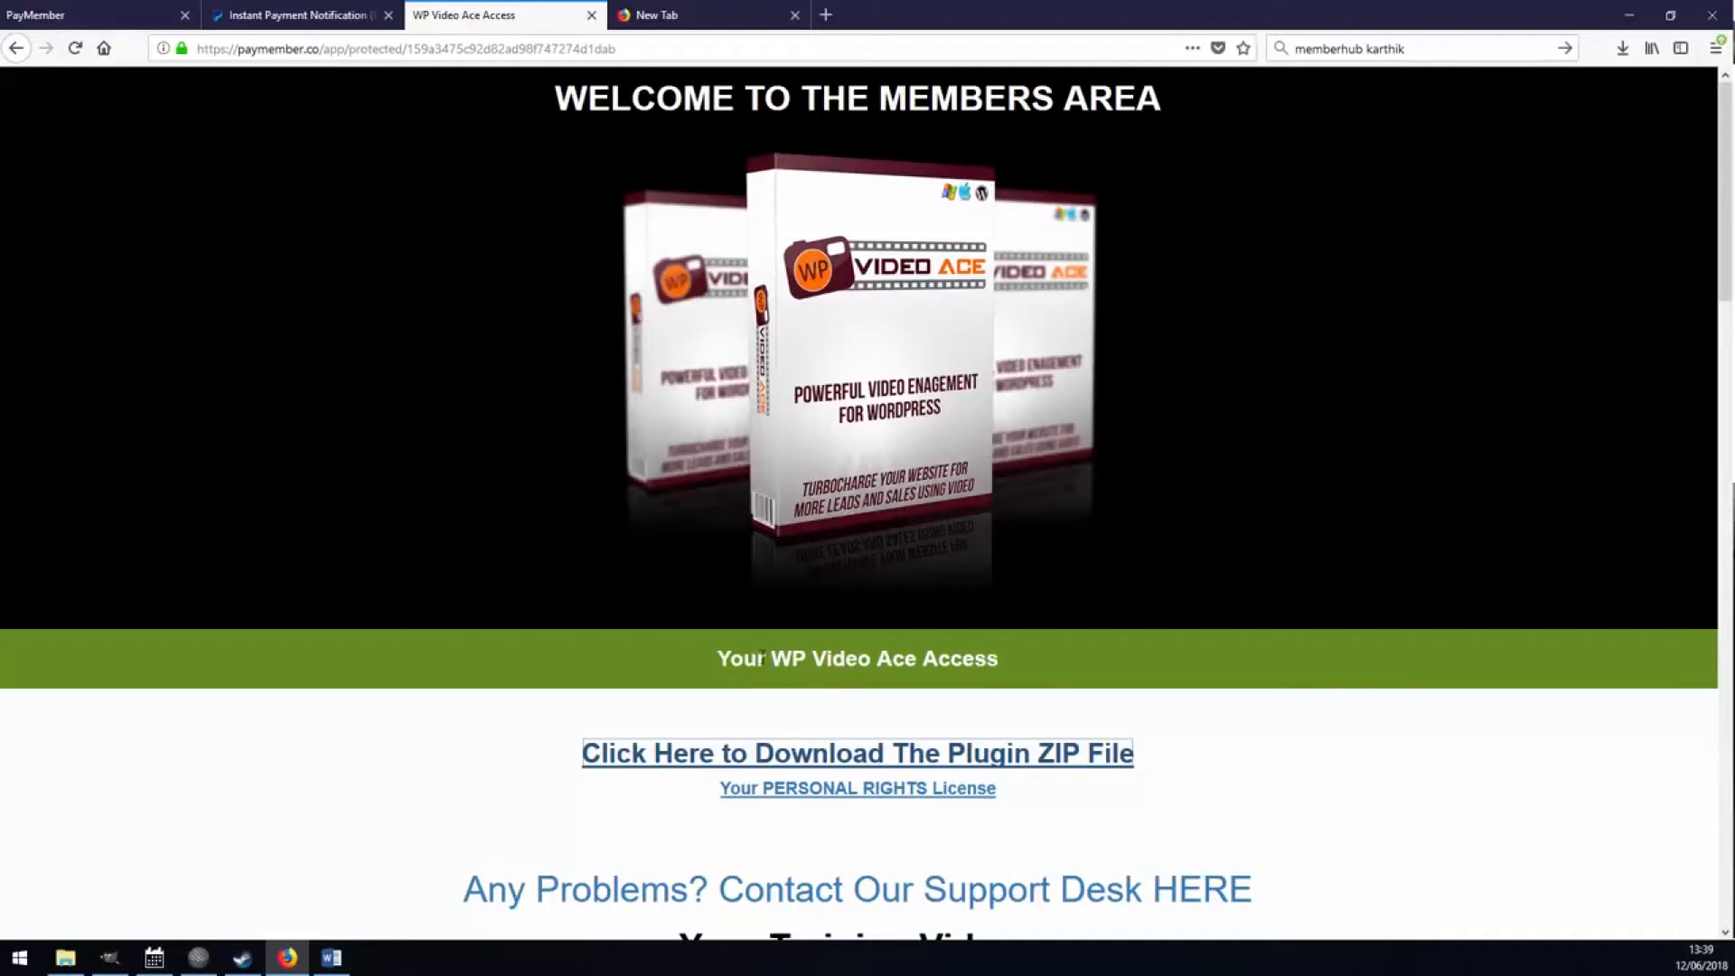
{"action": "left_click_drag", "start_coordinate": [705, 753], "coordinate": [706, 16]}
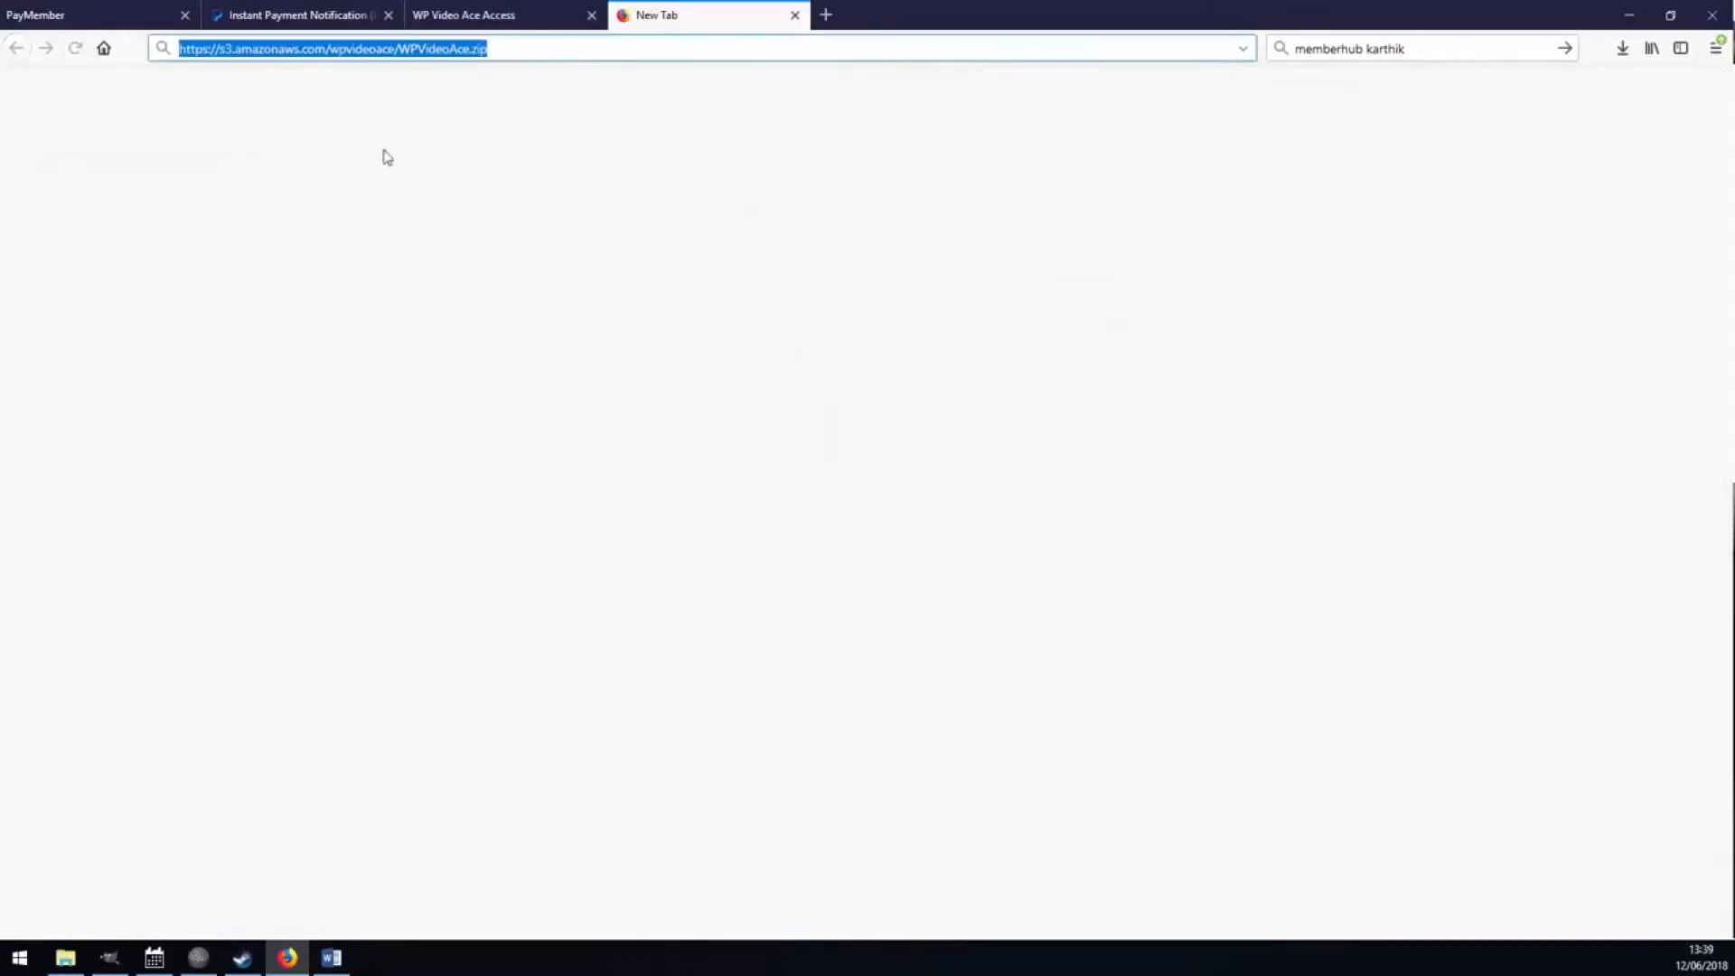
{"action": "left_click", "coordinate": [104, 14]}
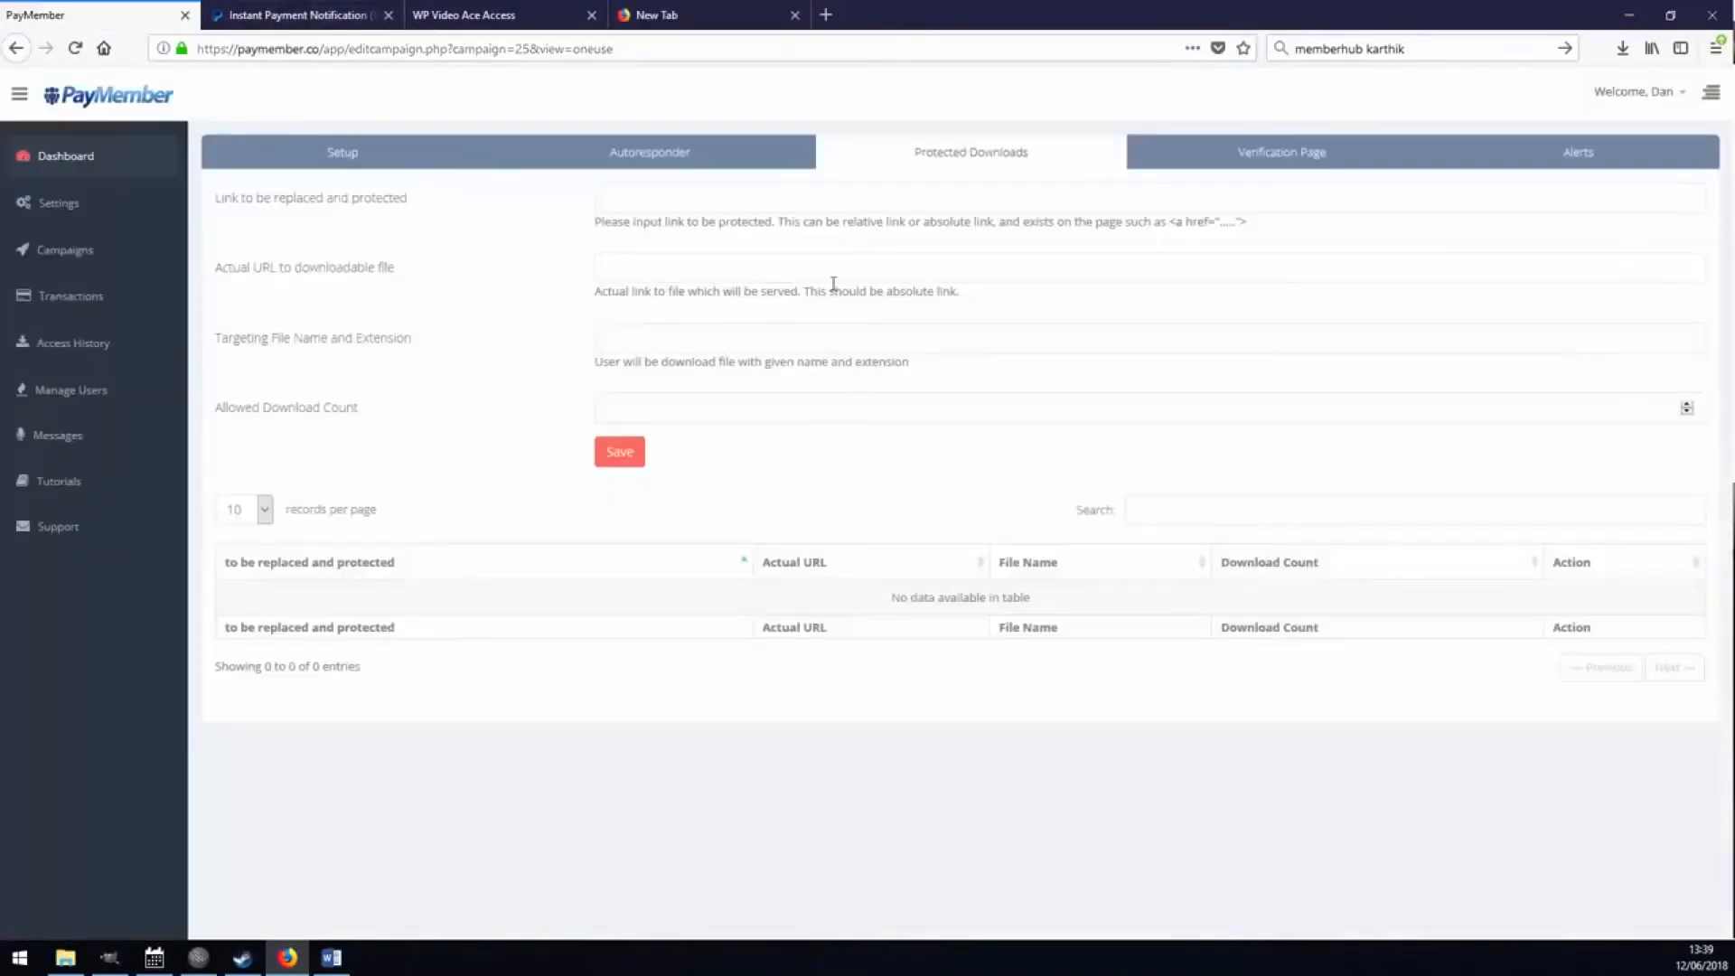
{"action": "left_click", "coordinate": [620, 199]}
{"action": "key", "text": "ctrl+v"}
{"action": "left_click", "coordinate": [624, 270]}
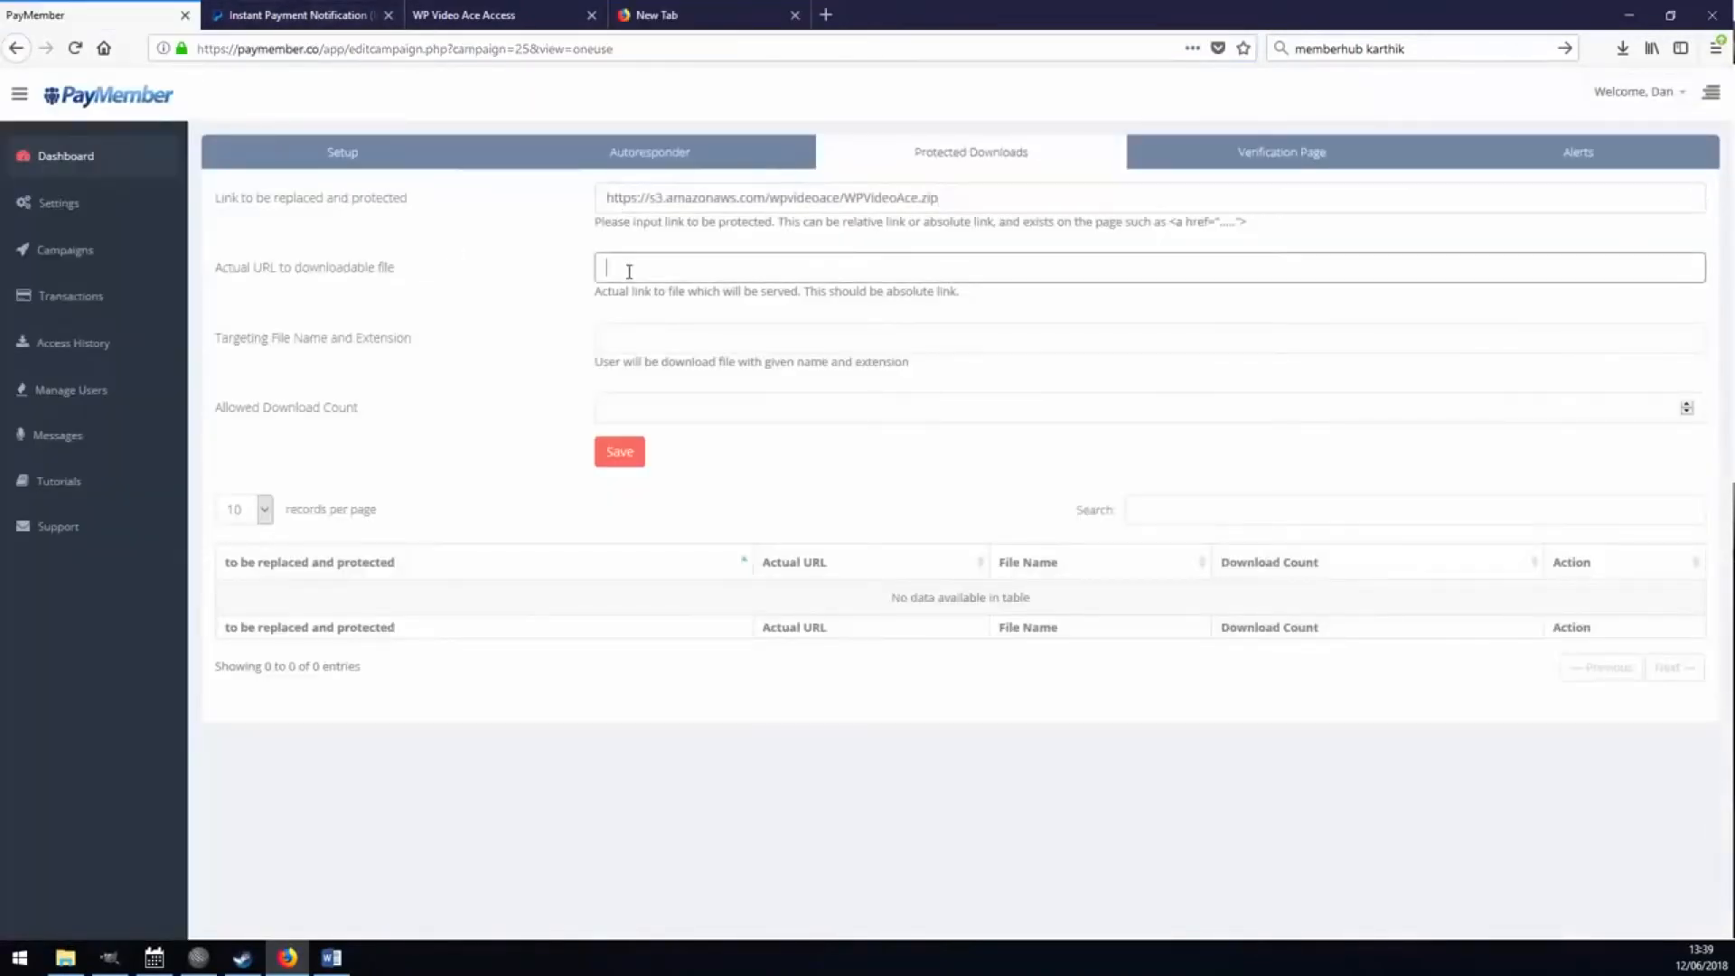
{"action": "key", "text": "ctrl+v"}
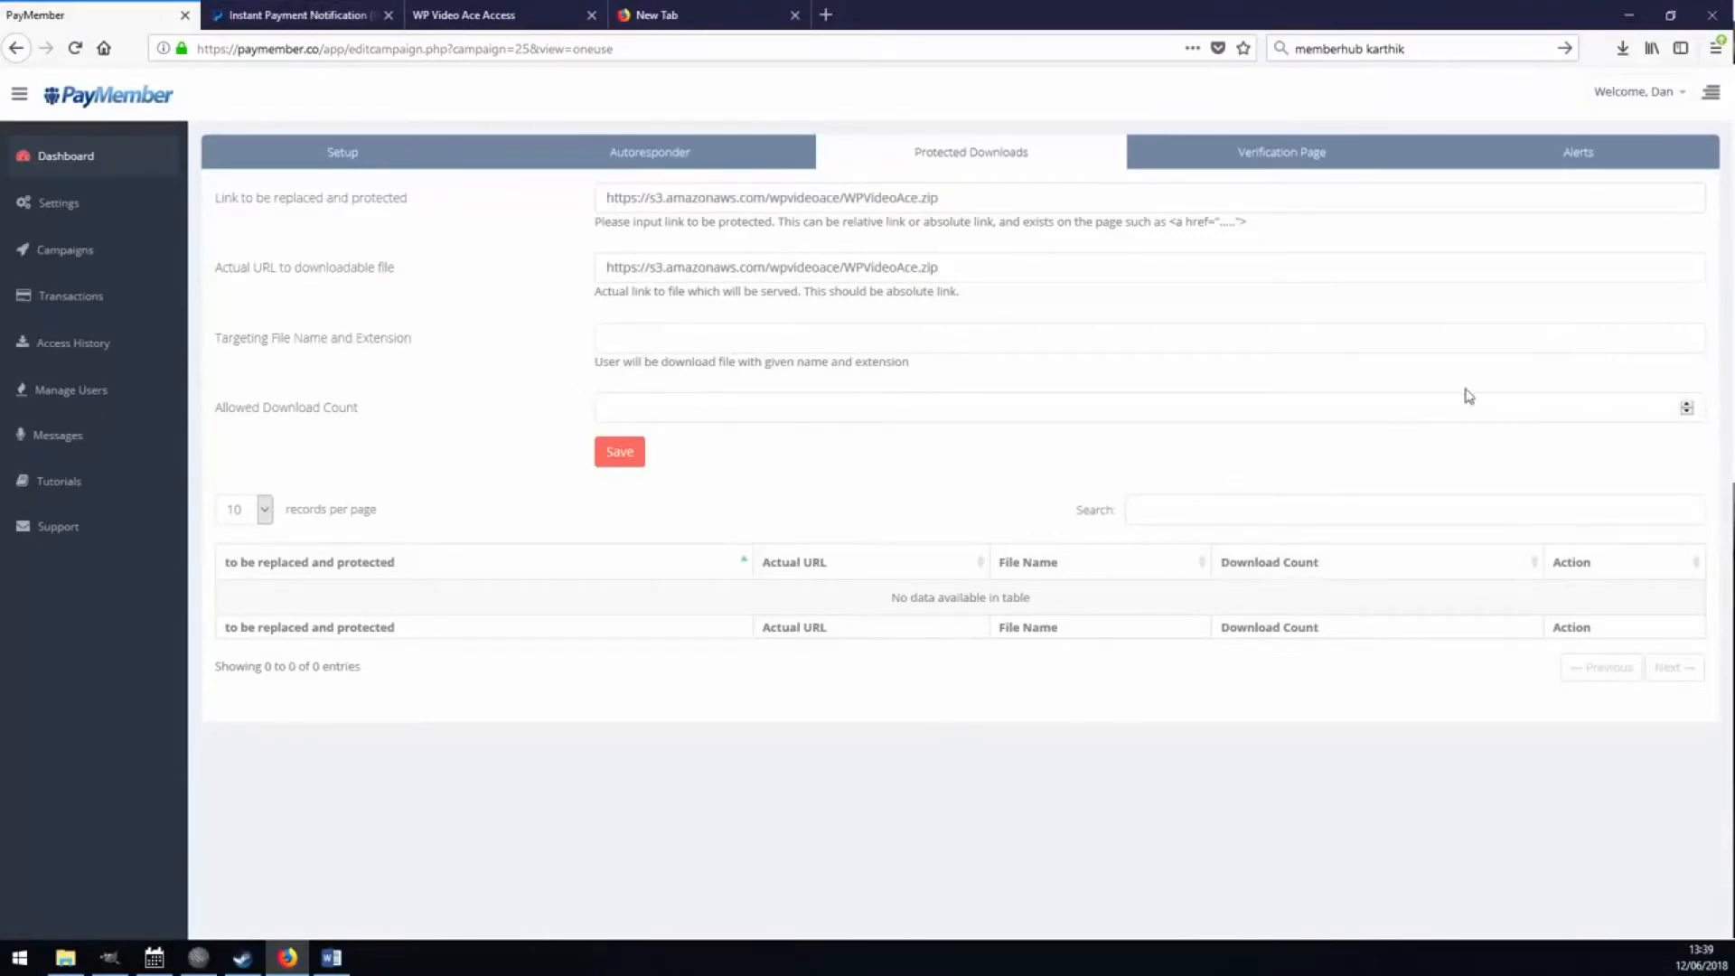
{"action": "left_click", "coordinate": [1688, 404]}
{"action": "left_click", "coordinate": [624, 454]}
Save the WP Video Ace campaign setup and generate a new protected page
{"action": "left_click", "coordinate": [449, 152]}
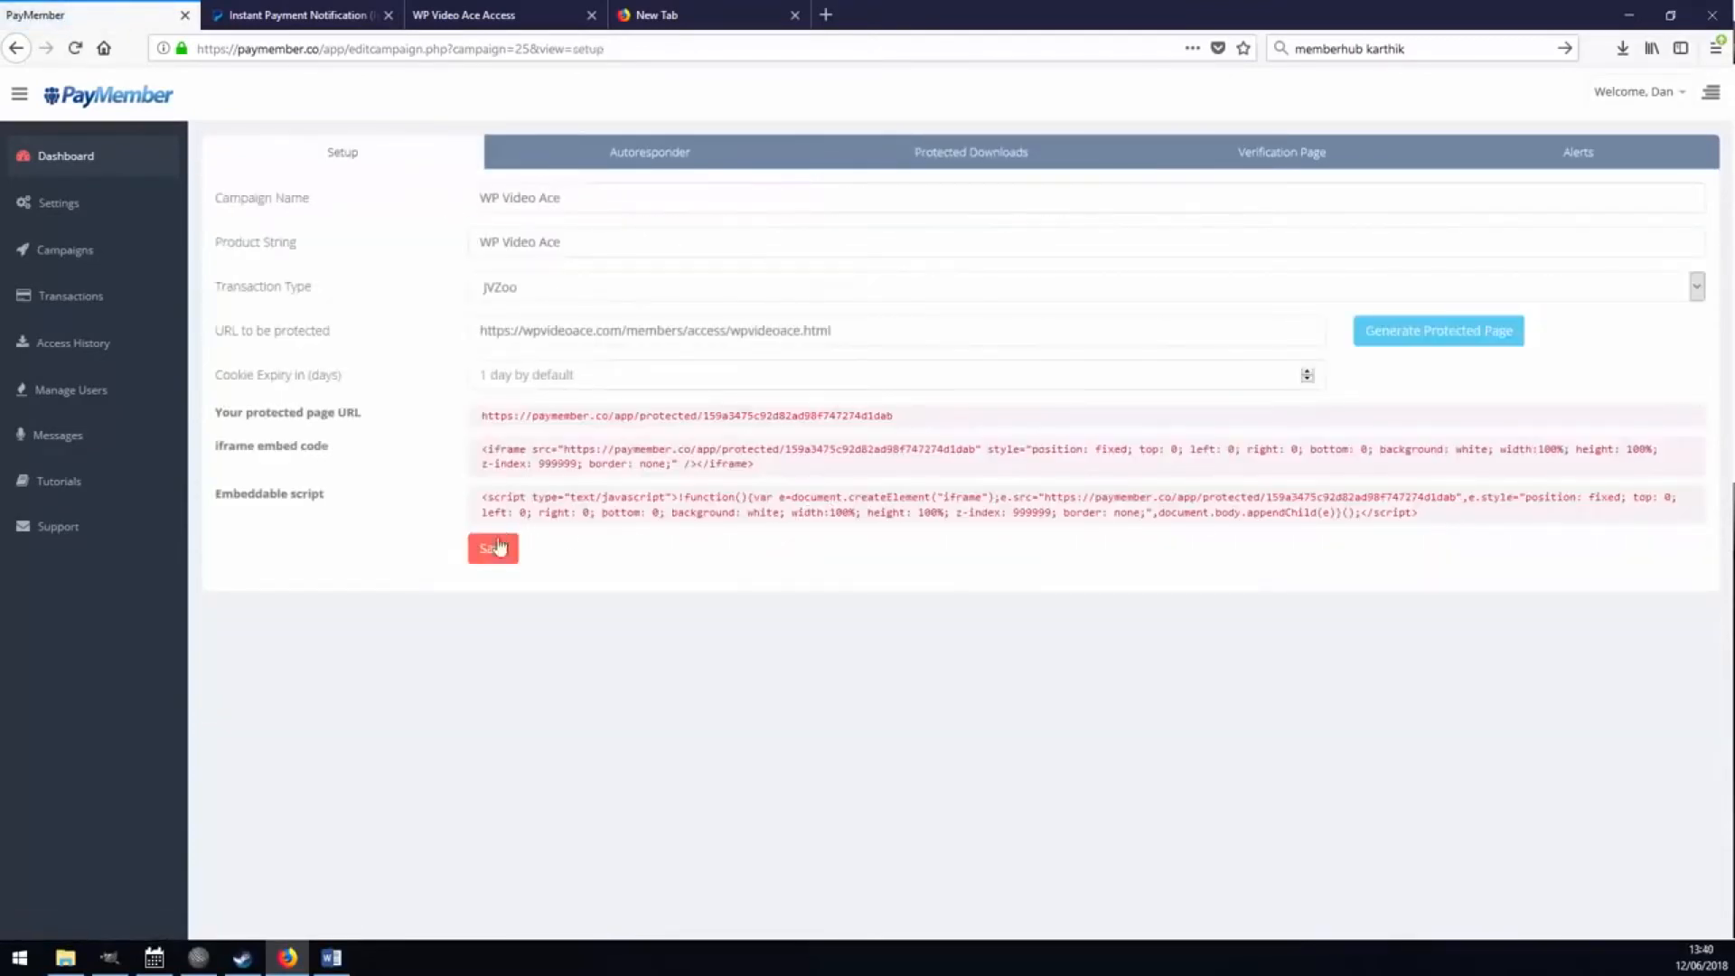
{"action": "left_click", "coordinate": [494, 549]}
{"action": "left_click", "coordinate": [1480, 332]}
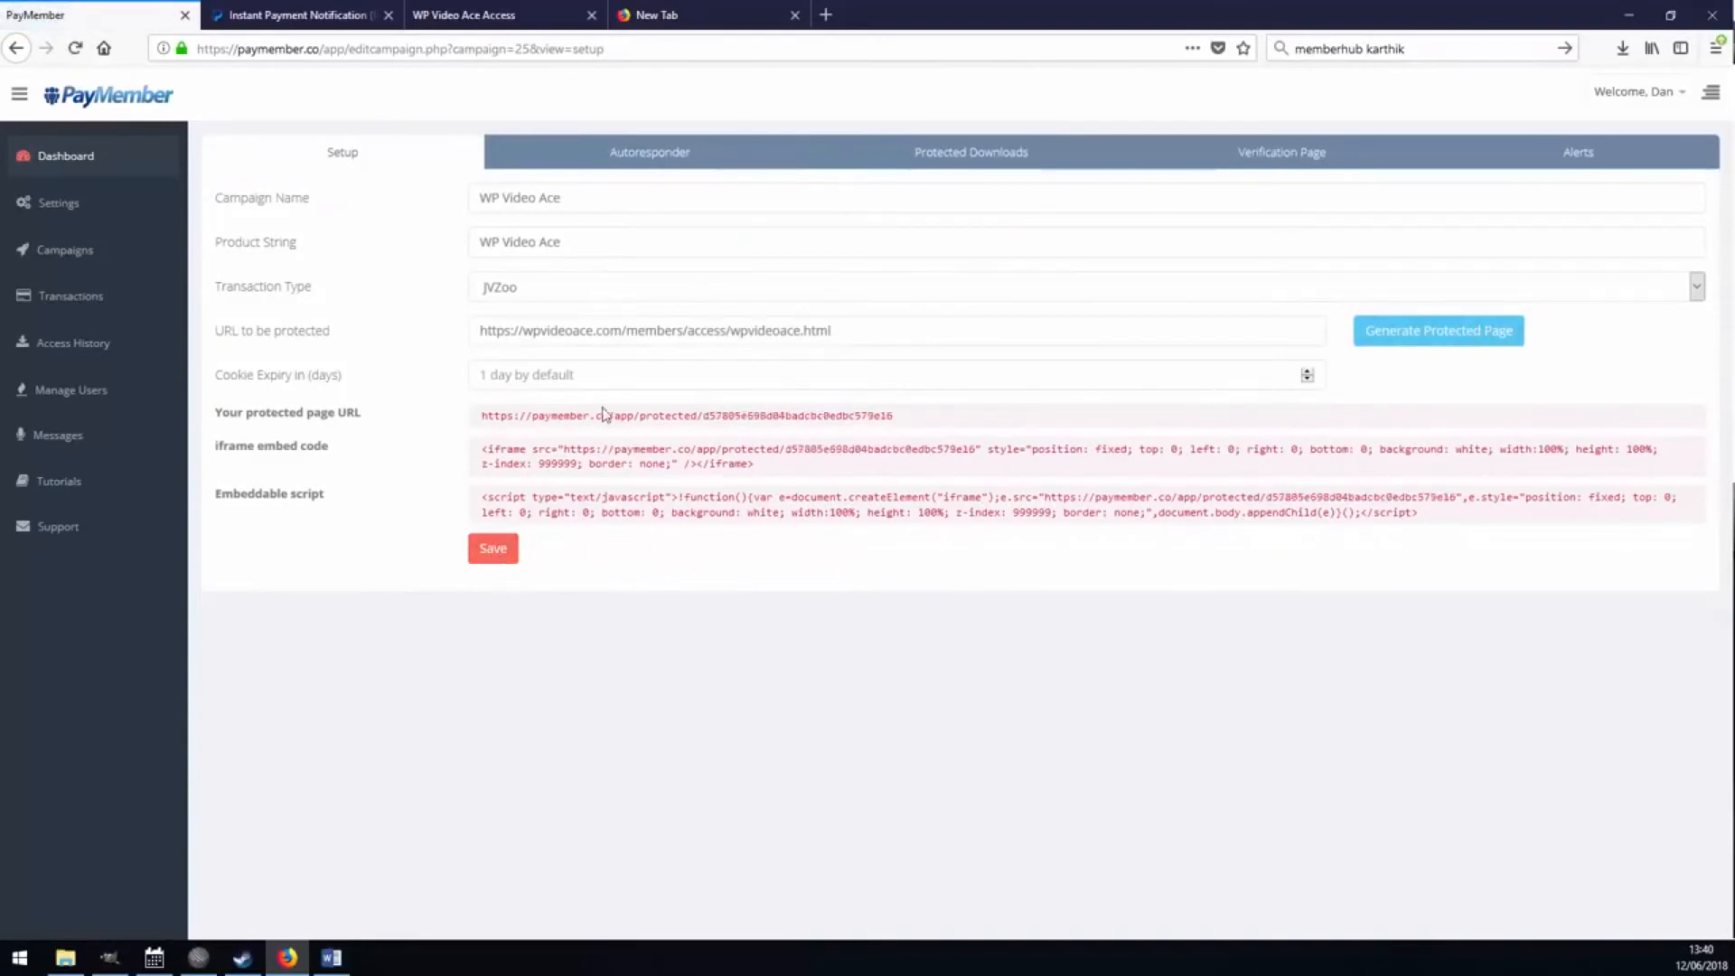
Copy the new protected page URL and load it in the WP Video Ace members page's browser tab
{"action": "triple_click", "coordinate": [646, 416]}
{"action": "key", "text": "ctrl+c"}
{"action": "left_click", "coordinate": [530, 20]}
{"action": "left_click", "coordinate": [573, 49]}
{"action": "key", "text": "ctrl+v"}
{"action": "key", "text": "Return"}
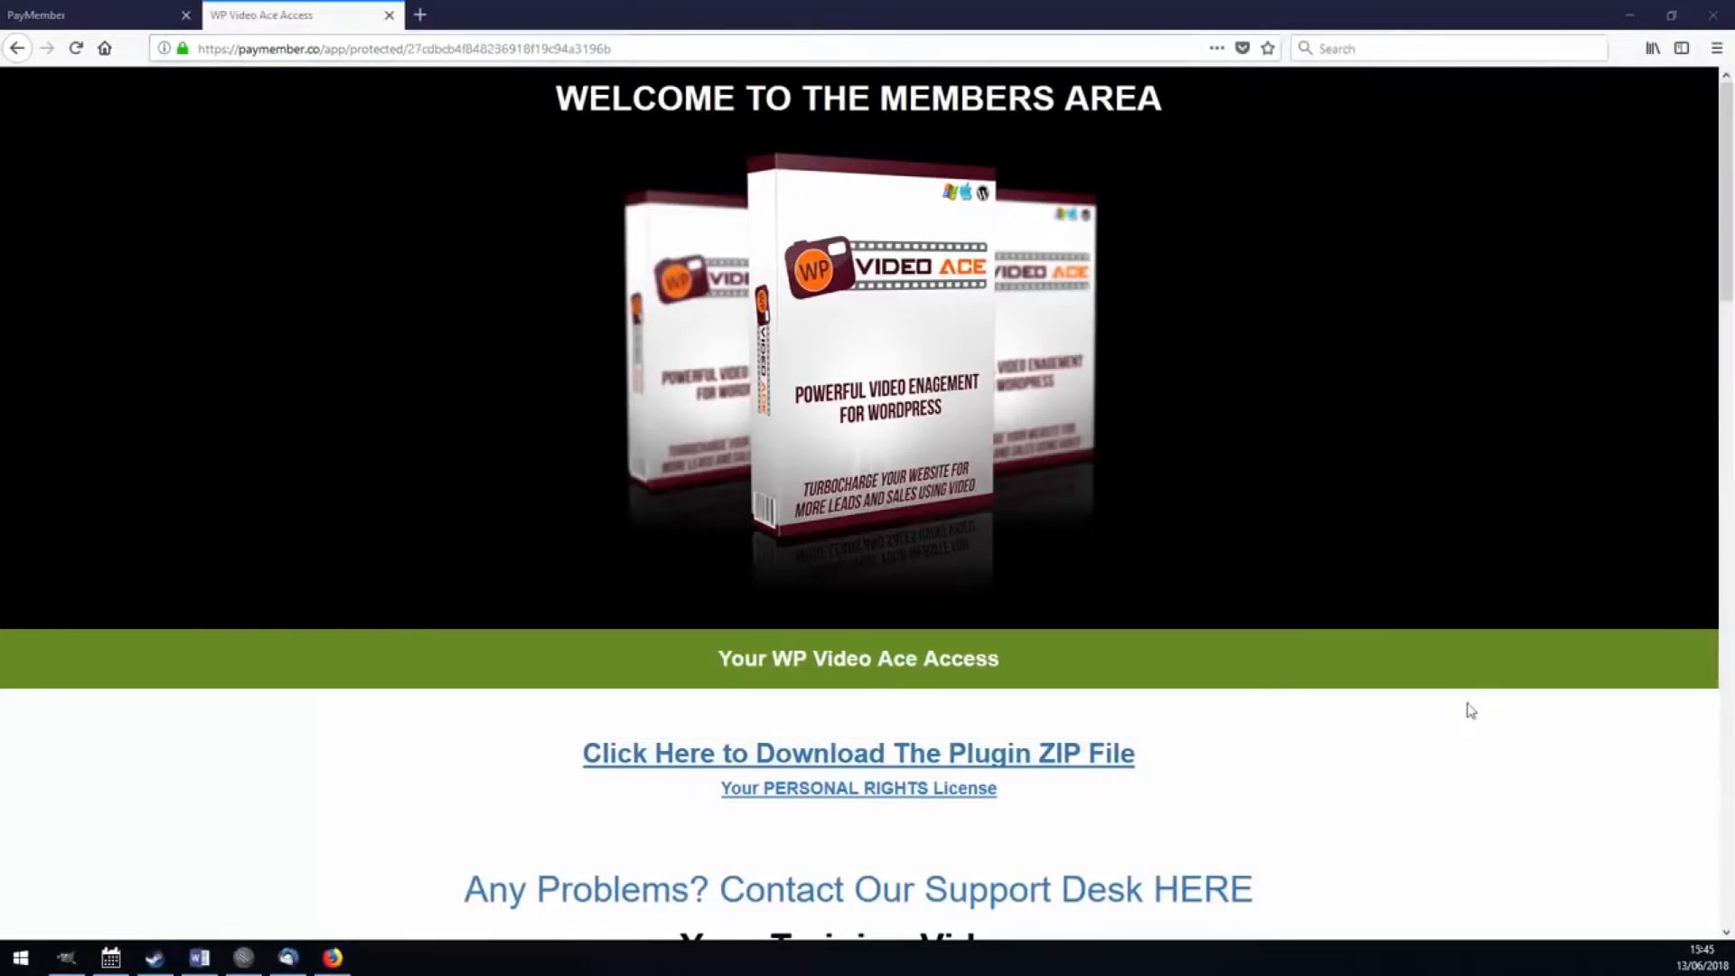
Copy the members page's protected plugin ZIP link and open it in a new browser tab to test the download
{"action": "right_click", "coordinate": [805, 764]}
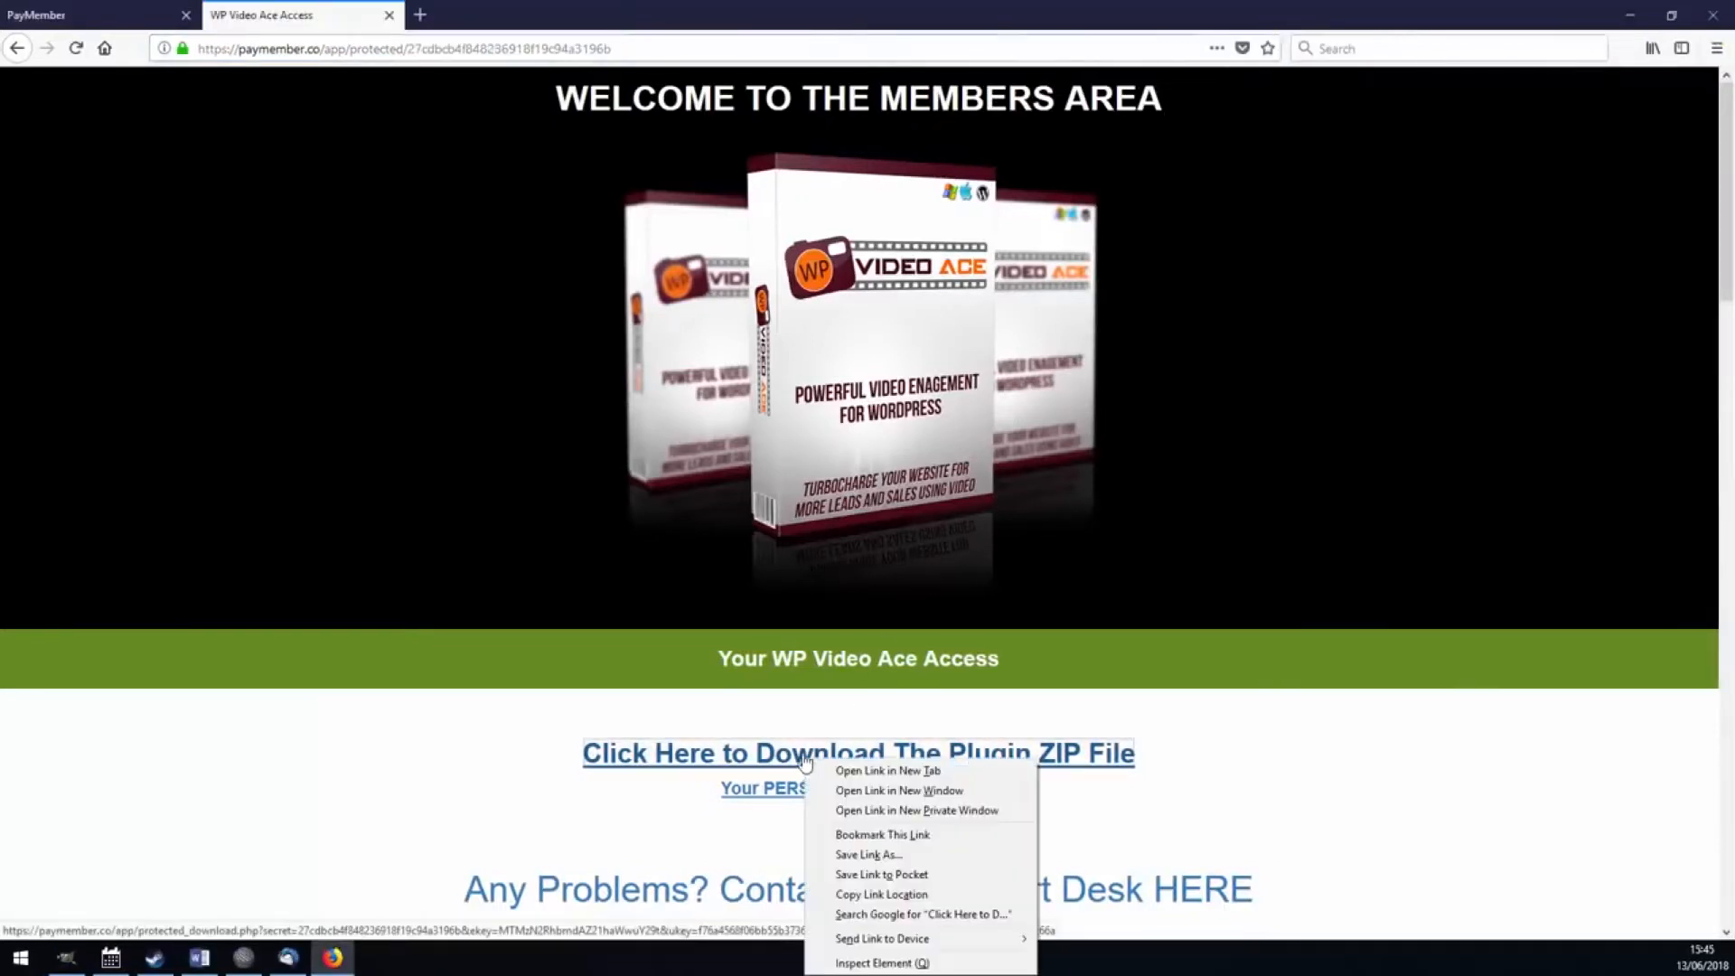
{"action": "left_click", "coordinate": [895, 891]}
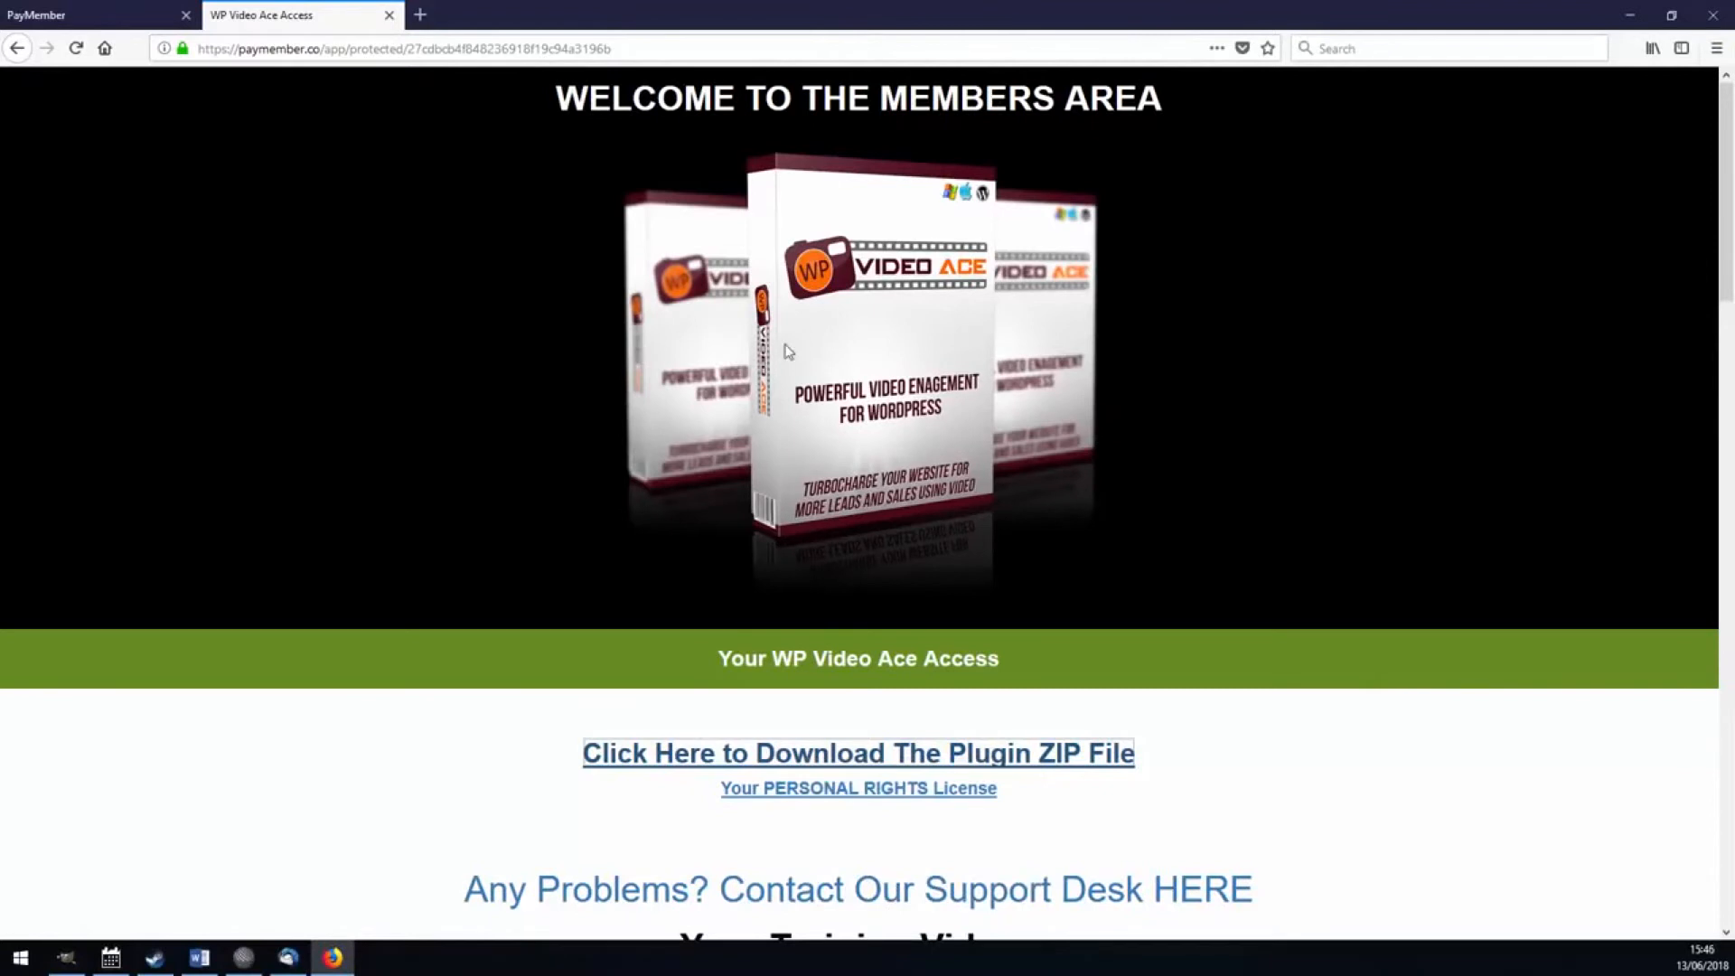
{"action": "left_click", "coordinate": [420, 15]}
{"action": "key", "text": "ctrl+v"}
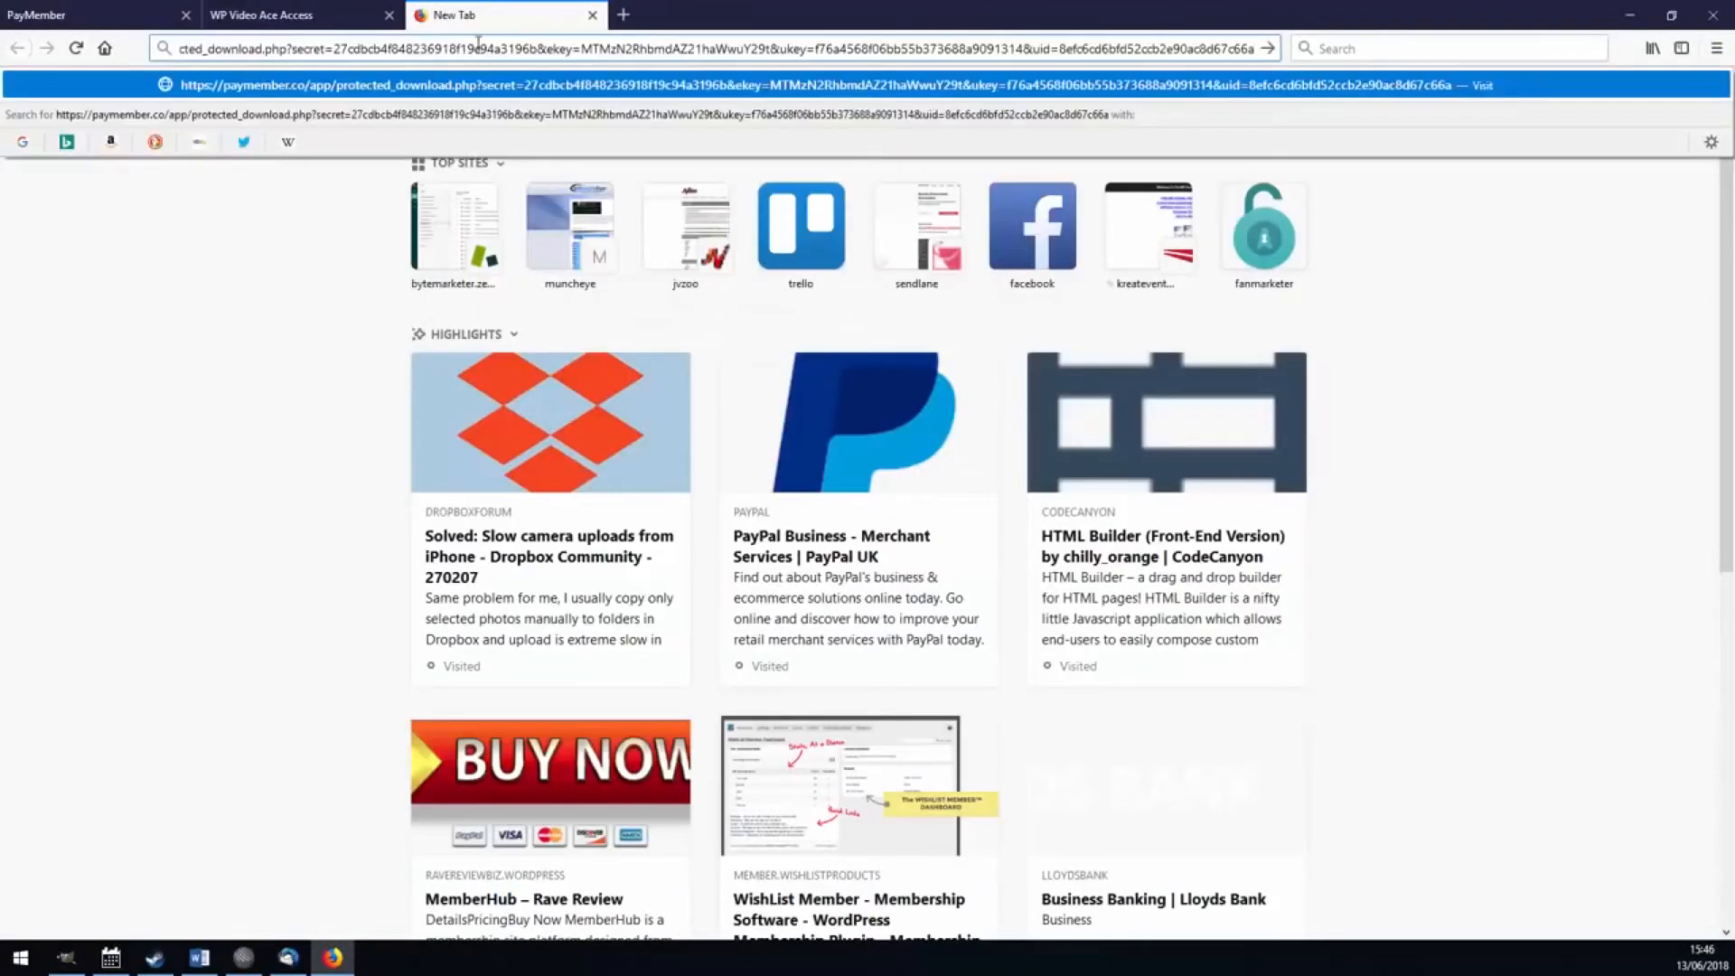
{"action": "left_click", "coordinate": [723, 54]}
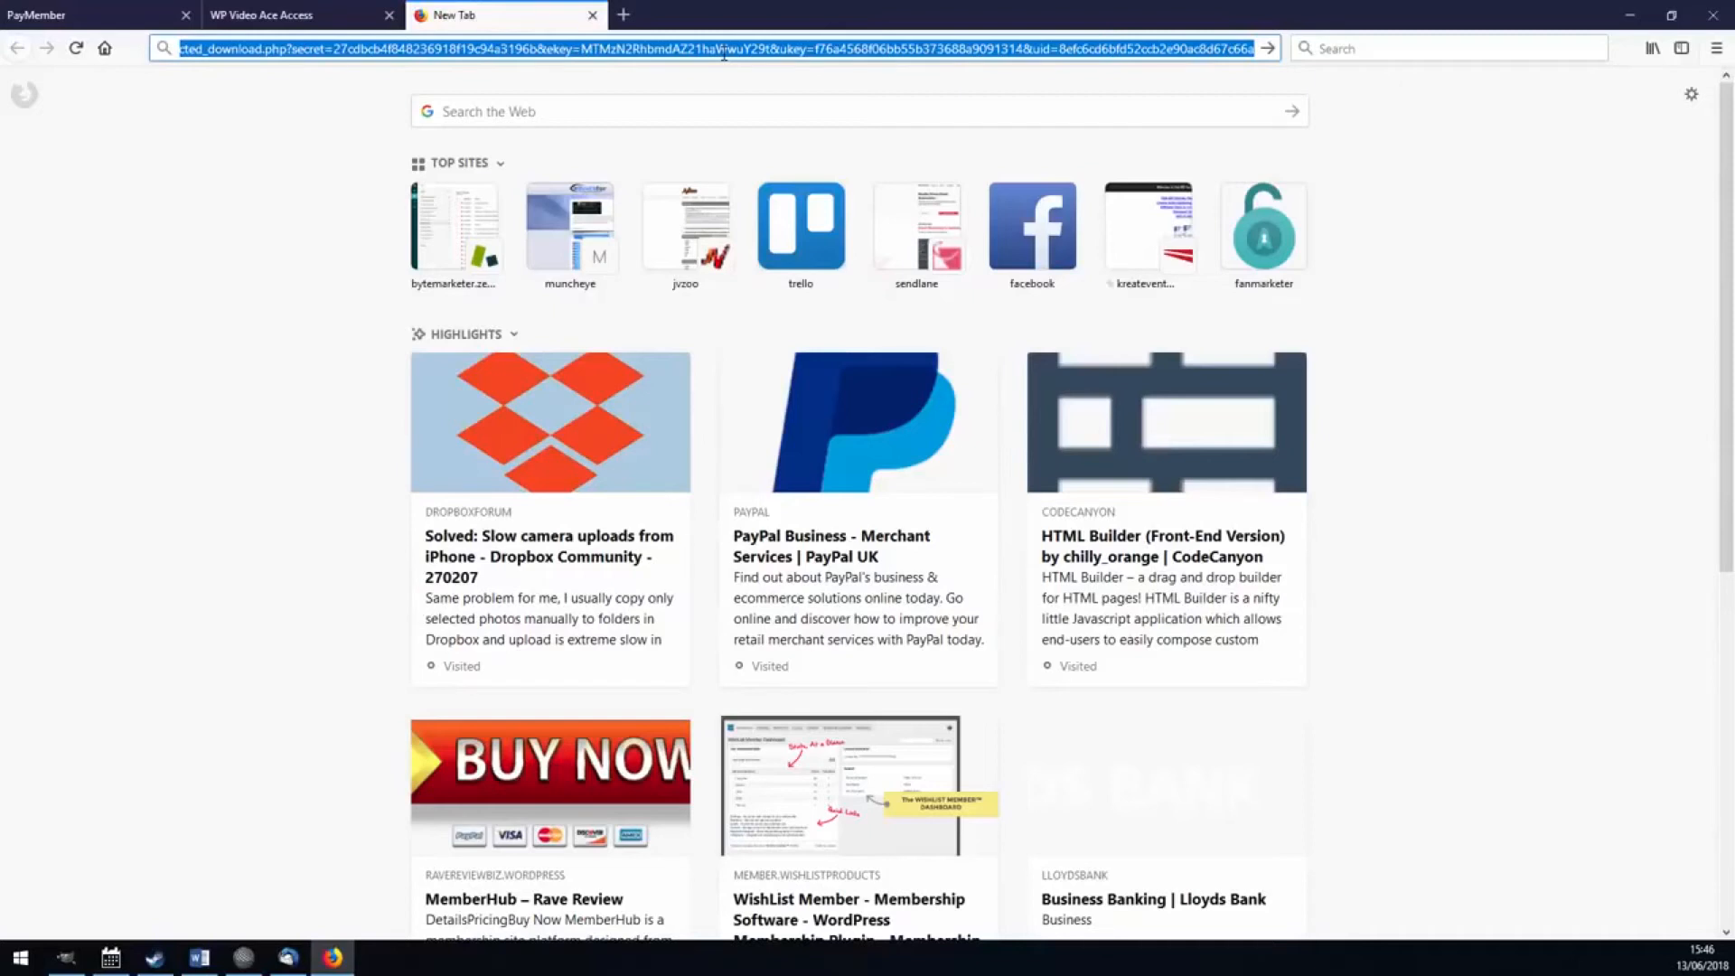
{"action": "key", "text": "Return"}
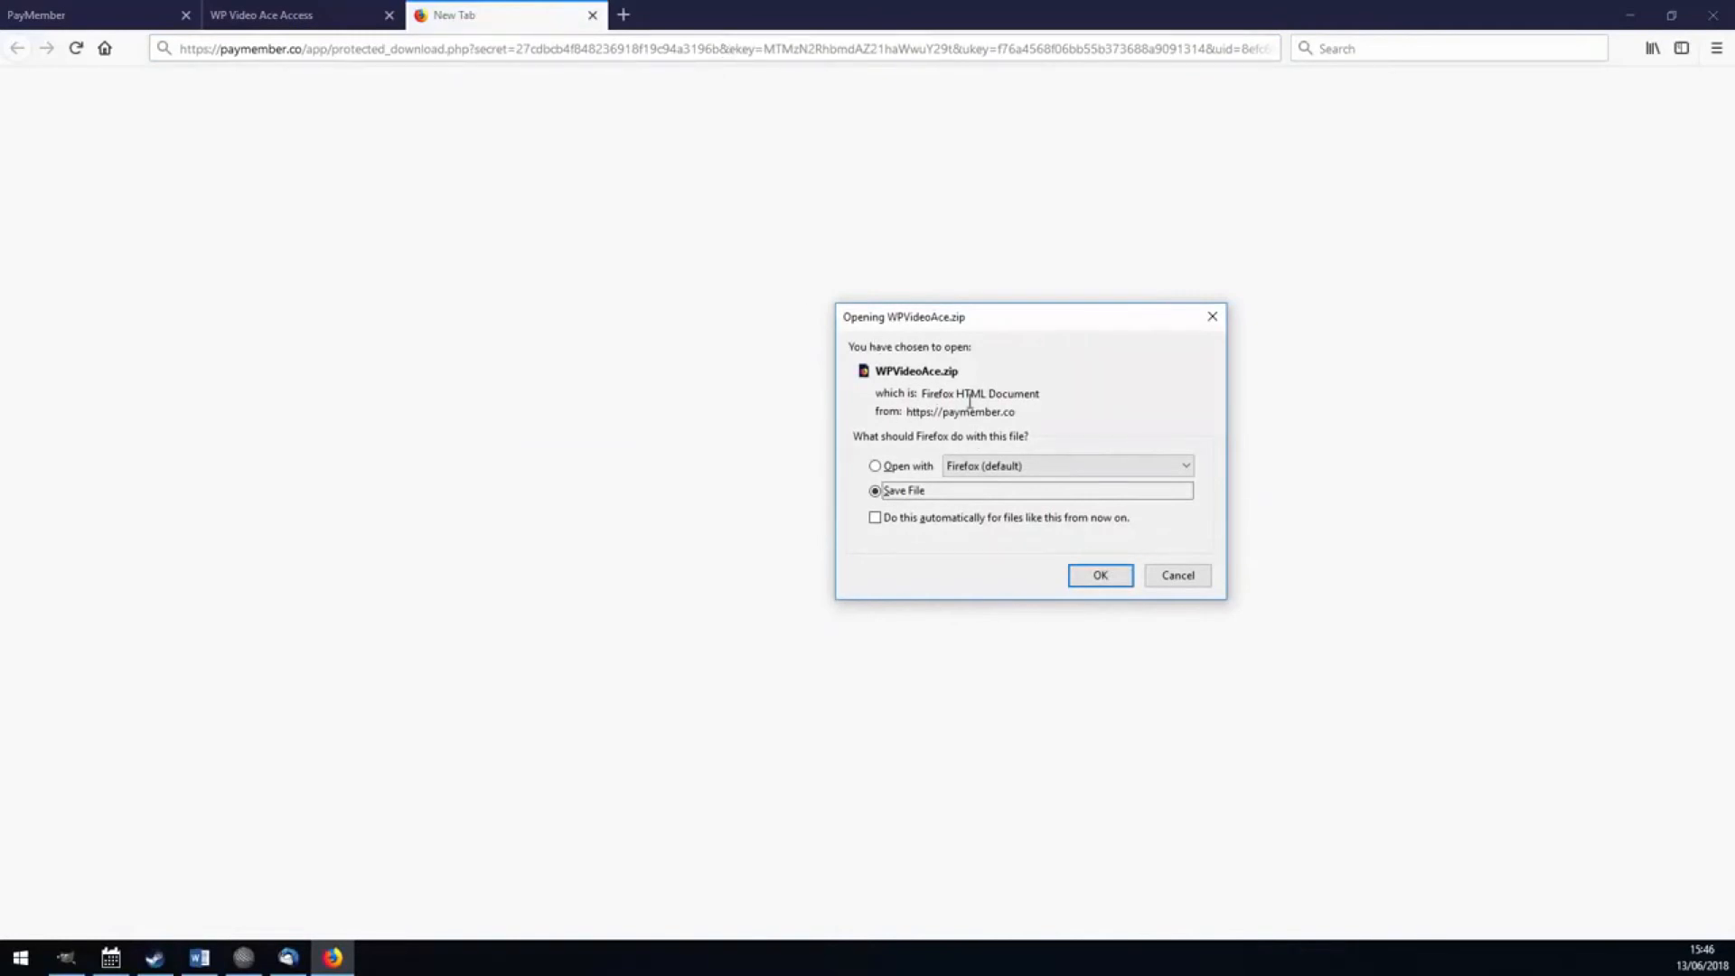
Save the WPVideoAce.zip download and return to the WP Video Ace members page
{"action": "left_click", "coordinate": [1099, 579]}
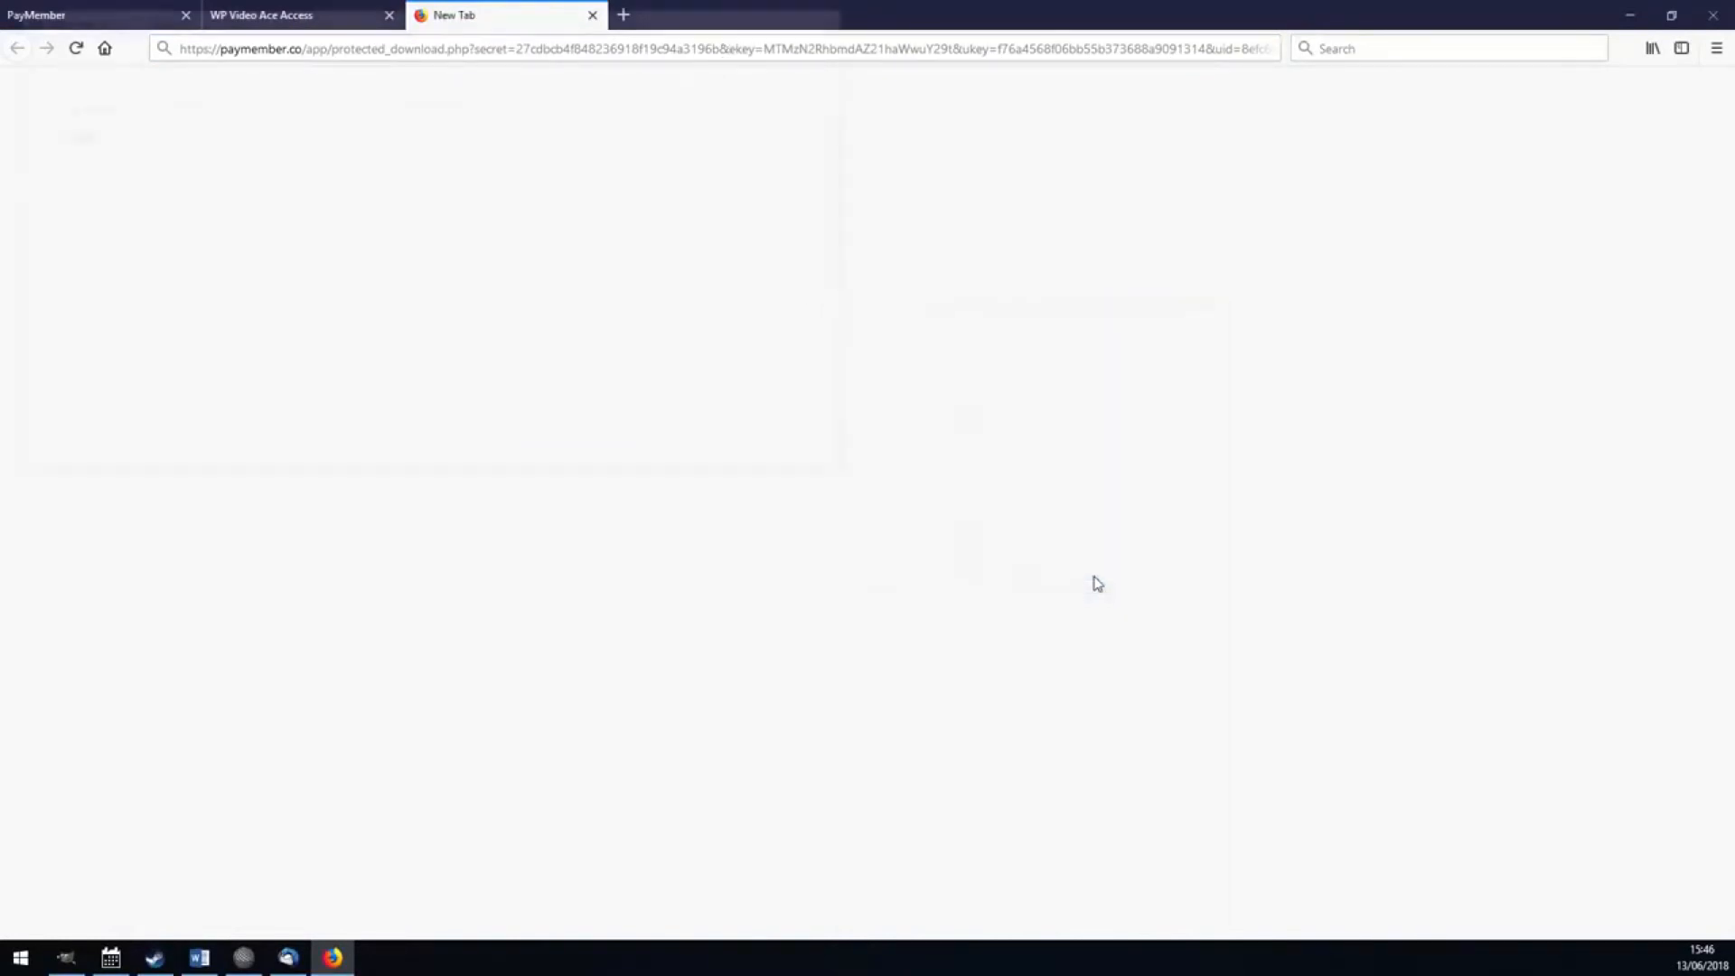
{"action": "left_click", "coordinate": [712, 463]}
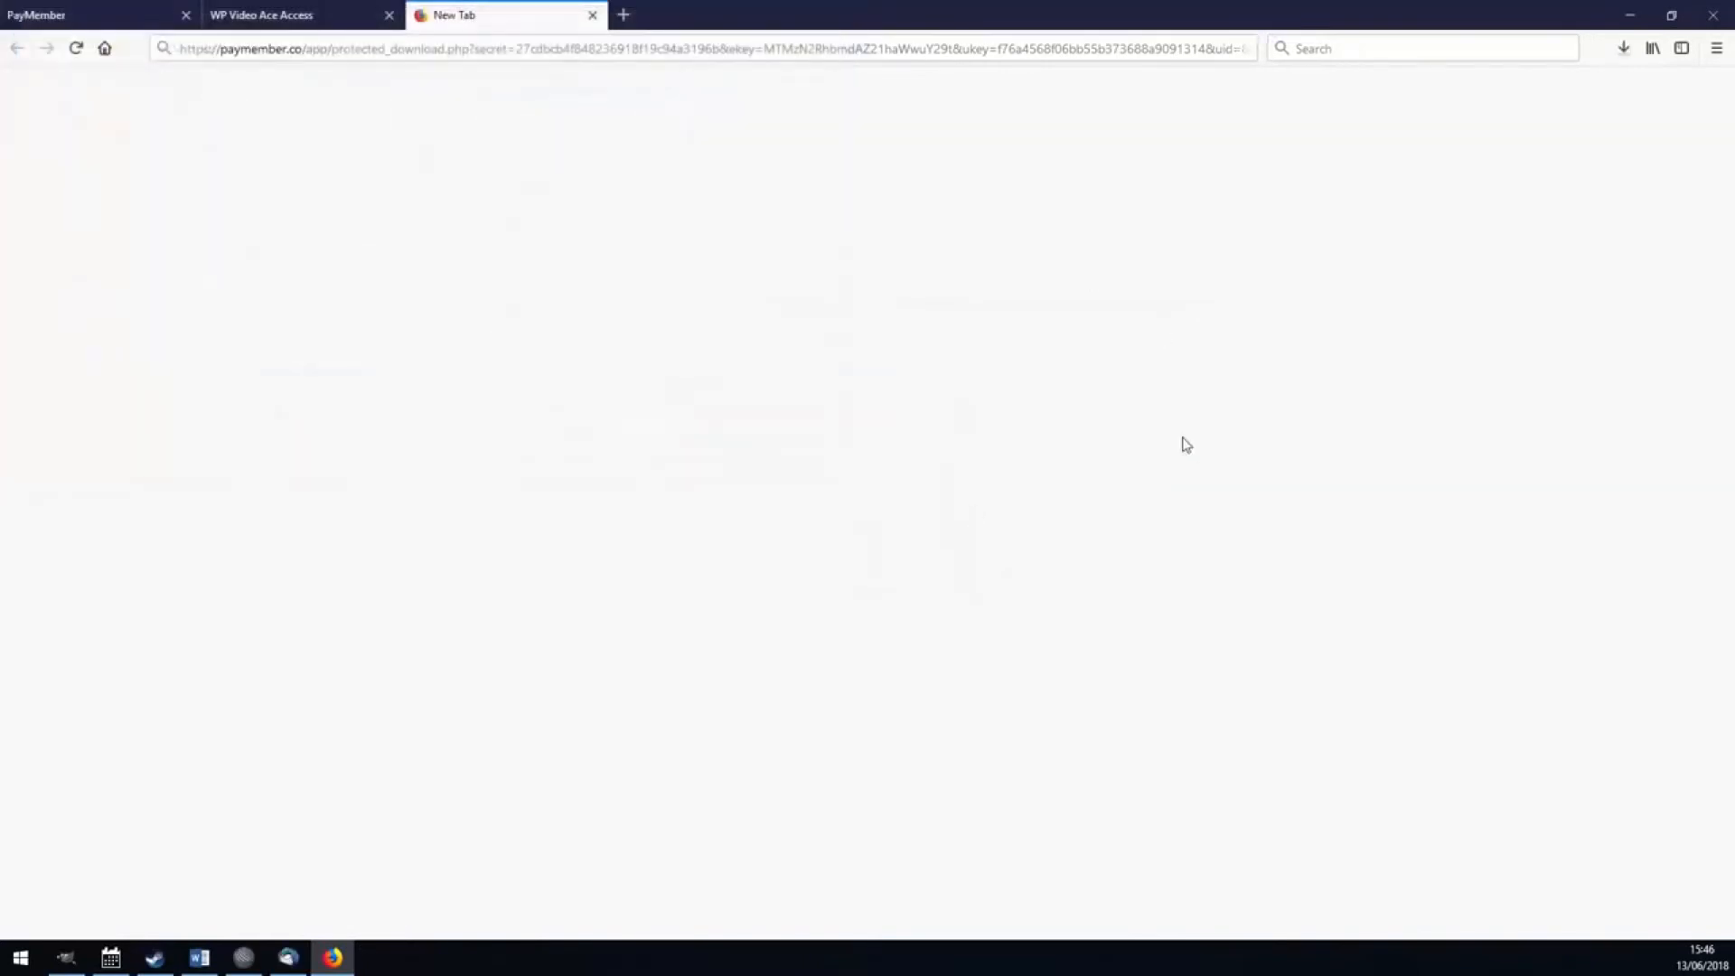
{"action": "key", "text": "ctrl+Tab"}
{"action": "key", "text": "ctrl+Tab"}
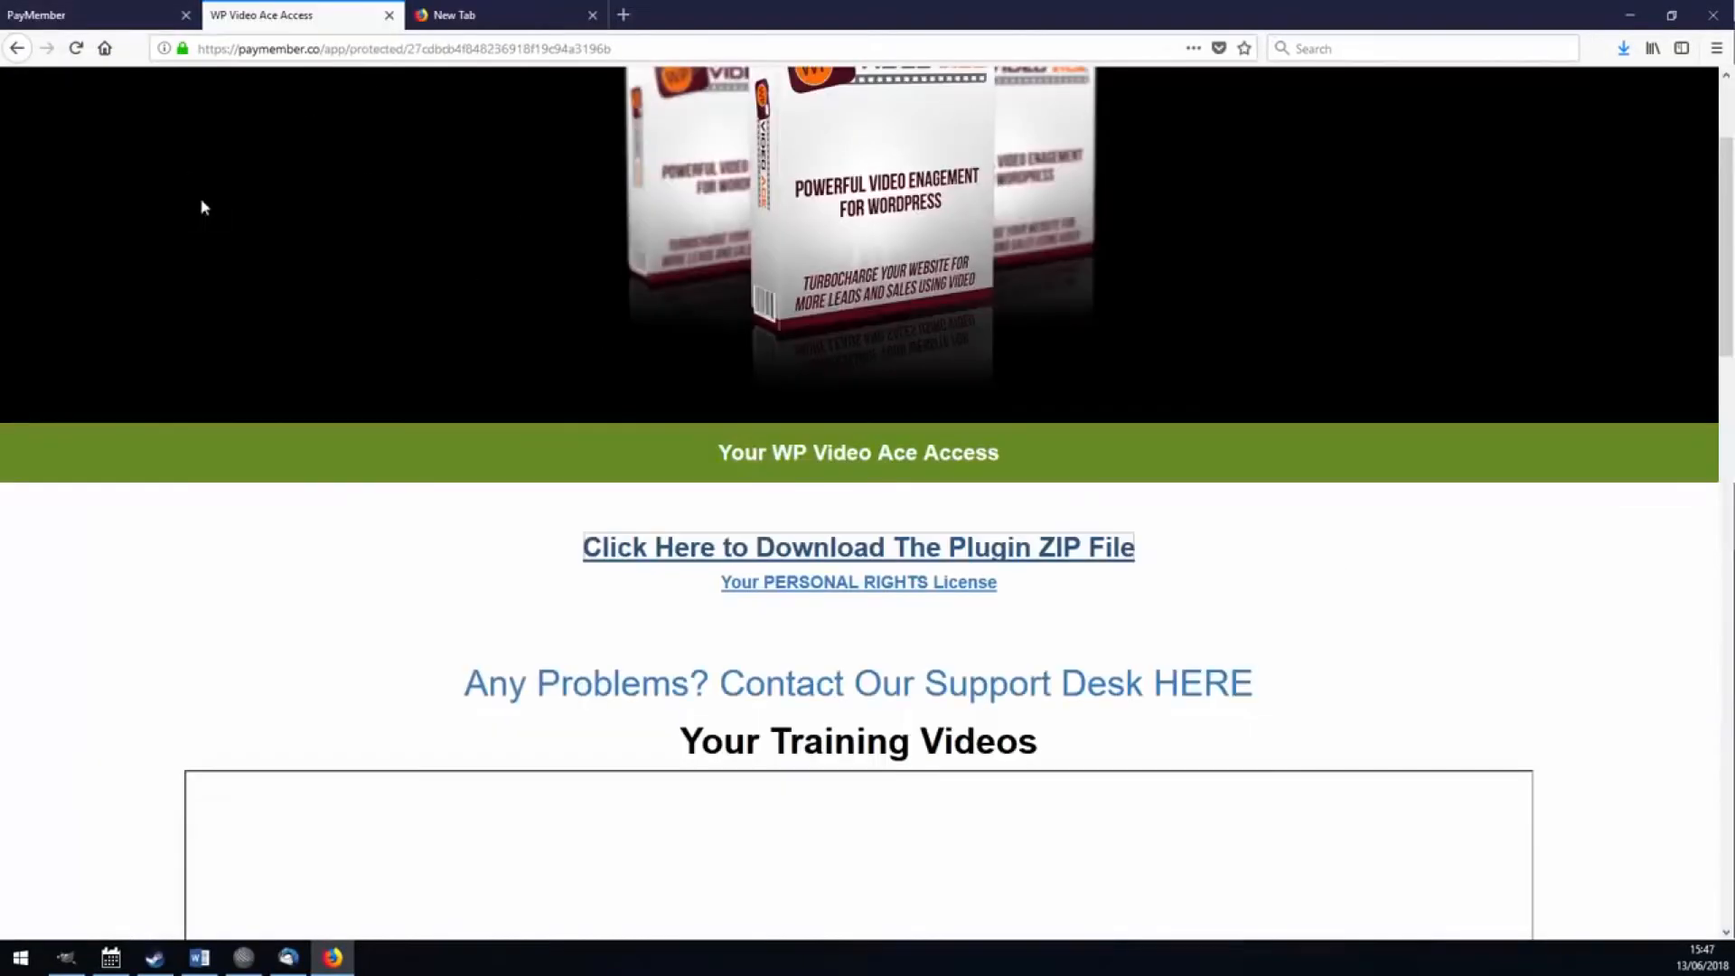
Reload the members page, copy its refreshed plugin ZIP link and paste it as the address in the download test tab
{"action": "left_click", "coordinate": [76, 48]}
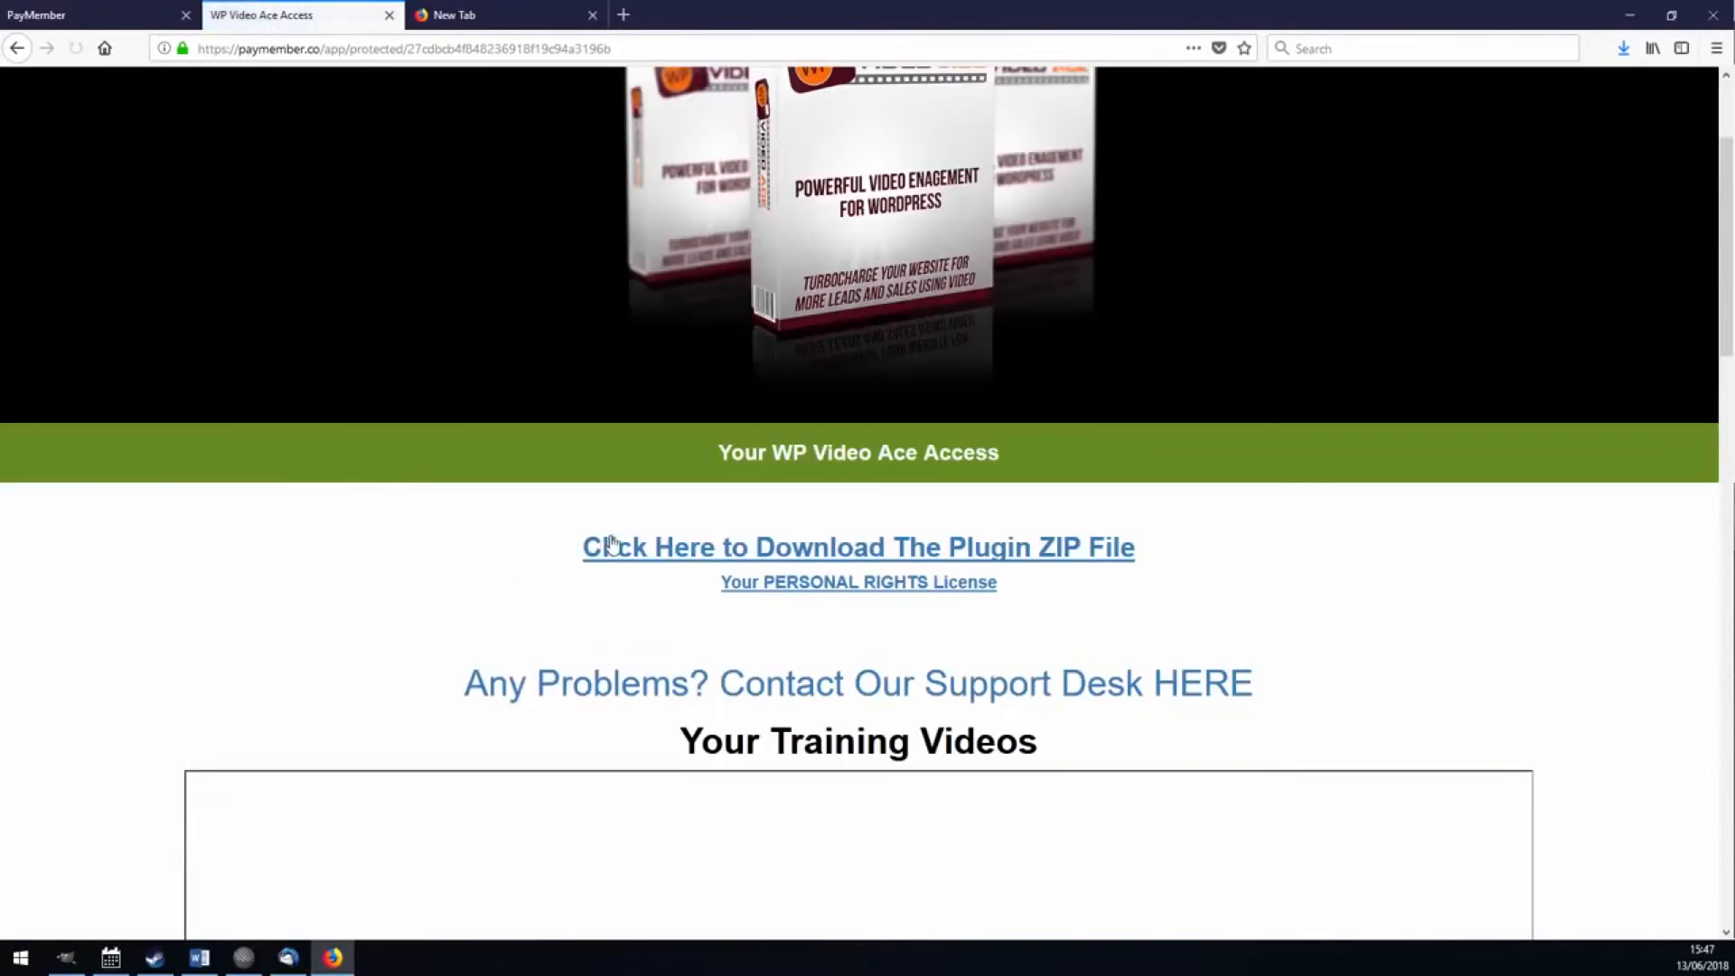
{"action": "right_click", "coordinate": [614, 546]}
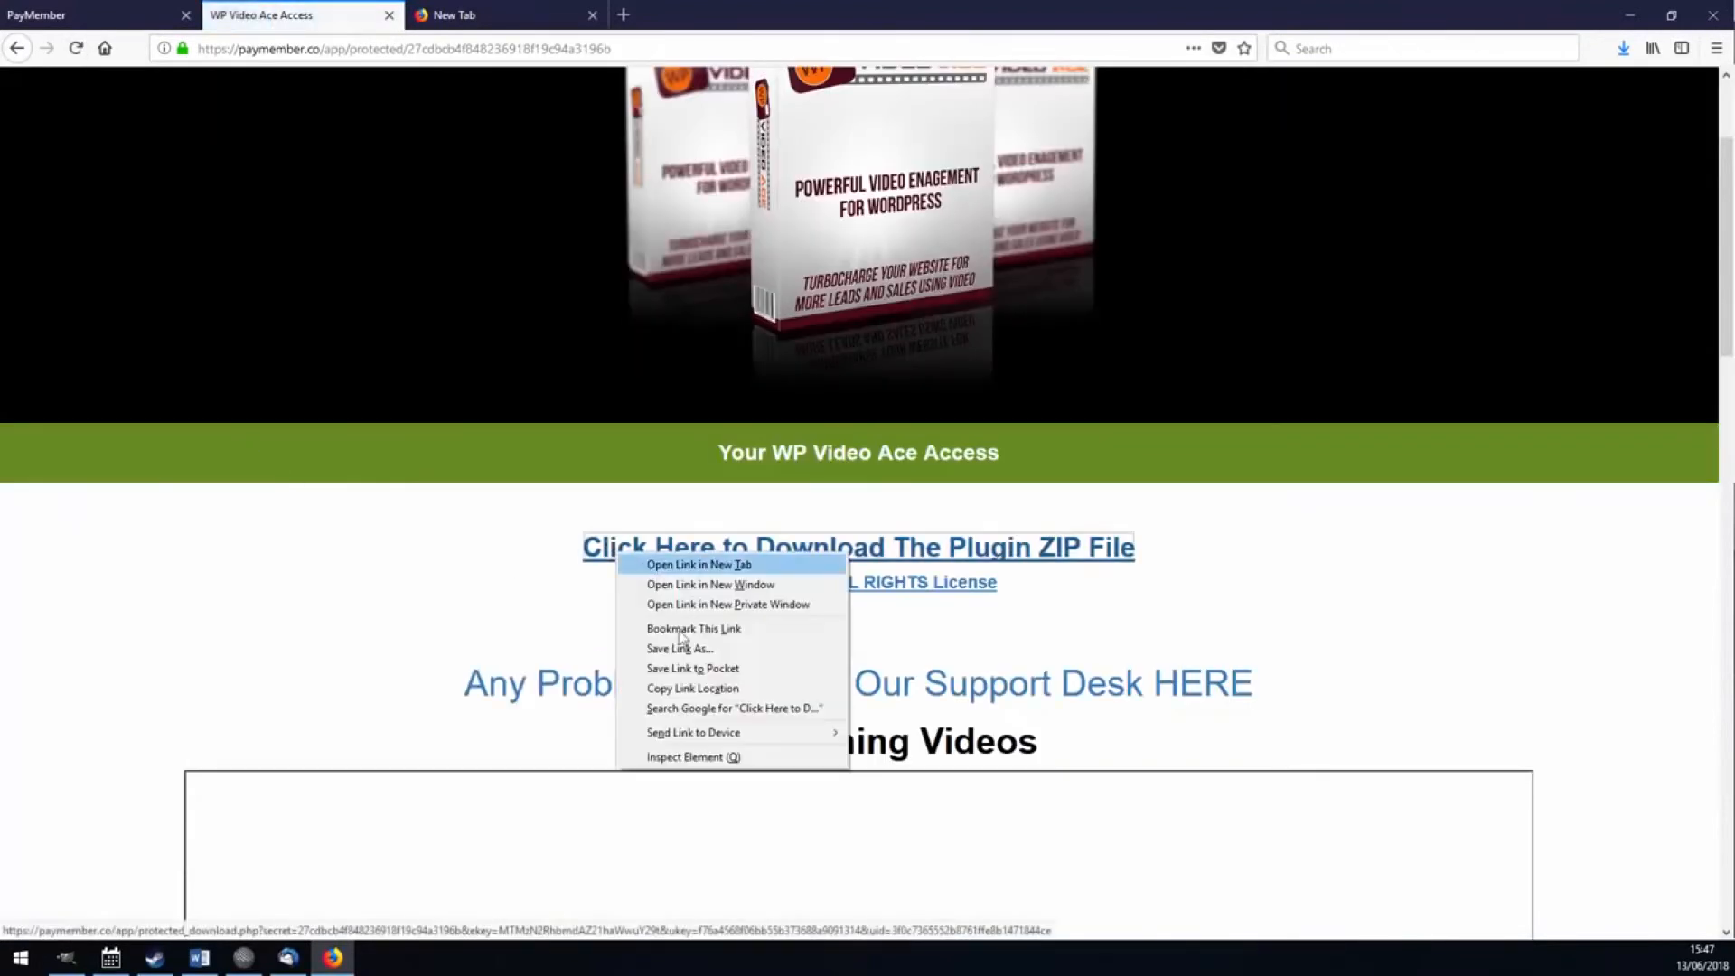
{"action": "left_click", "coordinate": [693, 690]}
{"action": "left_click", "coordinate": [517, 16]}
{"action": "left_click", "coordinate": [509, 45]}
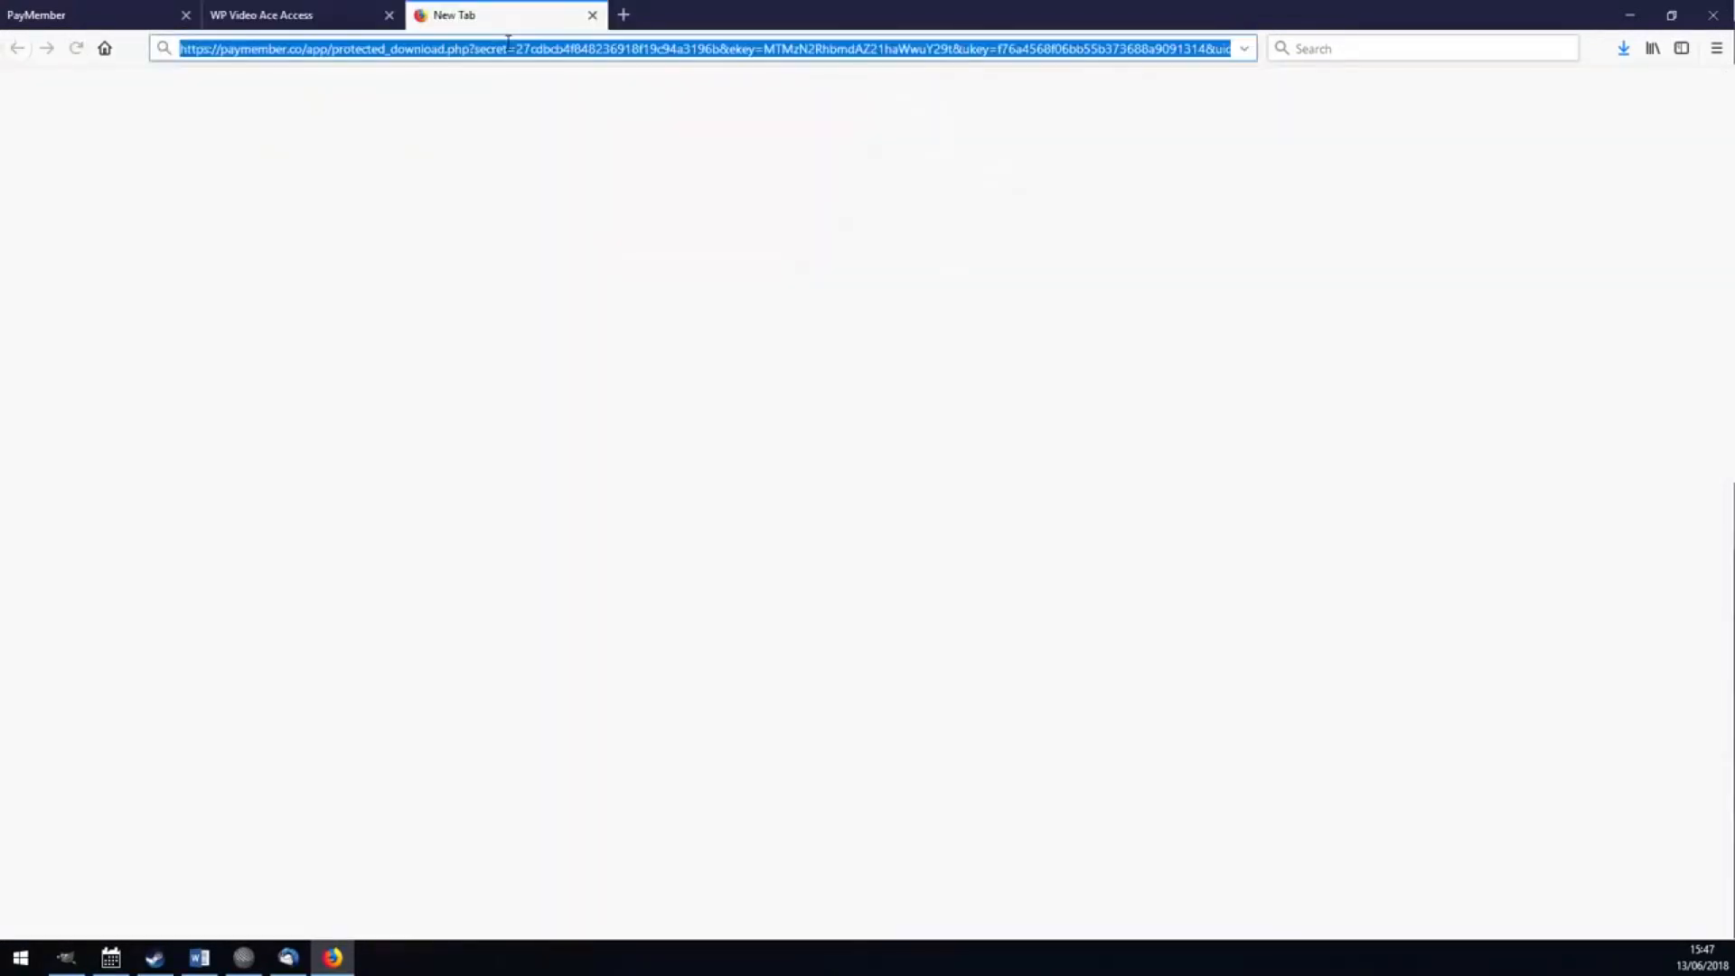
{"action": "key", "text": "ctrl+v"}
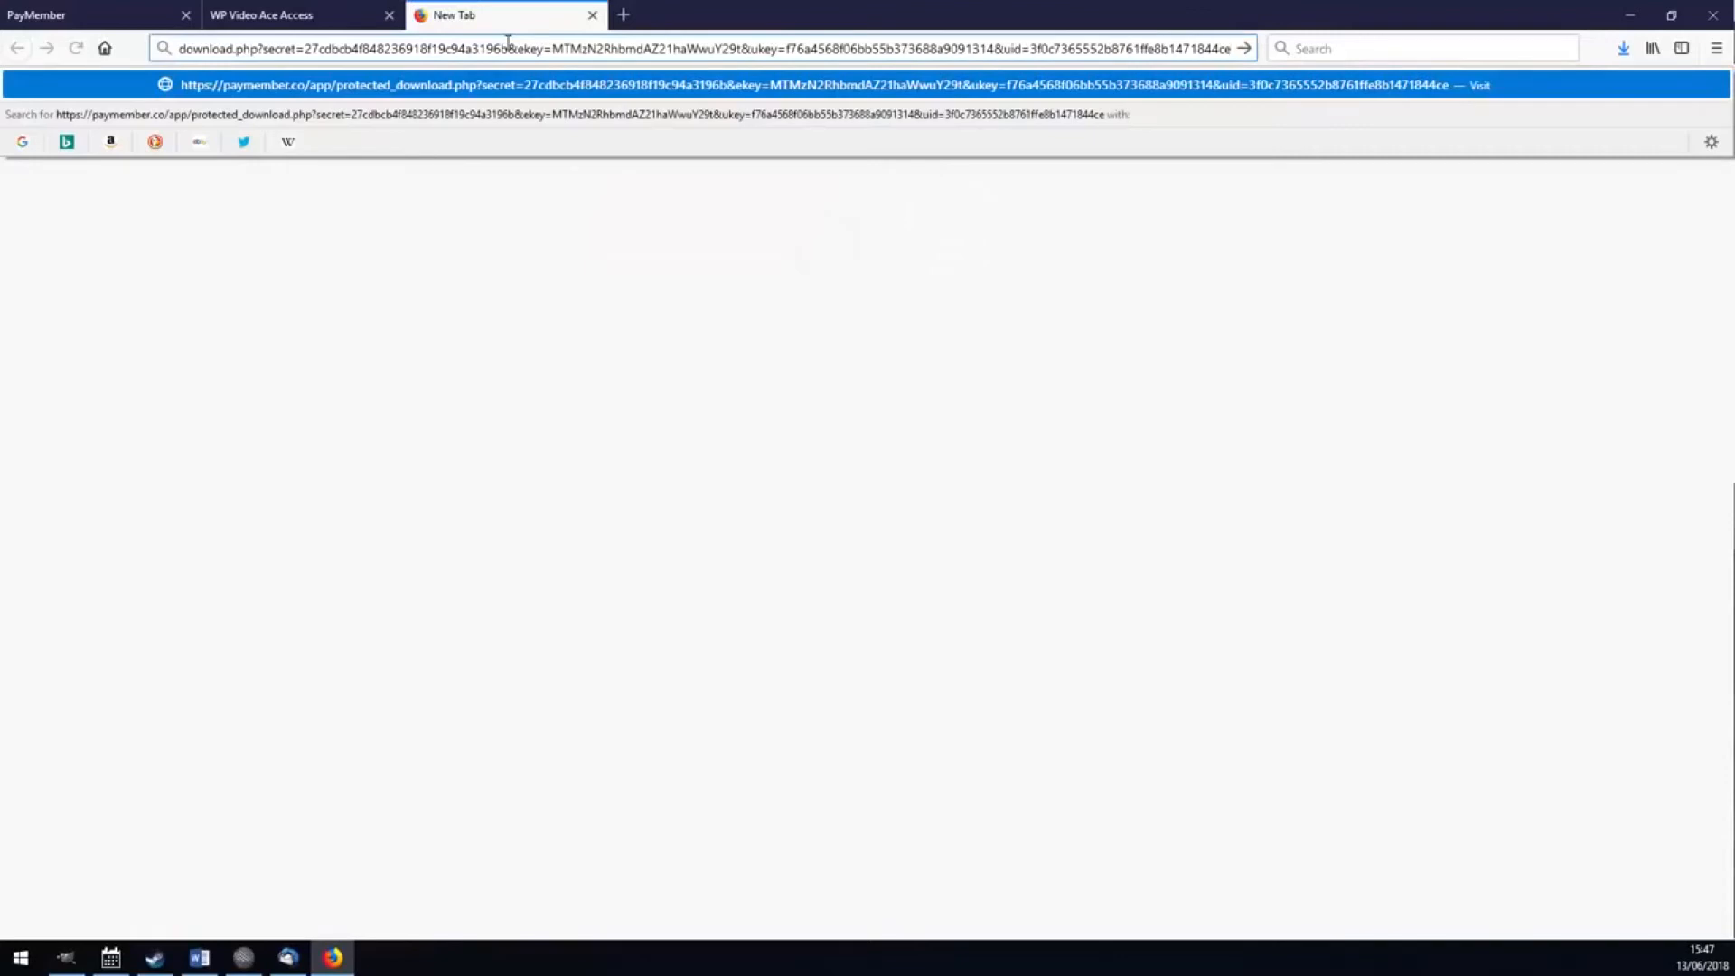
Check the allowed download count and actual URL of the WPVideoAce.zip entry in the campaign's protected downloads
{"action": "left_click", "coordinate": [117, 15]}
{"action": "left_click", "coordinate": [1444, 598]}
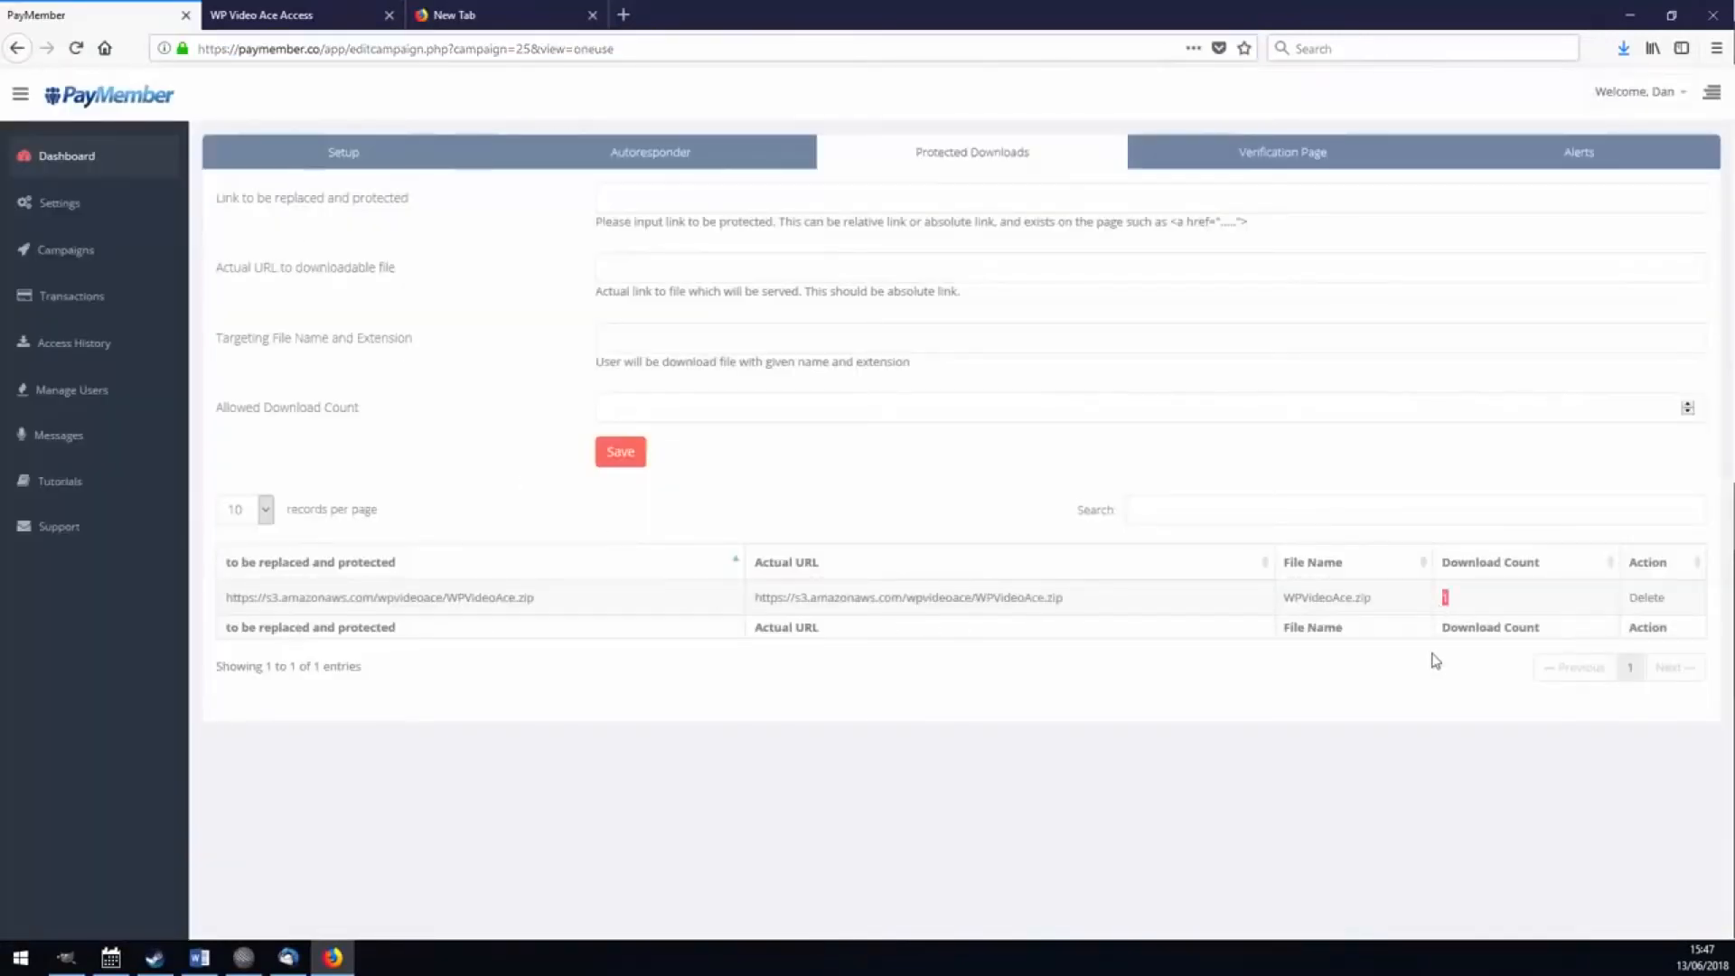
{"action": "left_click", "coordinate": [1347, 838]}
{"action": "left_click", "coordinate": [324, 18]}
{"action": "left_click_drag", "start_coordinate": [593, 547], "coordinate": [496, 20]}
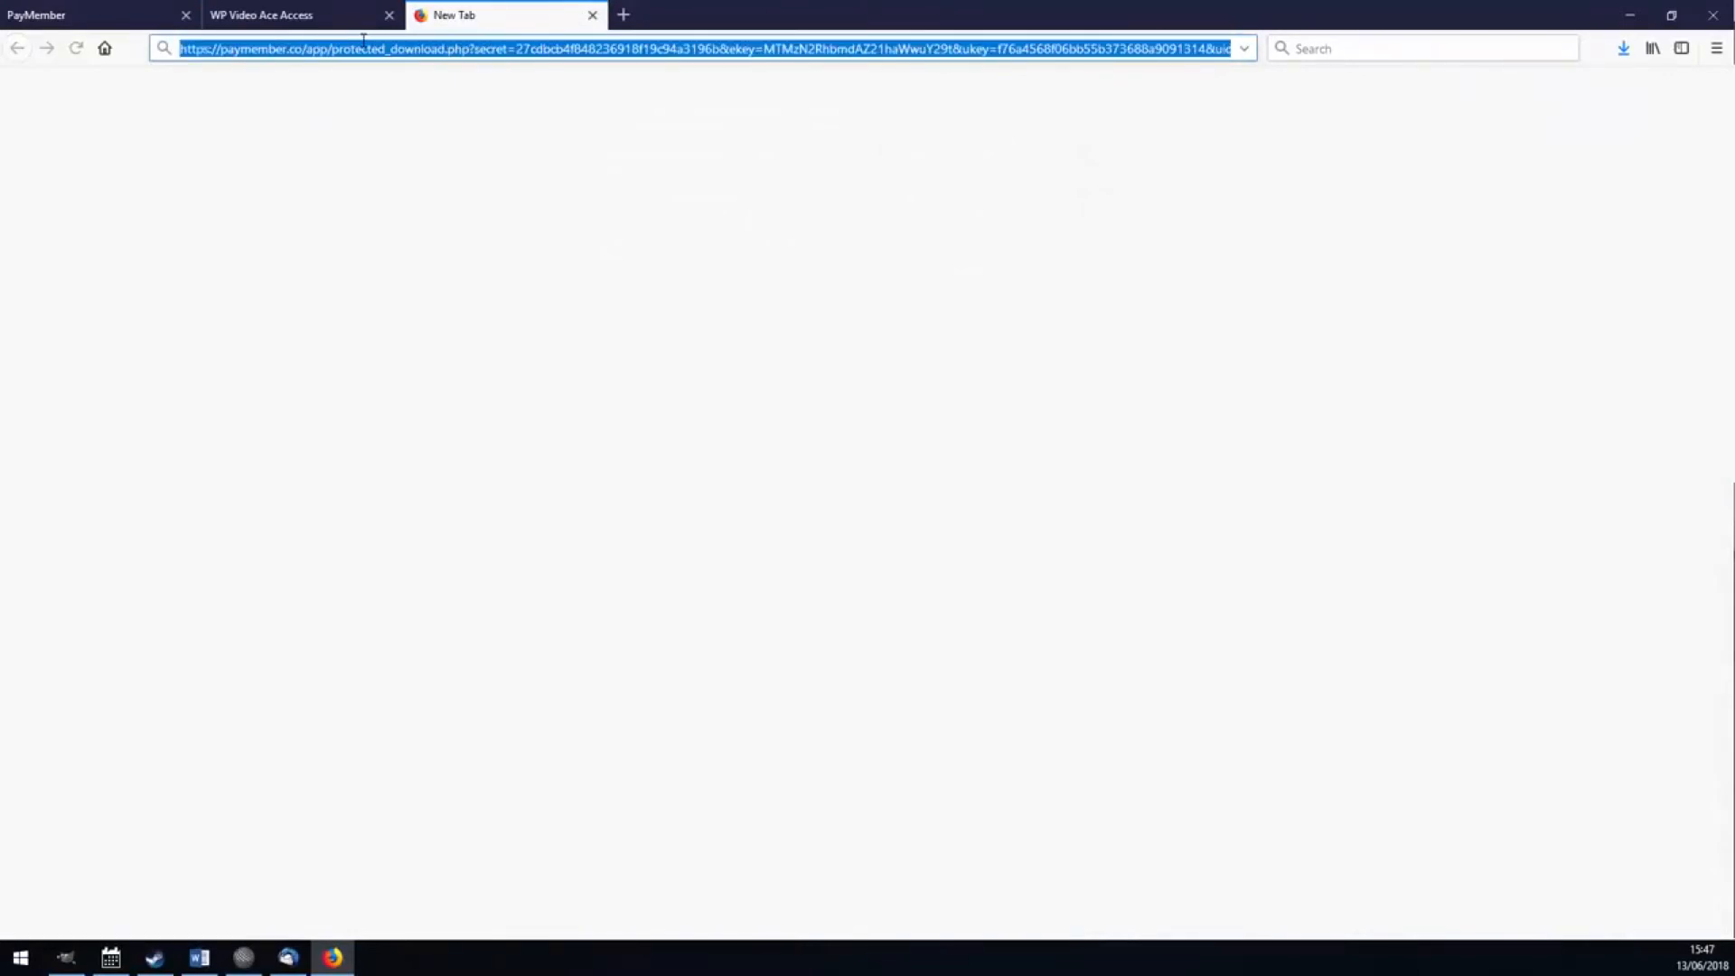
{"action": "left_click", "coordinate": [54, 16]}
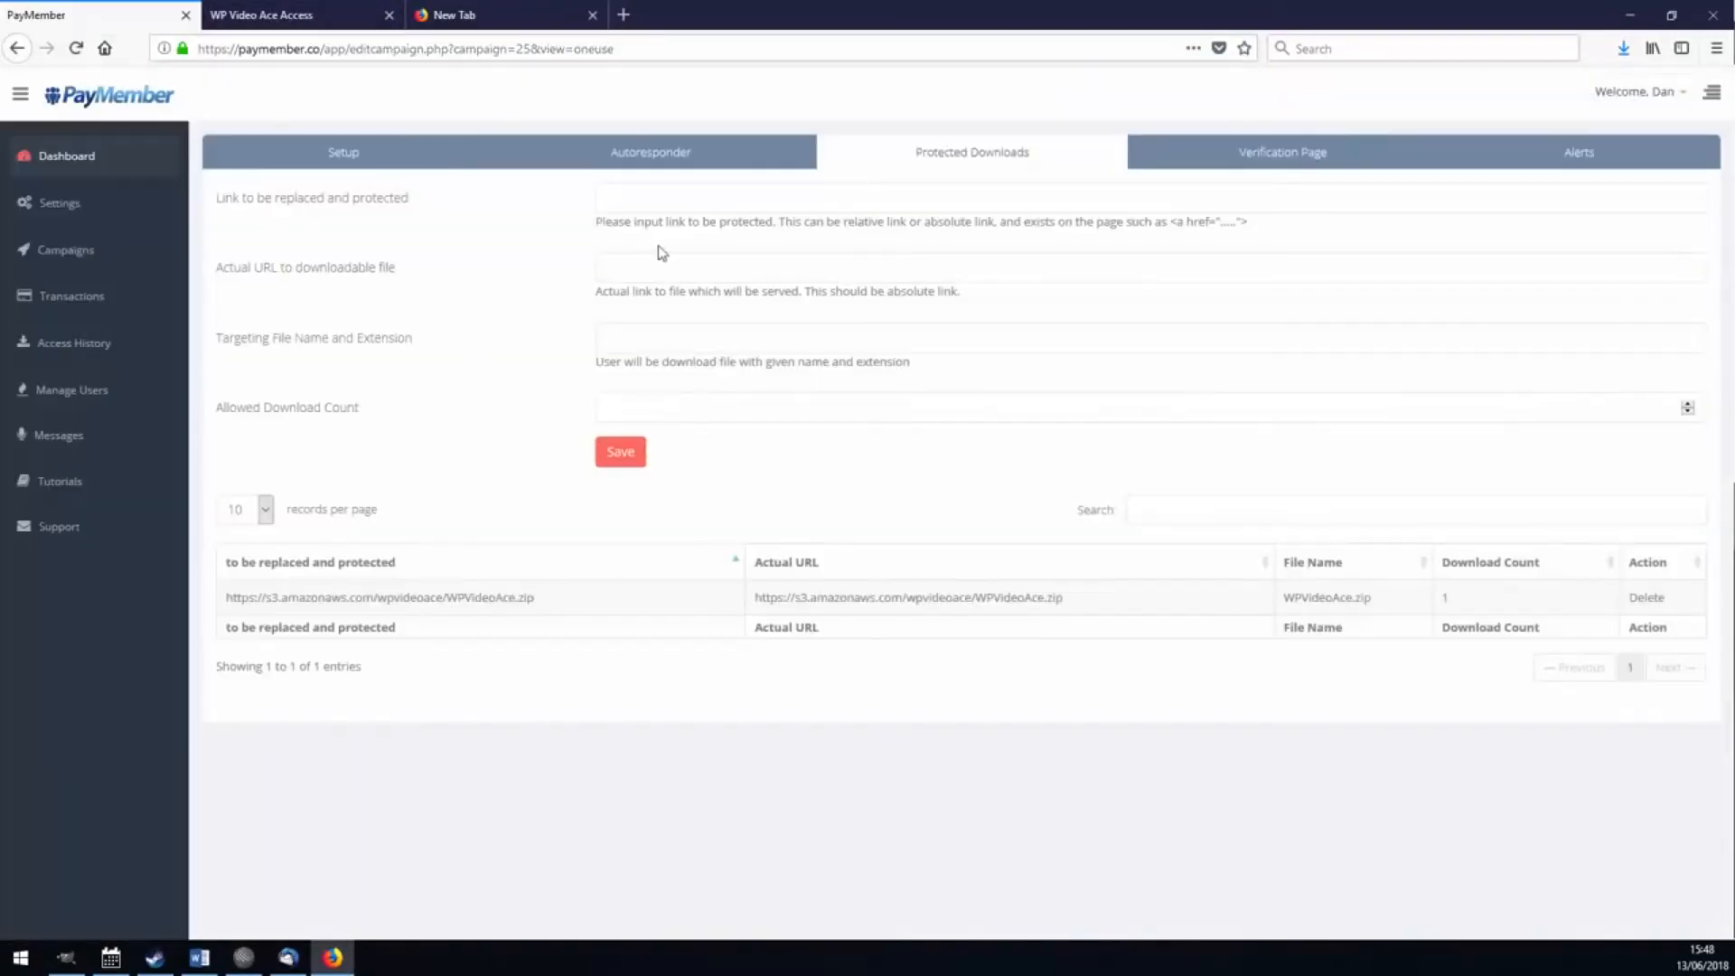
{"action": "left_click_drag", "start_coordinate": [1075, 598], "coordinate": [756, 588]}
{"action": "left_click", "coordinate": [820, 598]}
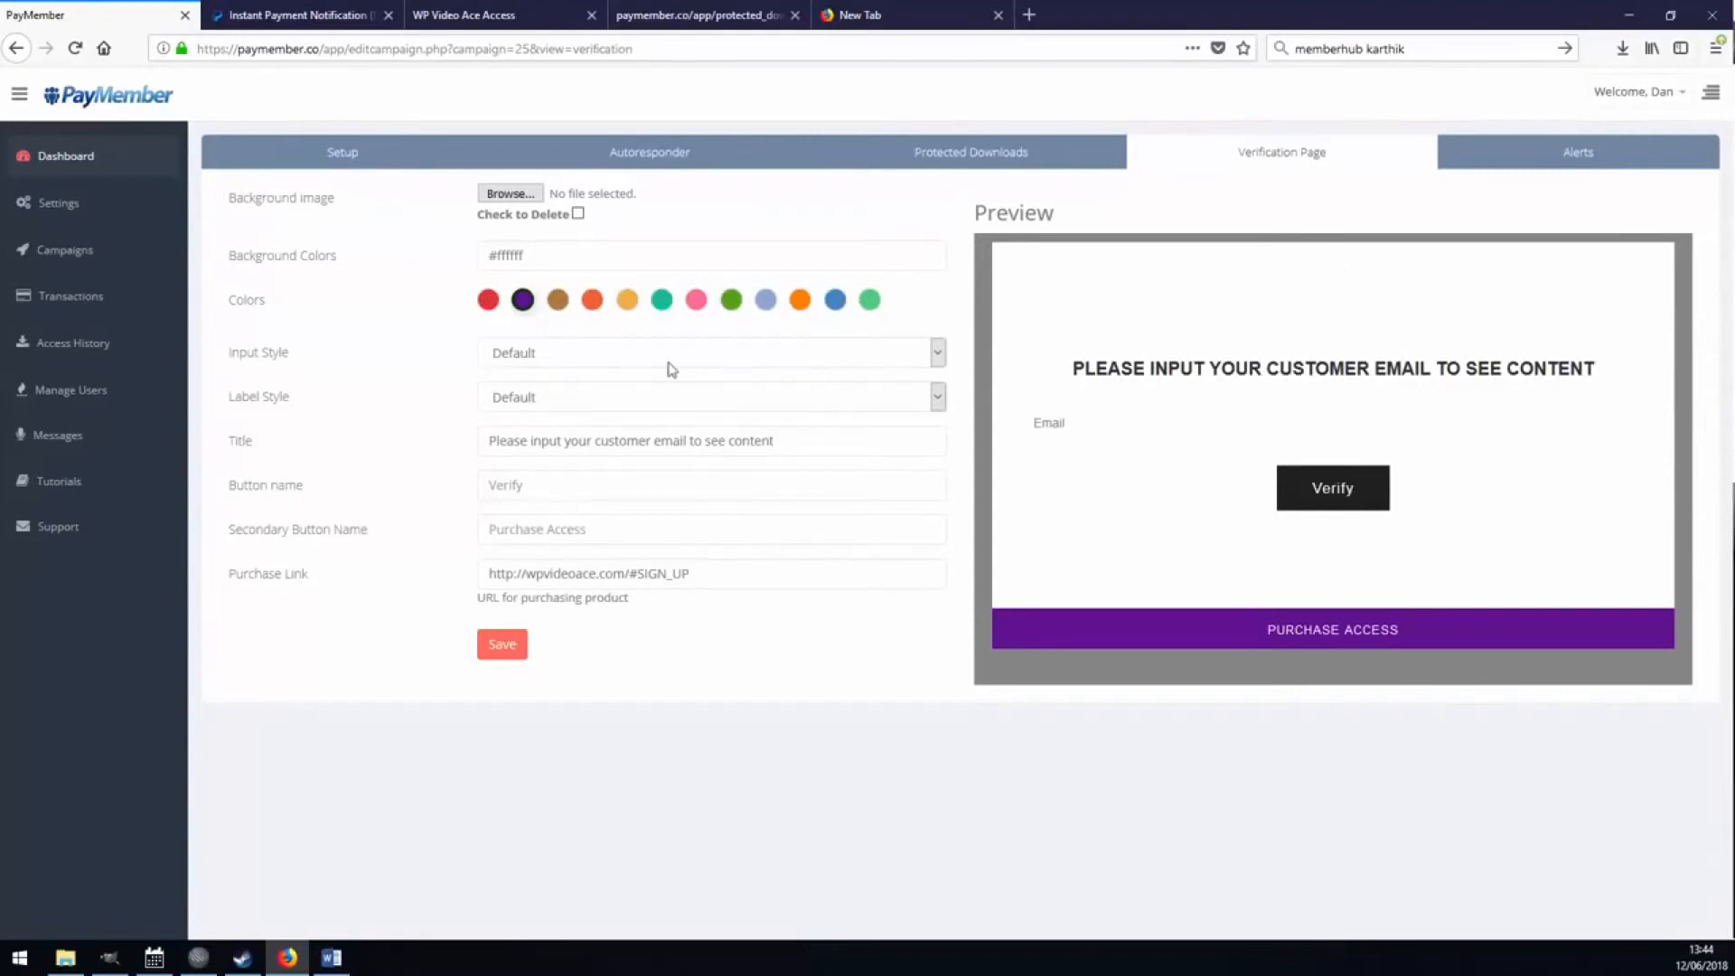
Set the verification page's input style to Border Soild Bottom and its label style to Label Bg
{"action": "left_click", "coordinate": [620, 353]}
{"action": "left_click", "coordinate": [583, 425]}
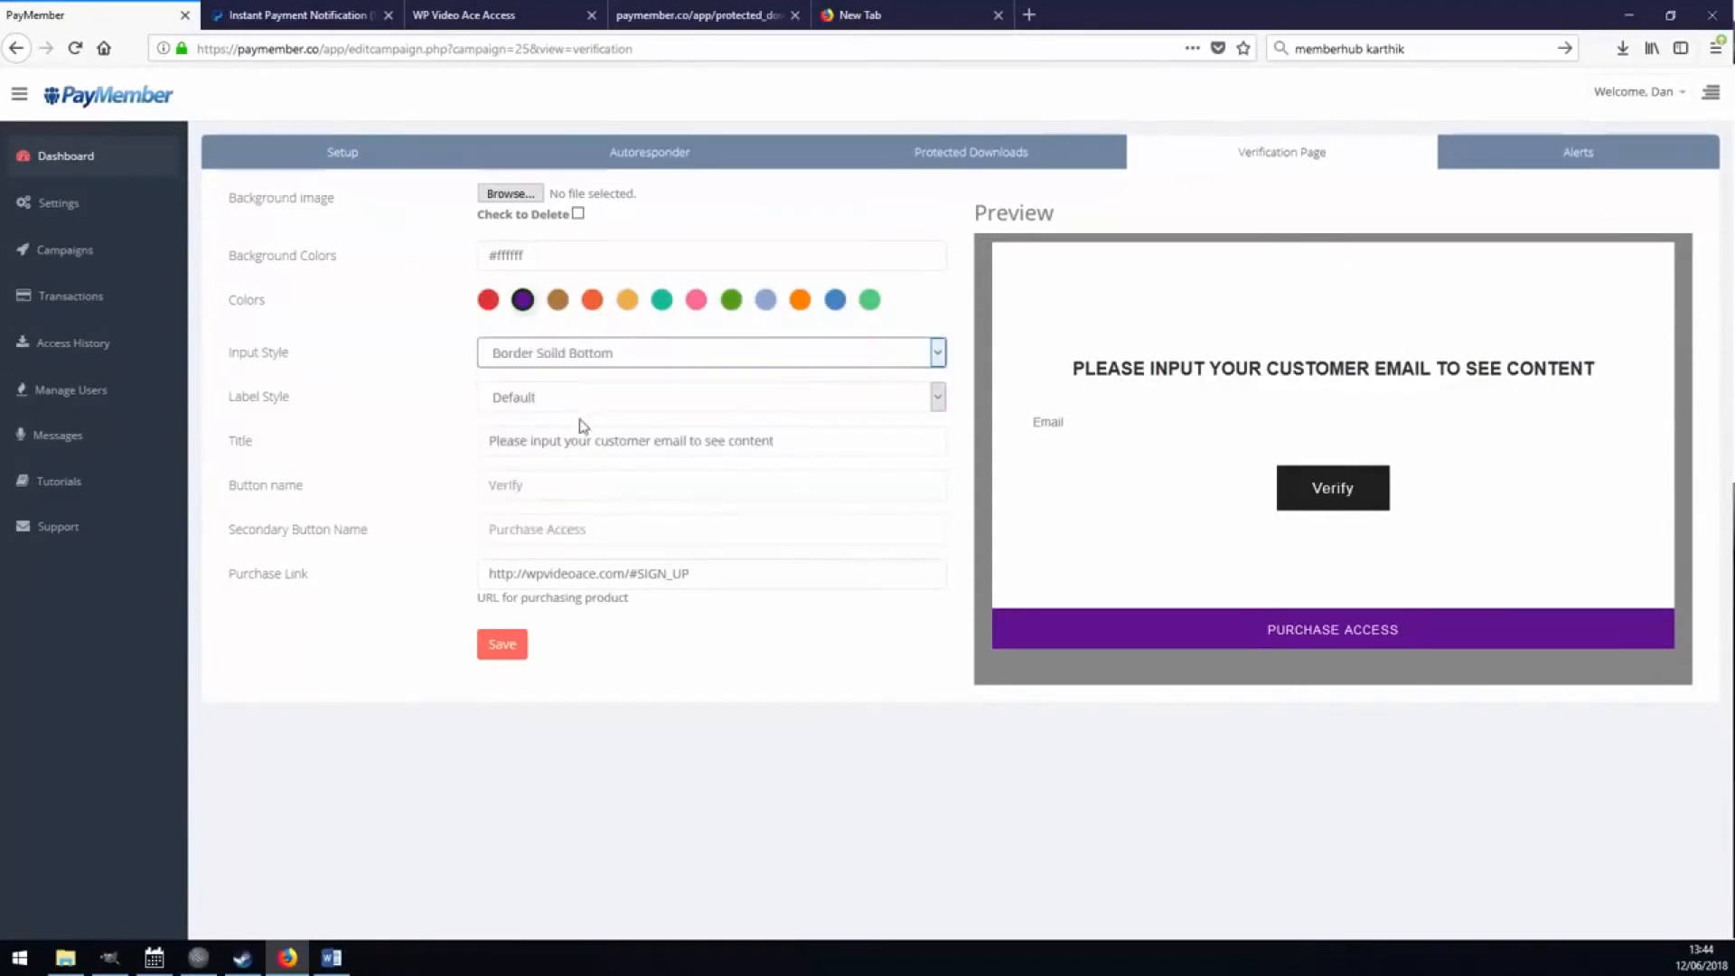
{"action": "left_click", "coordinate": [608, 397]}
{"action": "left_click", "coordinate": [596, 462]}
Set the verification page's button name to "Verify Your Email"
{"action": "left_click", "coordinate": [806, 443]}
{"action": "triple_click", "coordinate": [806, 443]}
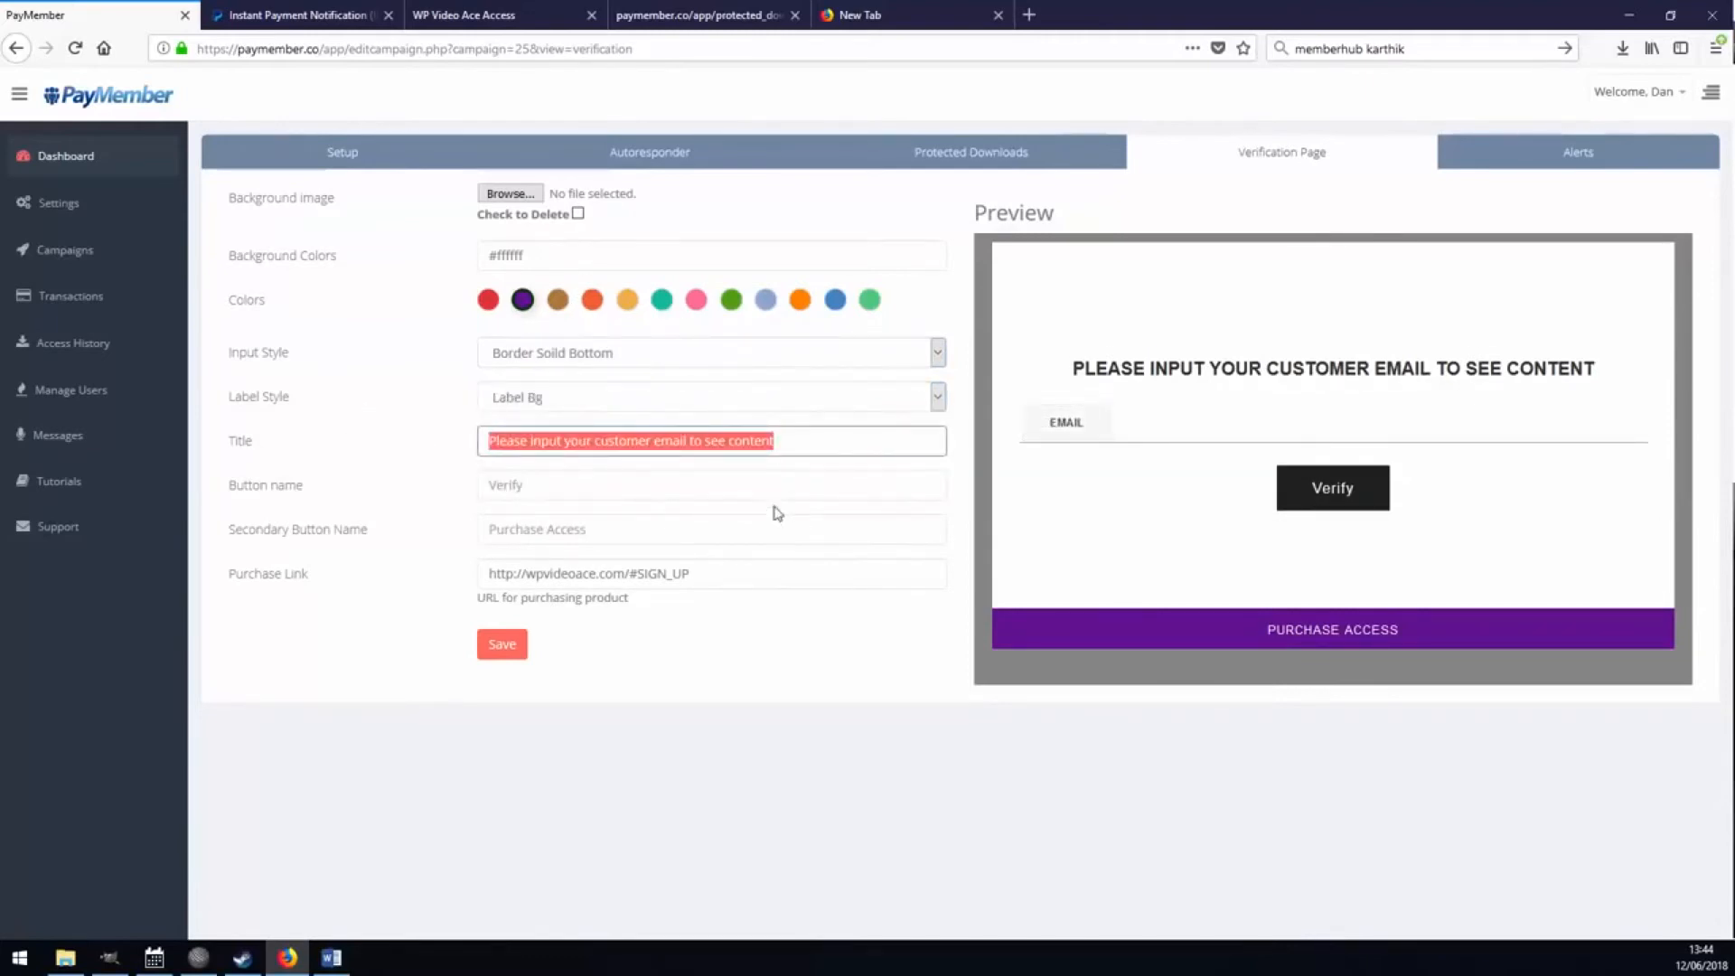
{"action": "left_click", "coordinate": [566, 489]}
{"action": "type", "text": "Verify Your Em"}
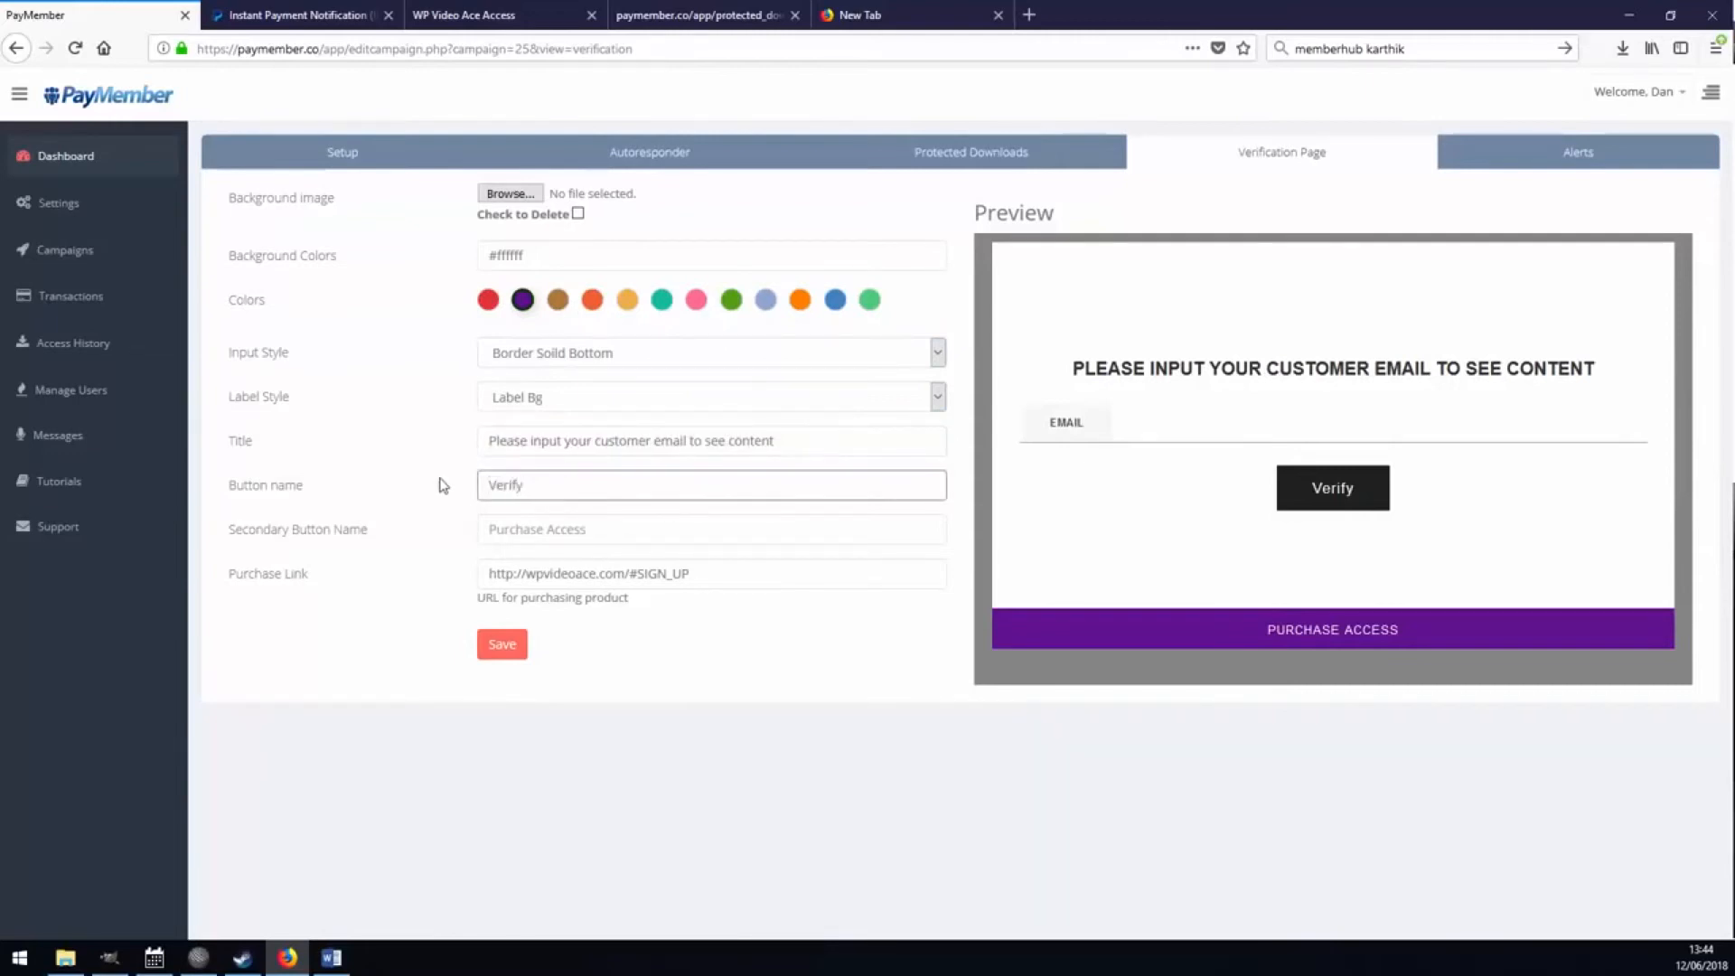
{"action": "type", "text": "ail"}
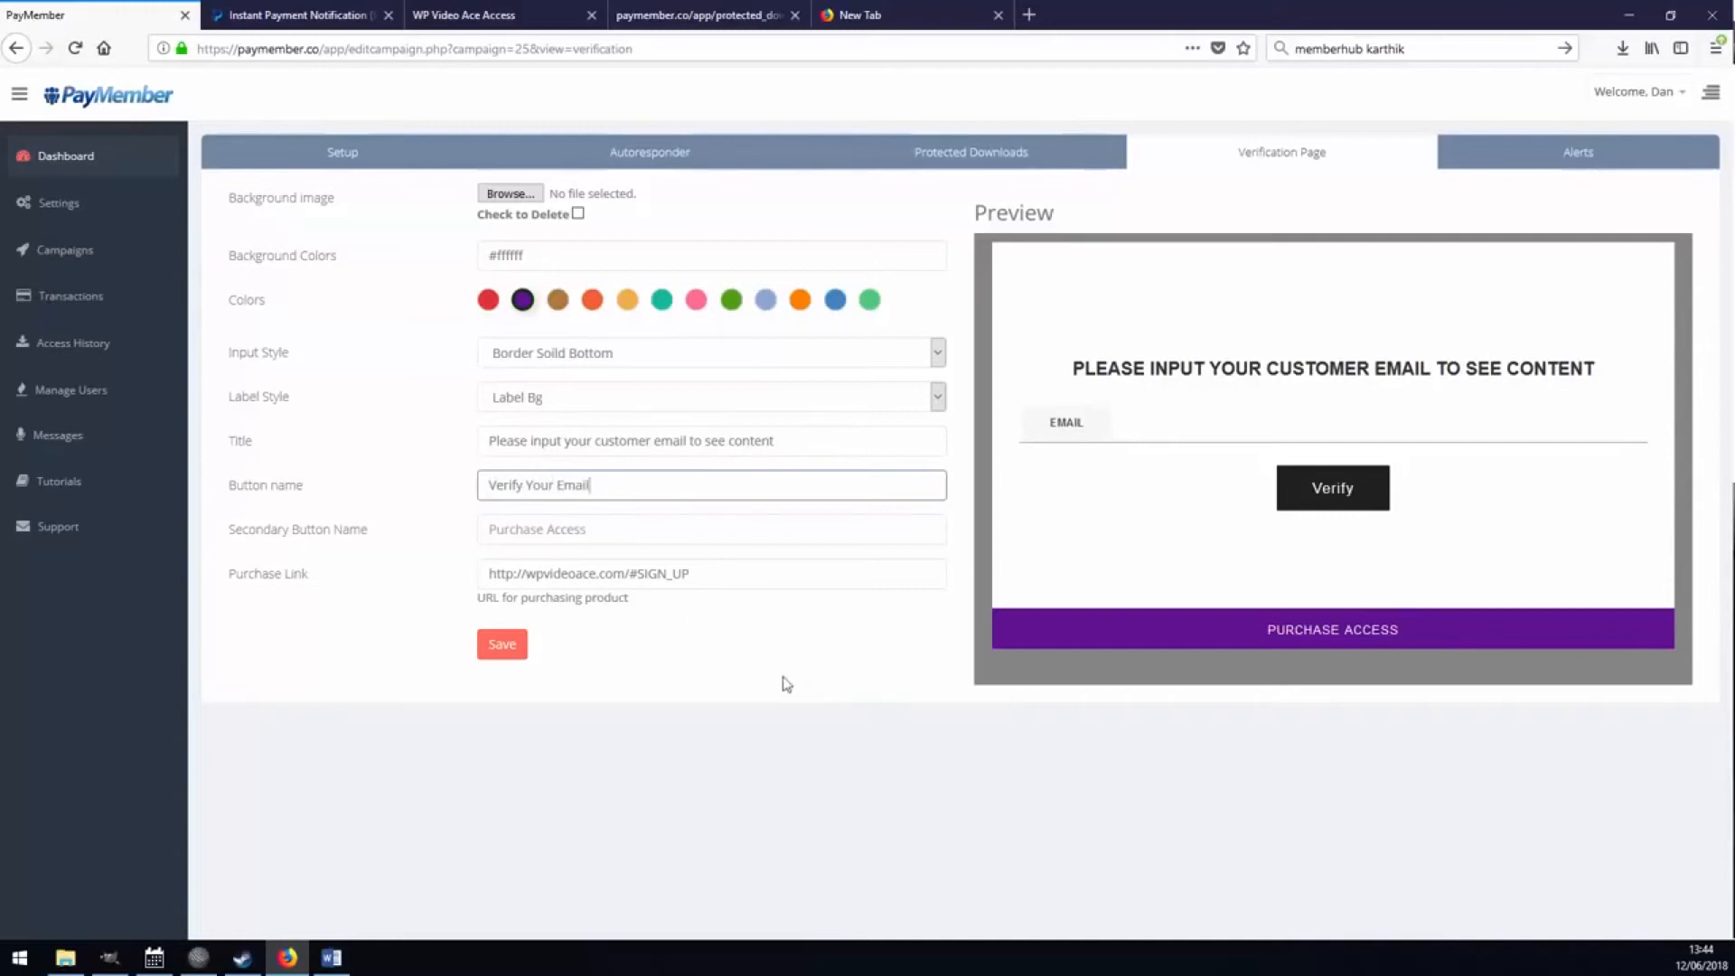
{"action": "left_click", "coordinate": [742, 717]}
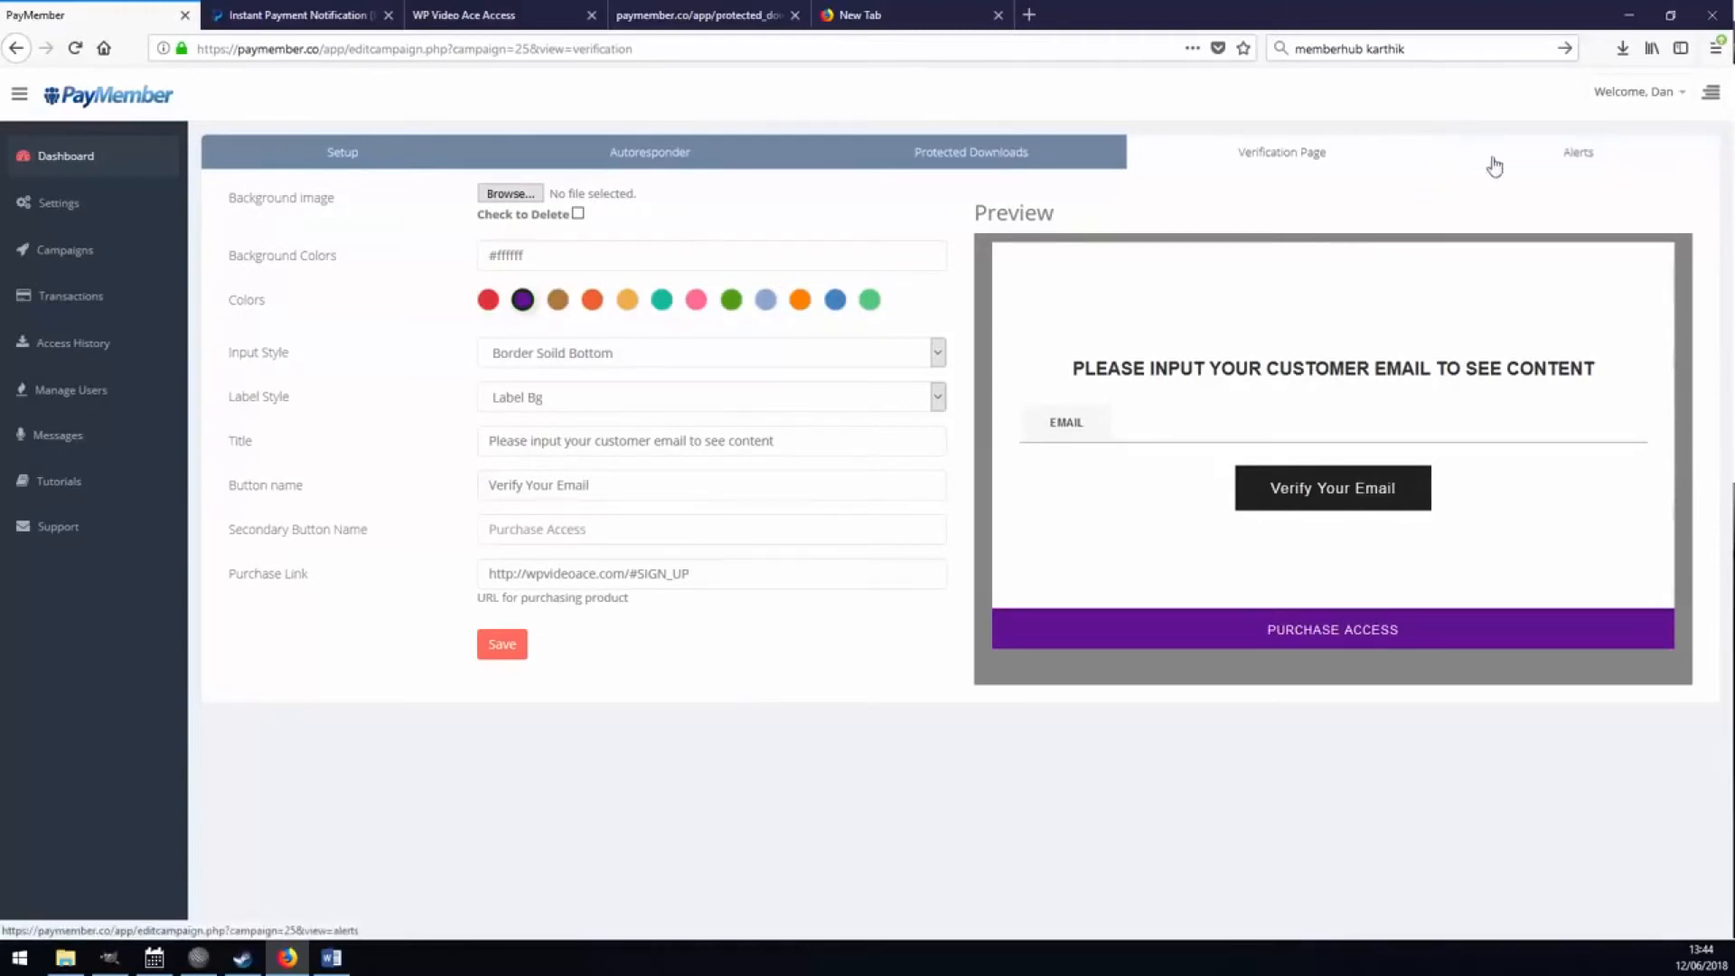
Examine the product, customer, country, payment date and status of the latest WP Video Ace purchase among the cart transactions
{"action": "left_click", "coordinate": [1574, 161]}
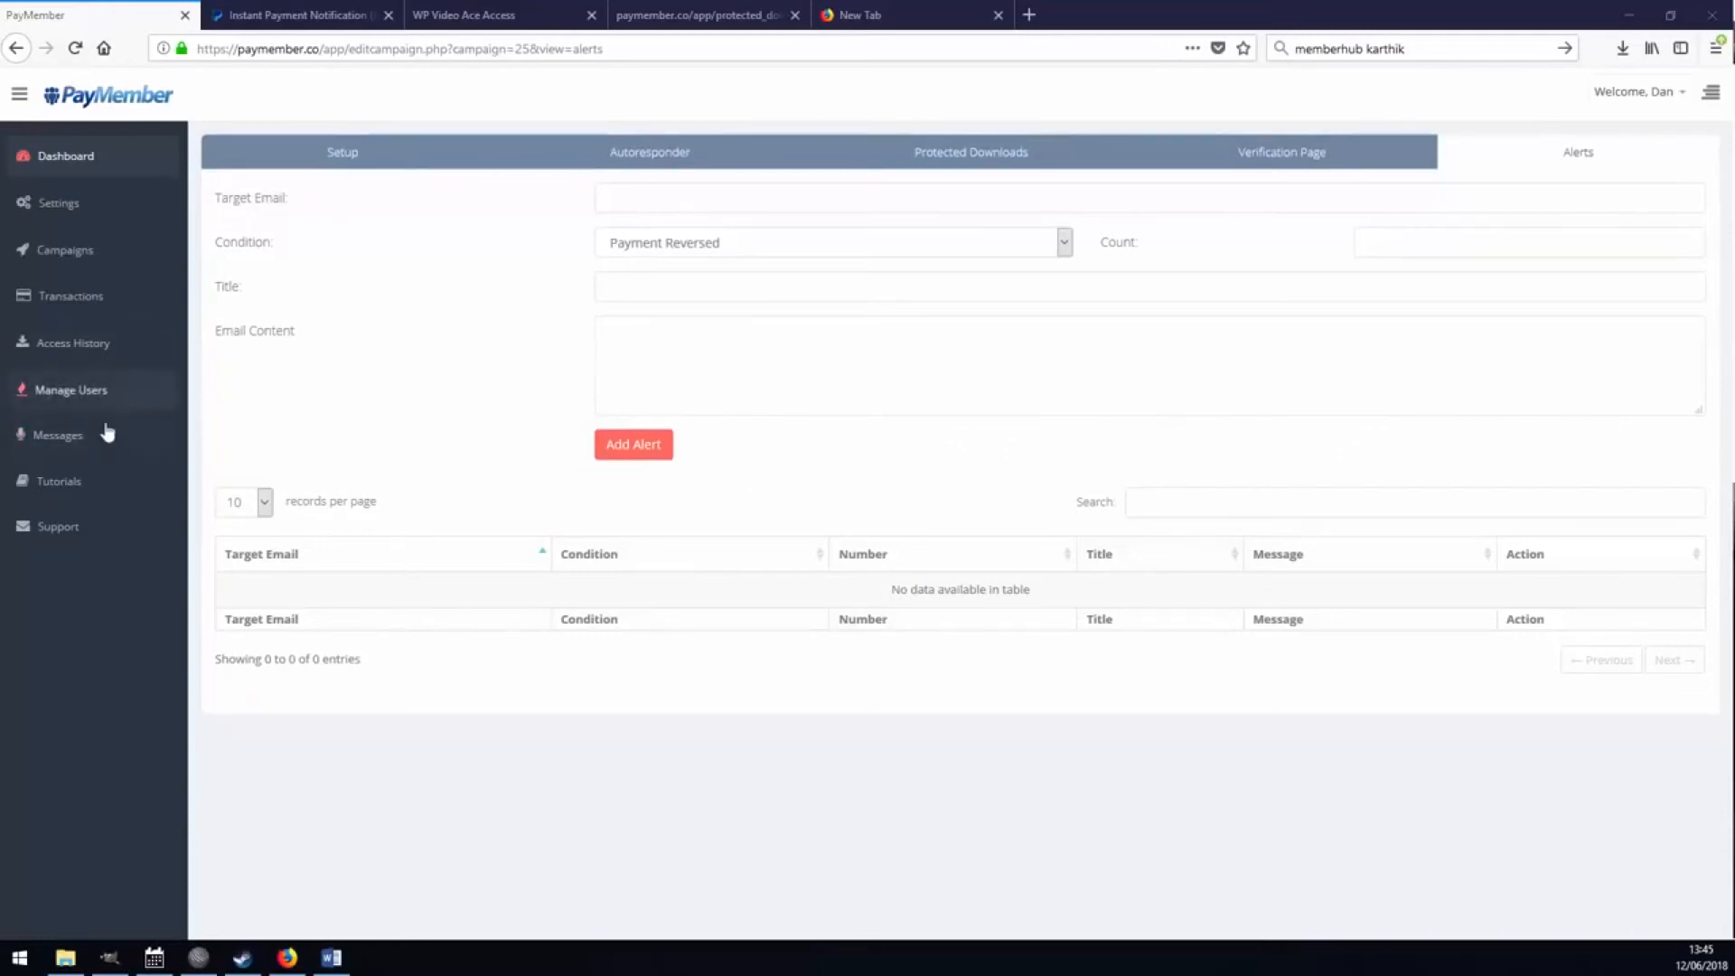
{"action": "left_click", "coordinate": [108, 301]}
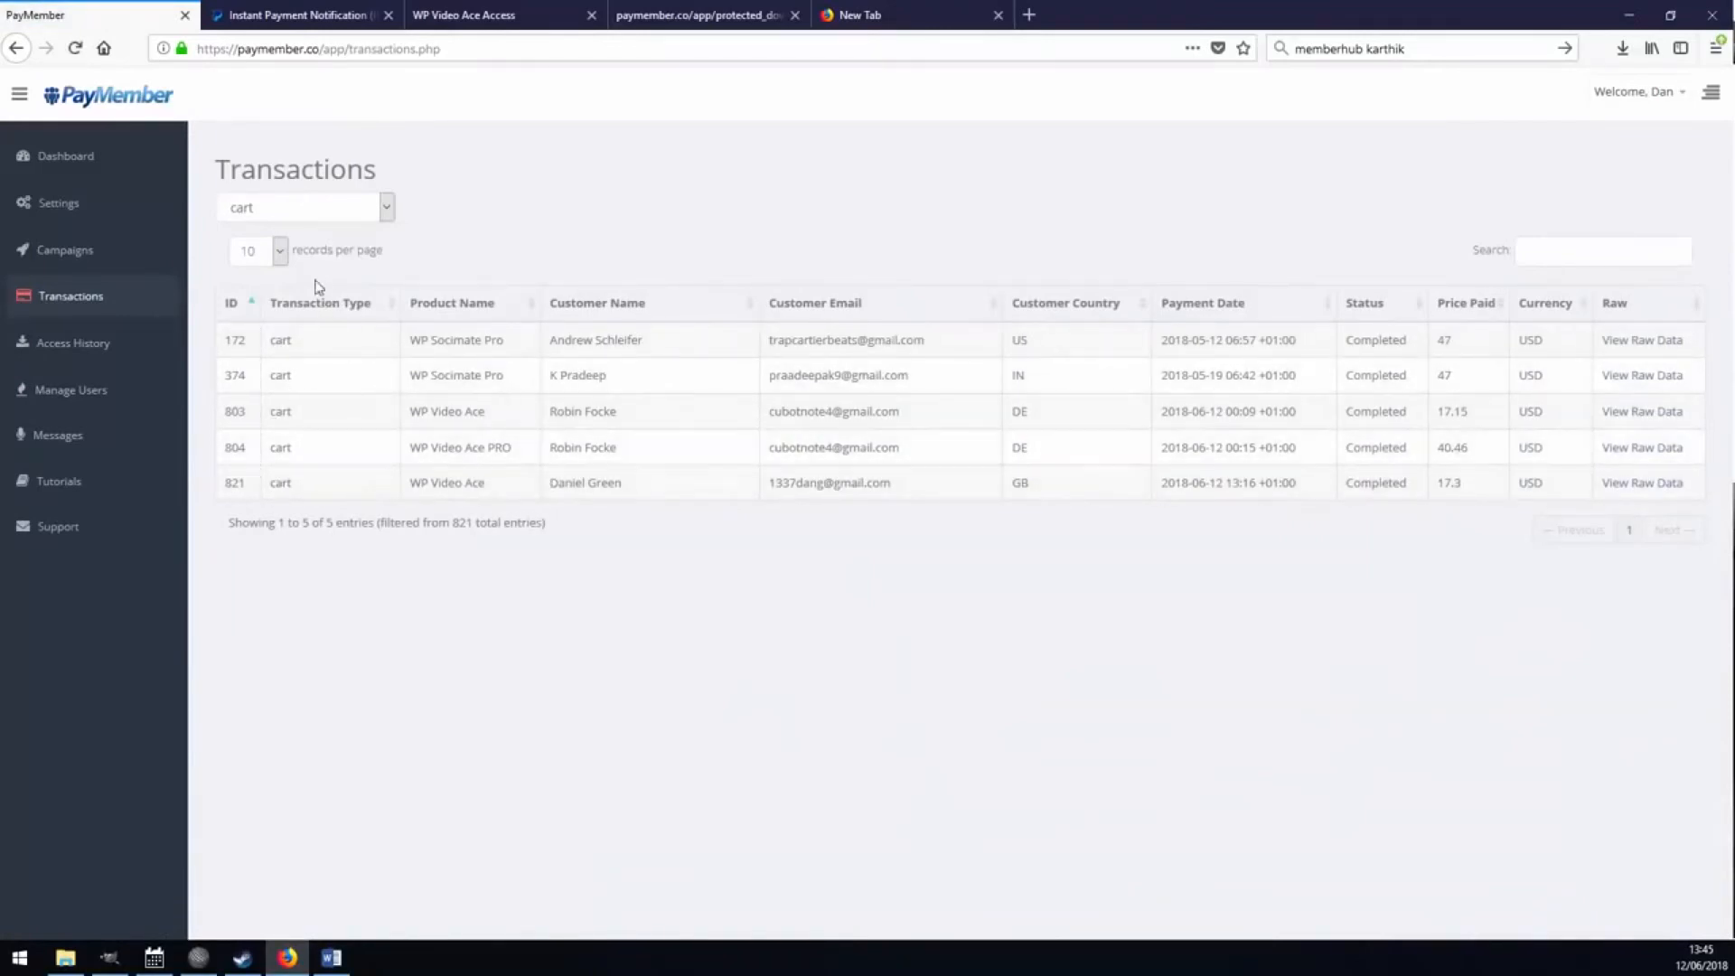
{"action": "left_click_drag", "start_coordinate": [402, 485], "coordinate": [487, 487]}
{"action": "triple_click", "coordinate": [671, 480]}
{"action": "triple_click", "coordinate": [883, 485]}
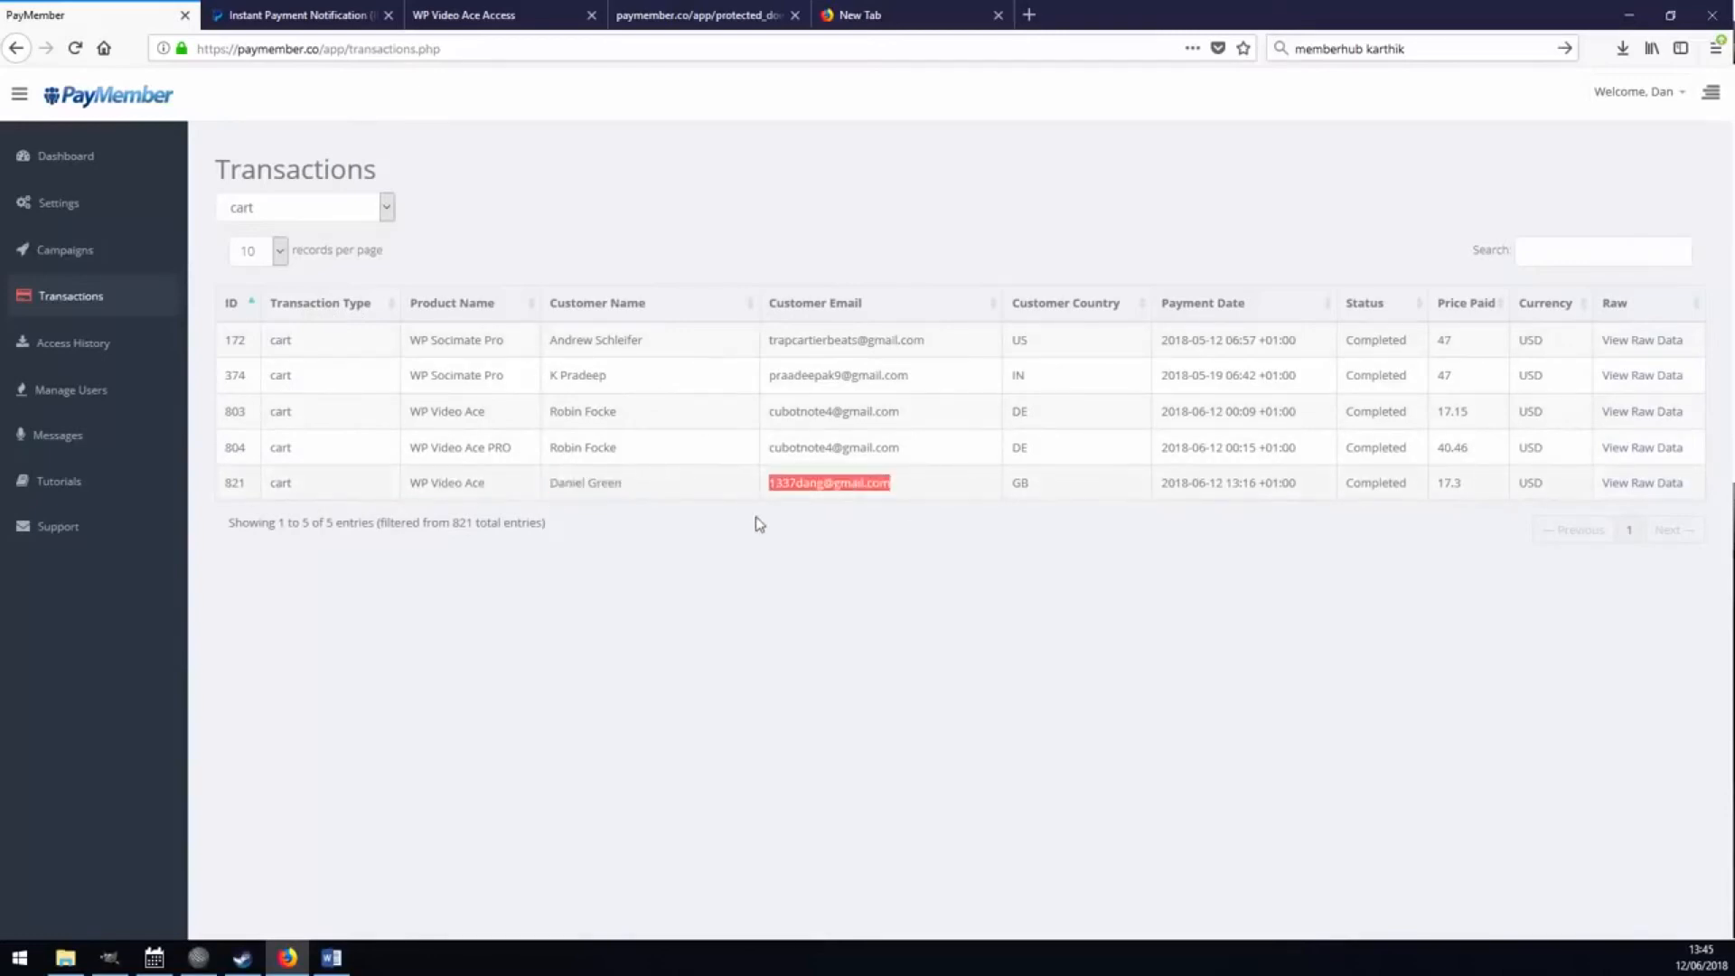
{"action": "triple_click", "coordinate": [1059, 479]}
{"action": "left_click_drag", "start_coordinate": [1303, 485], "coordinate": [1160, 485]}
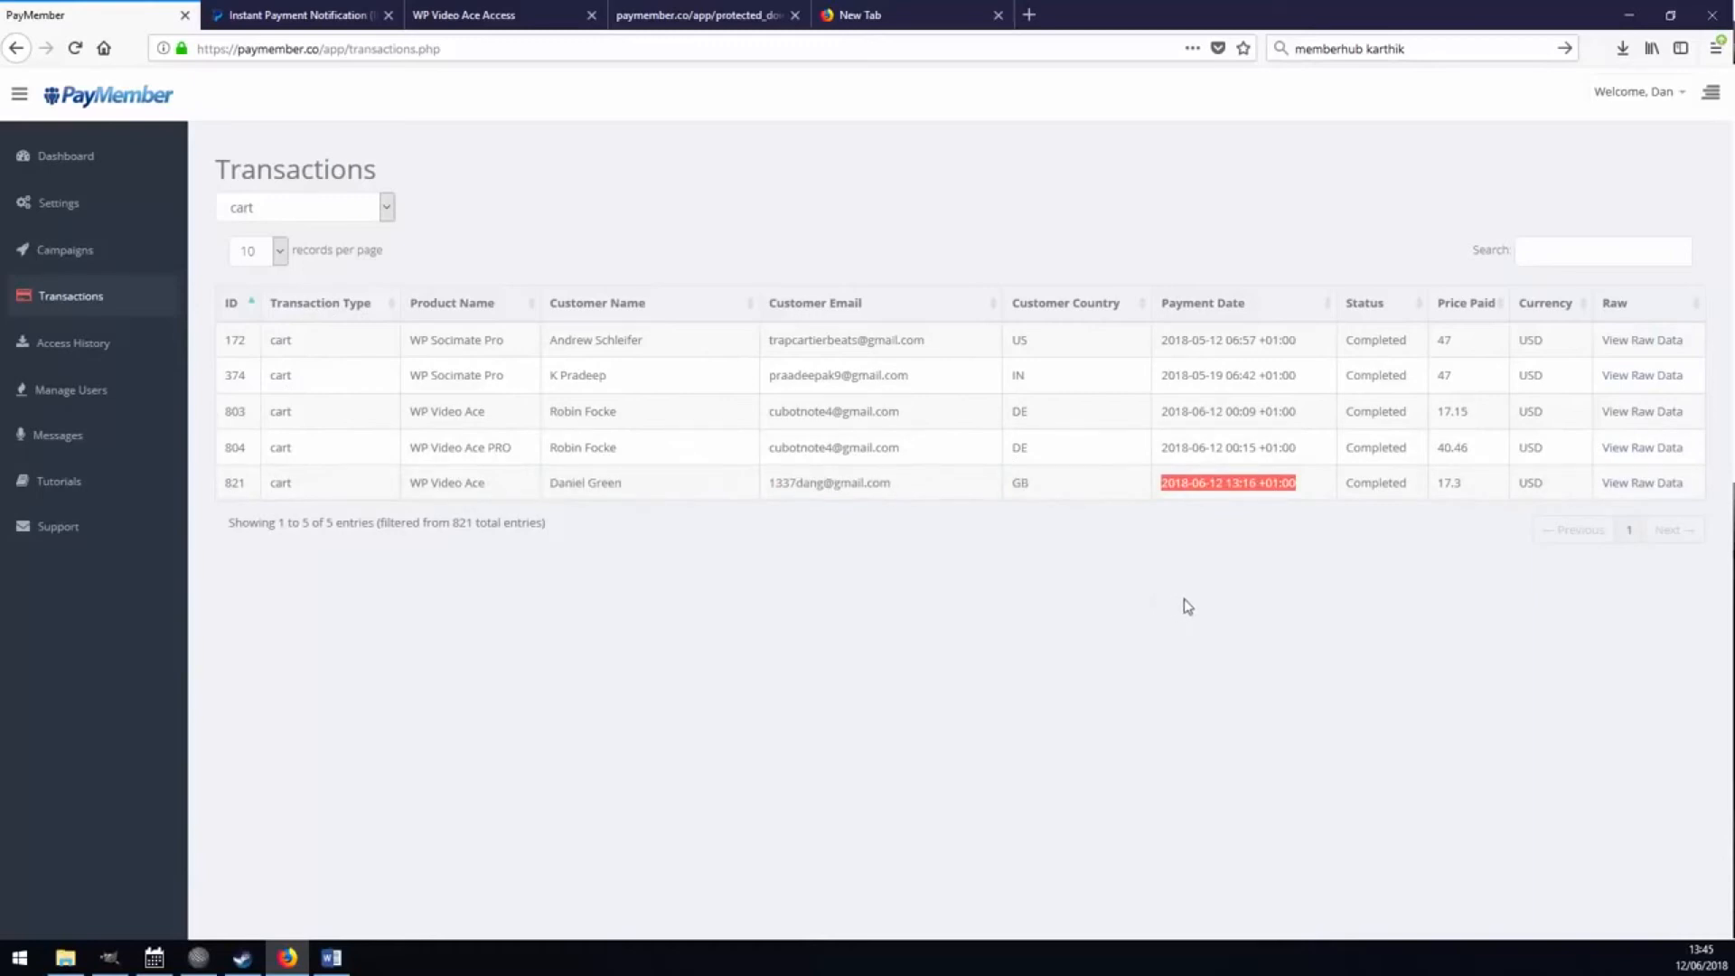
{"action": "left_click_drag", "start_coordinate": [1408, 485], "coordinate": [1341, 486]}
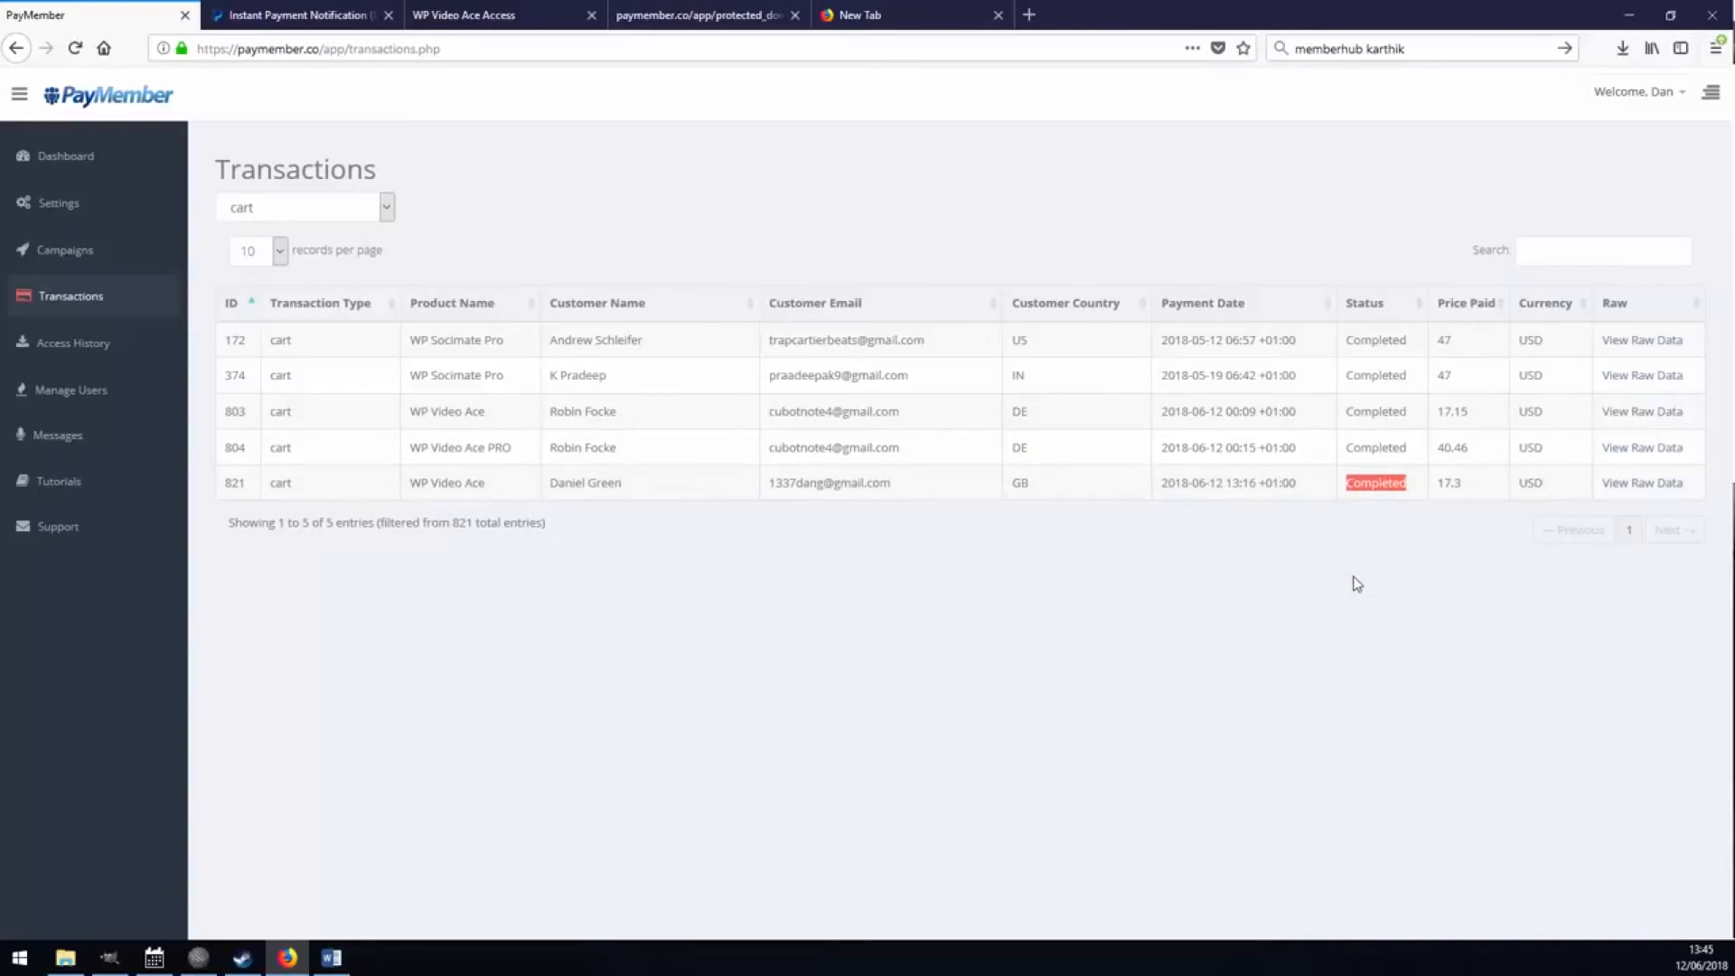
View the raw JSON data of the latest WP Video Ace transaction and close it
{"action": "left_click", "coordinate": [1657, 485]}
{"action": "scroll", "coordinate": [813, 632], "scroll_direction": "down", "scroll_amount": 1}
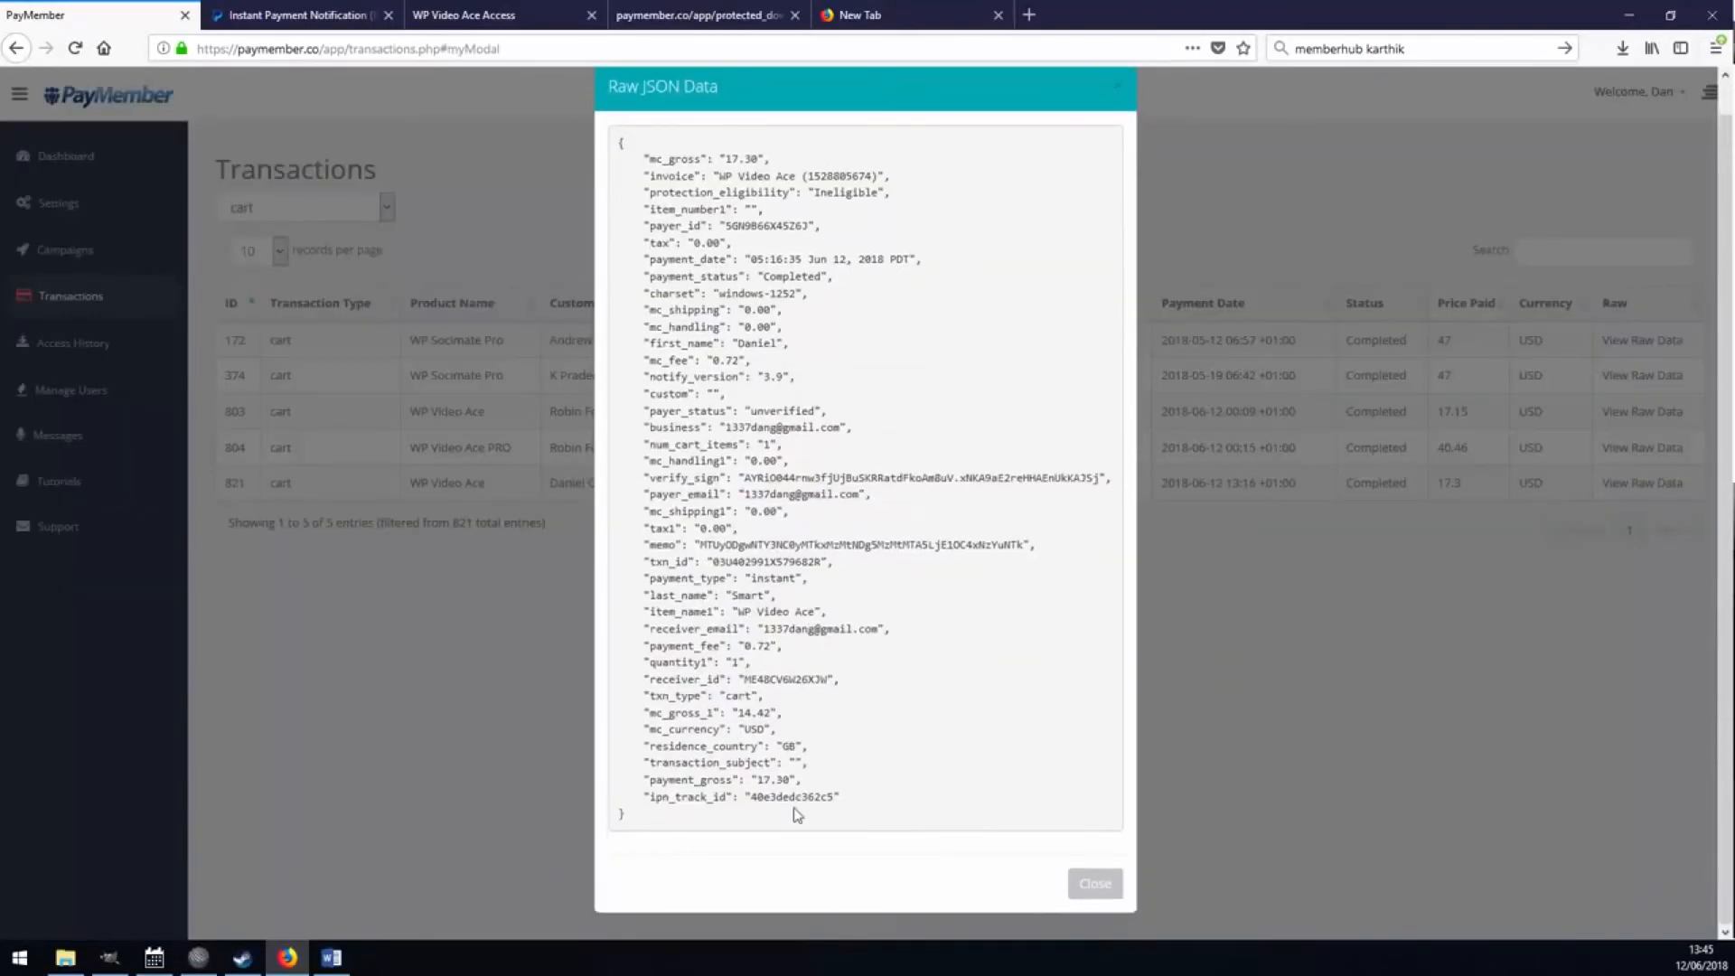
{"action": "scroll", "coordinate": [754, 618], "scroll_direction": "up", "scroll_amount": 1}
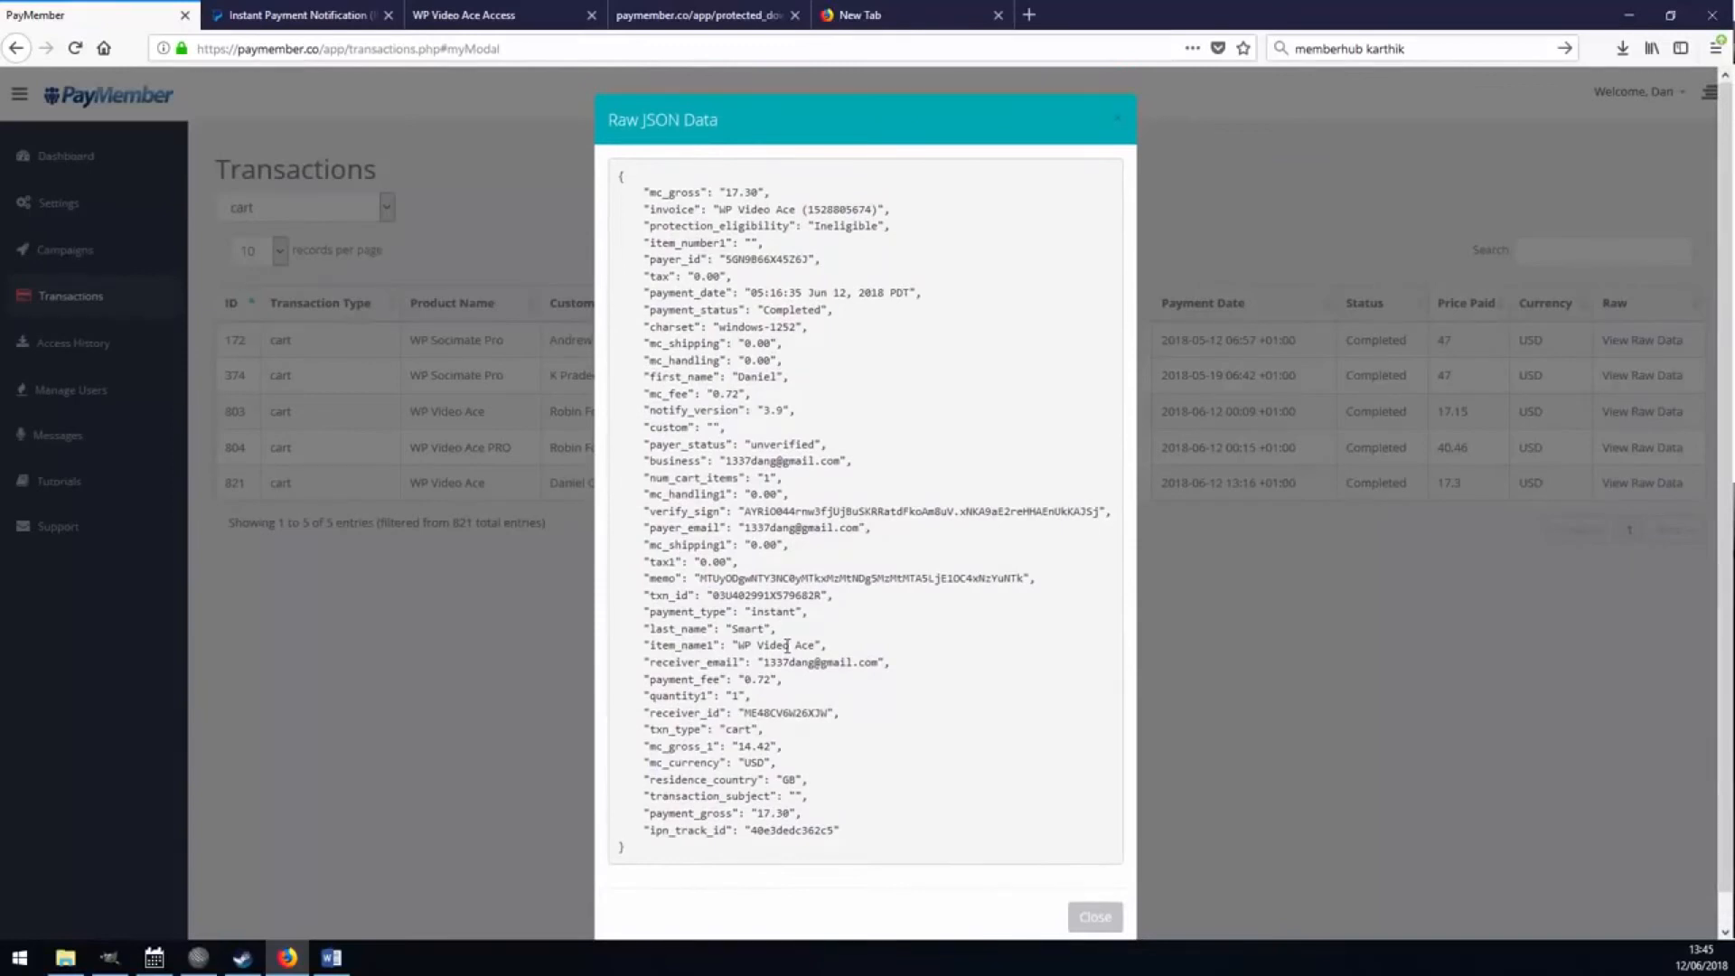
{"action": "left_click", "coordinate": [1259, 625]}
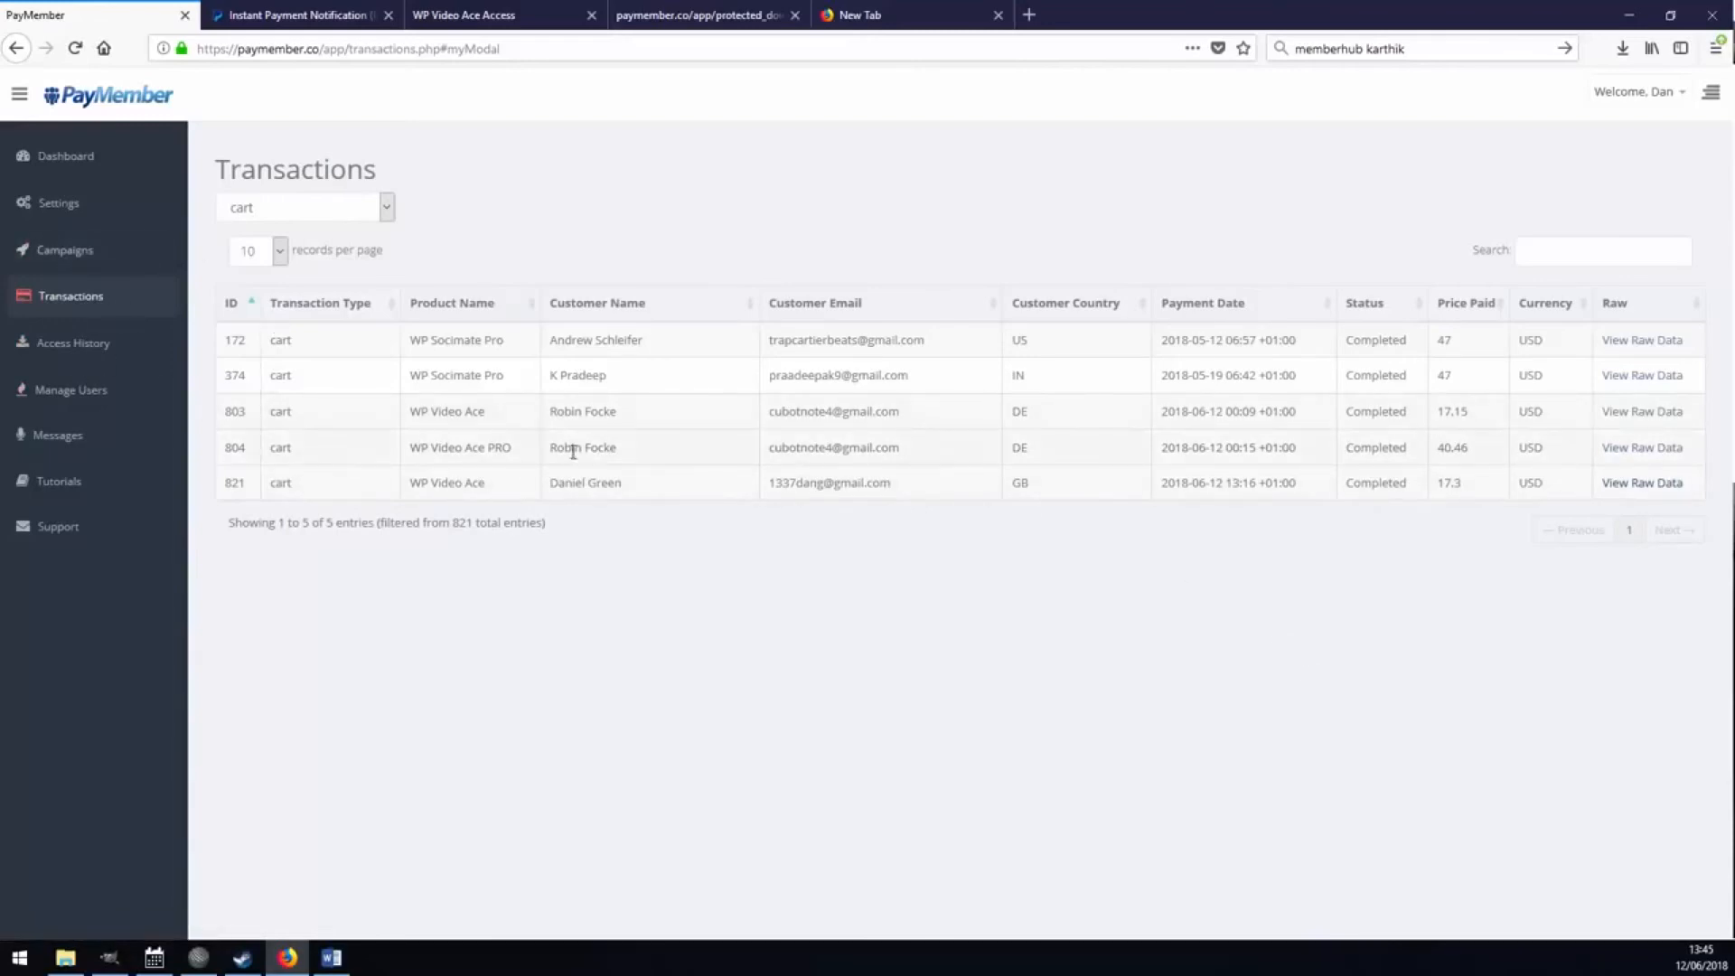
Open the WP Video Ace campaign's alert settings and review the available alert conditions
{"action": "left_click", "coordinate": [85, 254]}
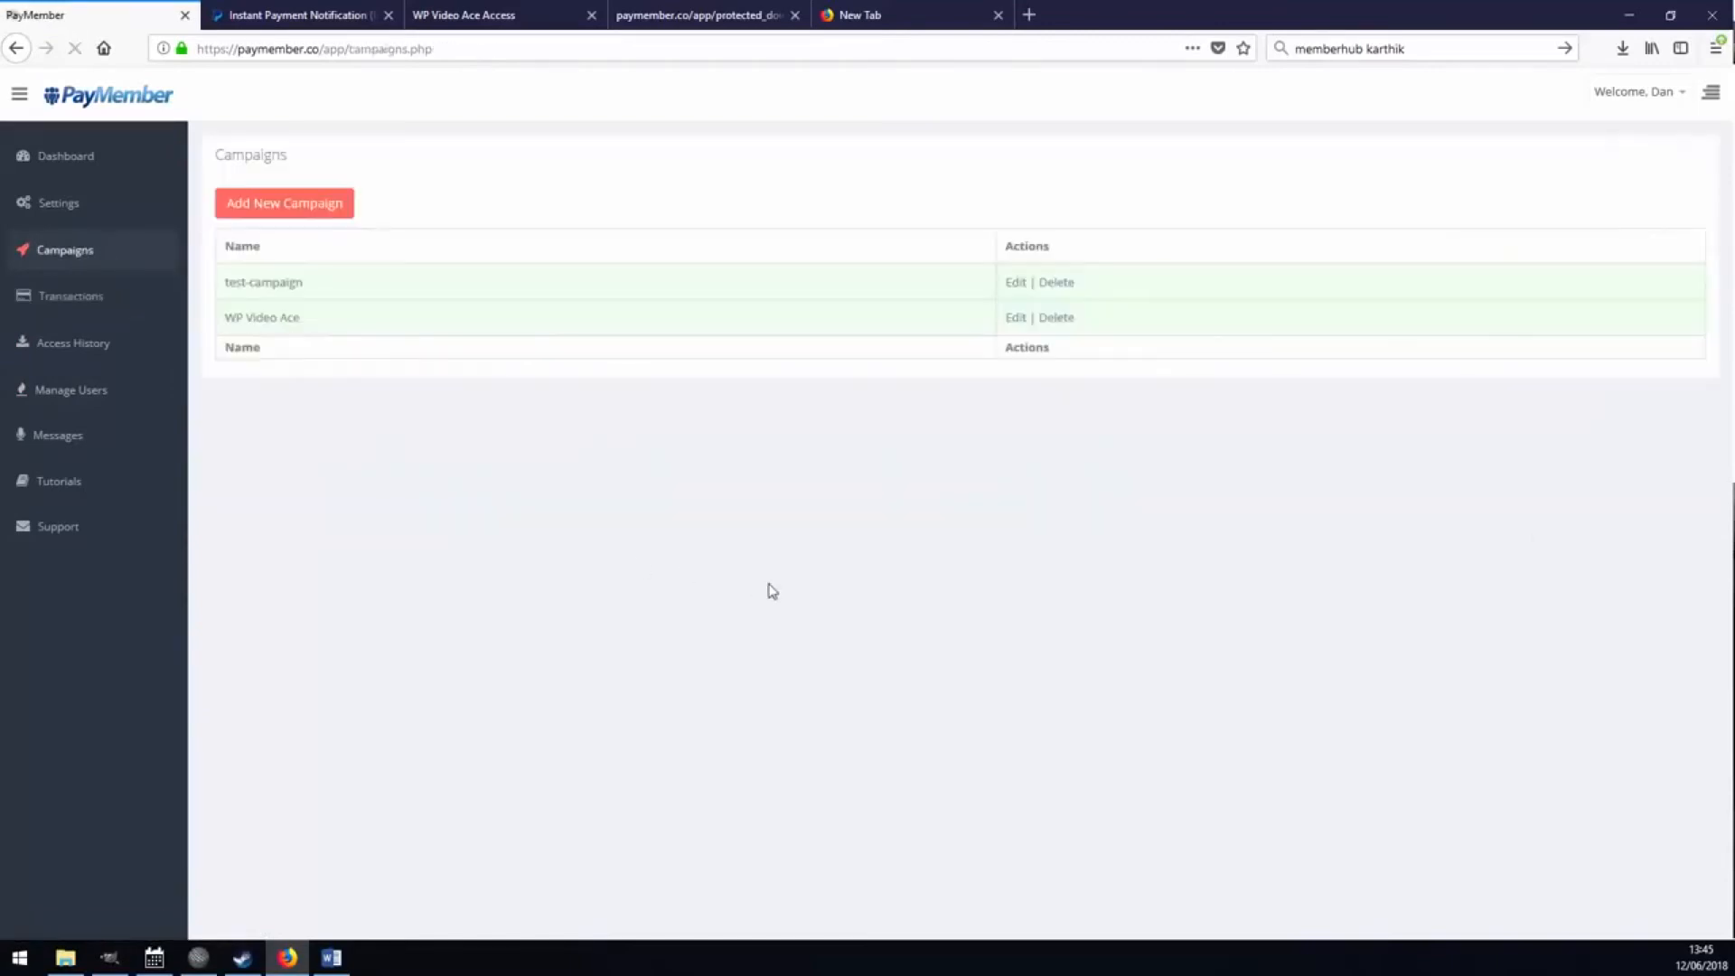
{"action": "left_click", "coordinate": [1018, 319]}
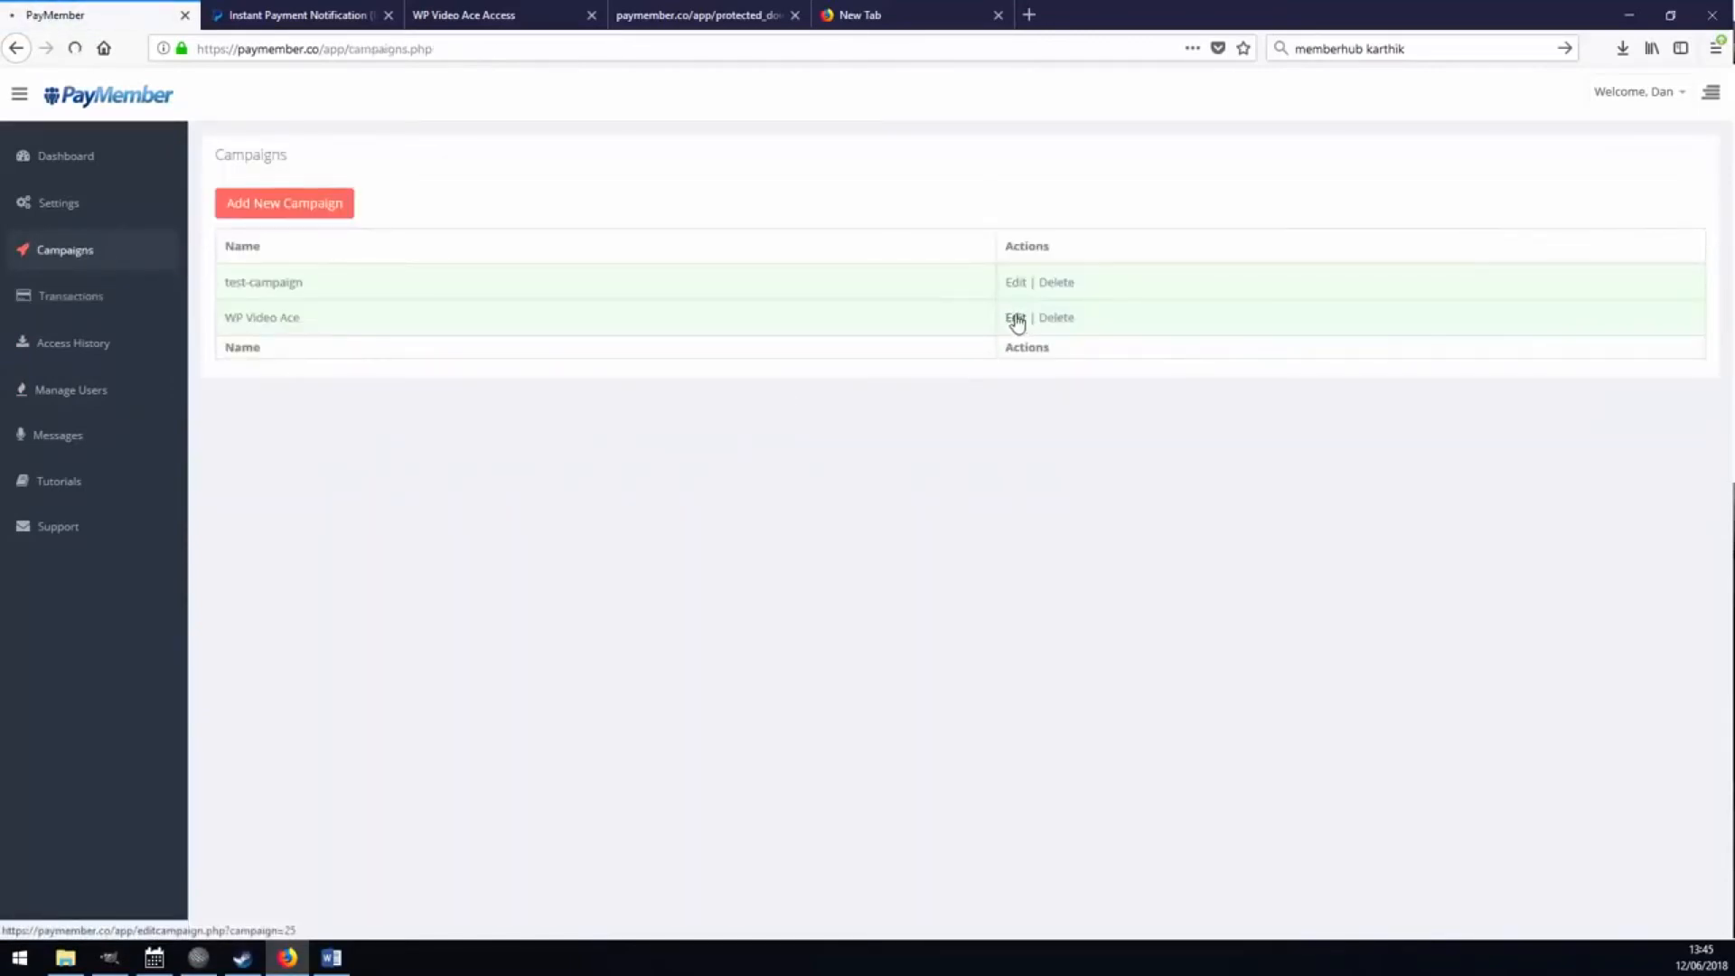
{"action": "left_click", "coordinate": [1563, 168]}
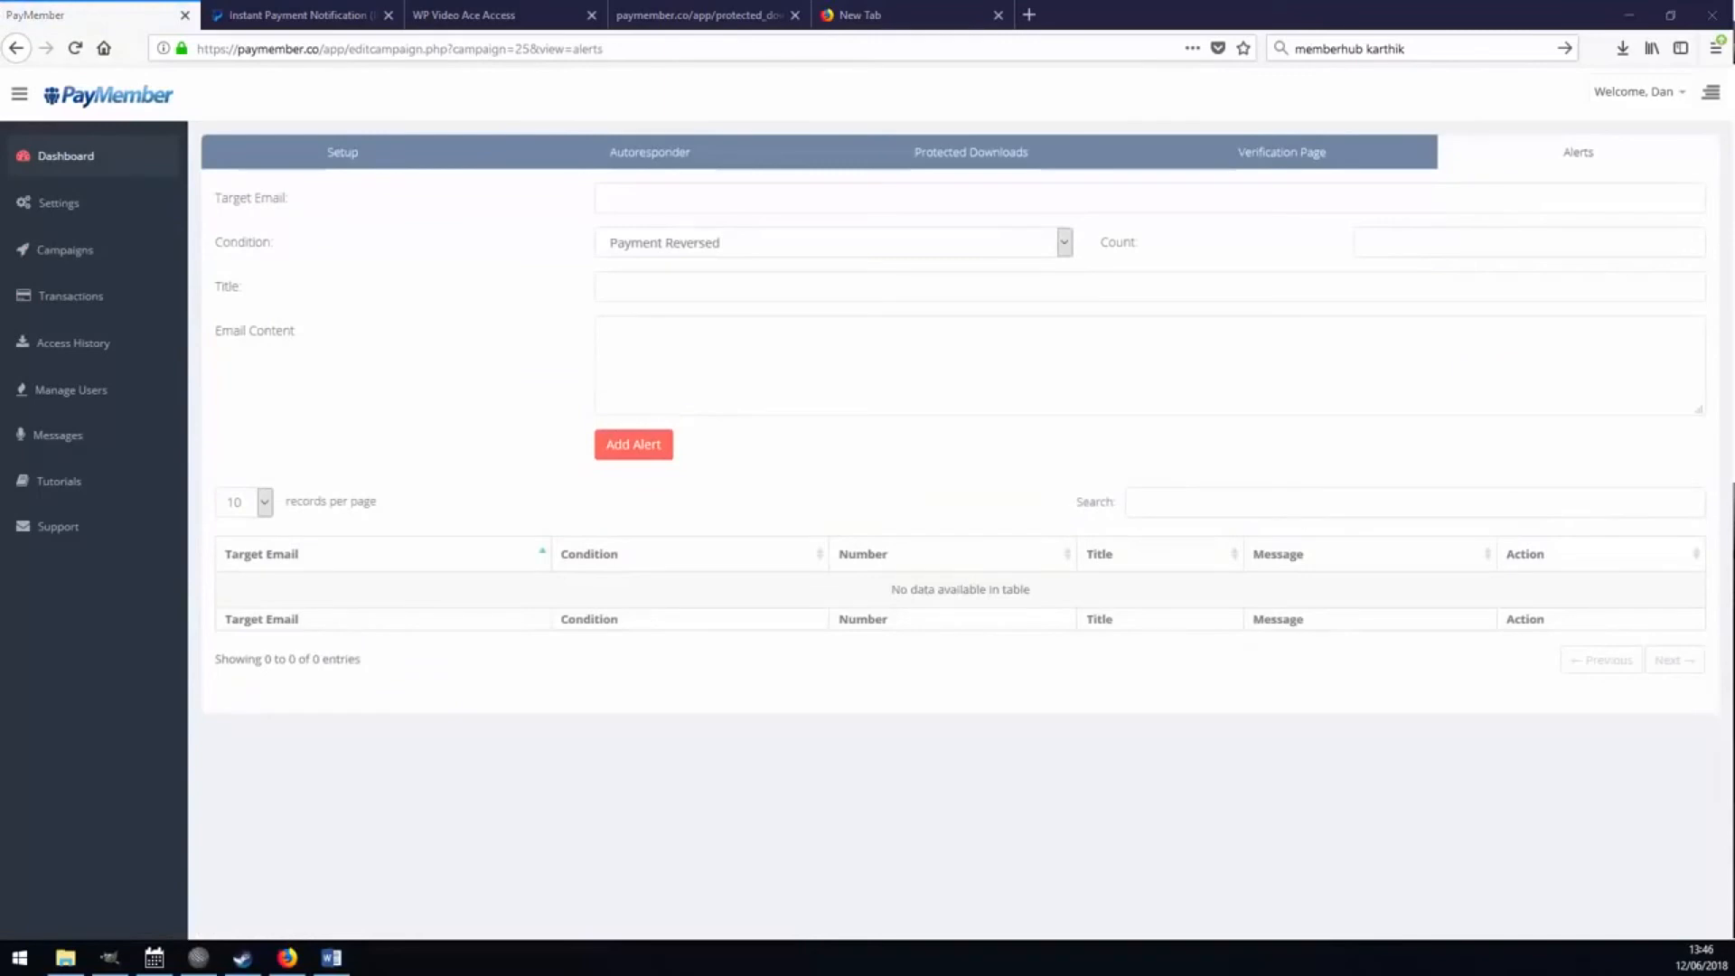
{"action": "left_click", "coordinate": [805, 253]}
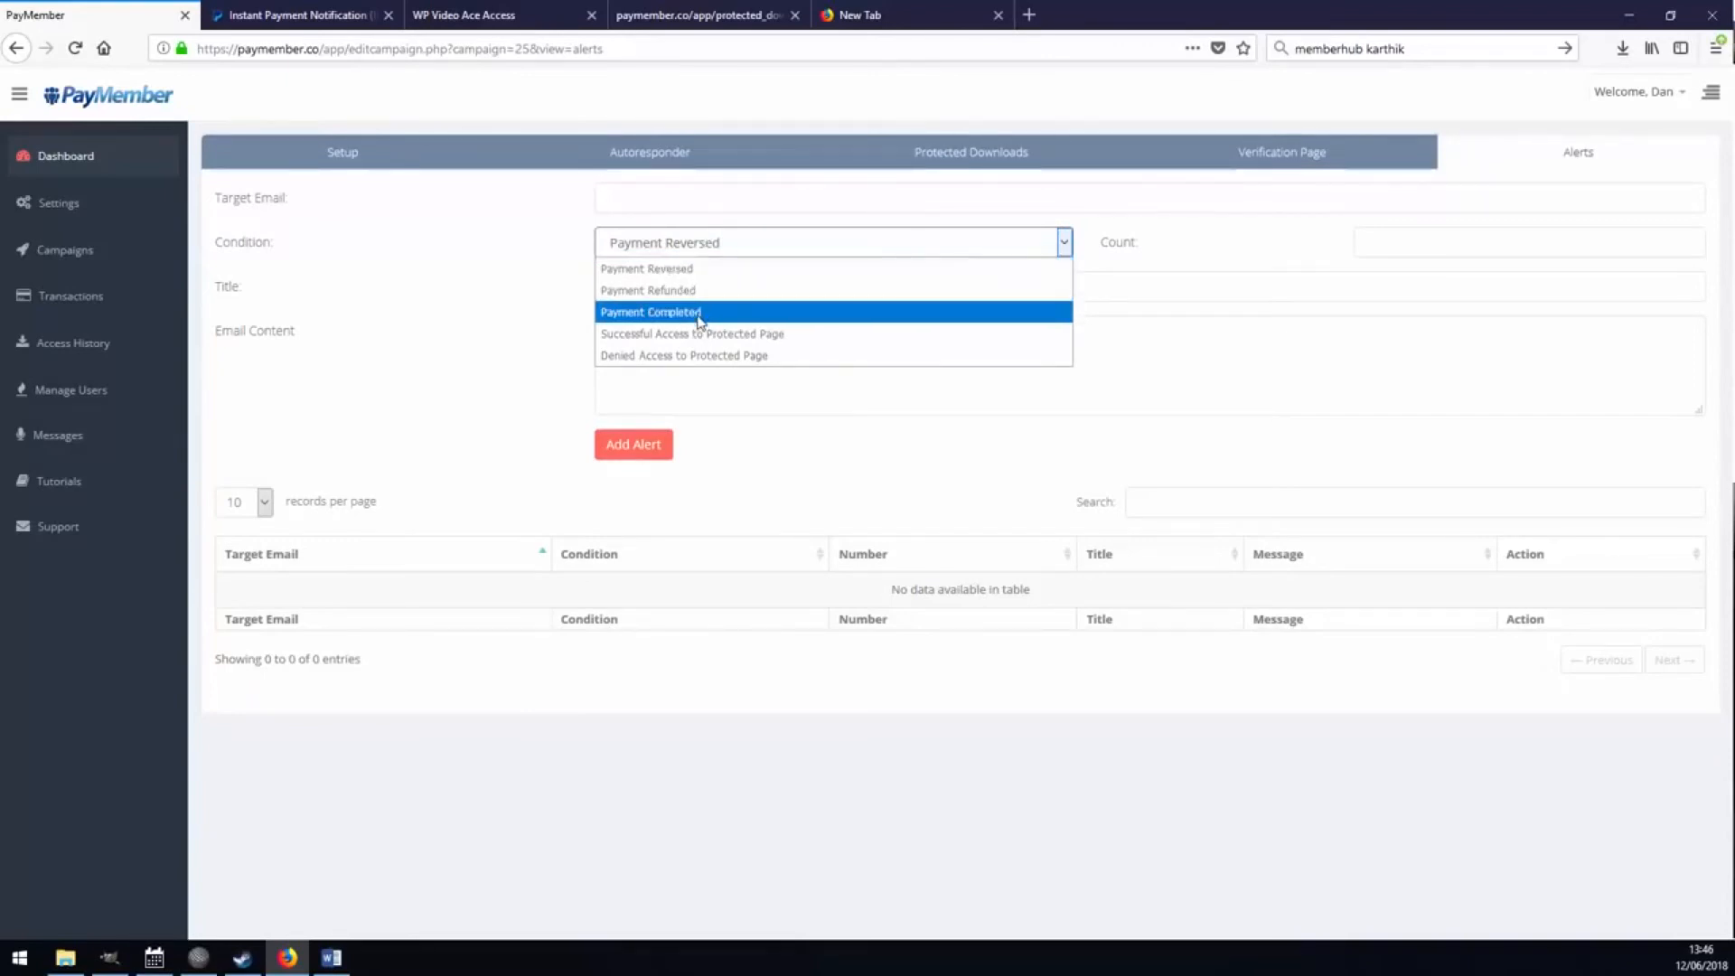
{"action": "left_click", "coordinate": [538, 264]}
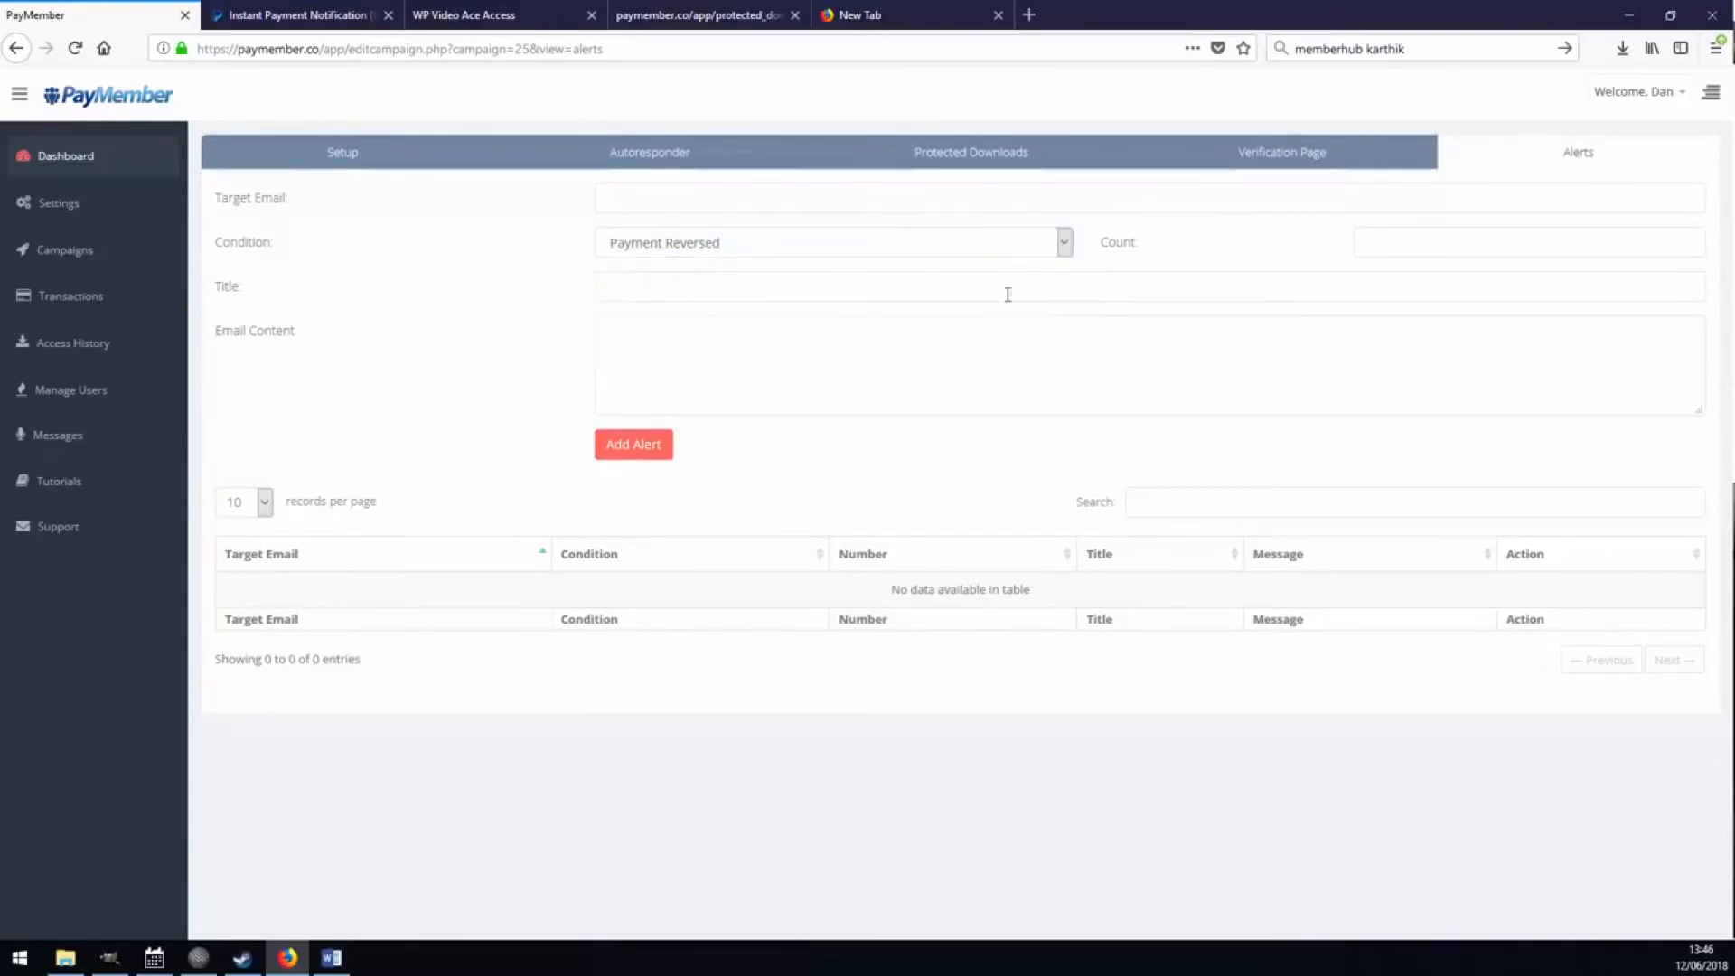
Set the new alert's condition to Payment Reversed with a count of 10
{"action": "left_click", "coordinate": [1406, 237]}
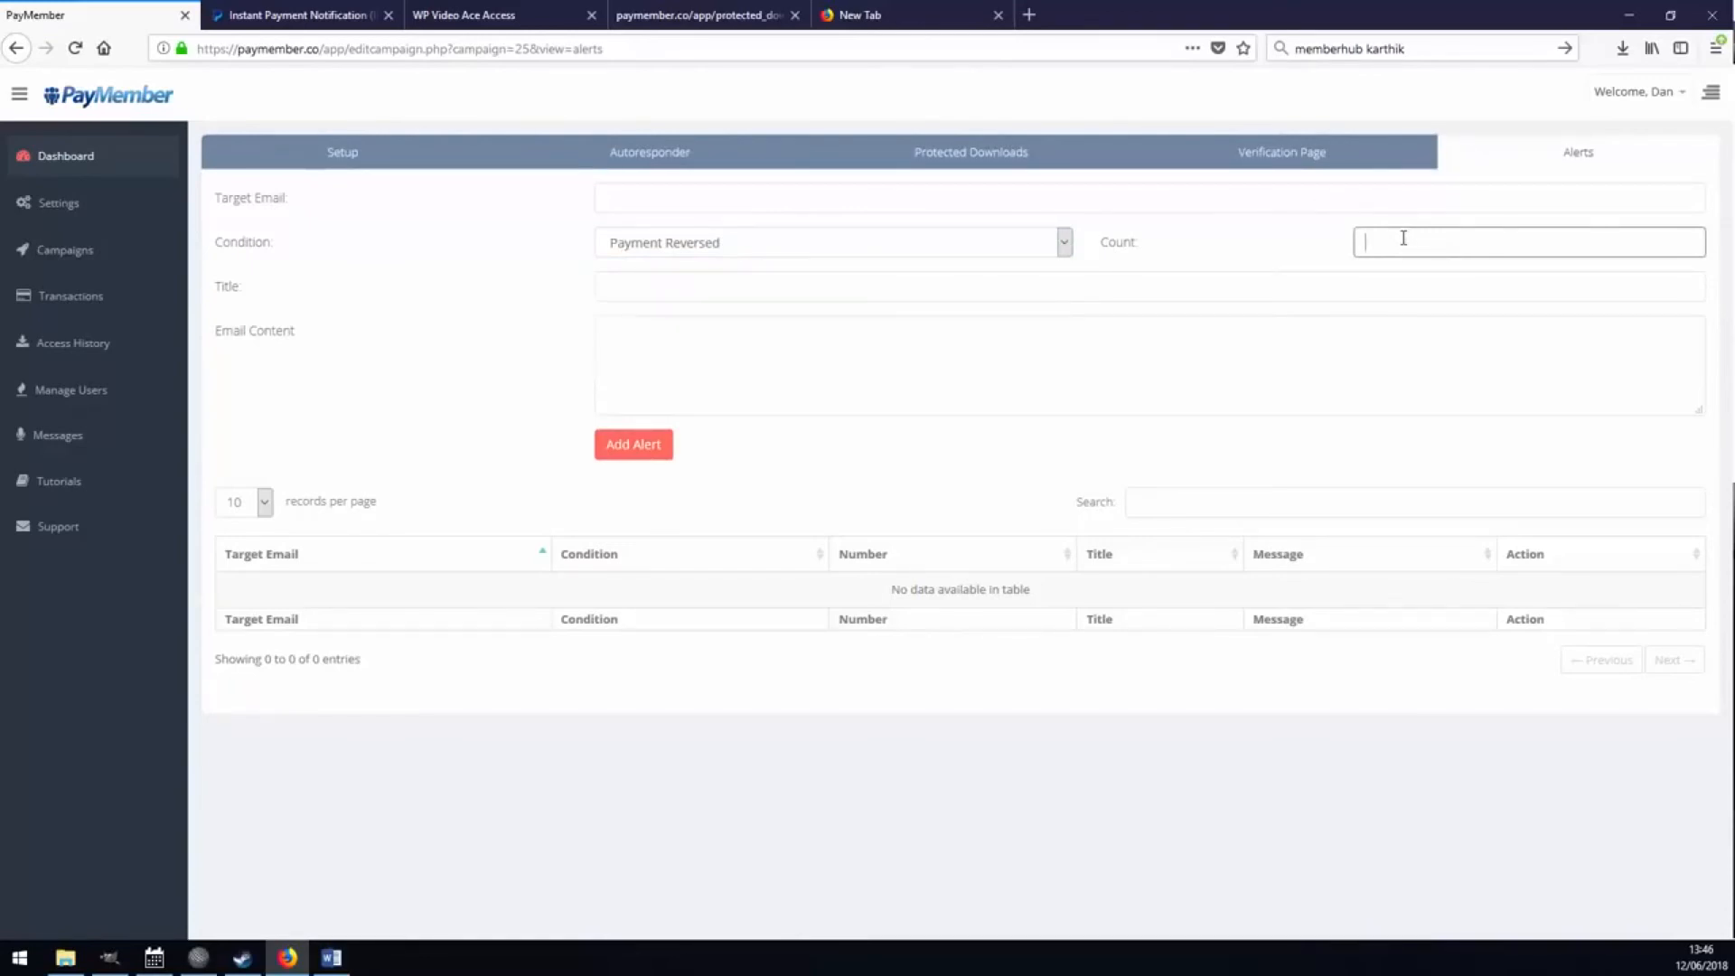
{"action": "left_click", "coordinate": [886, 242]}
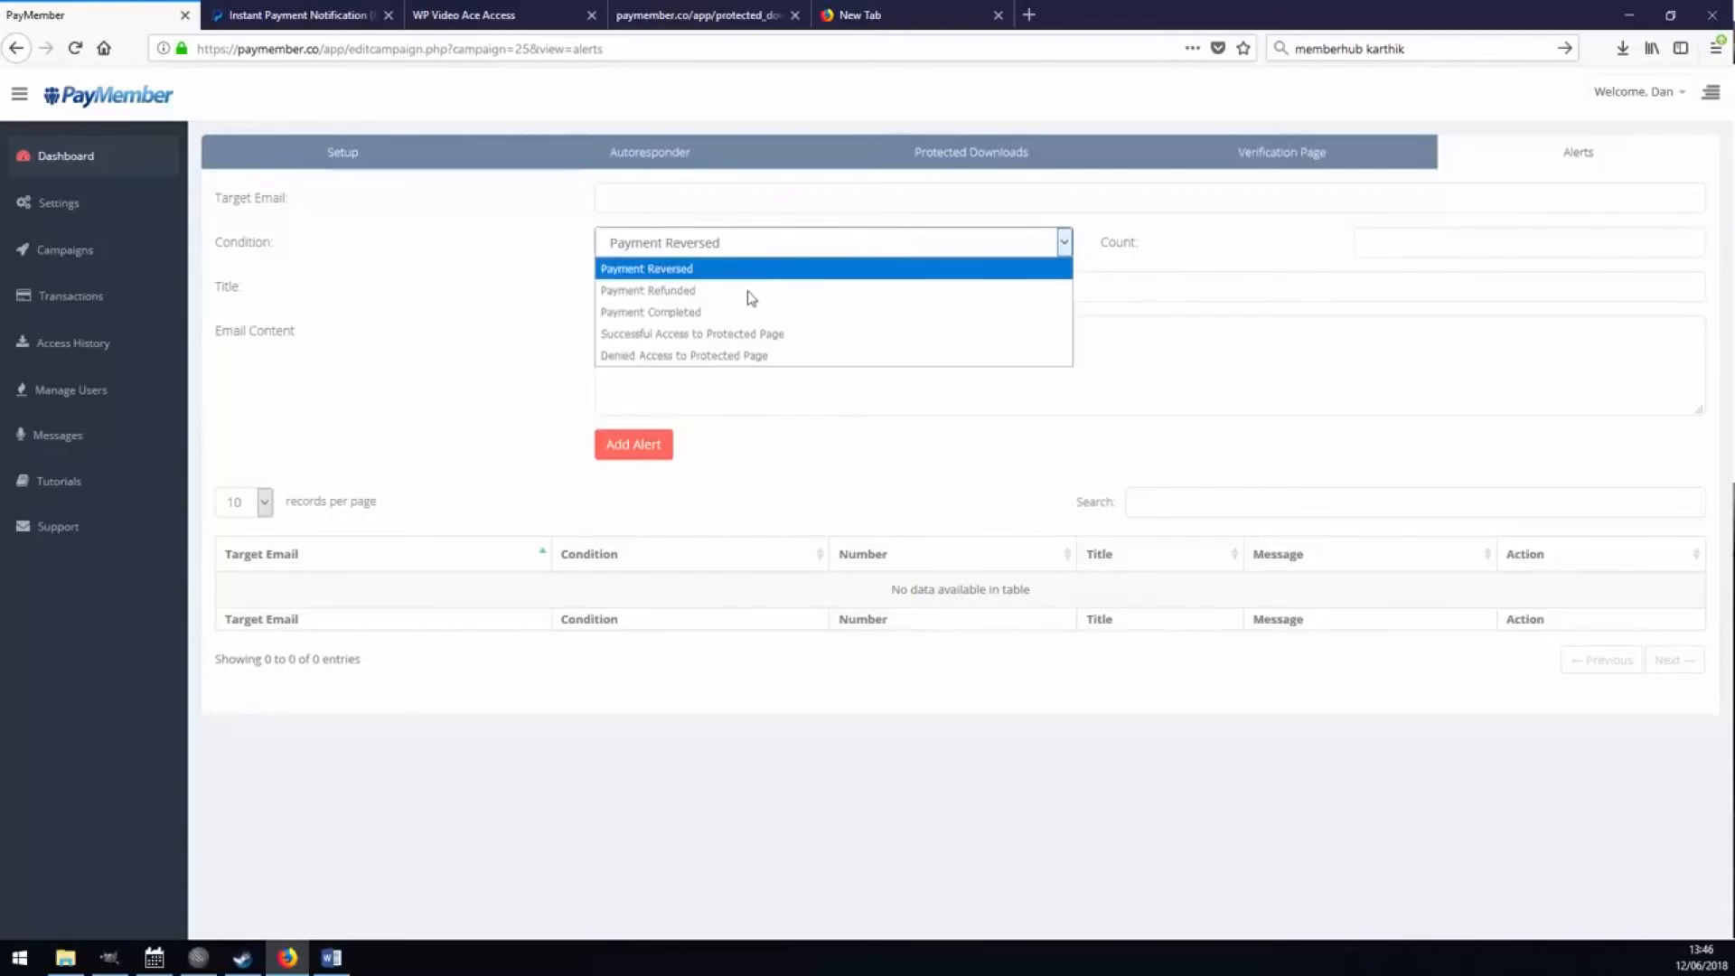
{"action": "left_click", "coordinate": [1374, 243]}
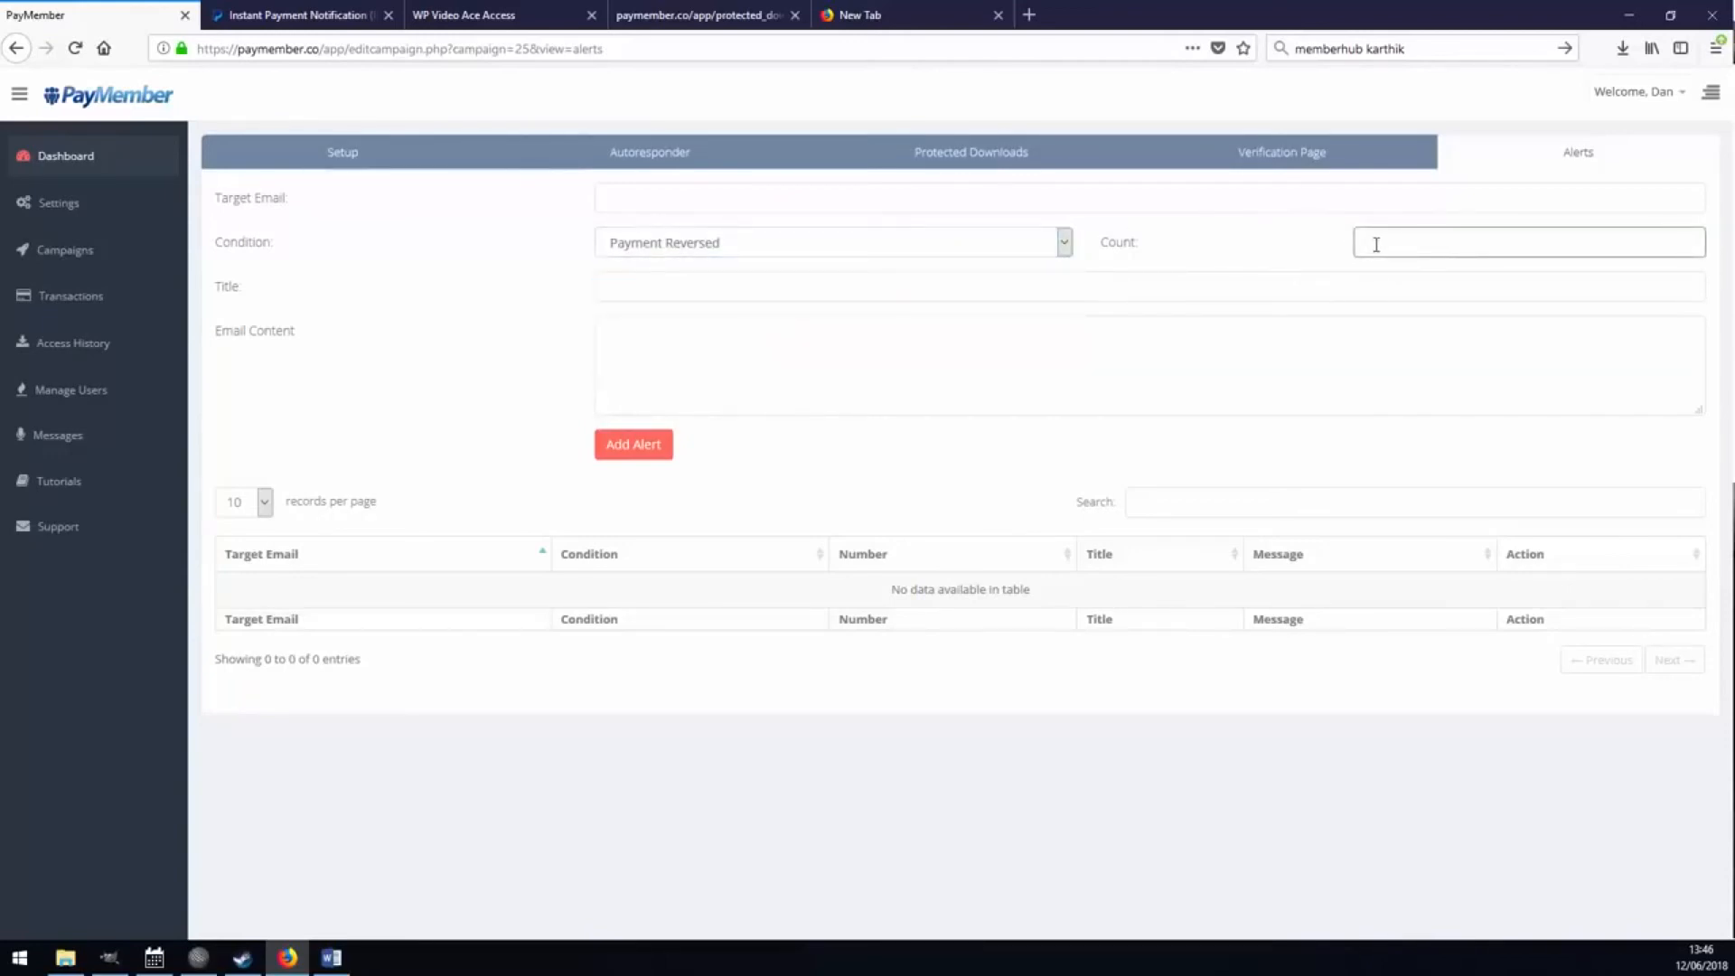
{"action": "type", "text": "10"}
{"action": "left_click", "coordinate": [768, 244]}
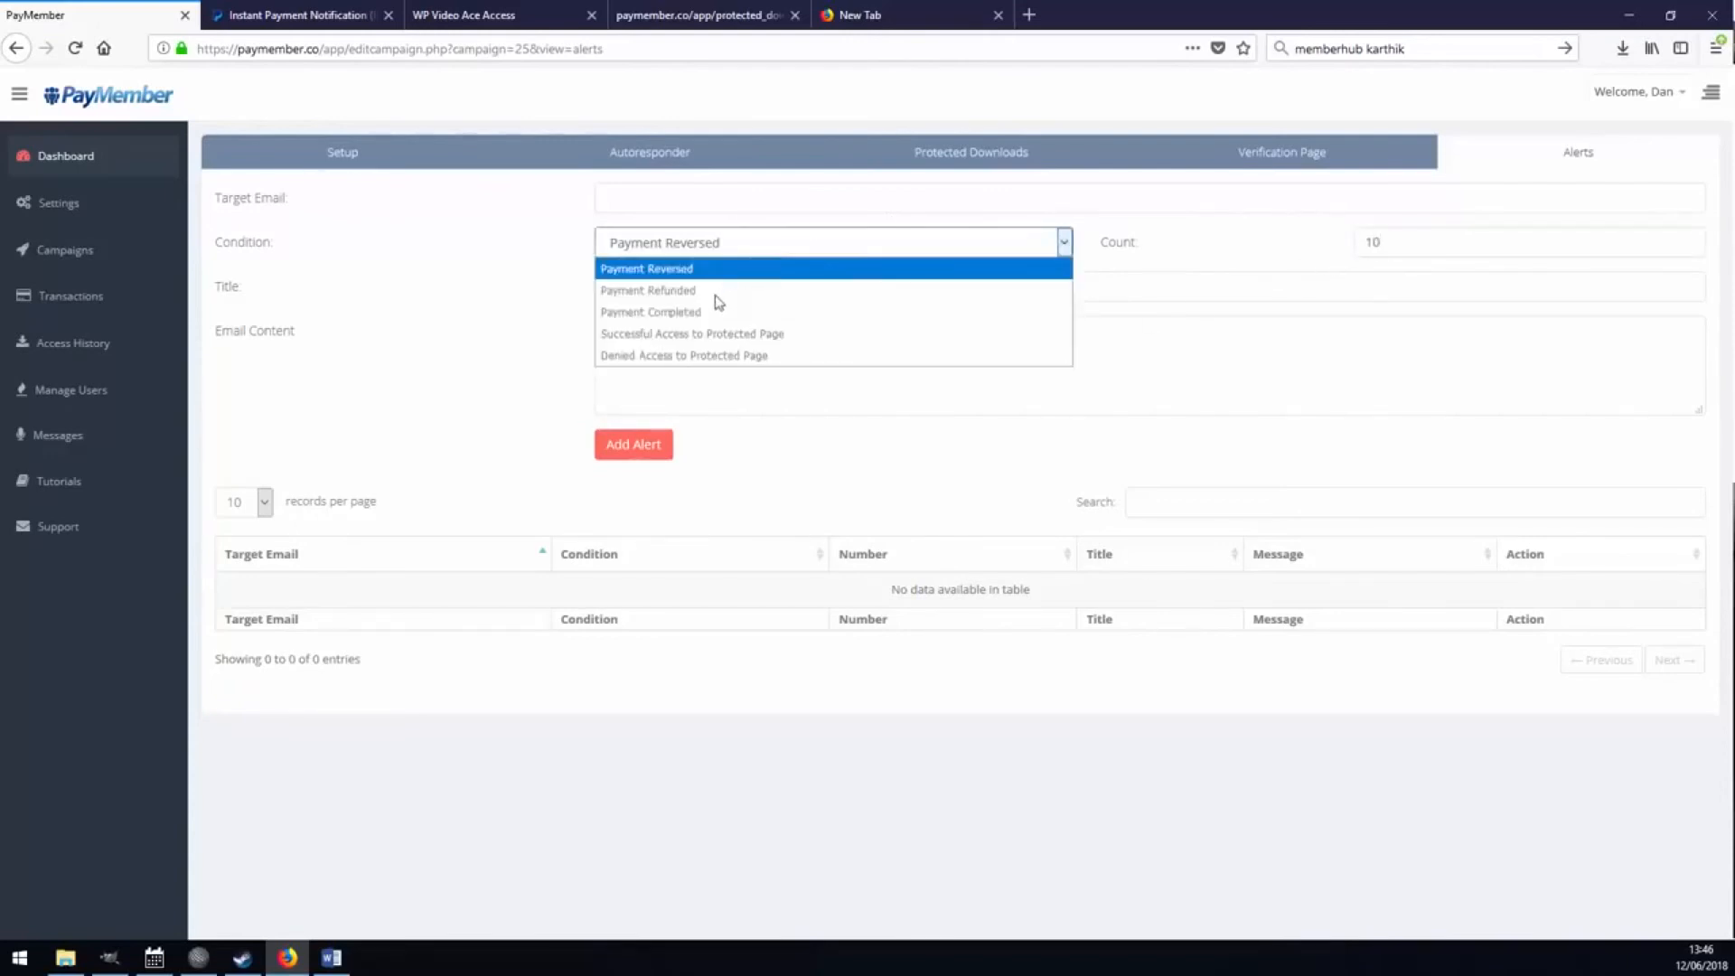
{"action": "left_click", "coordinate": [710, 271]}
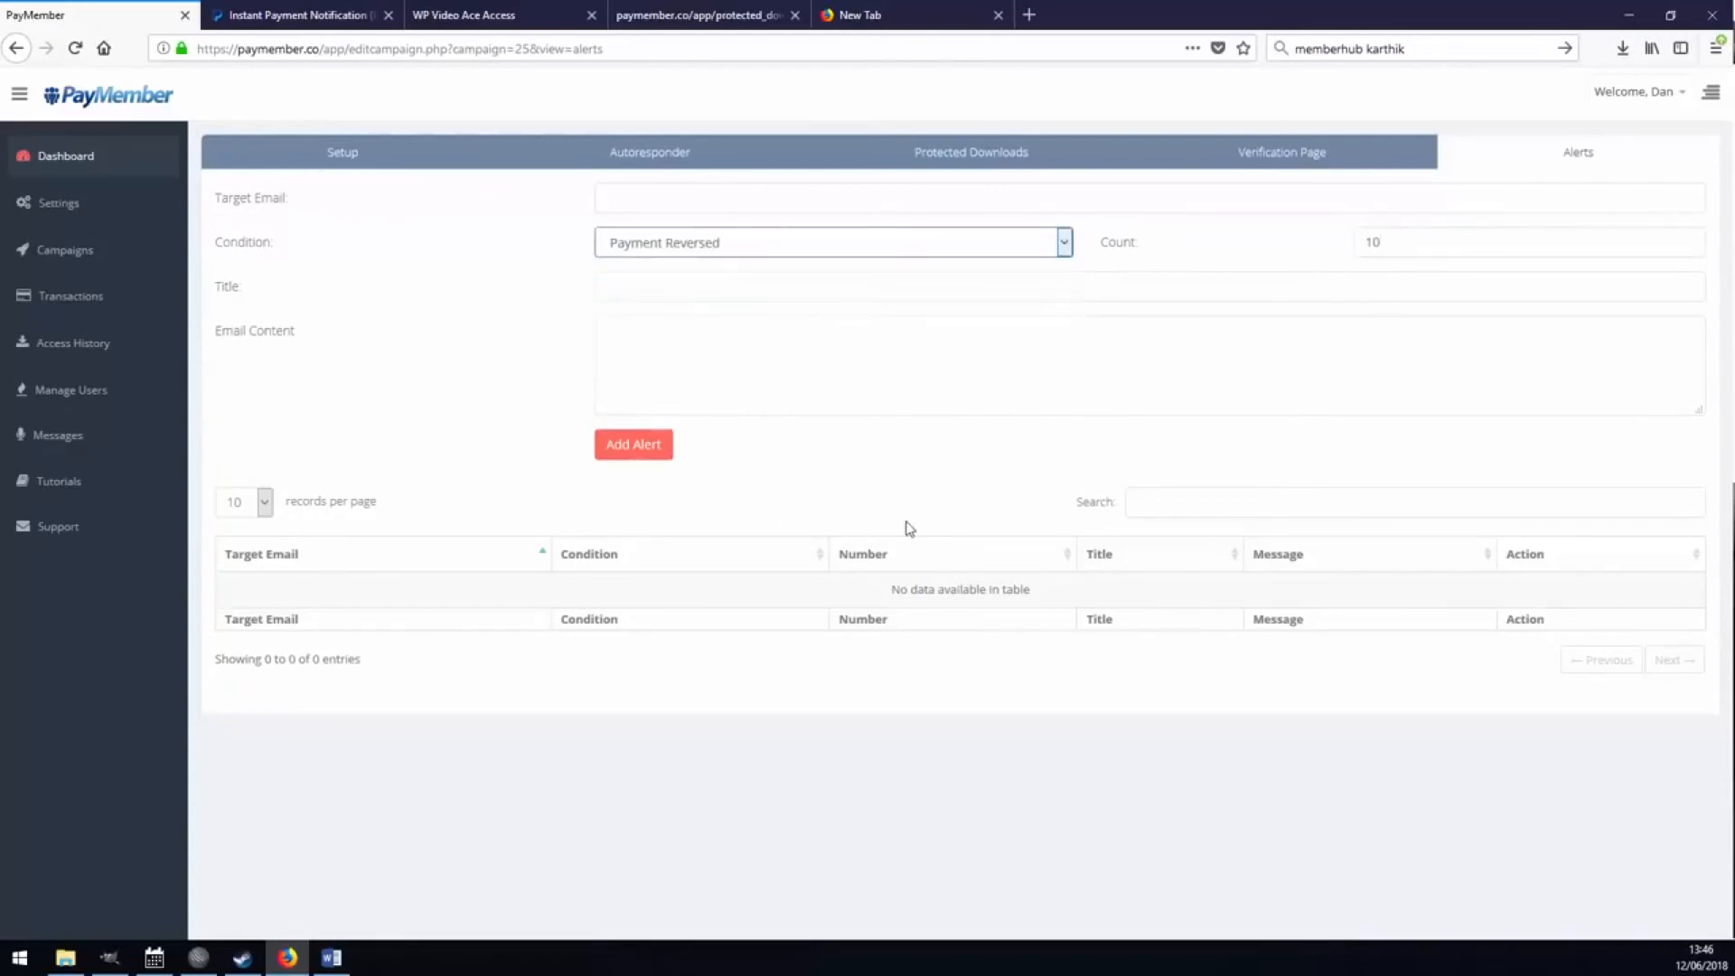
Enter the alert recipient's email address and title the alert "Multiple Chargeback Alert"
{"action": "left_click", "coordinate": [693, 286]}
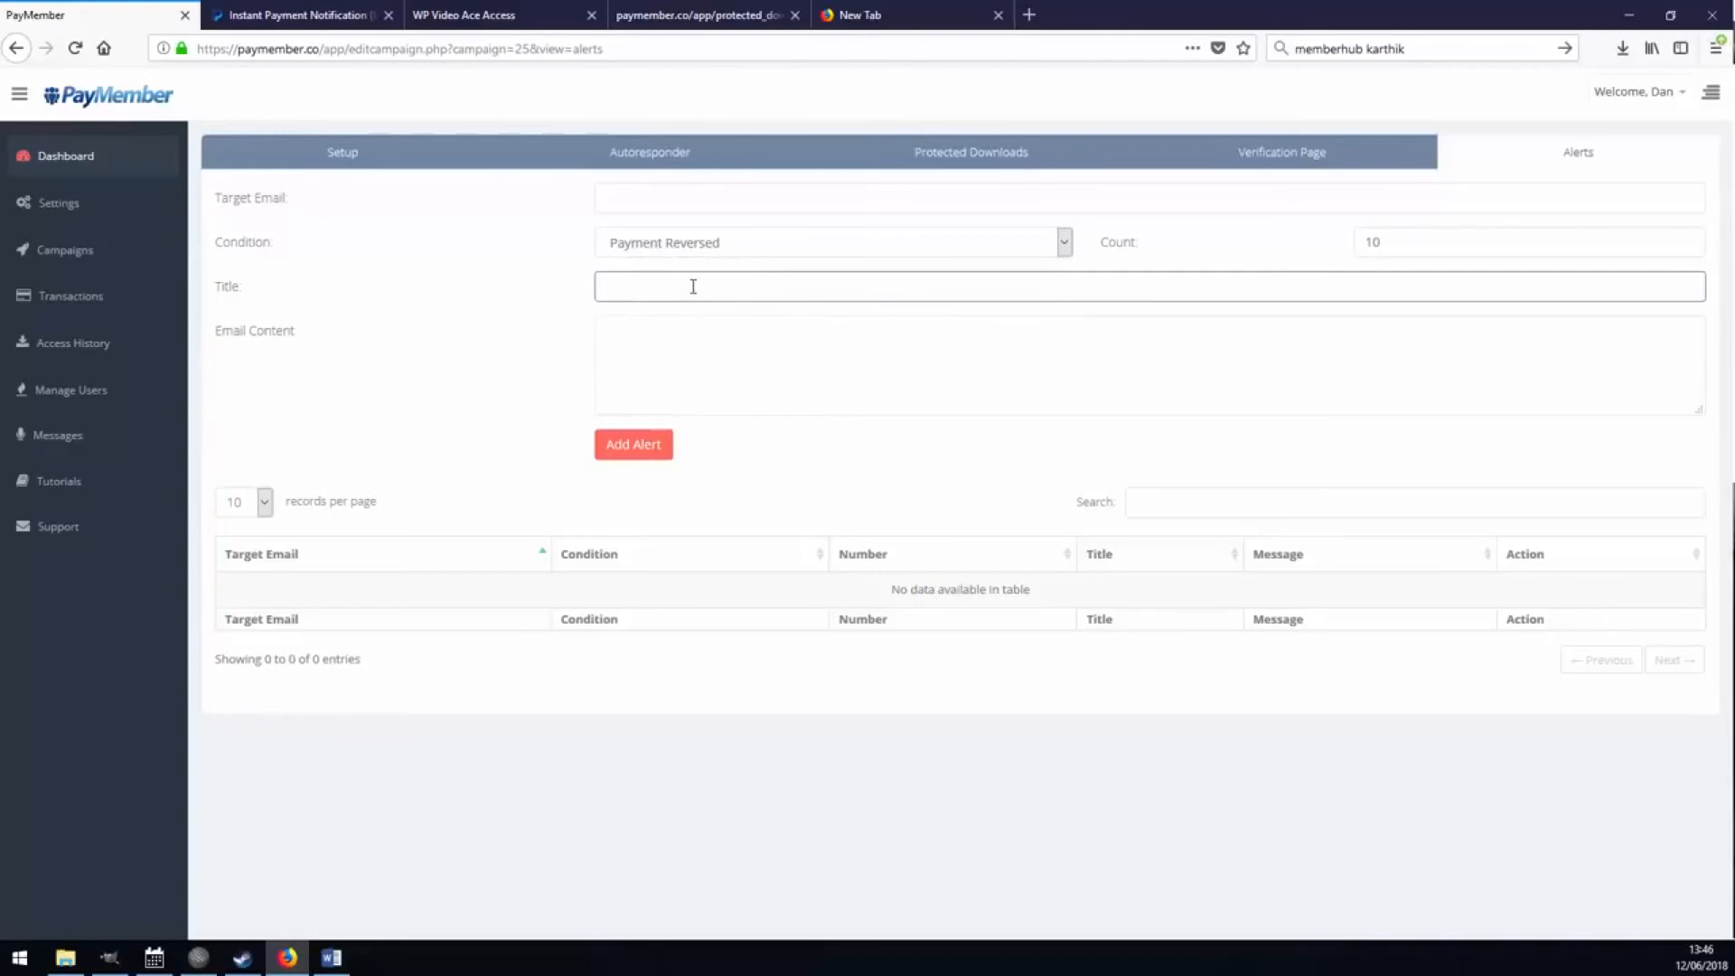
{"action": "left_click", "coordinate": [647, 188]}
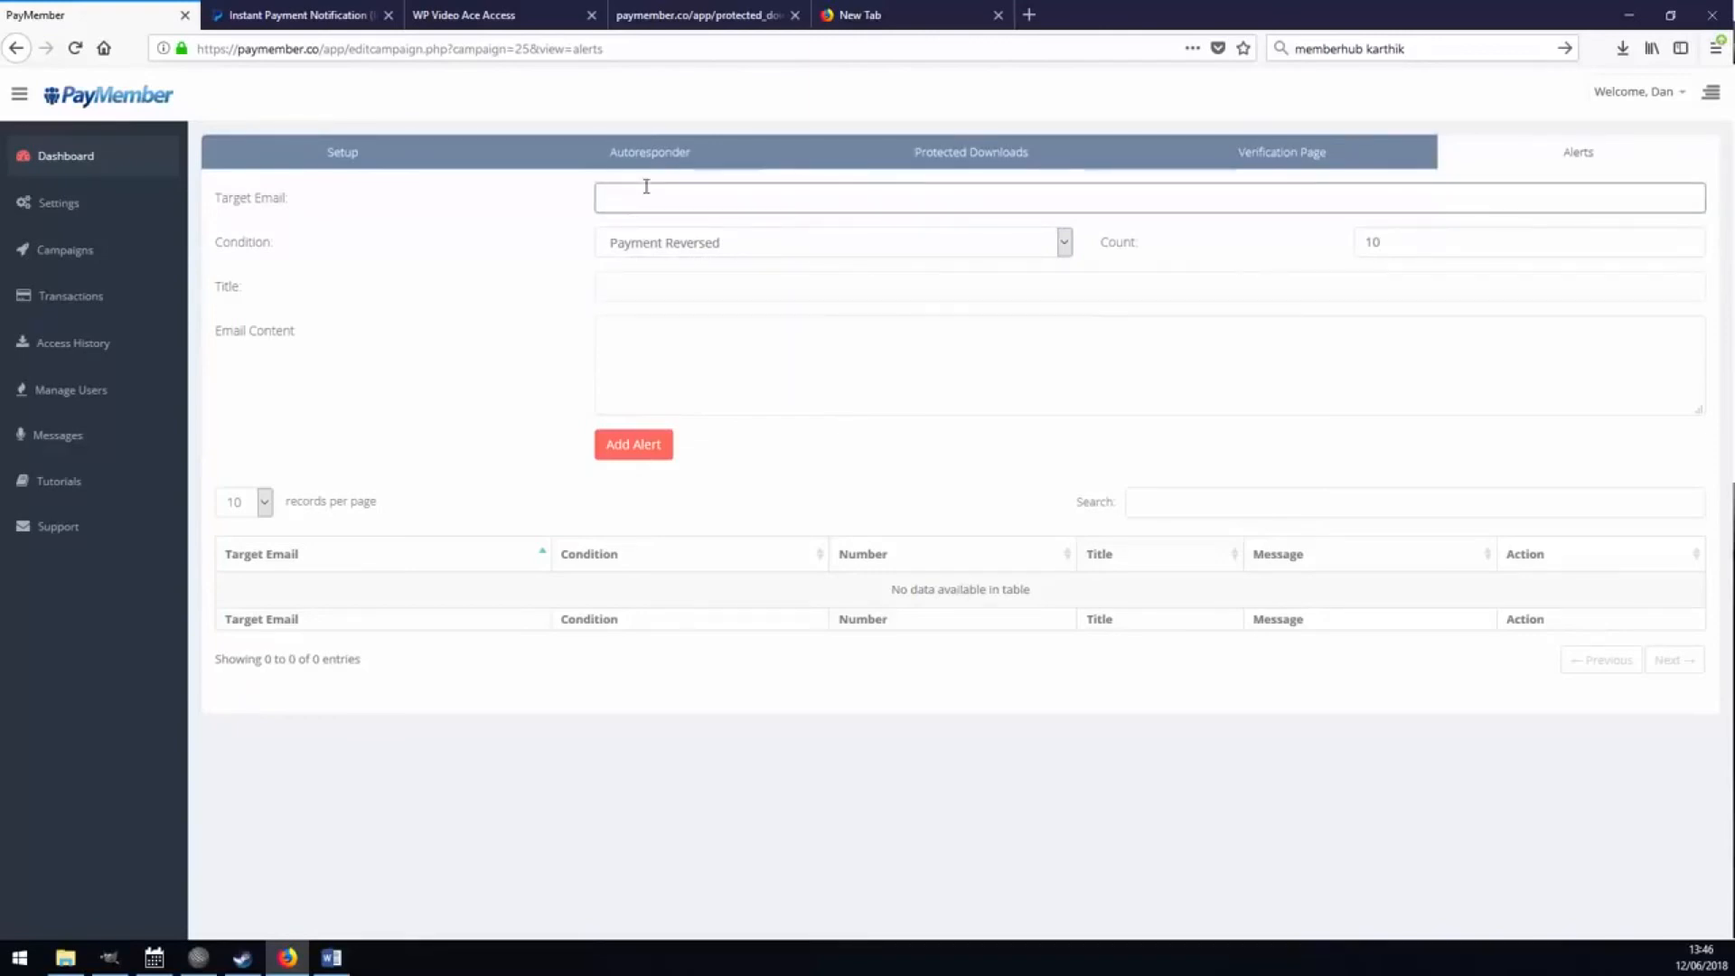
{"action": "type", "text": "1337dan"}
{"action": "left_click", "coordinate": [657, 222]}
{"action": "left_click", "coordinate": [670, 290]}
{"action": "type", "text": "Multiple Cha"}
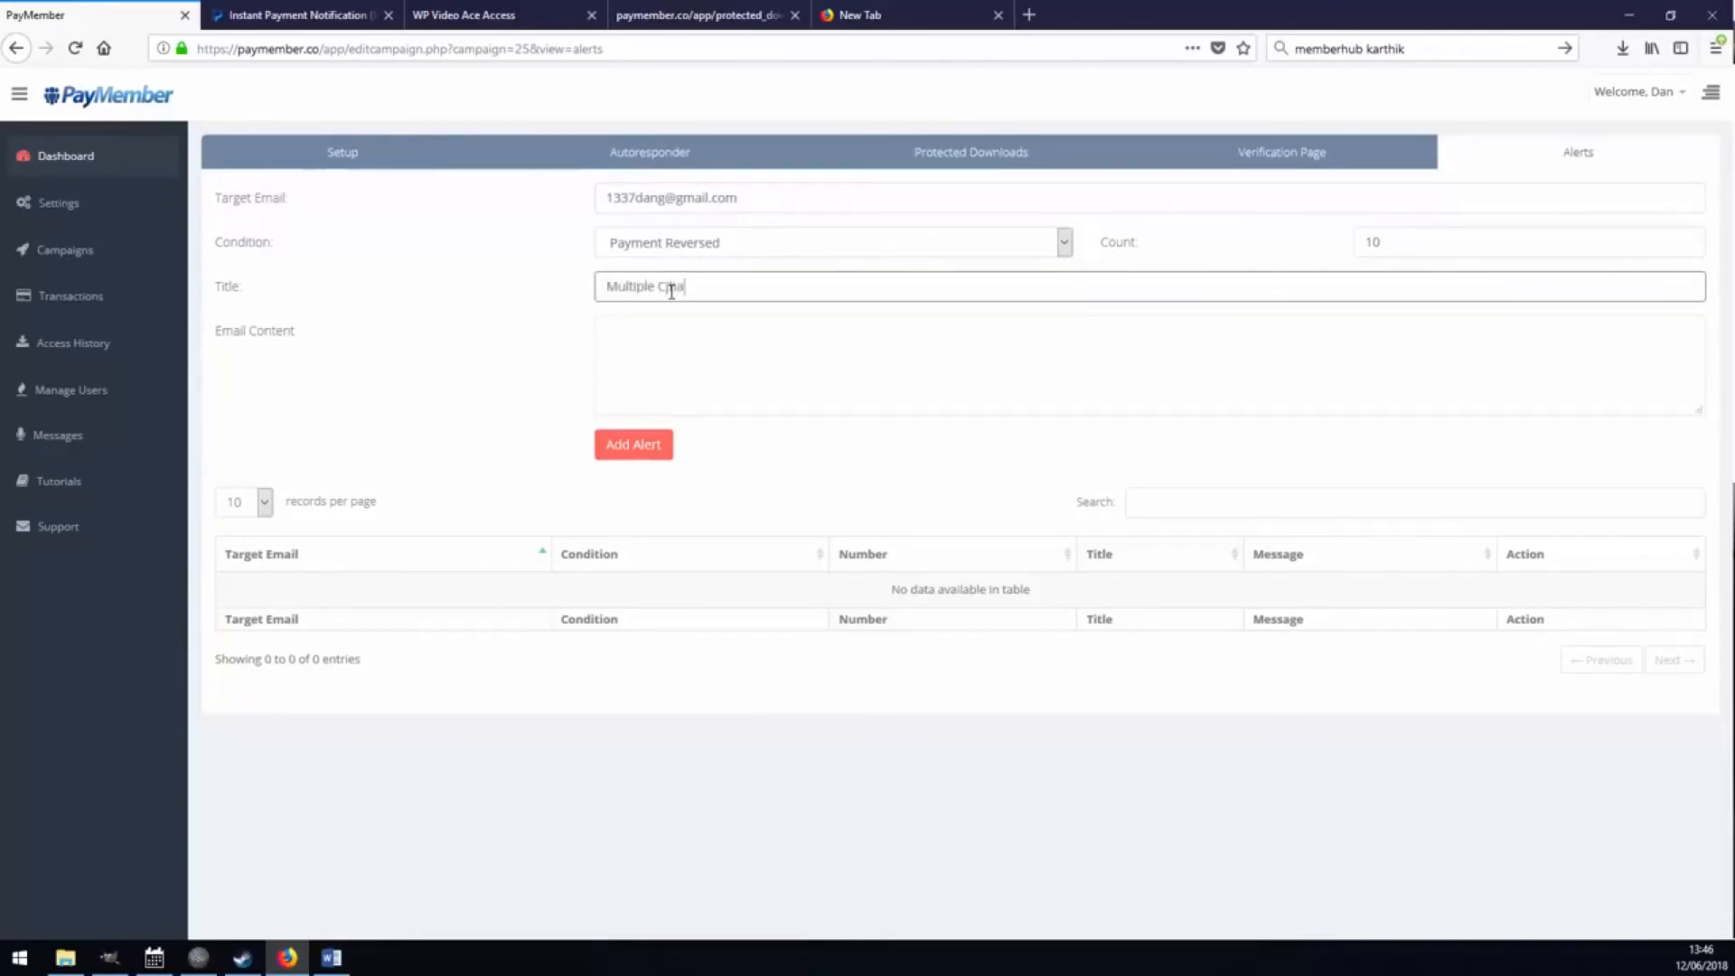
{"action": "type", "text": "rh"}
{"action": "key", "text": "BackSpace"}
{"action": "type", "text": "g"}
{"action": "type", "text": "eab"}
{"action": "key", "text": "BackSpace"}
{"action": "key", "text": "BackSpace"}
{"action": "type", "text": "back Alert"}
Write the alert's email content as "We have had mutliple chargebacks from {customer} please investigate!"
{"action": "left_click", "coordinate": [690, 366]}
{"action": "type", "text": "We"}
{"action": "type", "text": " have ha"}
{"action": "type", "text": "d mutl"}
{"action": "type", "text": "iple chargebacks"}
{"action": "type", "text": " form {cus"}
{"action": "type", "text": "tomer}"}
{"action": "double_click", "coordinate": [841, 330]}
{"action": "type", "text": "from"}
{"action": "left_click", "coordinate": [958, 333]}
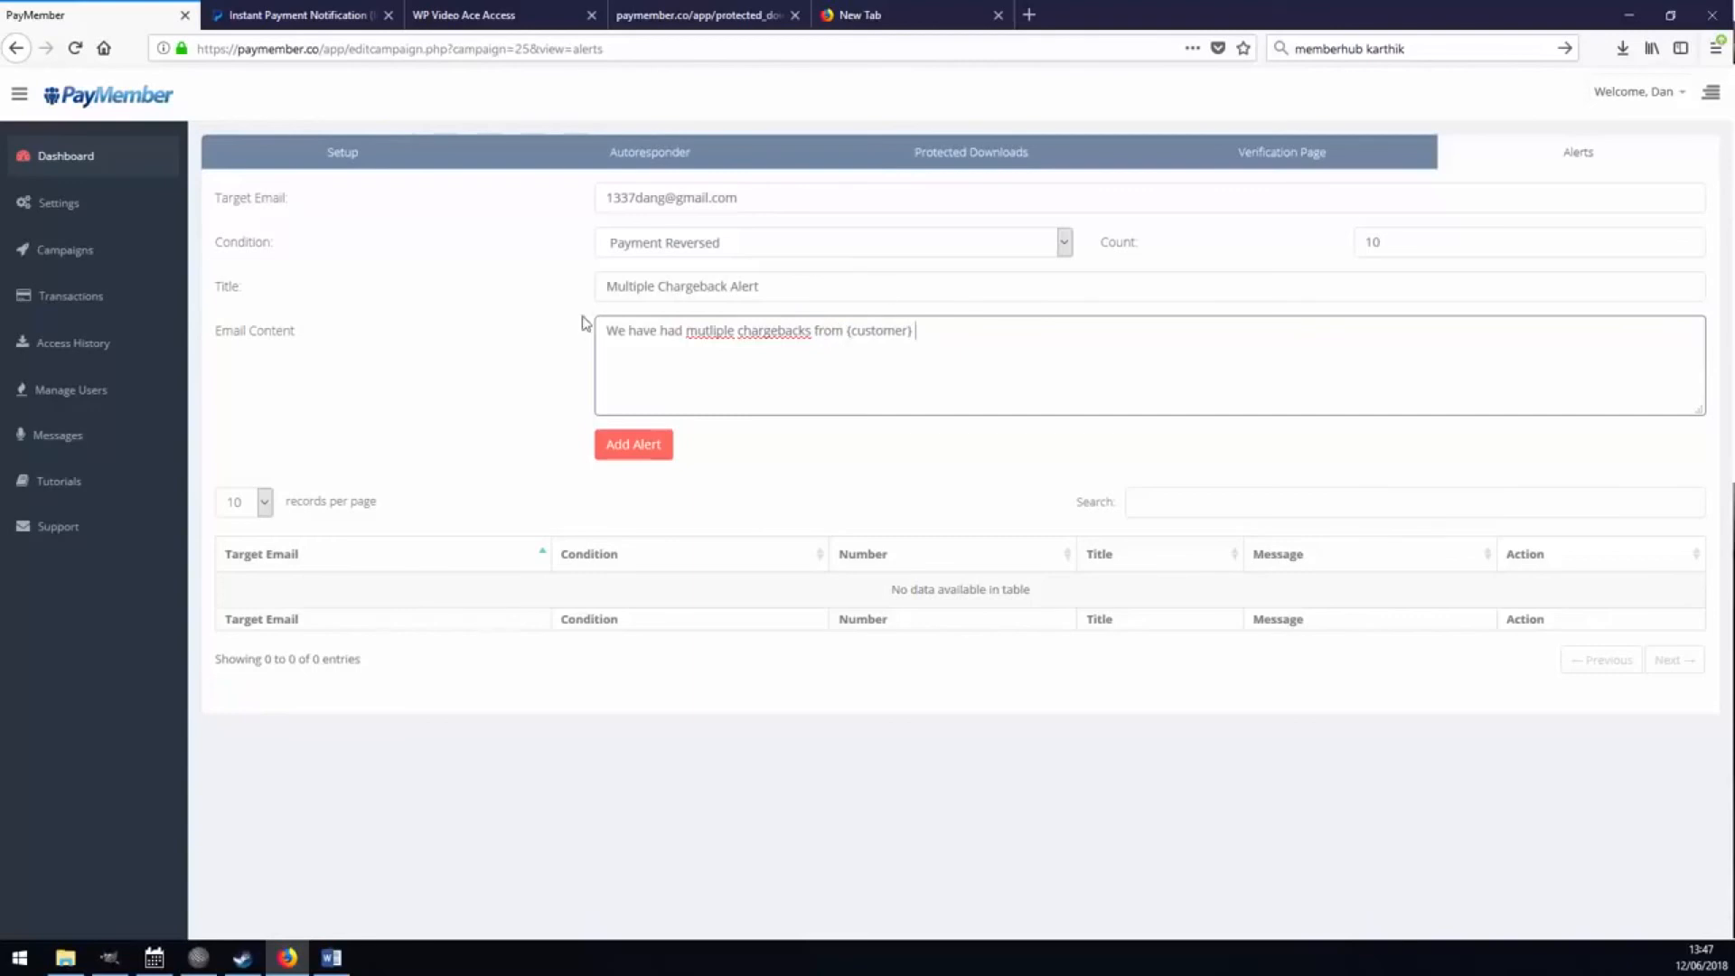
{"action": "type", "text": "please investigate!"}
Review the chargeback alert's fields, add it to the campaign, and check its message in the alerts list
{"action": "triple_click", "coordinate": [774, 200]}
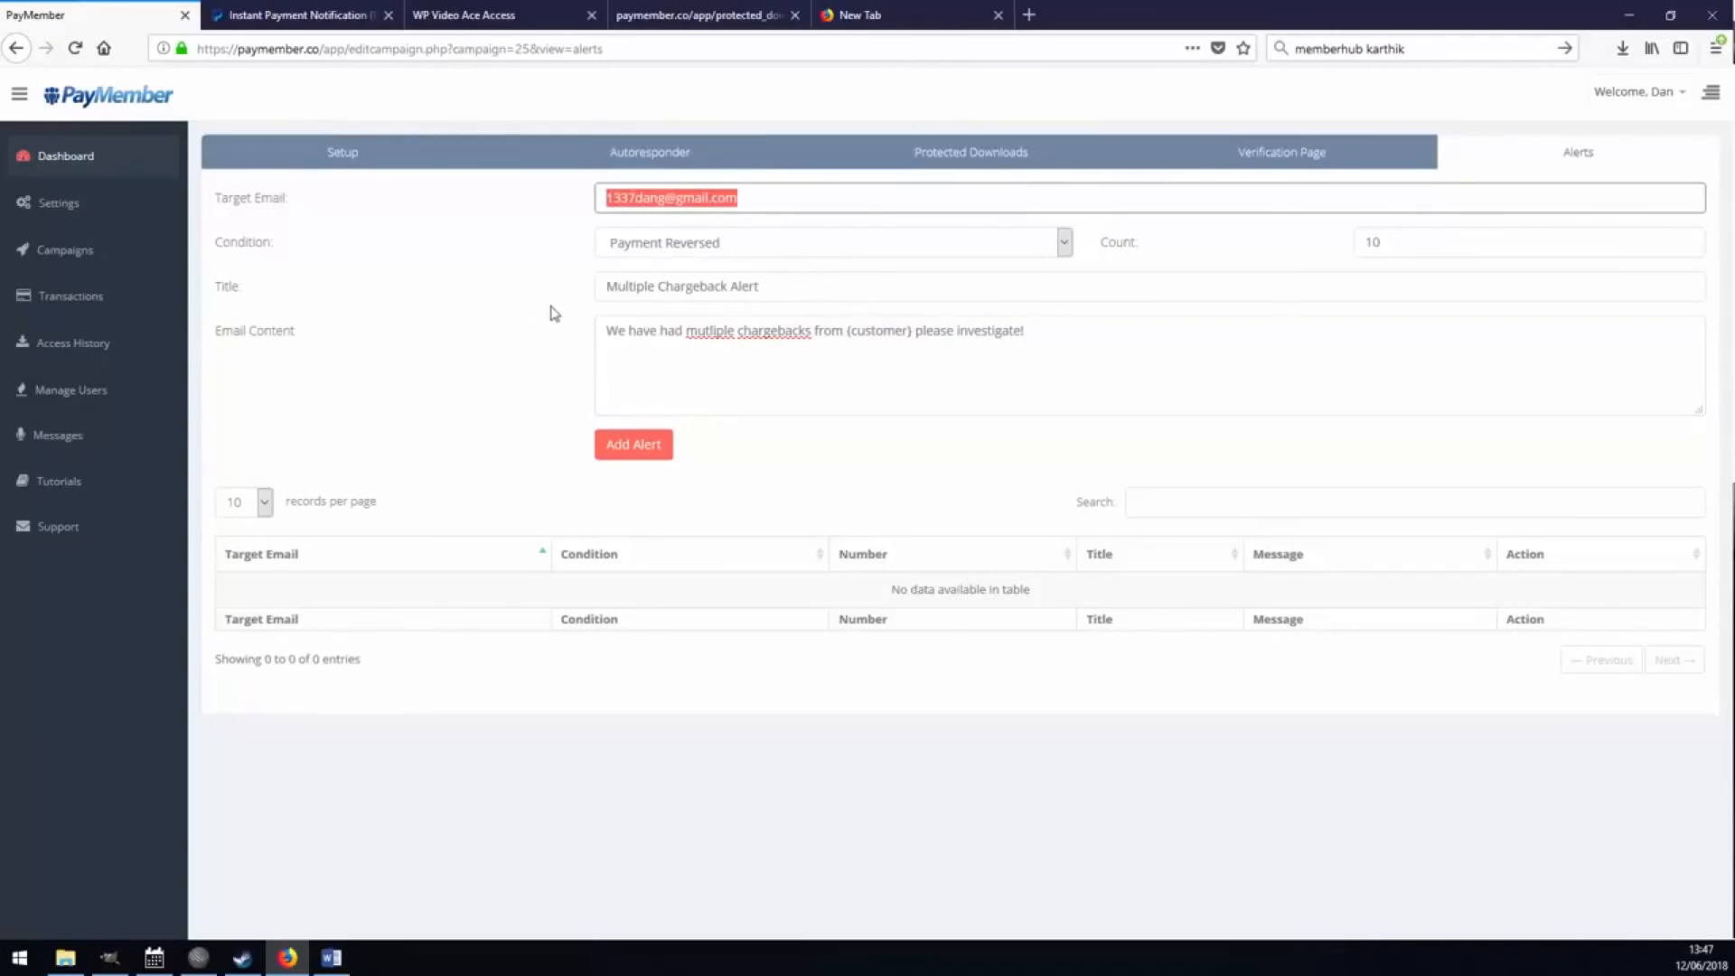
{"action": "left_click", "coordinate": [773, 246]}
{"action": "left_click", "coordinate": [777, 252]}
{"action": "left_click", "coordinate": [669, 267]}
{"action": "left_click", "coordinate": [1440, 238]}
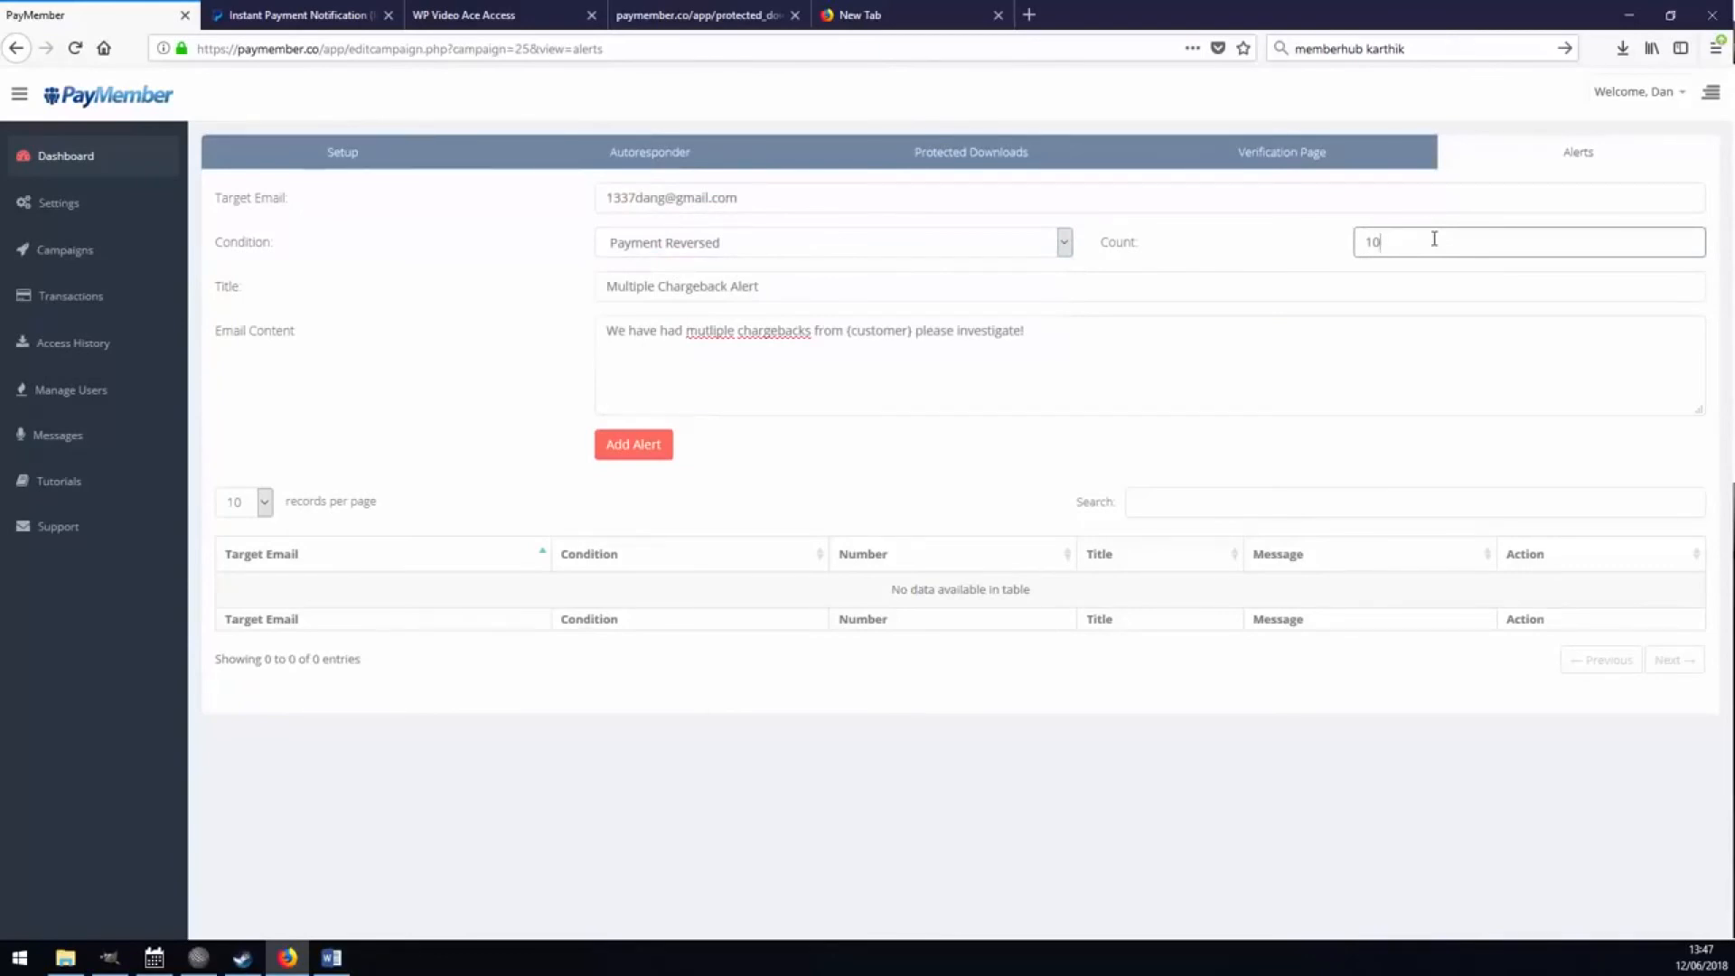
{"action": "key", "text": "Tab"}
{"action": "key", "text": "Tab"}
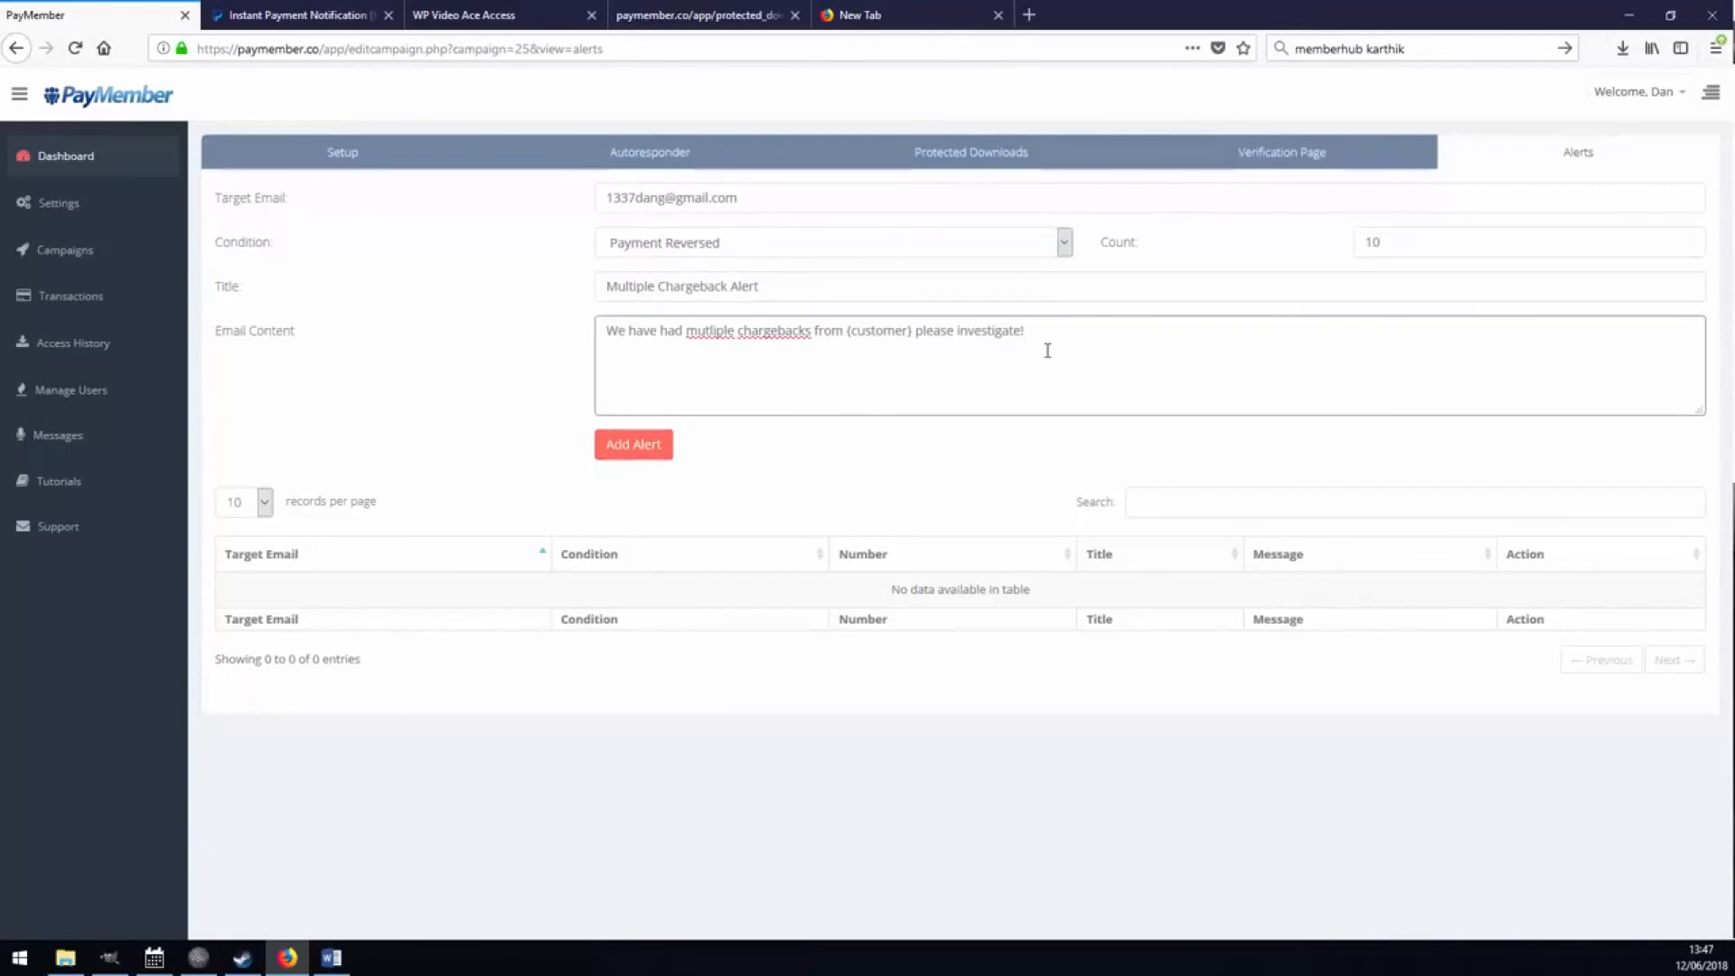
{"action": "left_click", "coordinate": [638, 448]}
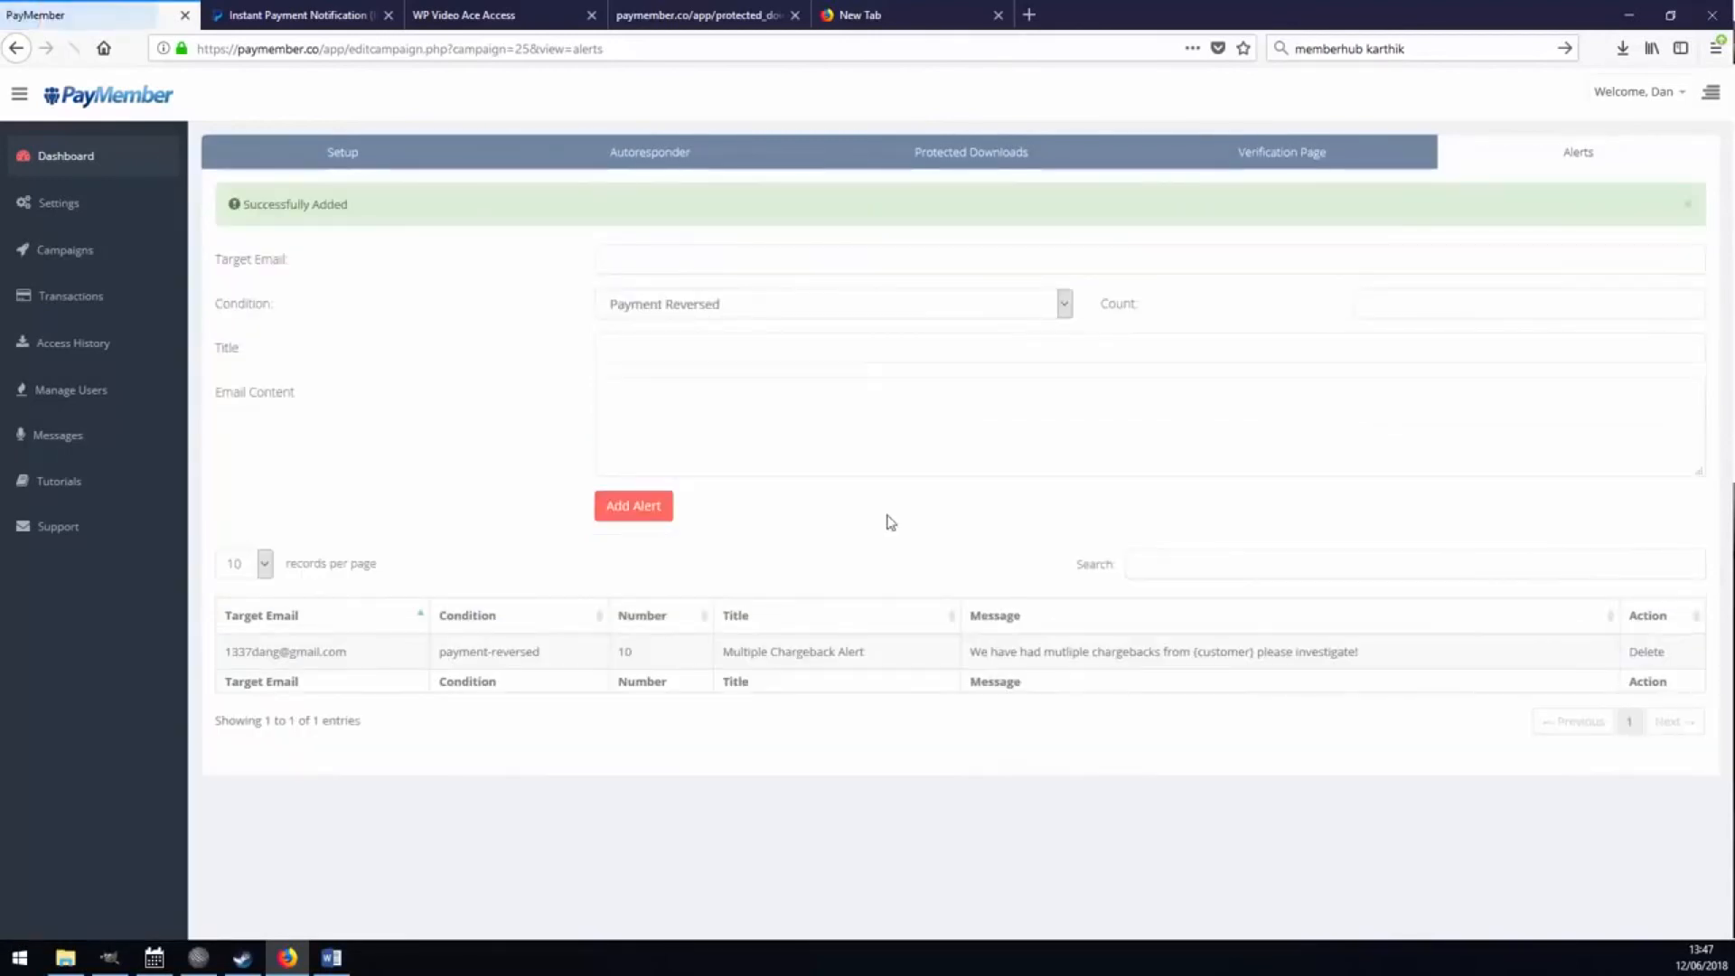
{"action": "left_click", "coordinate": [1089, 652]}
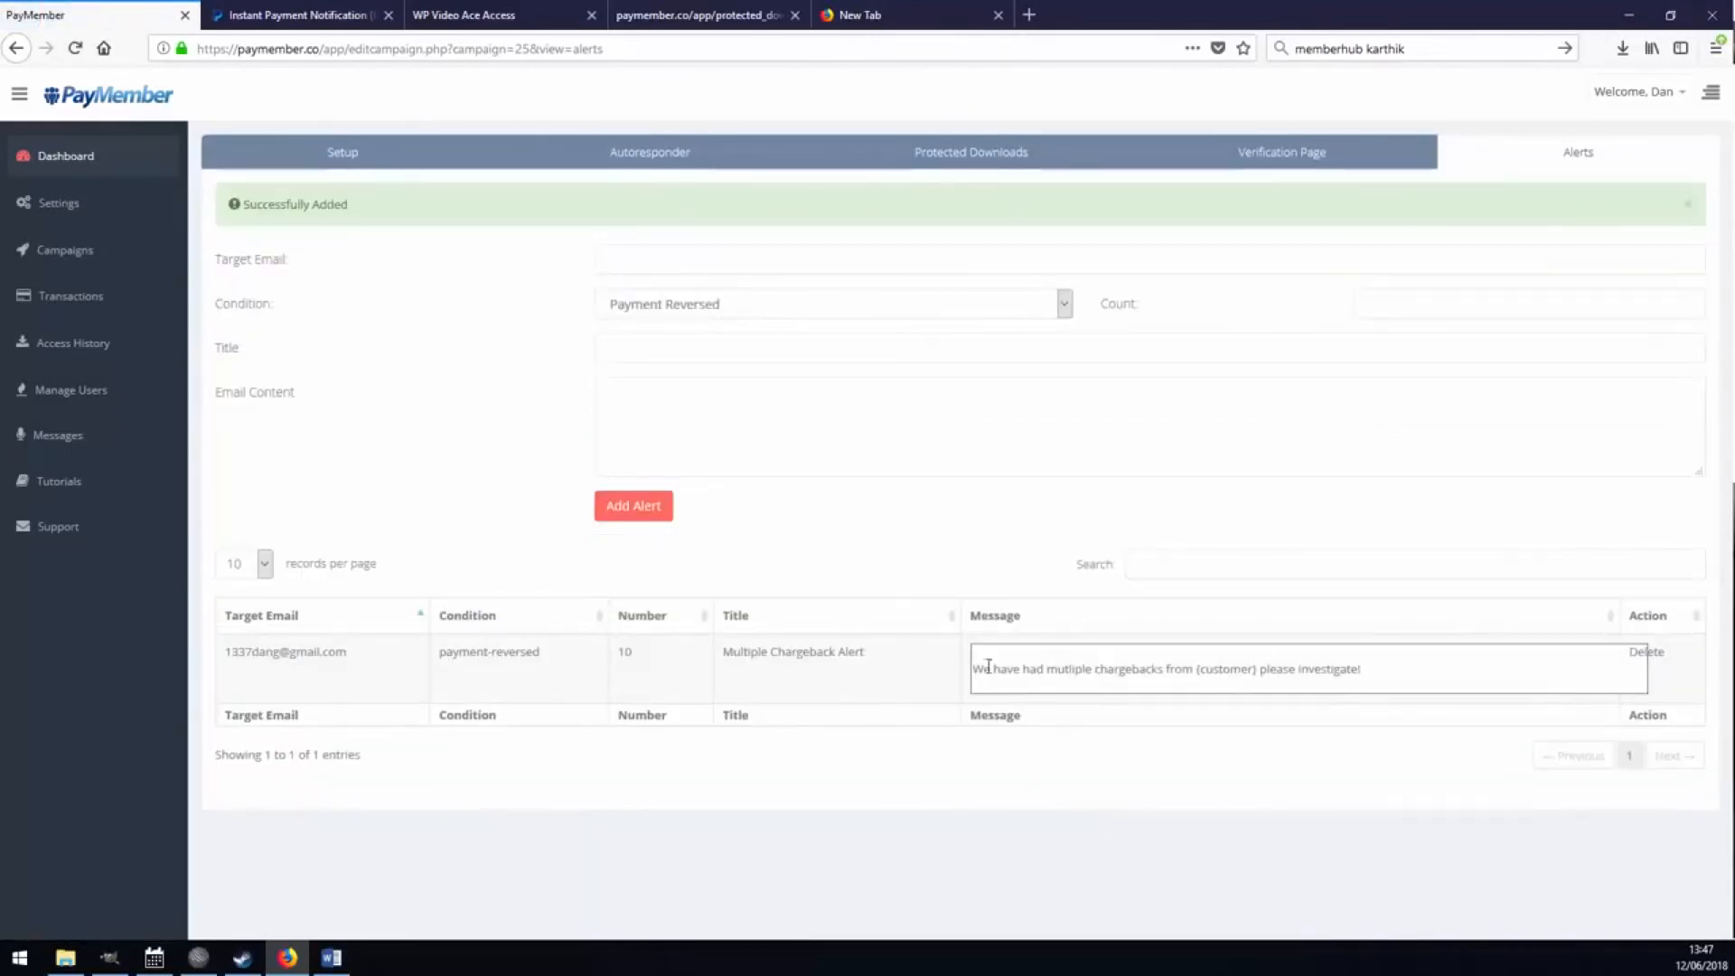
{"action": "left_click", "coordinate": [1090, 891]}
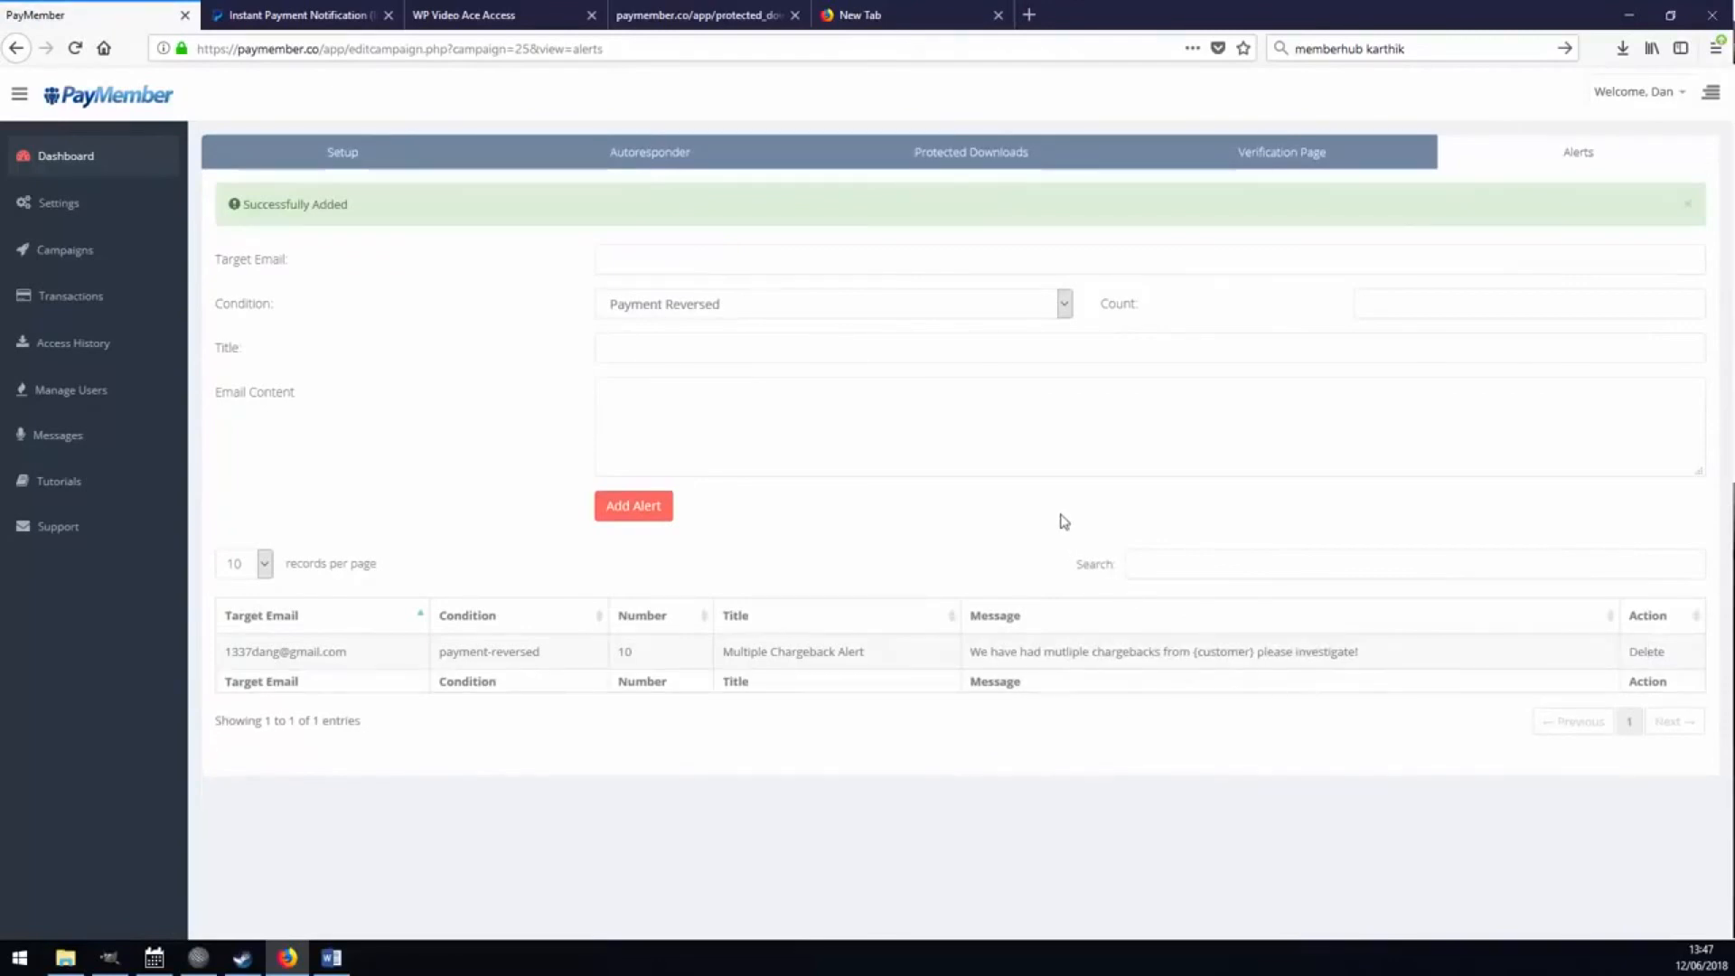
Try the Payment Refunded and Payment Completed conditions for another alert
{"action": "left_click", "coordinate": [766, 304]}
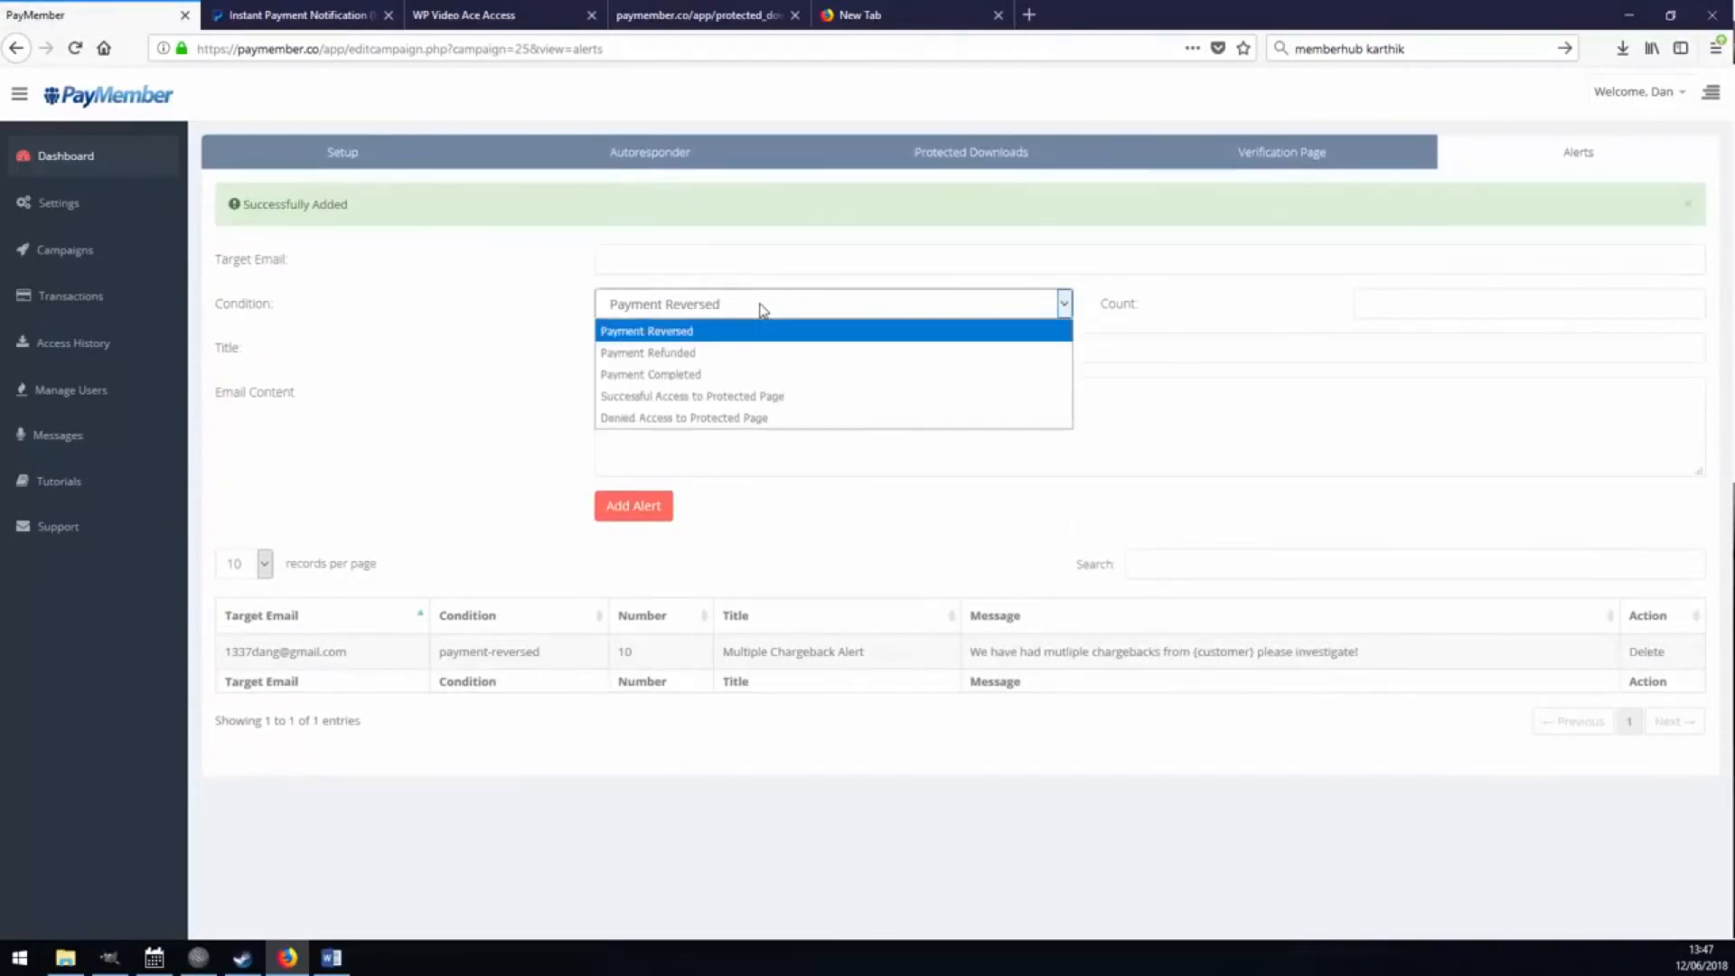
{"action": "left_click", "coordinate": [709, 349]}
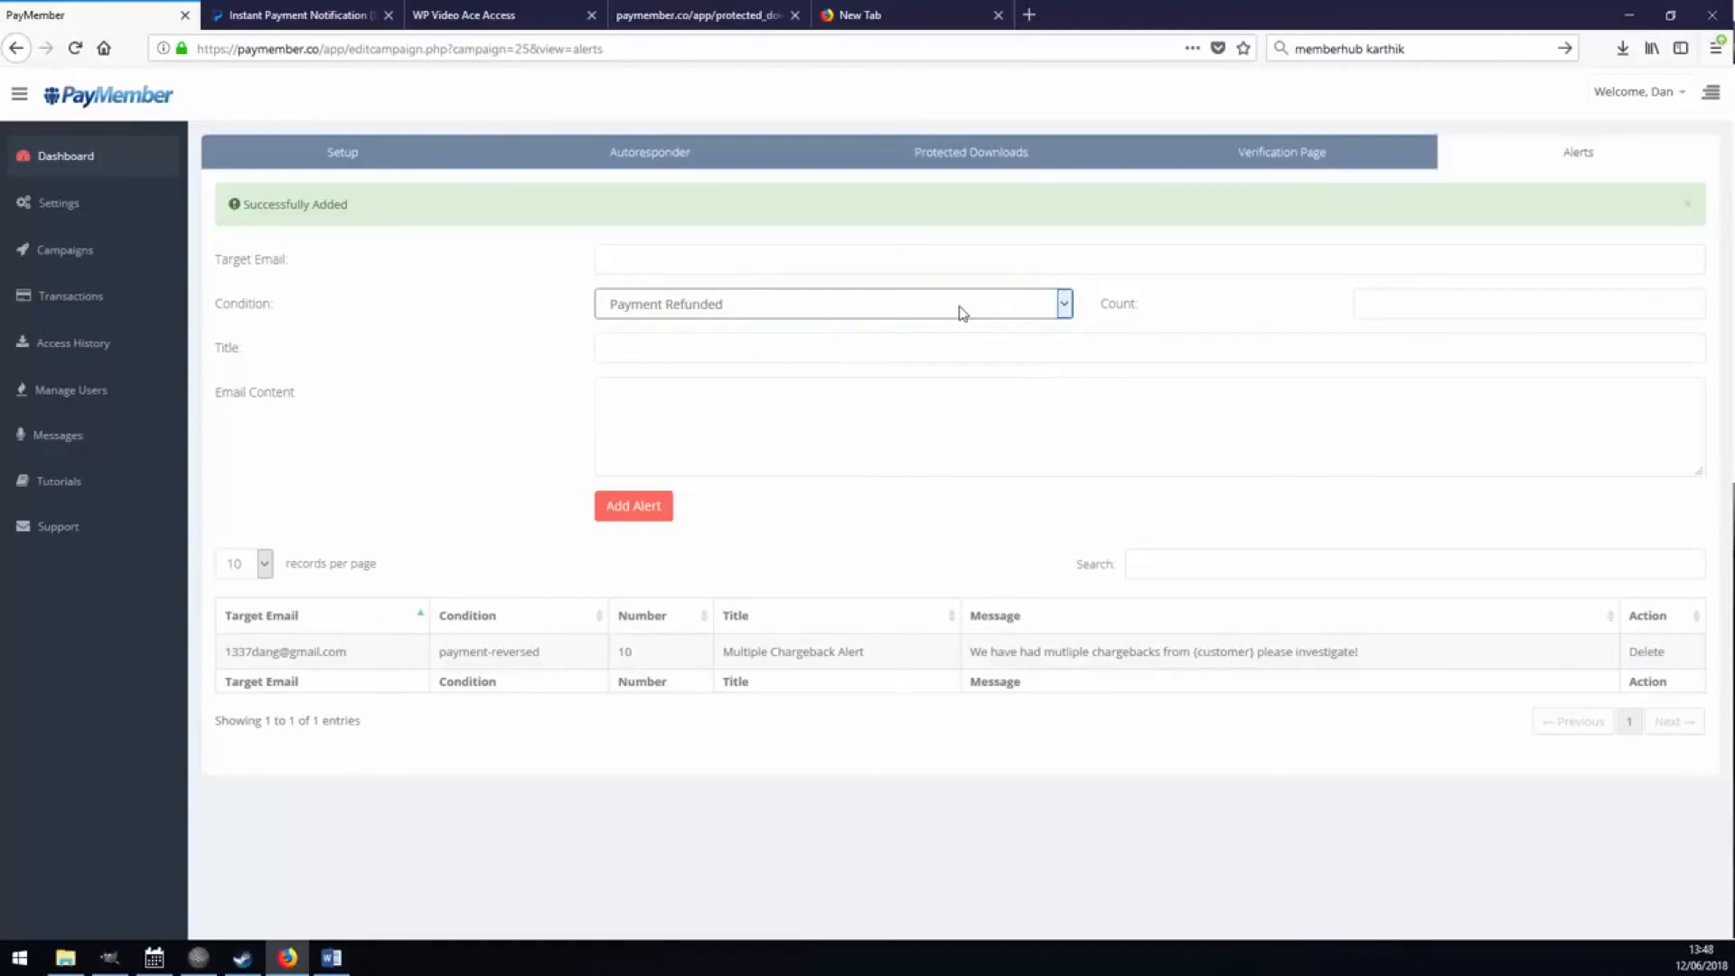
{"action": "left_click", "coordinate": [758, 306]}
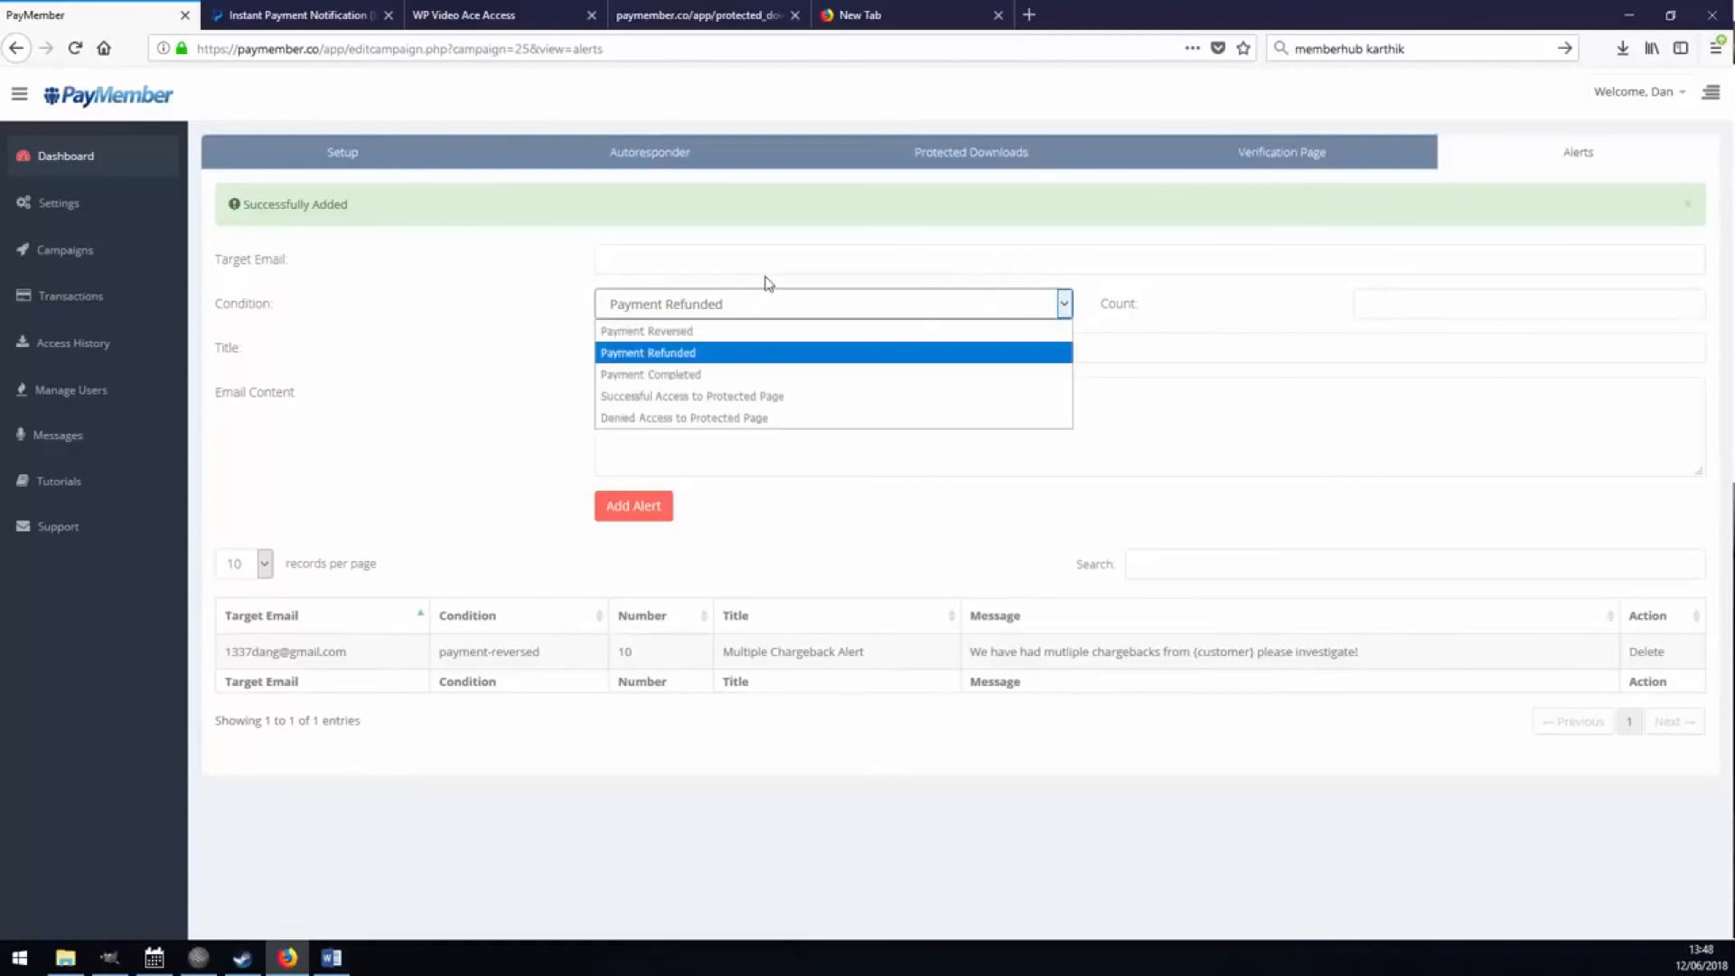
{"action": "left_click", "coordinate": [716, 374]}
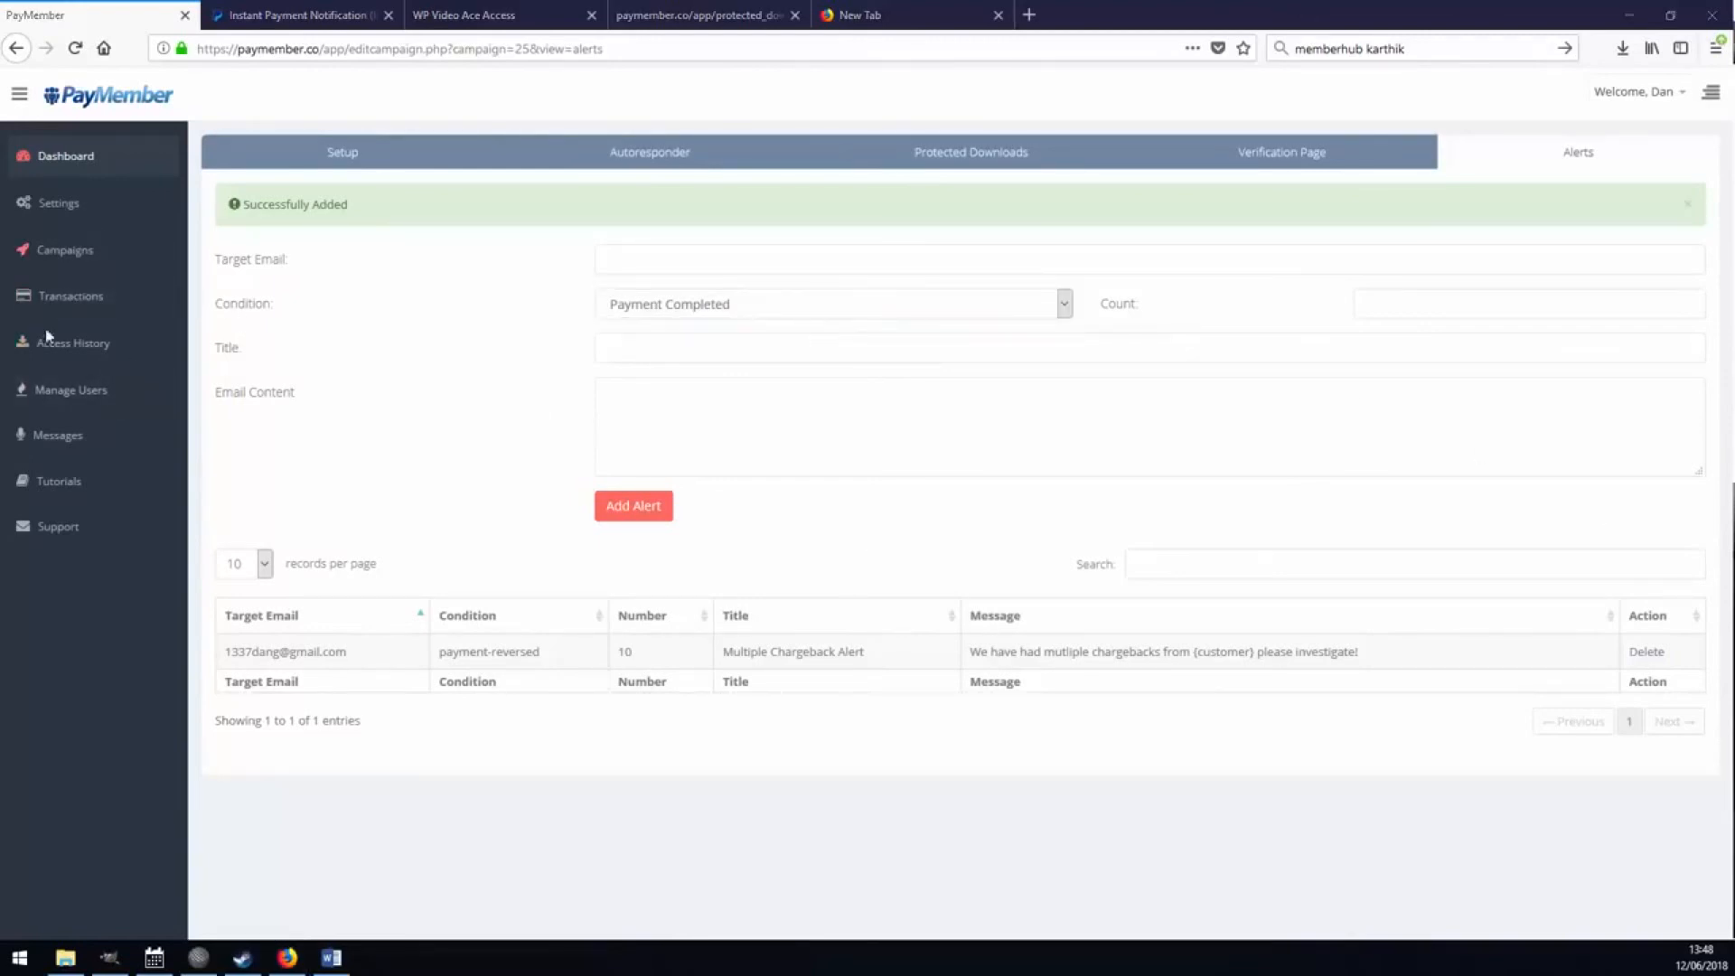
Examine the statuses, IPs, locations and access URLs in the download history, and return to the campaign's alert settings
{"action": "left_click", "coordinate": [79, 351]}
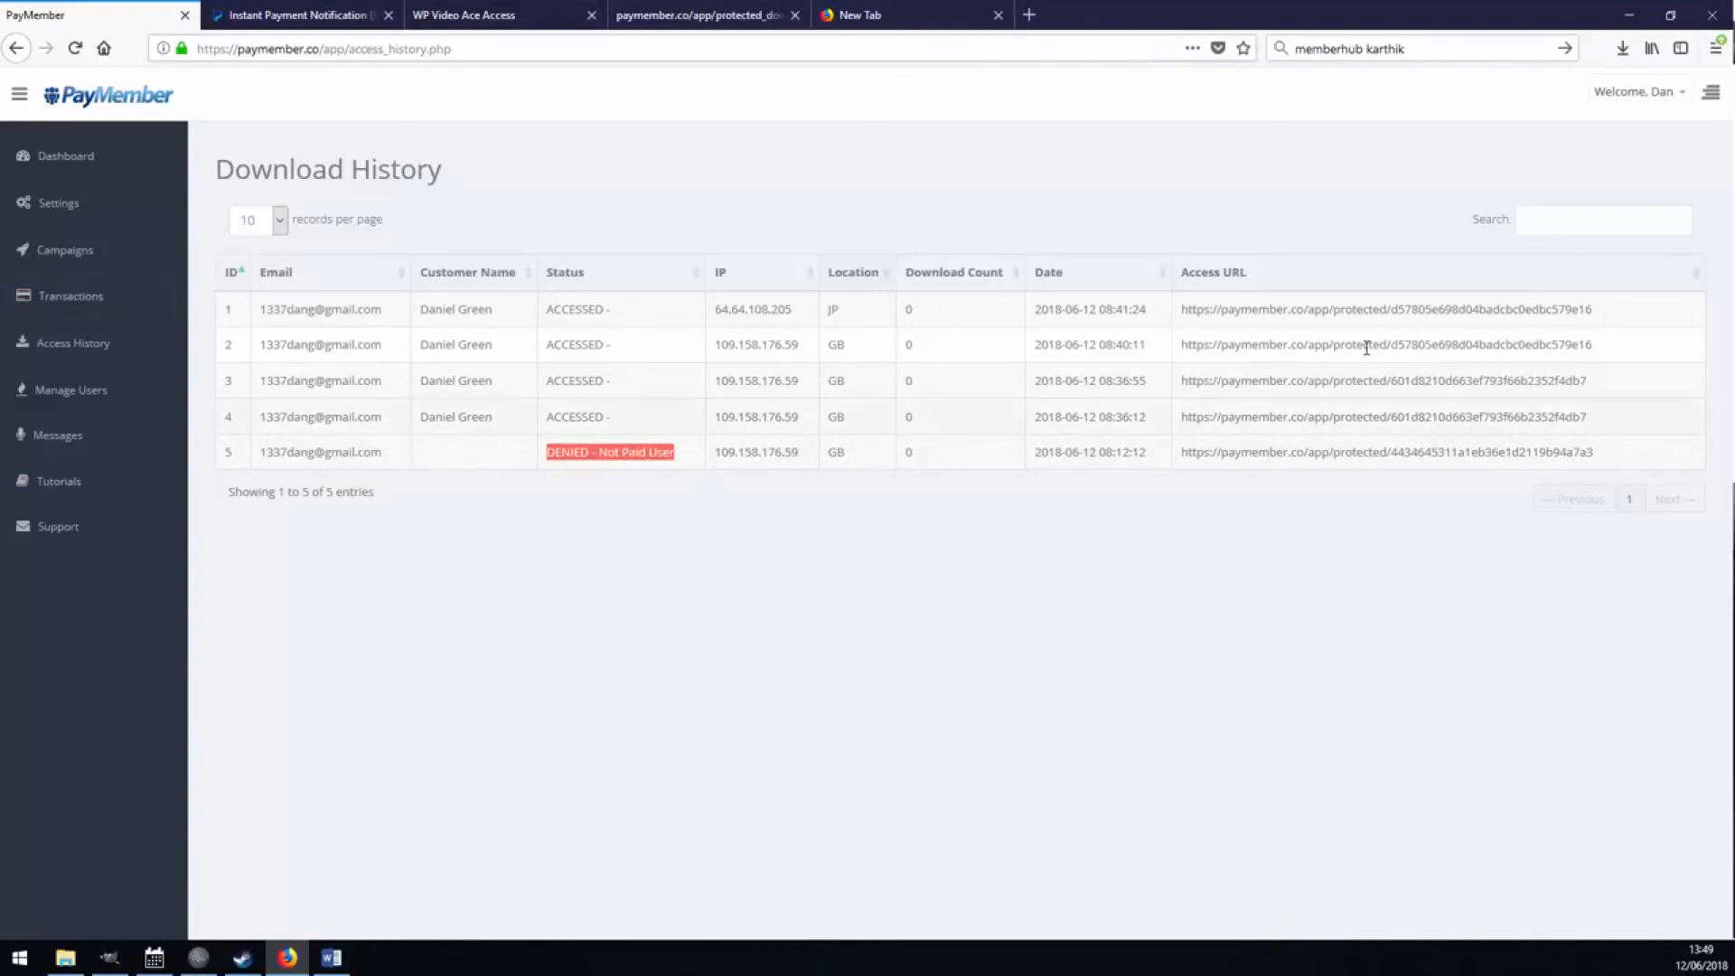
{"action": "left_click", "coordinate": [64, 249]}
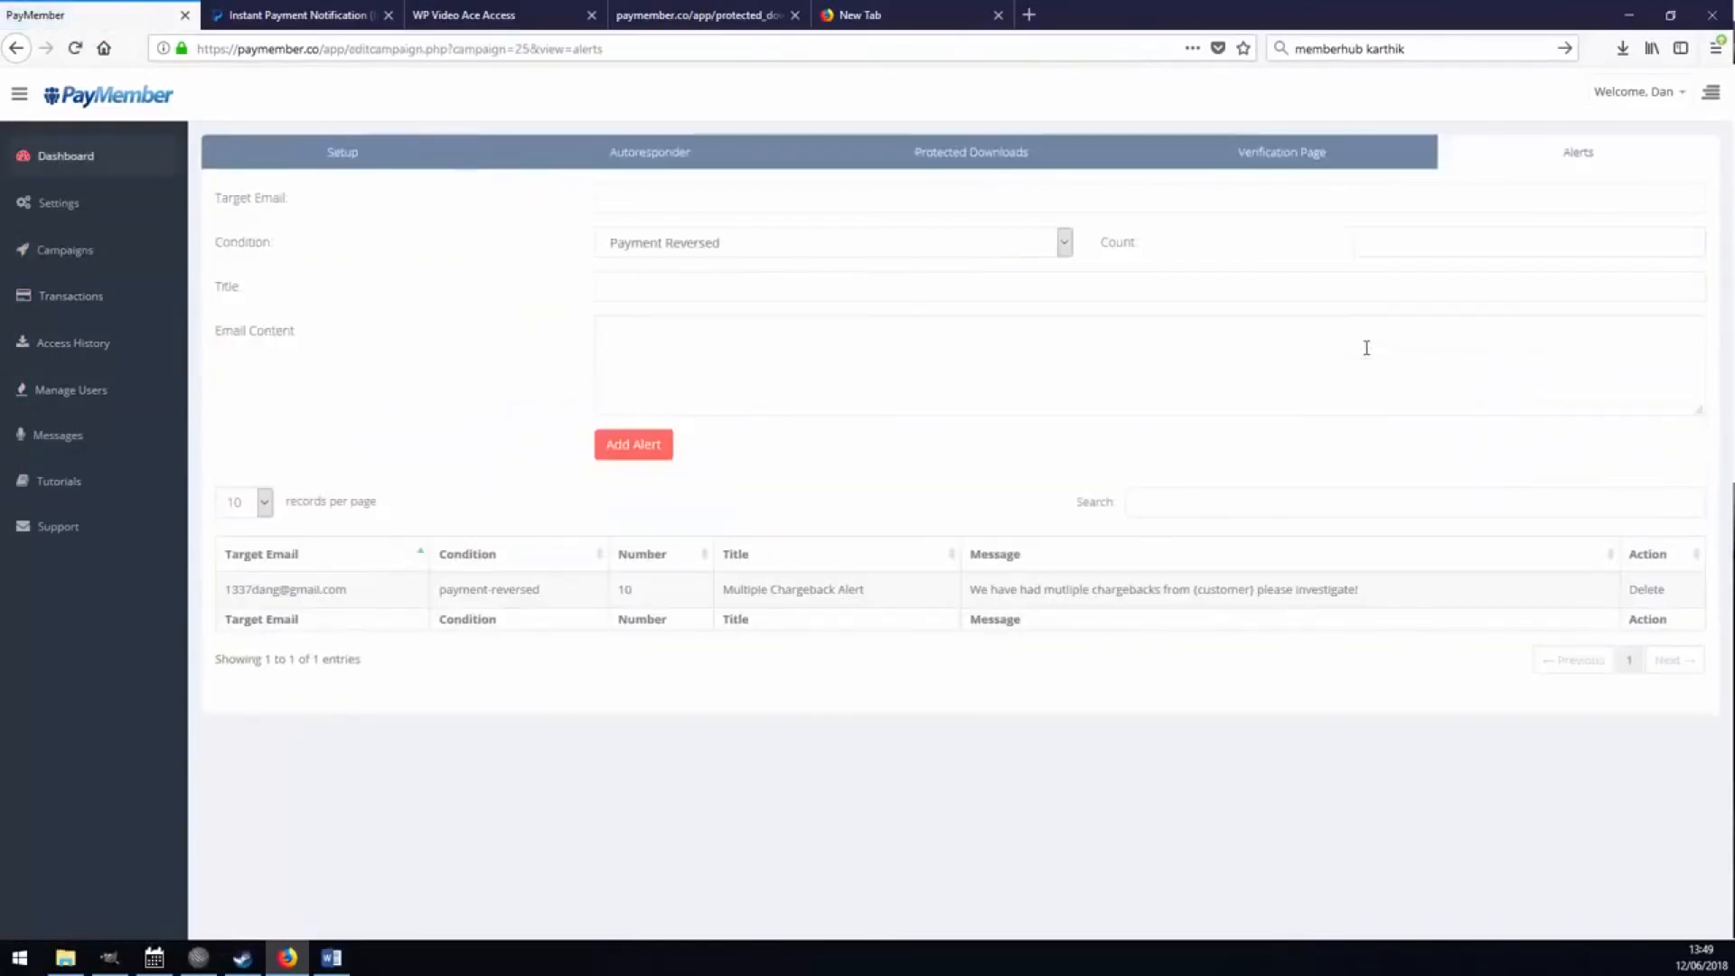
Set a new alert's condition to Successful Access to Protected Page with a count of 100
{"action": "key", "text": "alt+Down"}
{"action": "key", "text": "Down"}
{"action": "key", "text": "Down"}
{"action": "key", "text": "Down"}
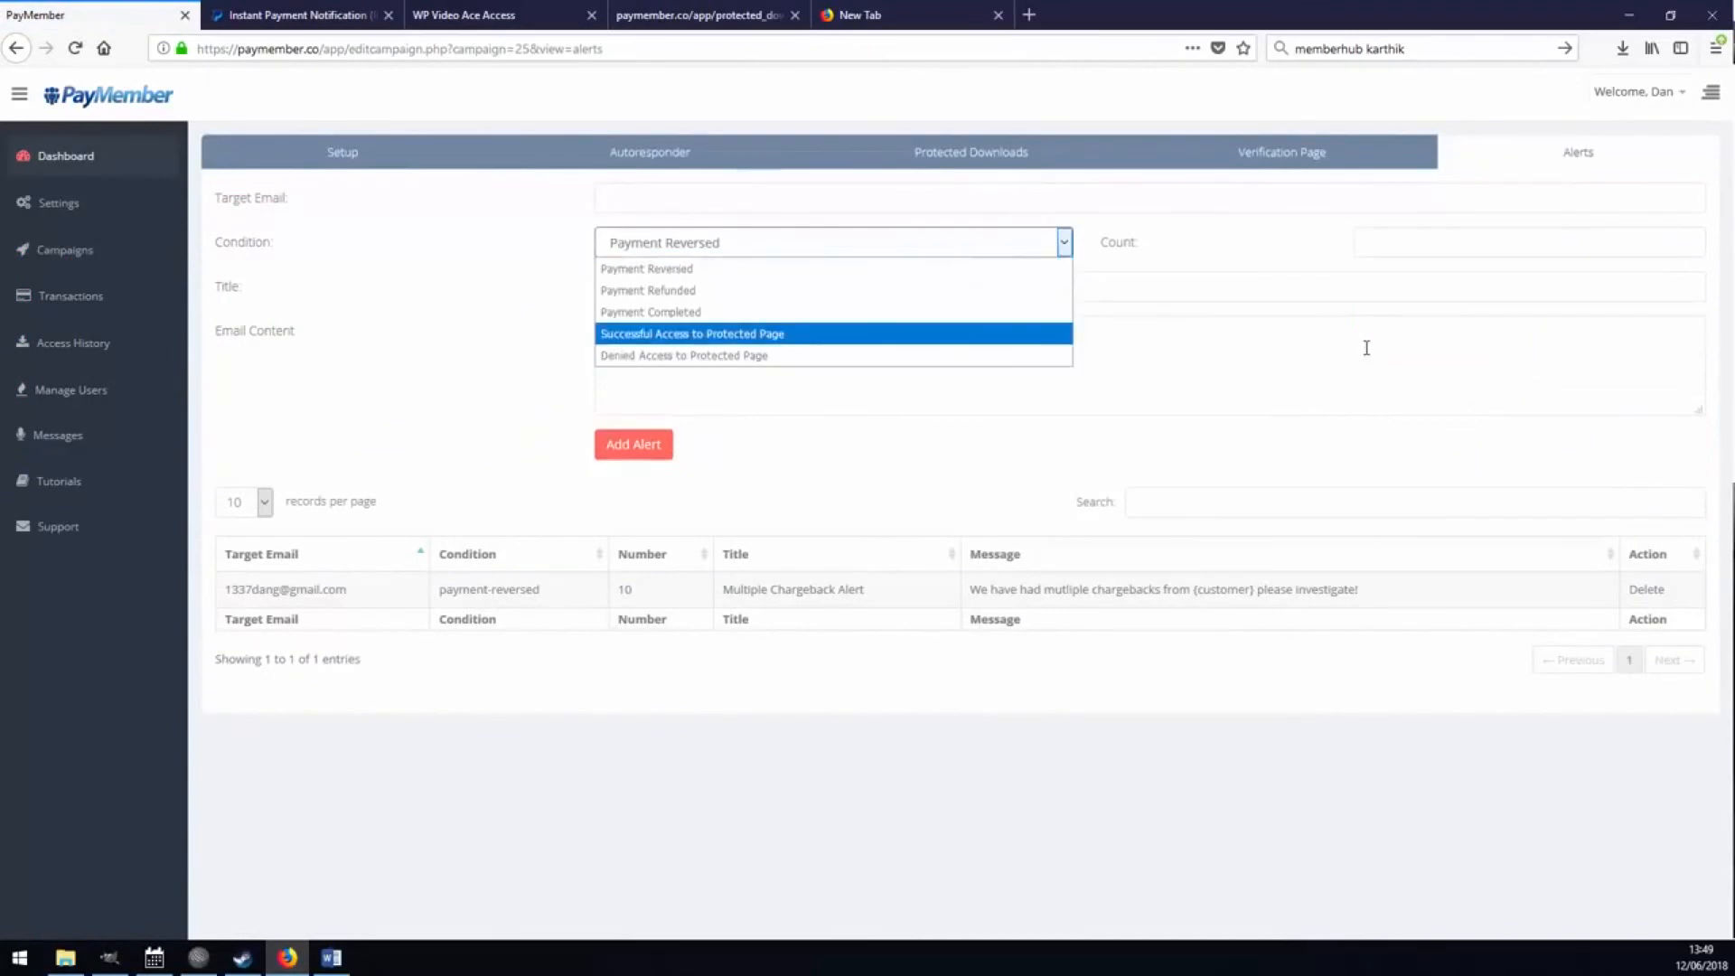
{"action": "key", "text": "Return"}
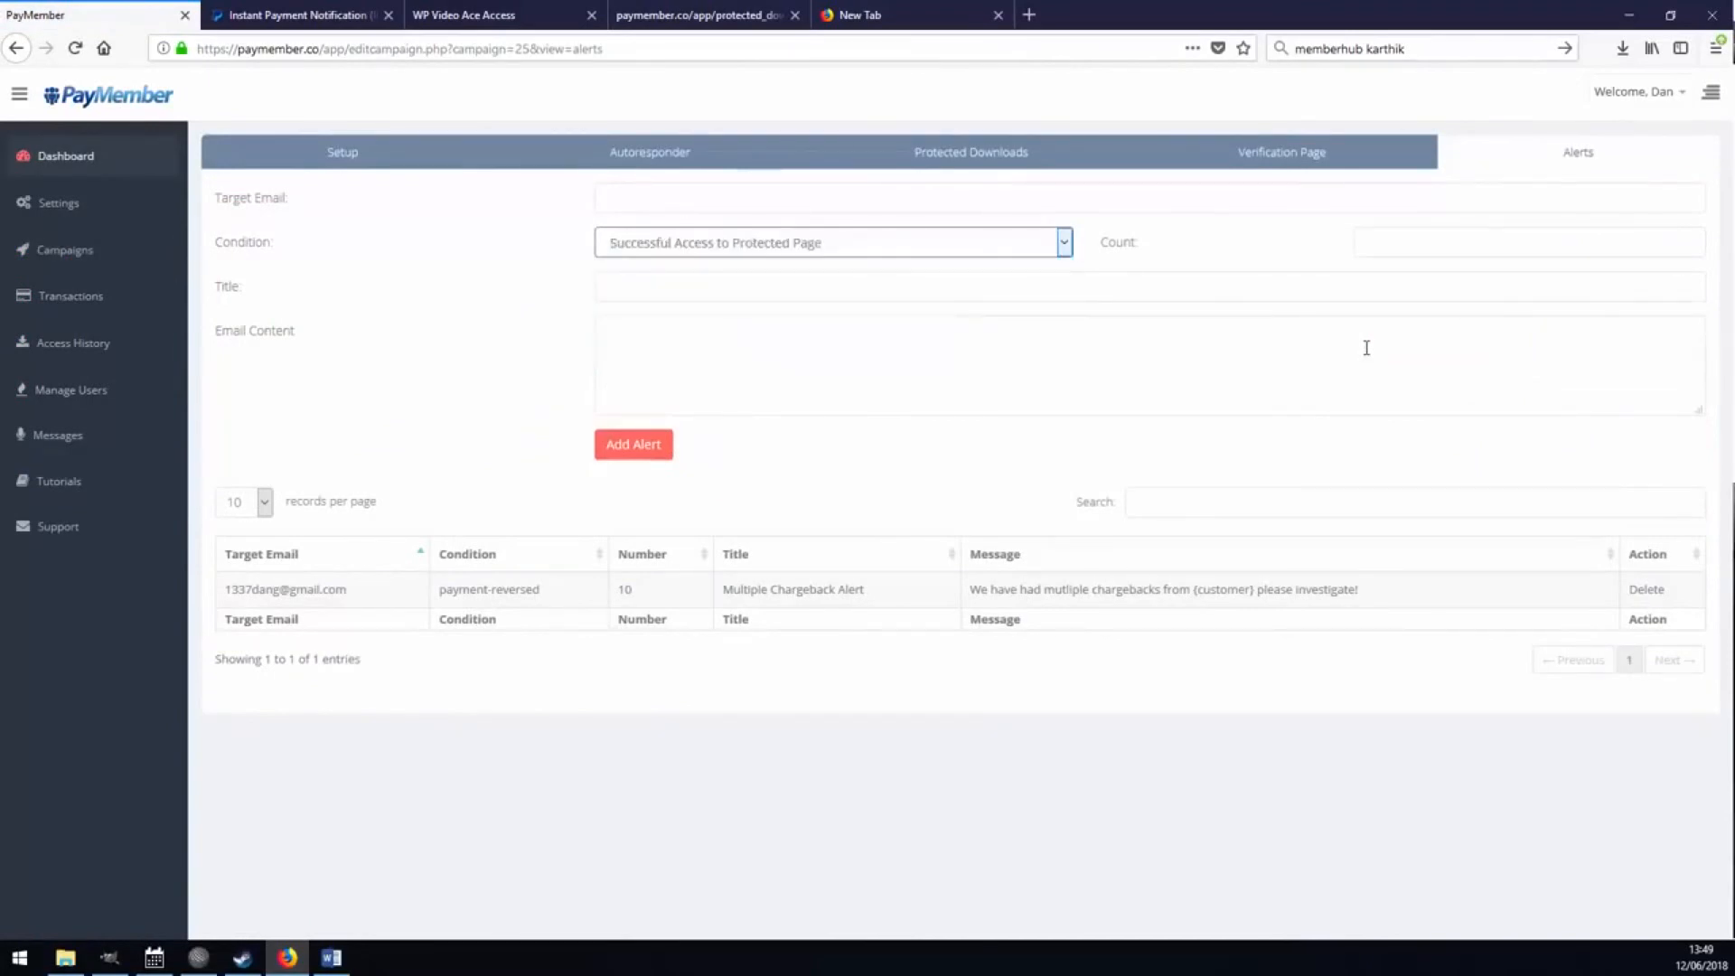
{"action": "key", "text": "Tab"}
{"action": "type", "text": "100"}
{"action": "key", "text": "Tab"}
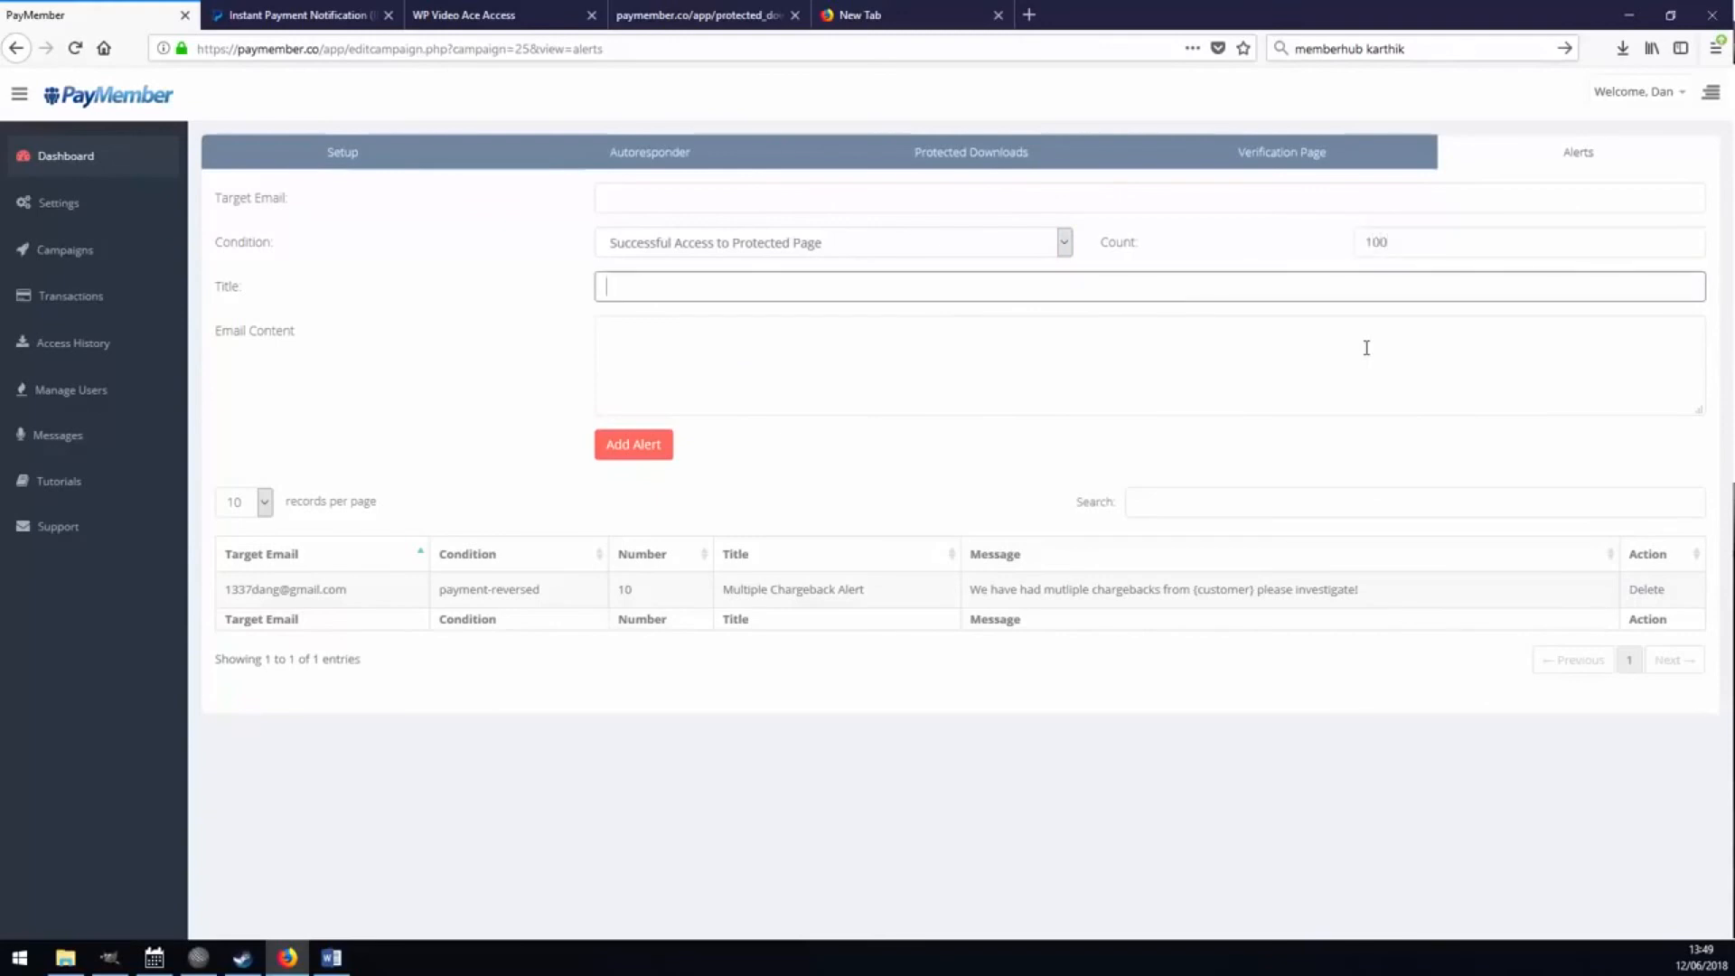